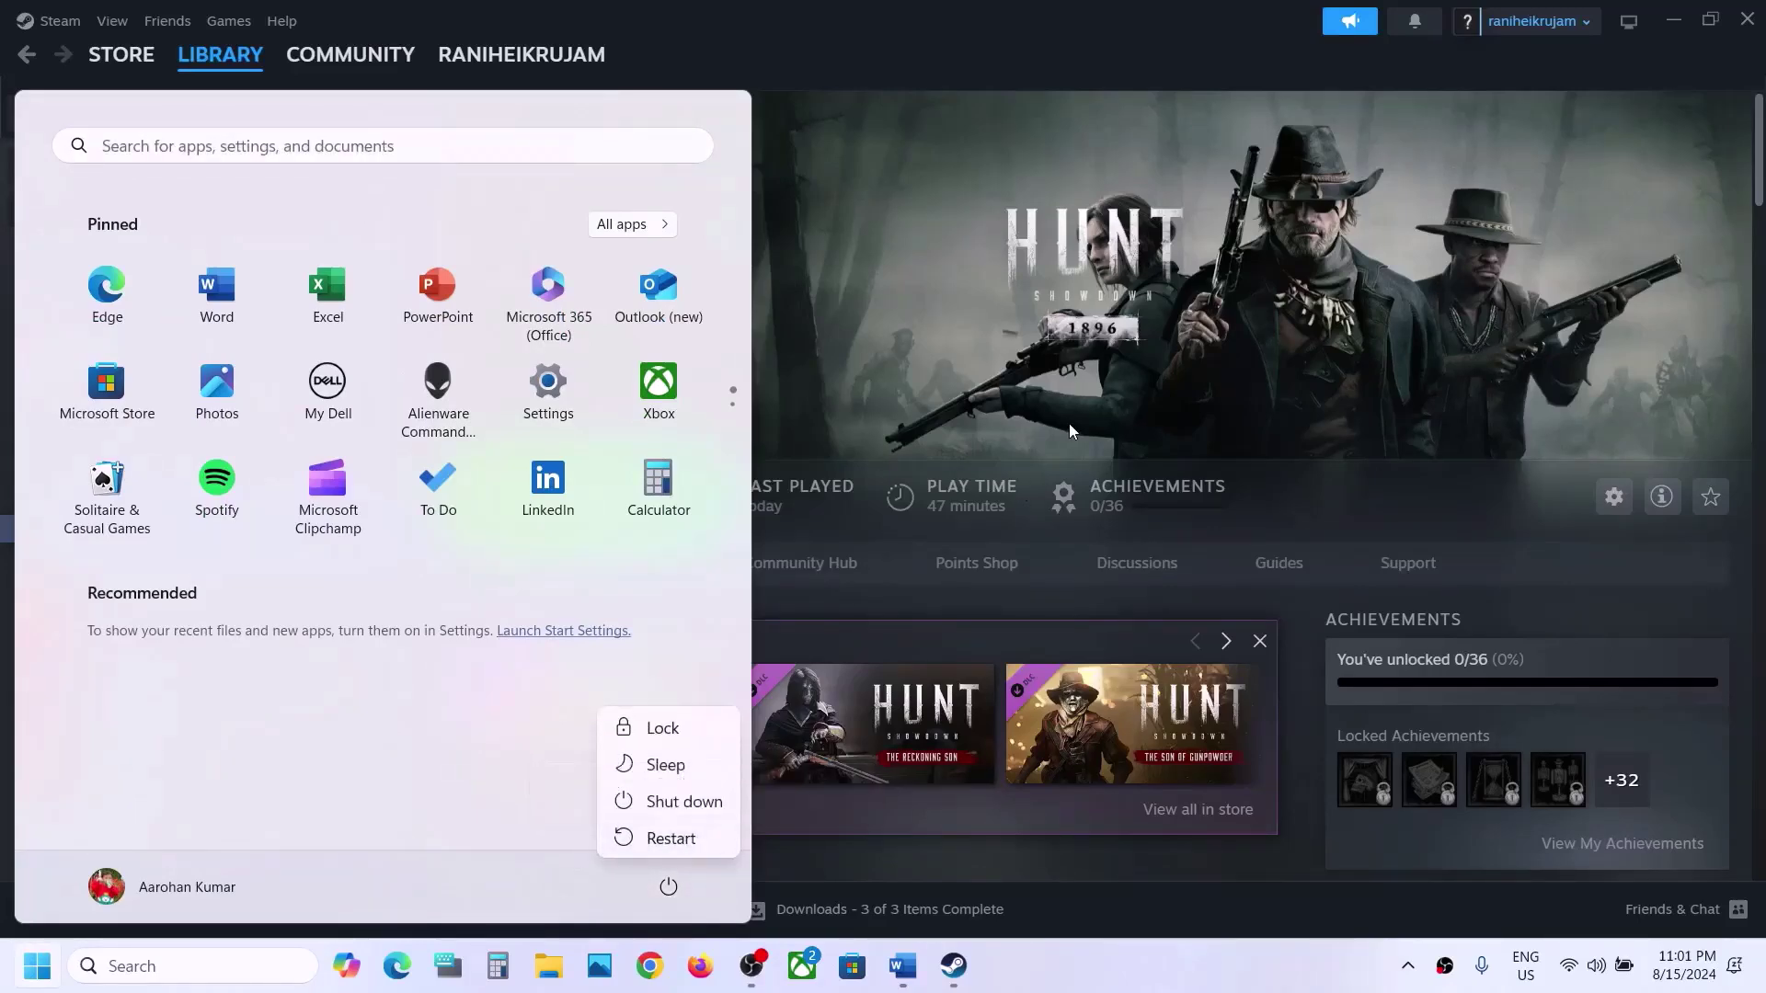
Close the Start menu and review Step 1 in the Word notes, highlighting the part about verifying the game files
key(Escape)
key(Escape)
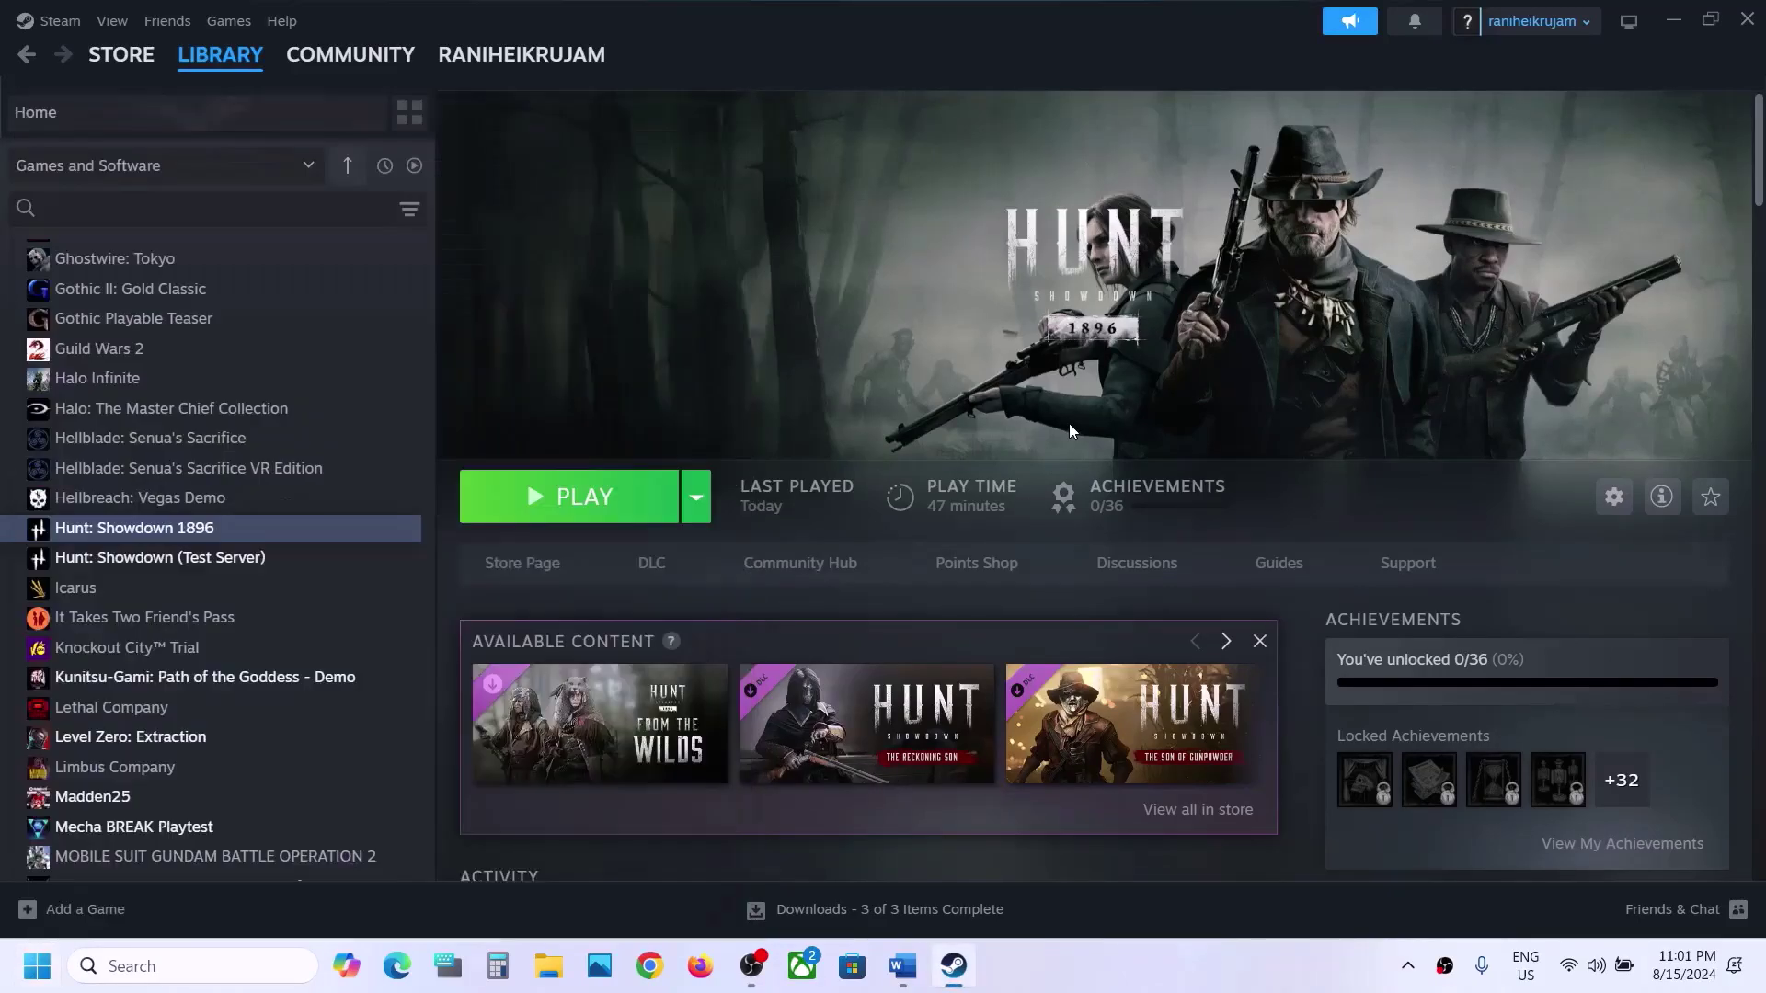
click(902, 966)
drag(565, 448, 1131, 455)
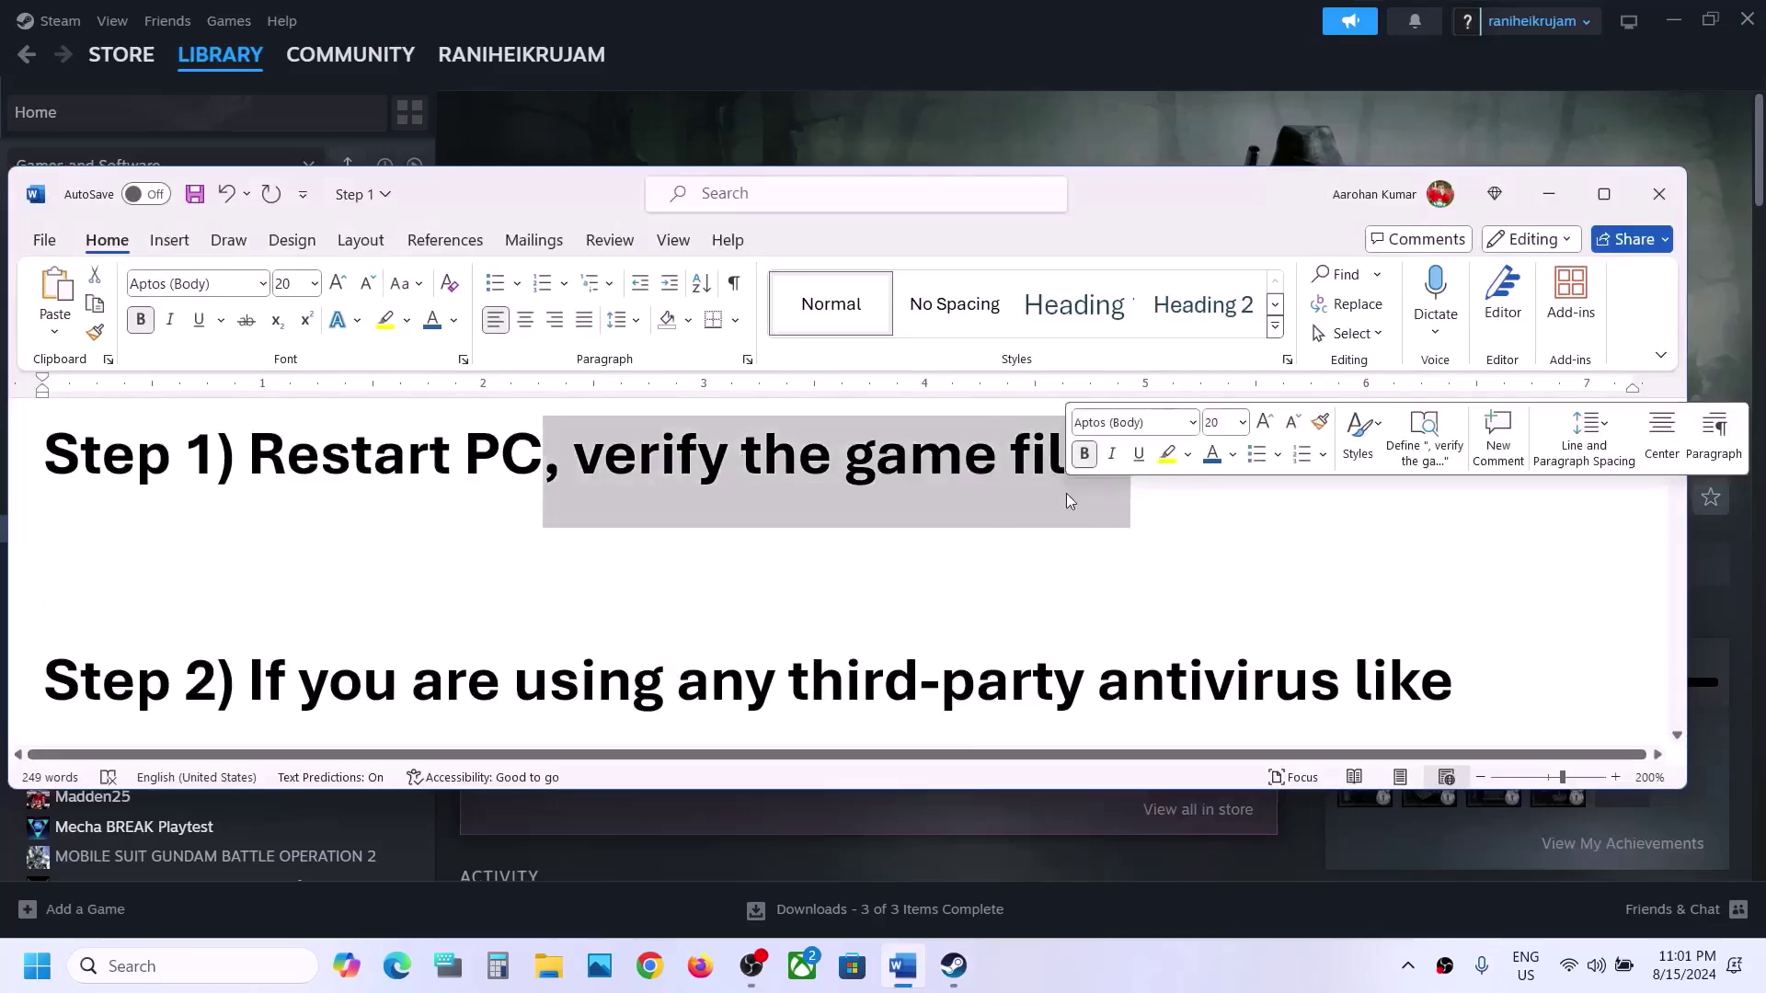
click(1549, 193)
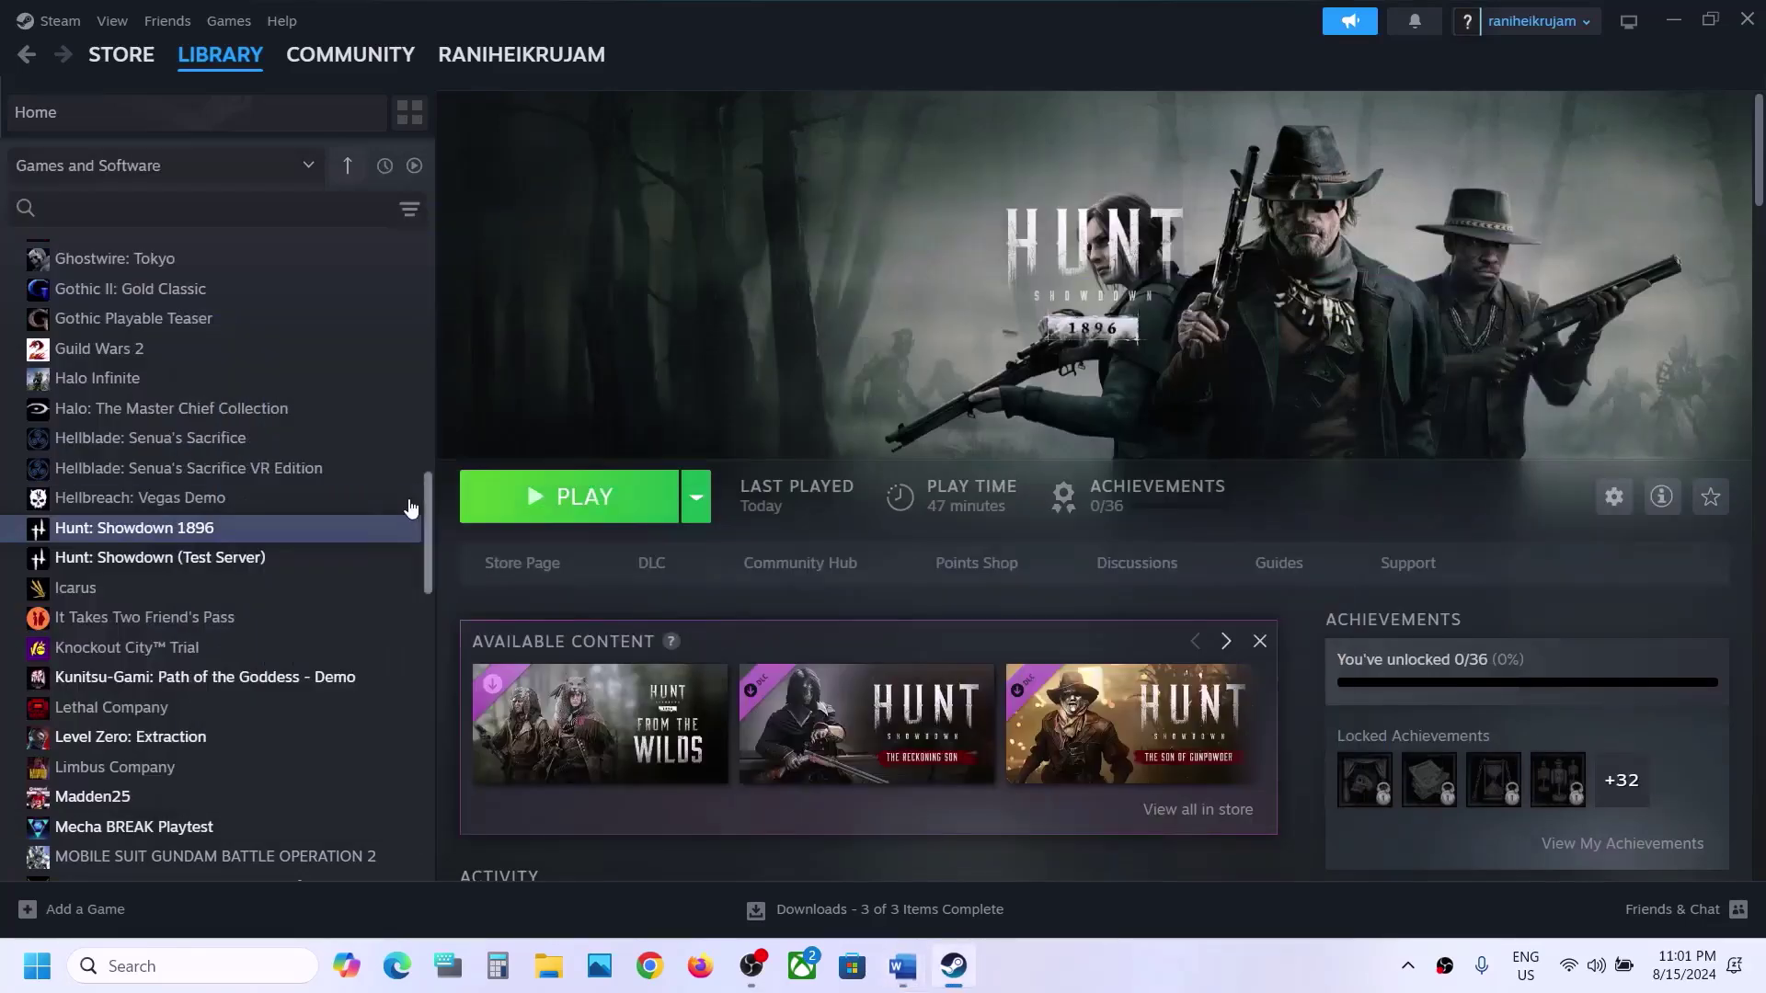
View the Installed Files properties of Hunt: Showdown 1896 in Steam to locate the file integrity check, then close them
right_click(298, 526)
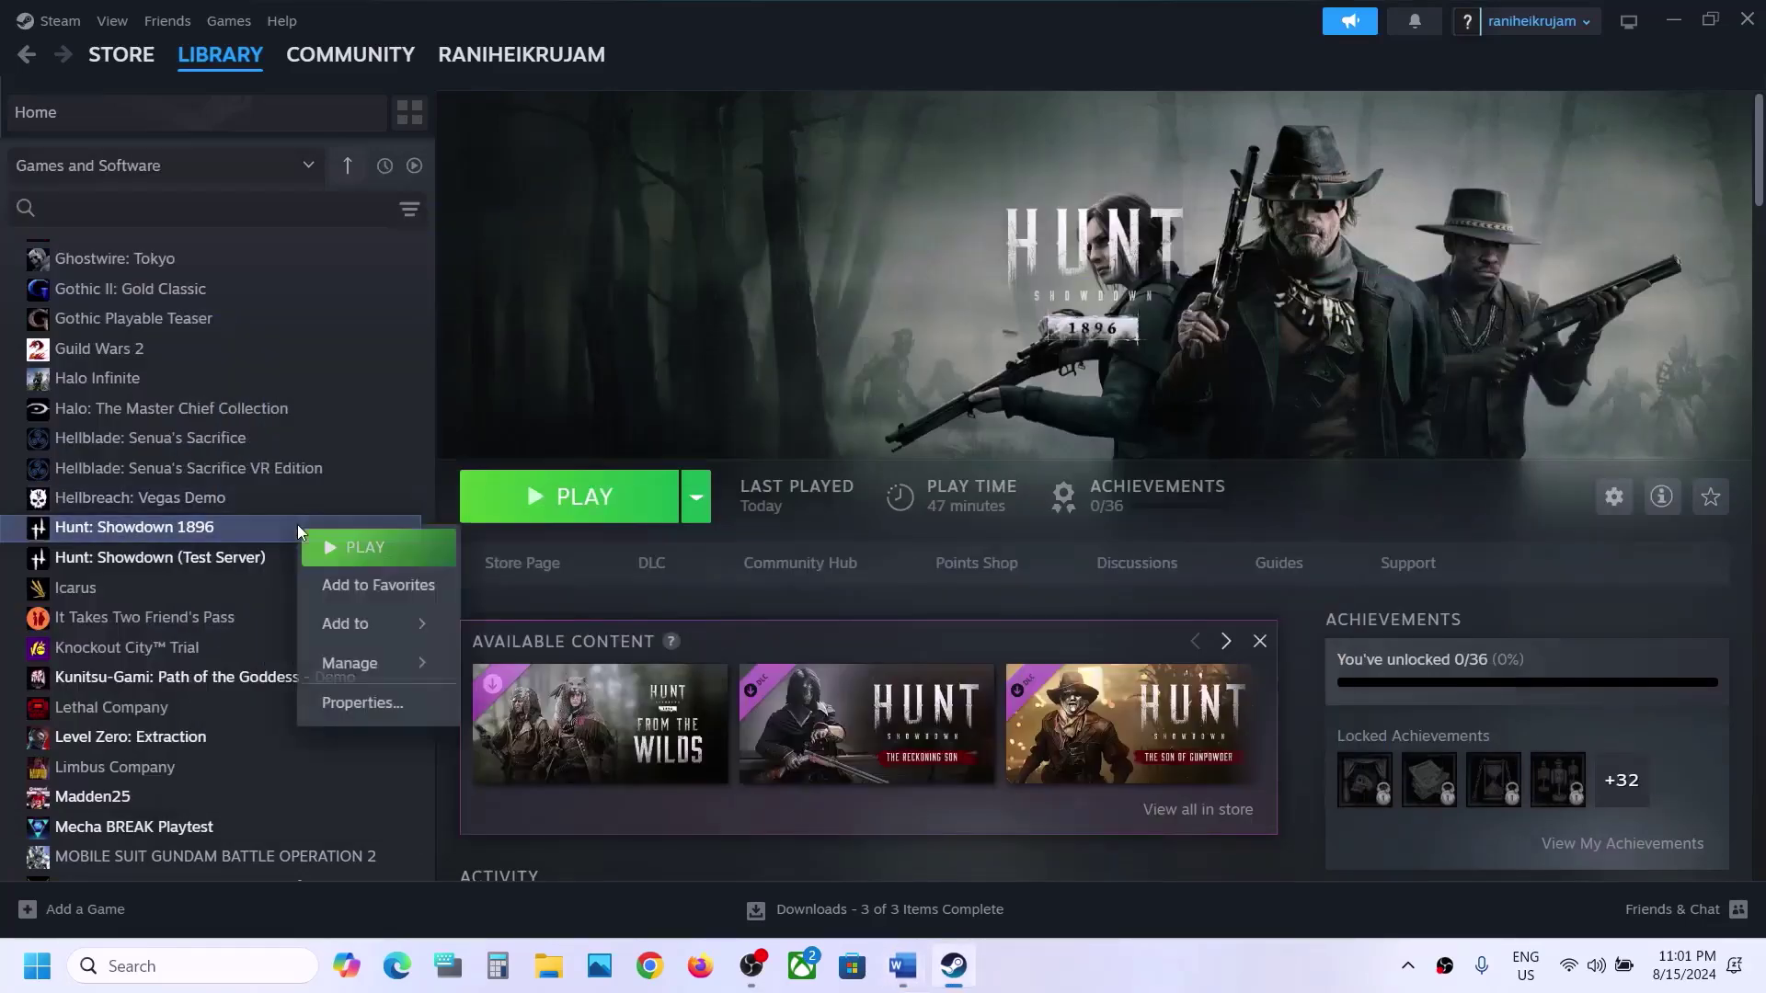
click(362, 697)
click(467, 368)
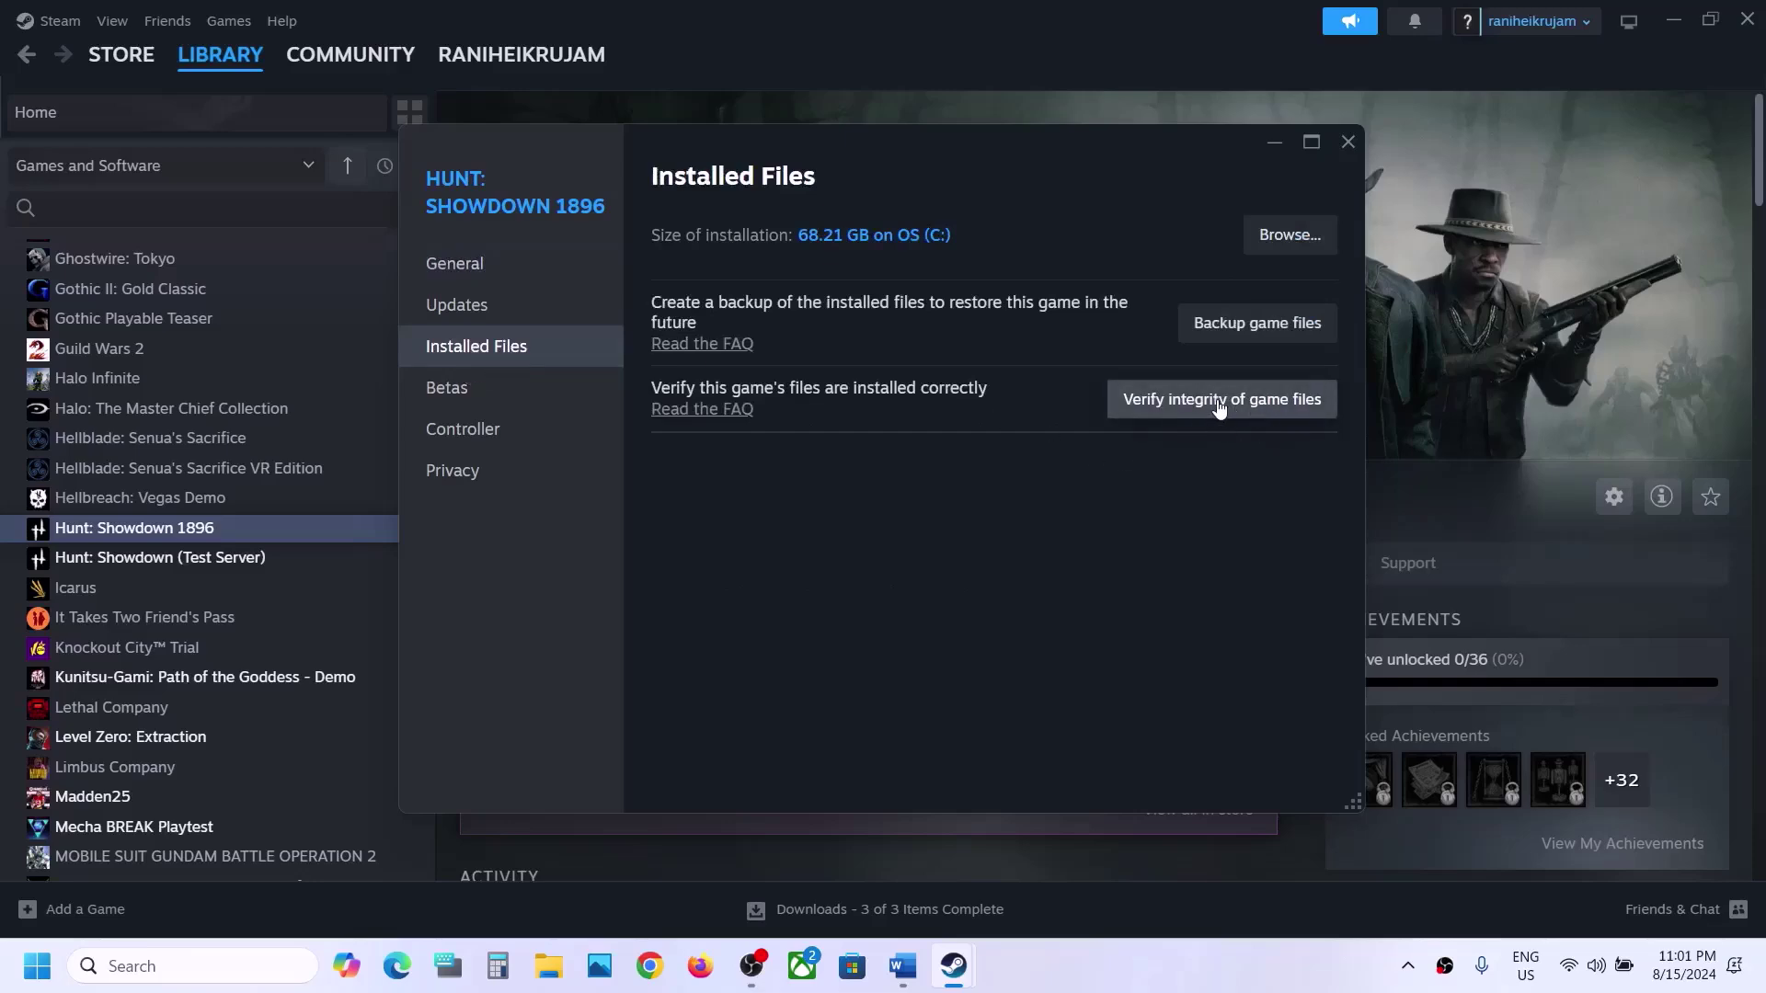
click(1349, 141)
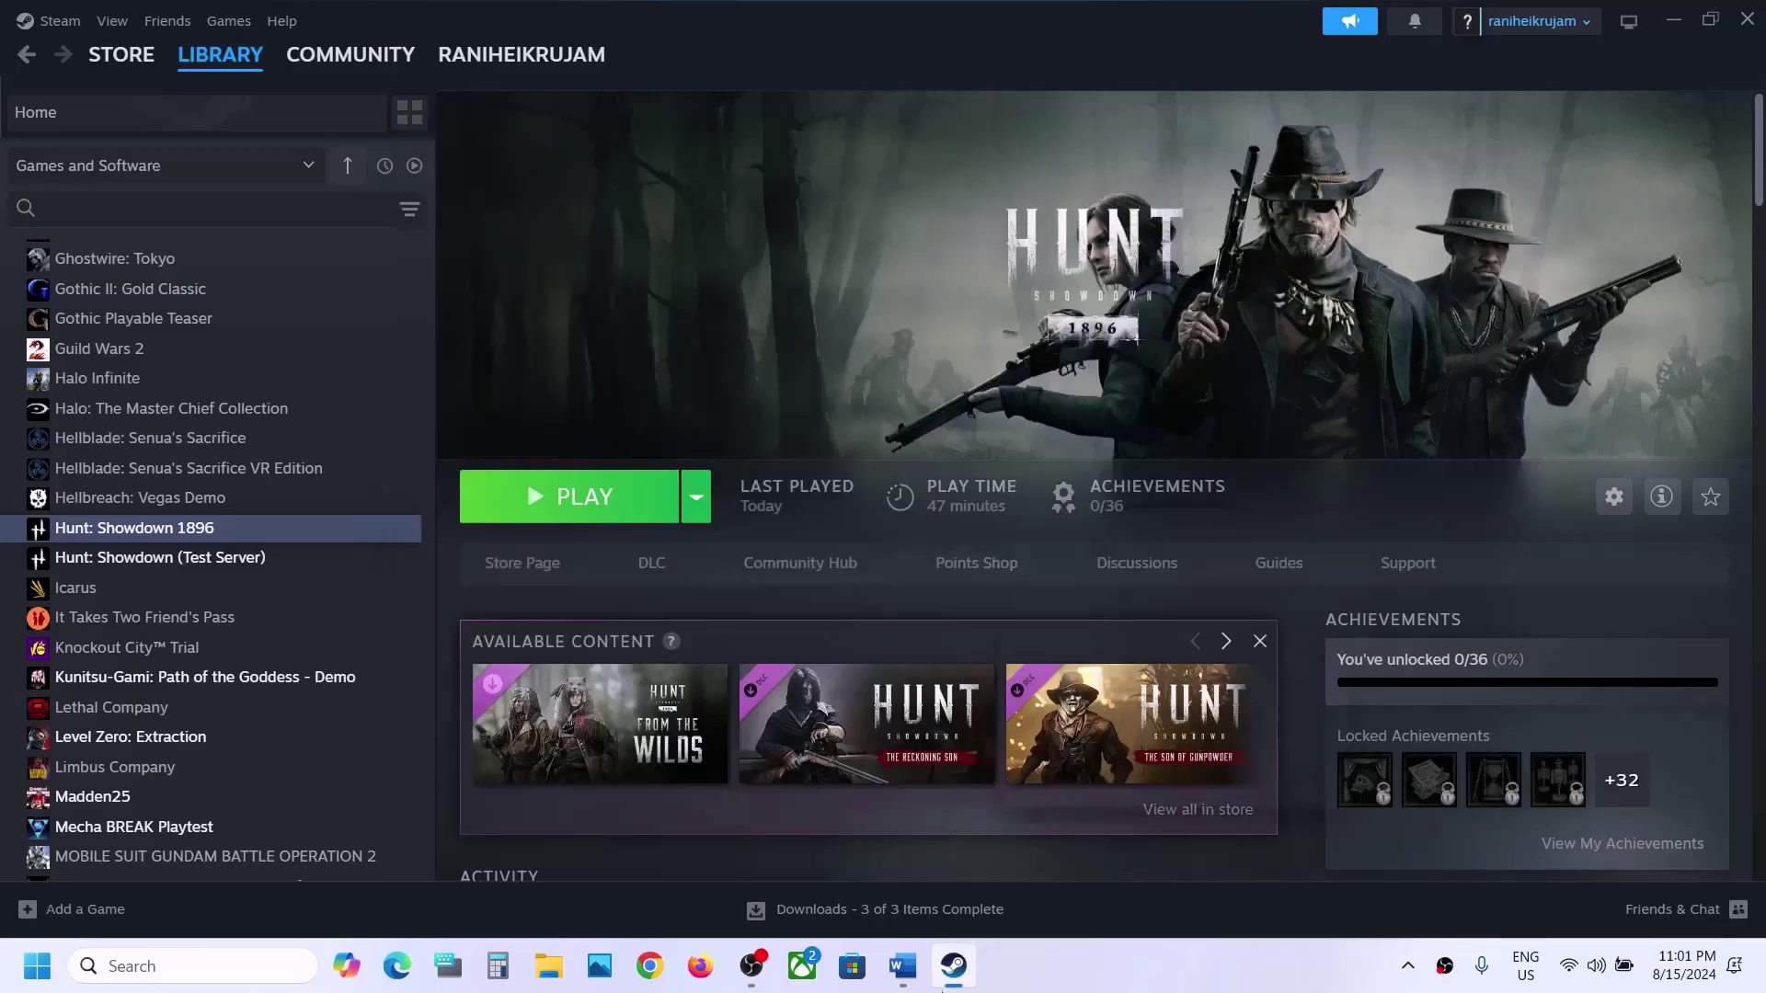
Review Step 2 in the Word notes, highlighting the third-party antivirus and Windows Security instructions, and minimize the document
click(915, 982)
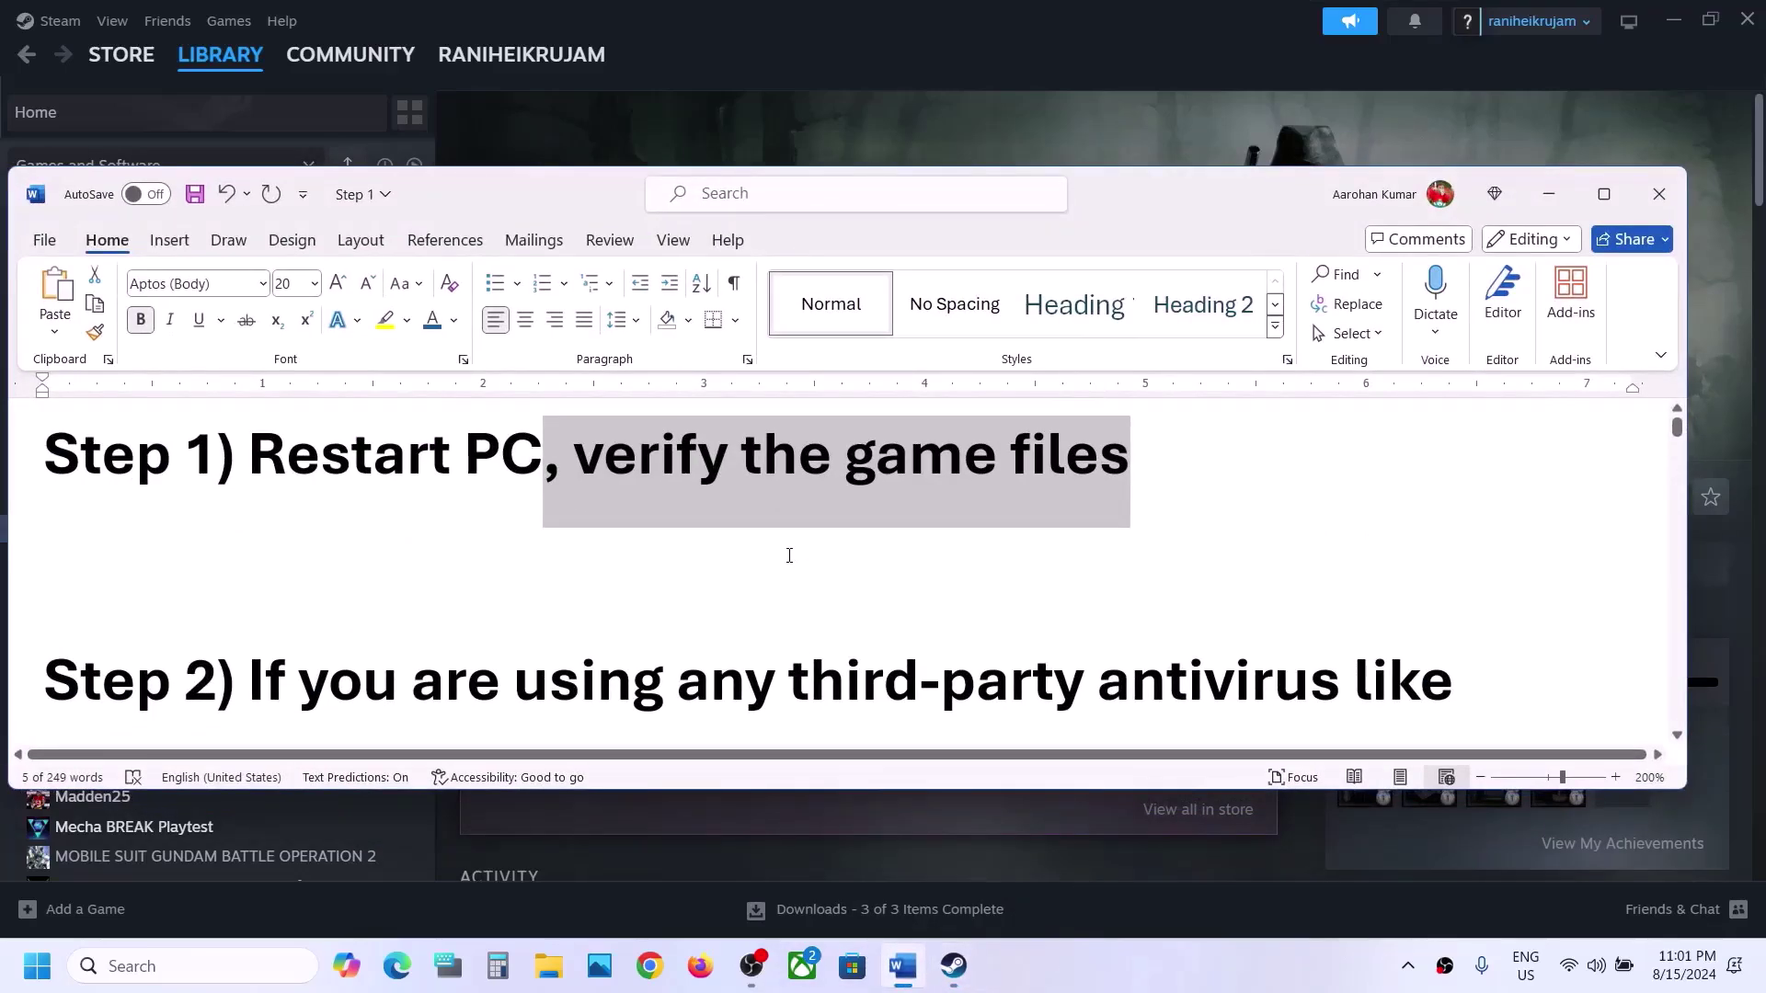
scroll(789, 556, down, 2)
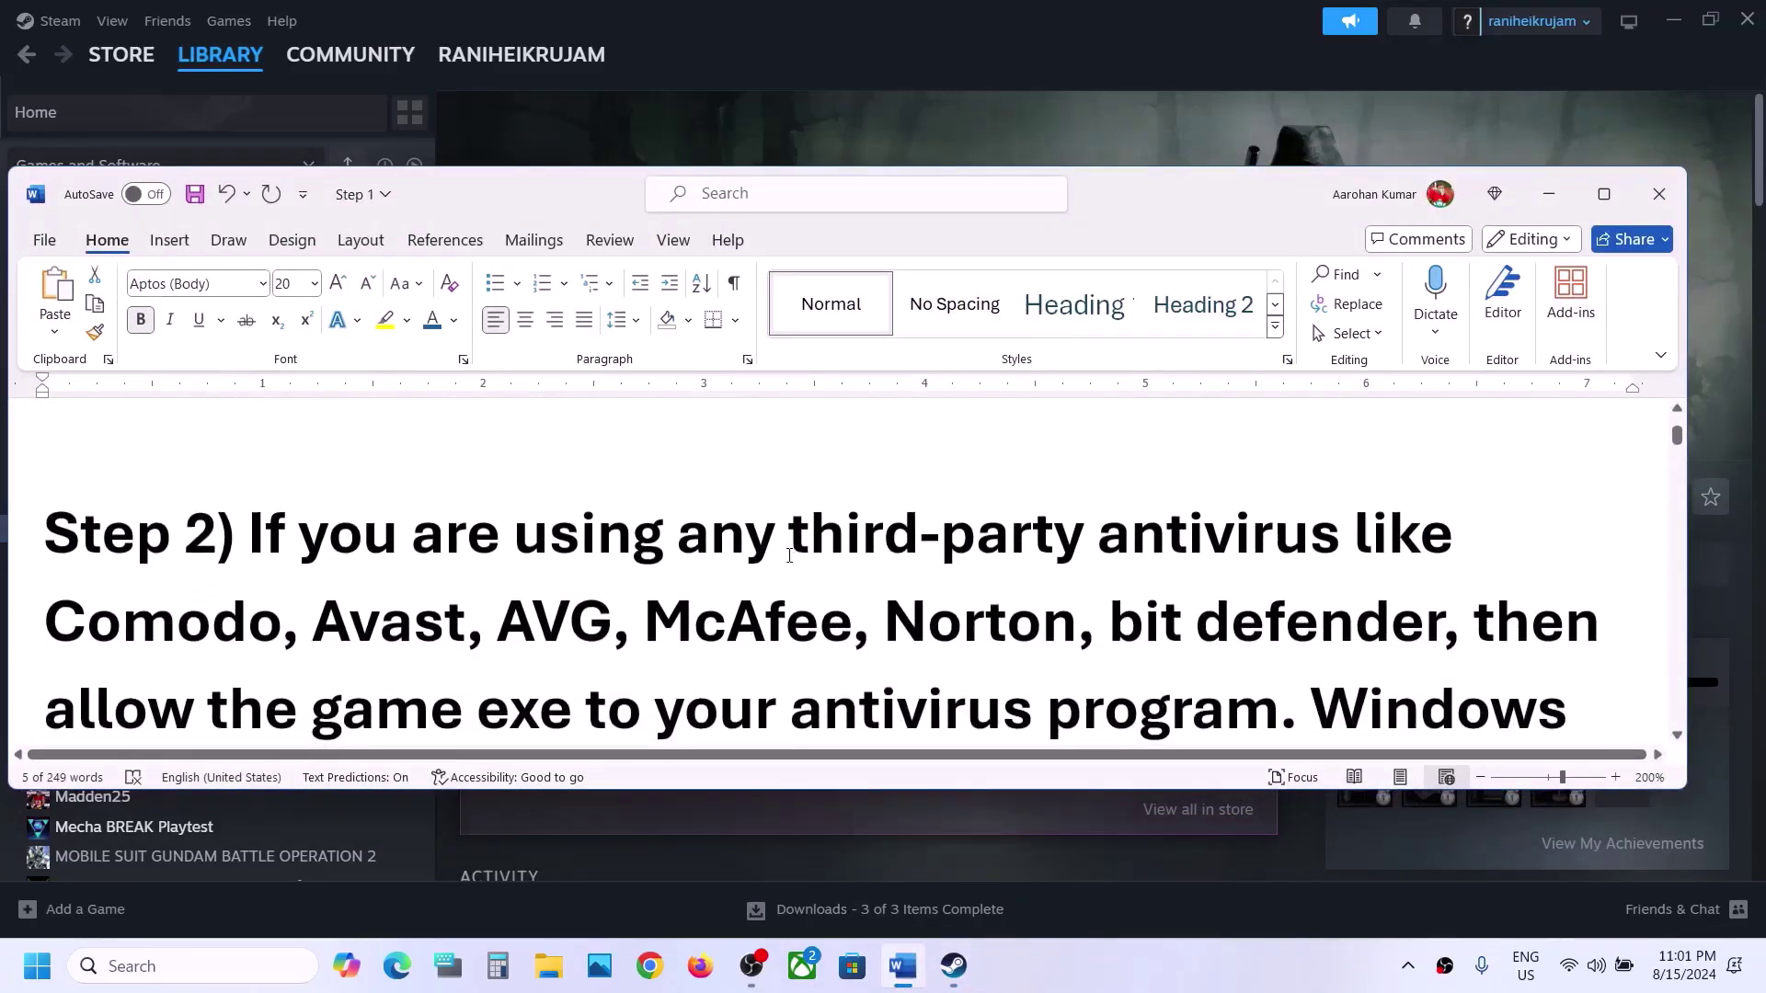
click(1601, 204)
drag(249, 376, 906, 563)
drag(1023, 575, 1183, 577)
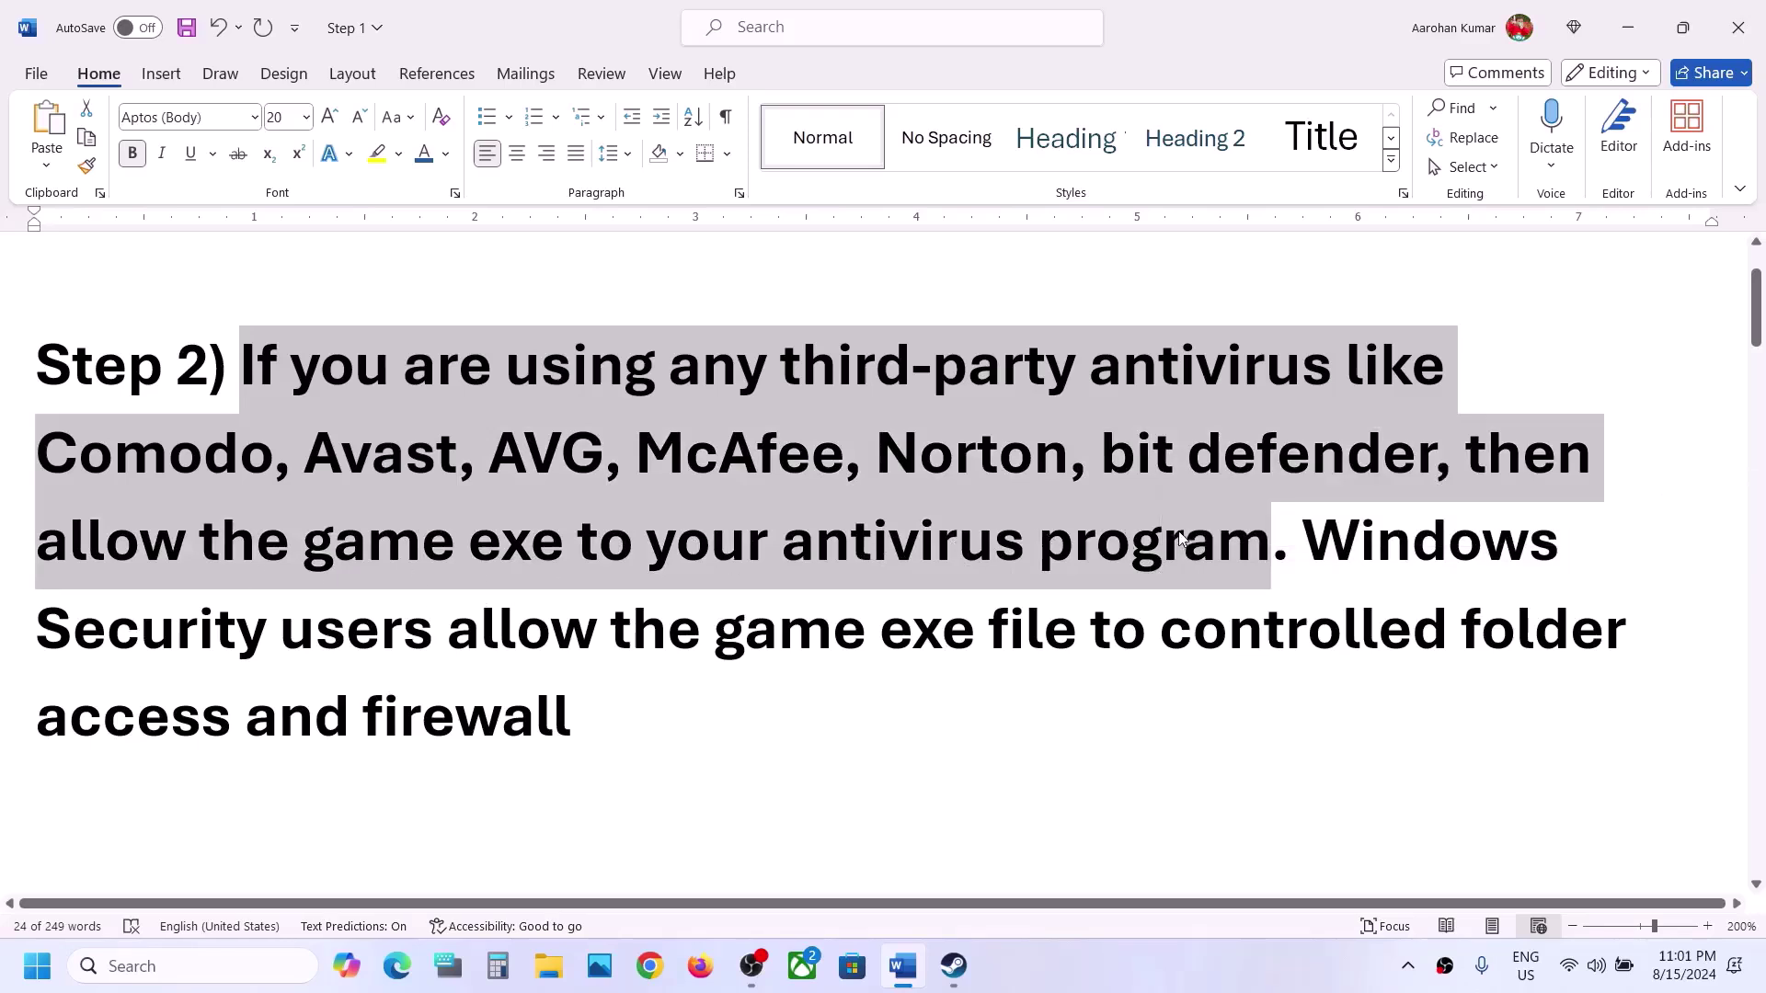
drag(1309, 545, 1376, 634)
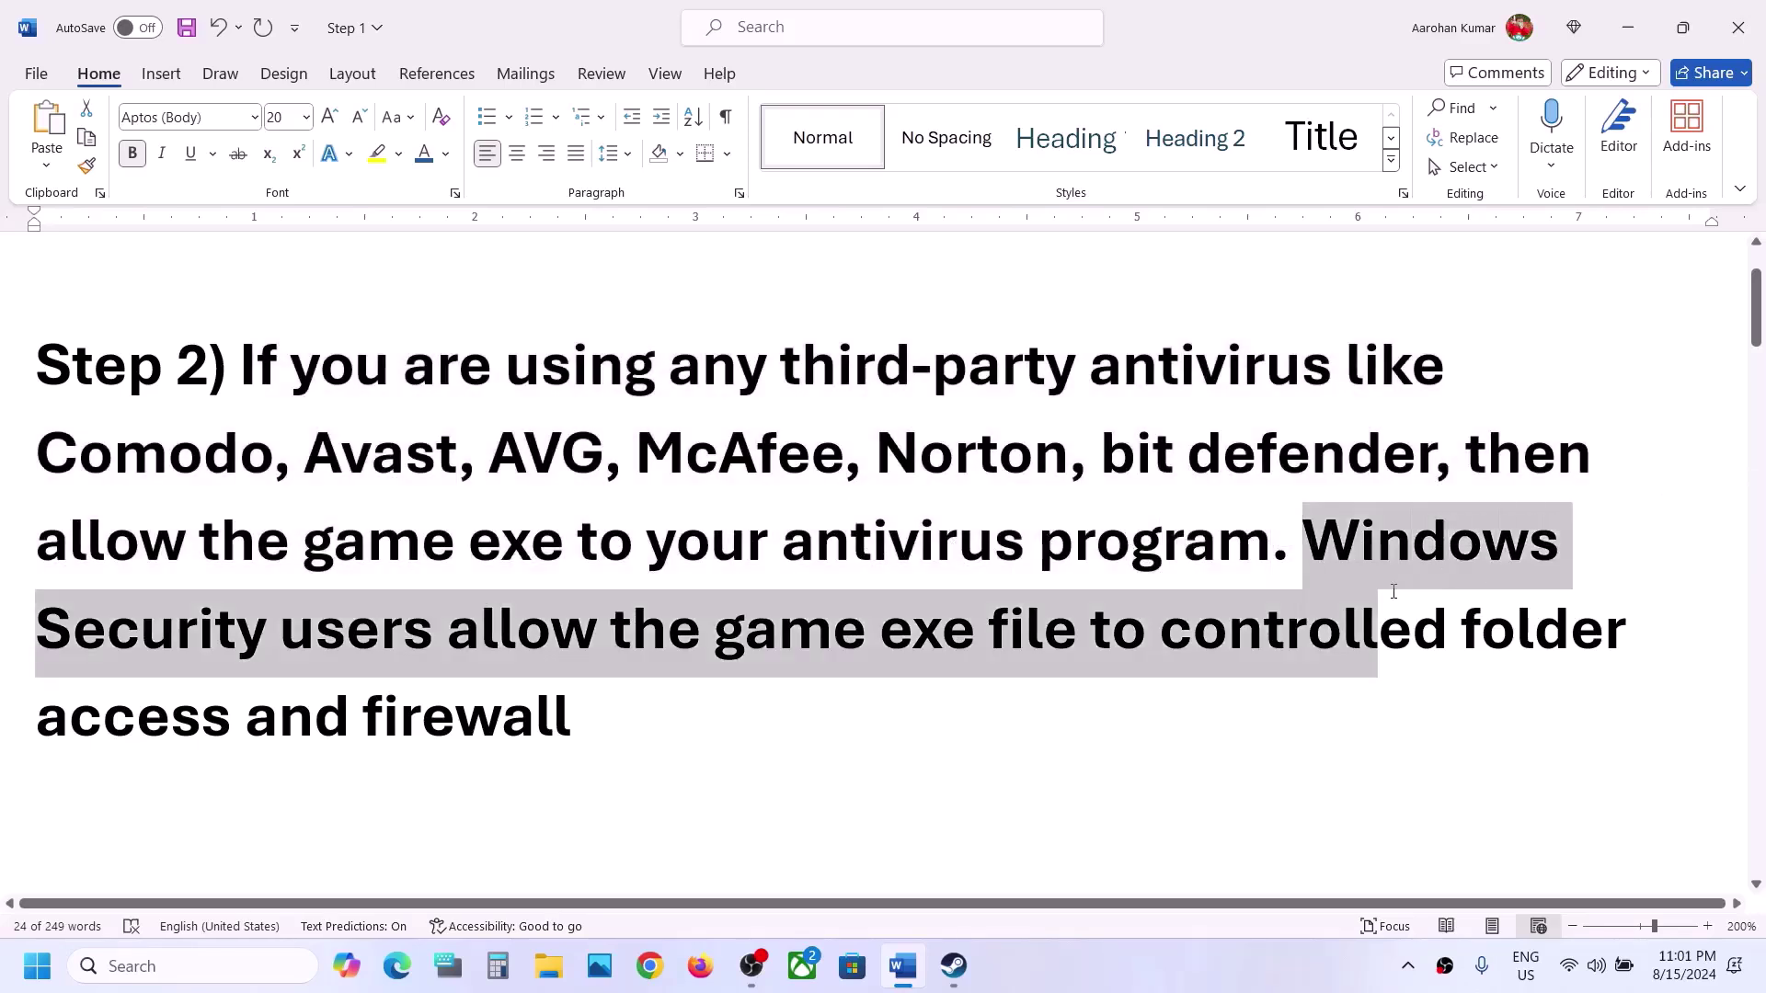
click(1637, 33)
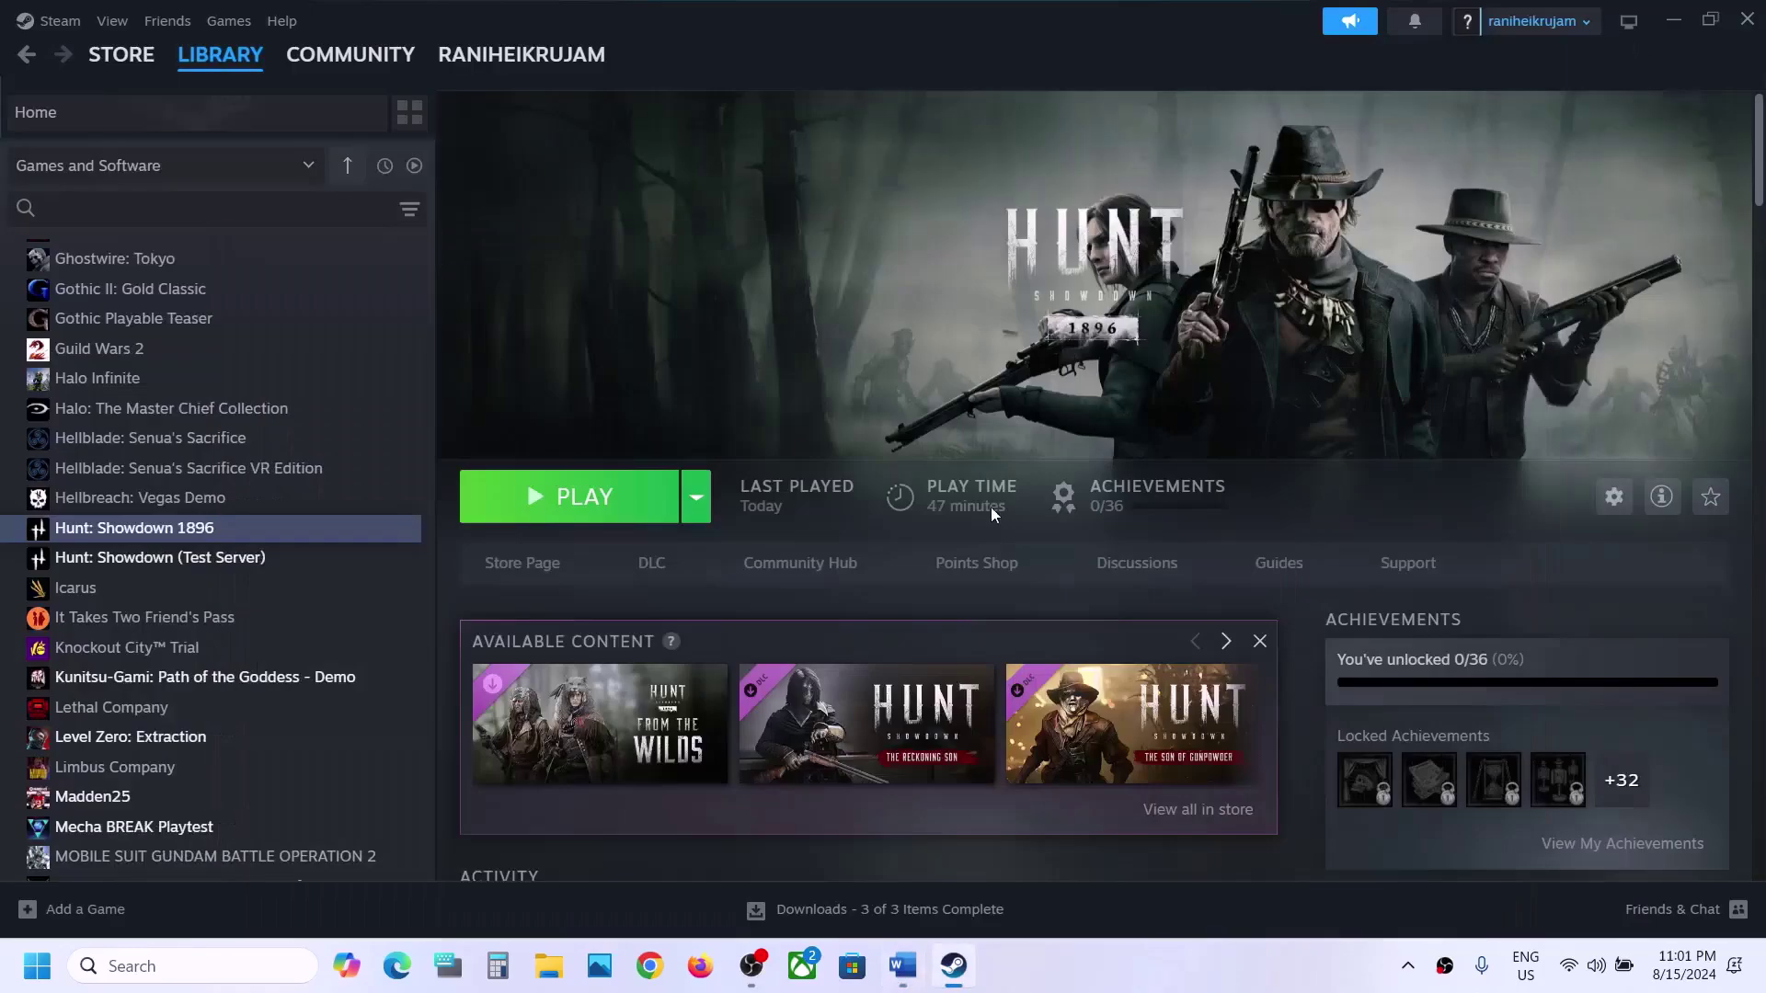
Switch to Windows Settings and open the list of apps allowed through Controlled folder access in Windows Security's ransomware protection
key(super+i)
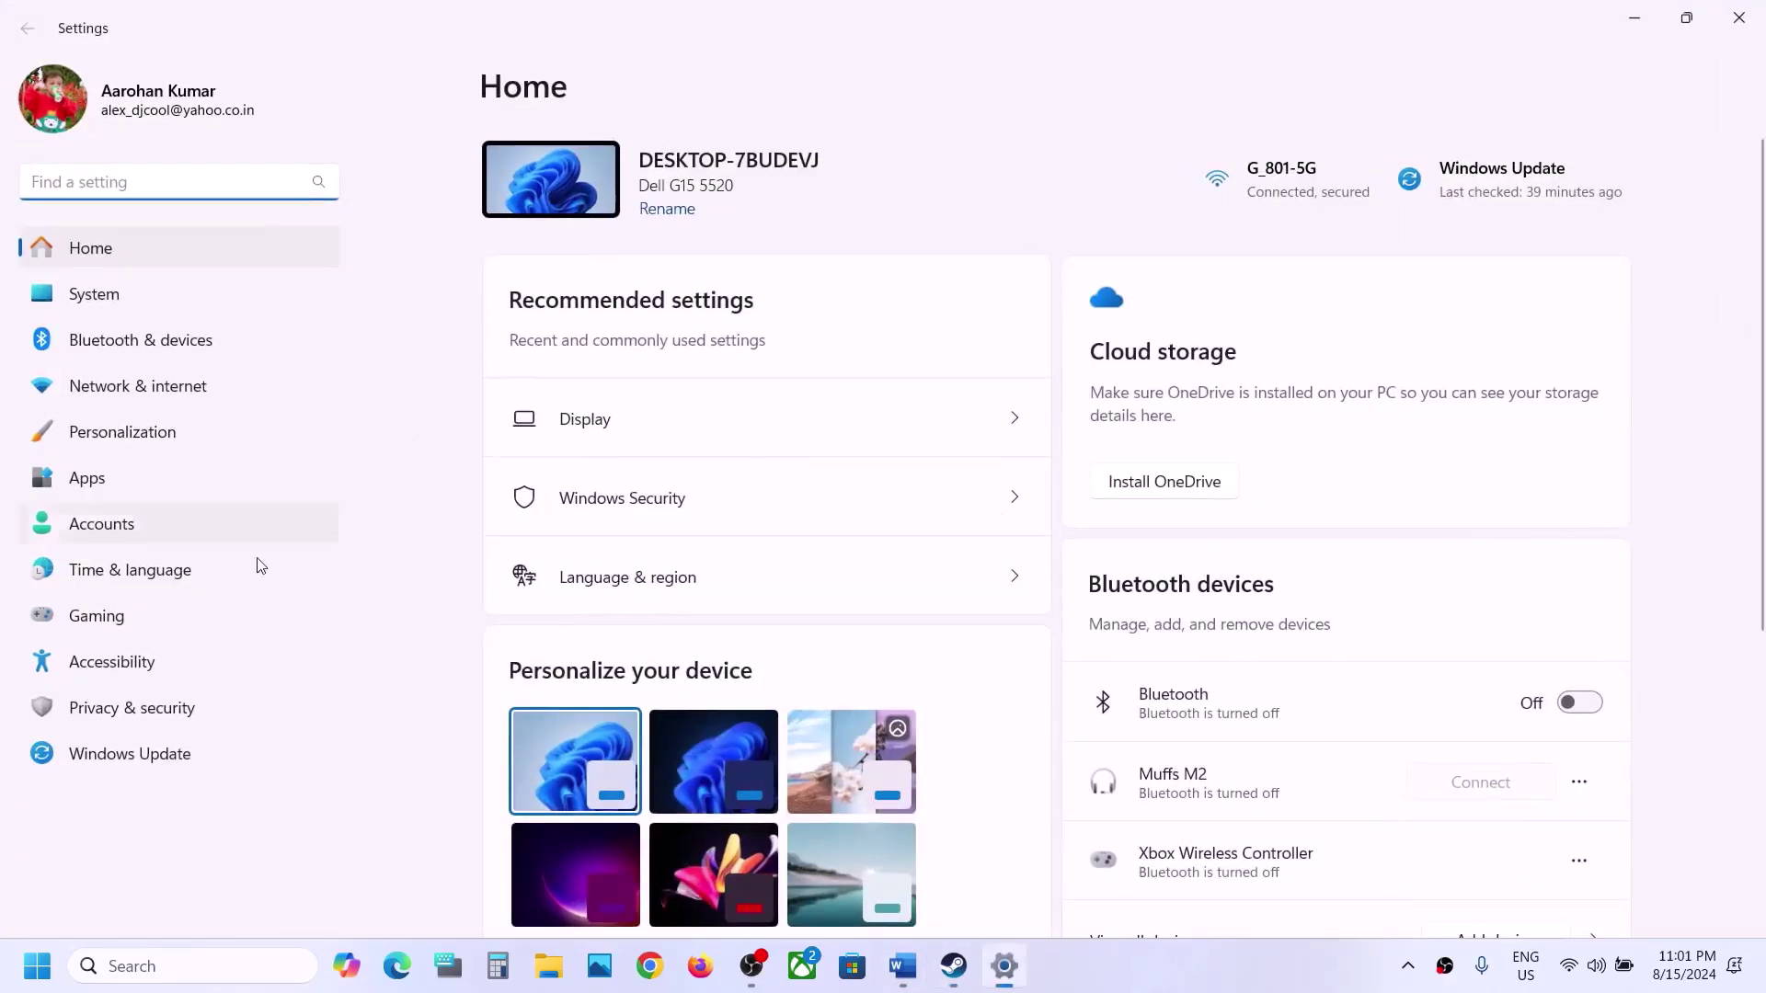
click(107, 710)
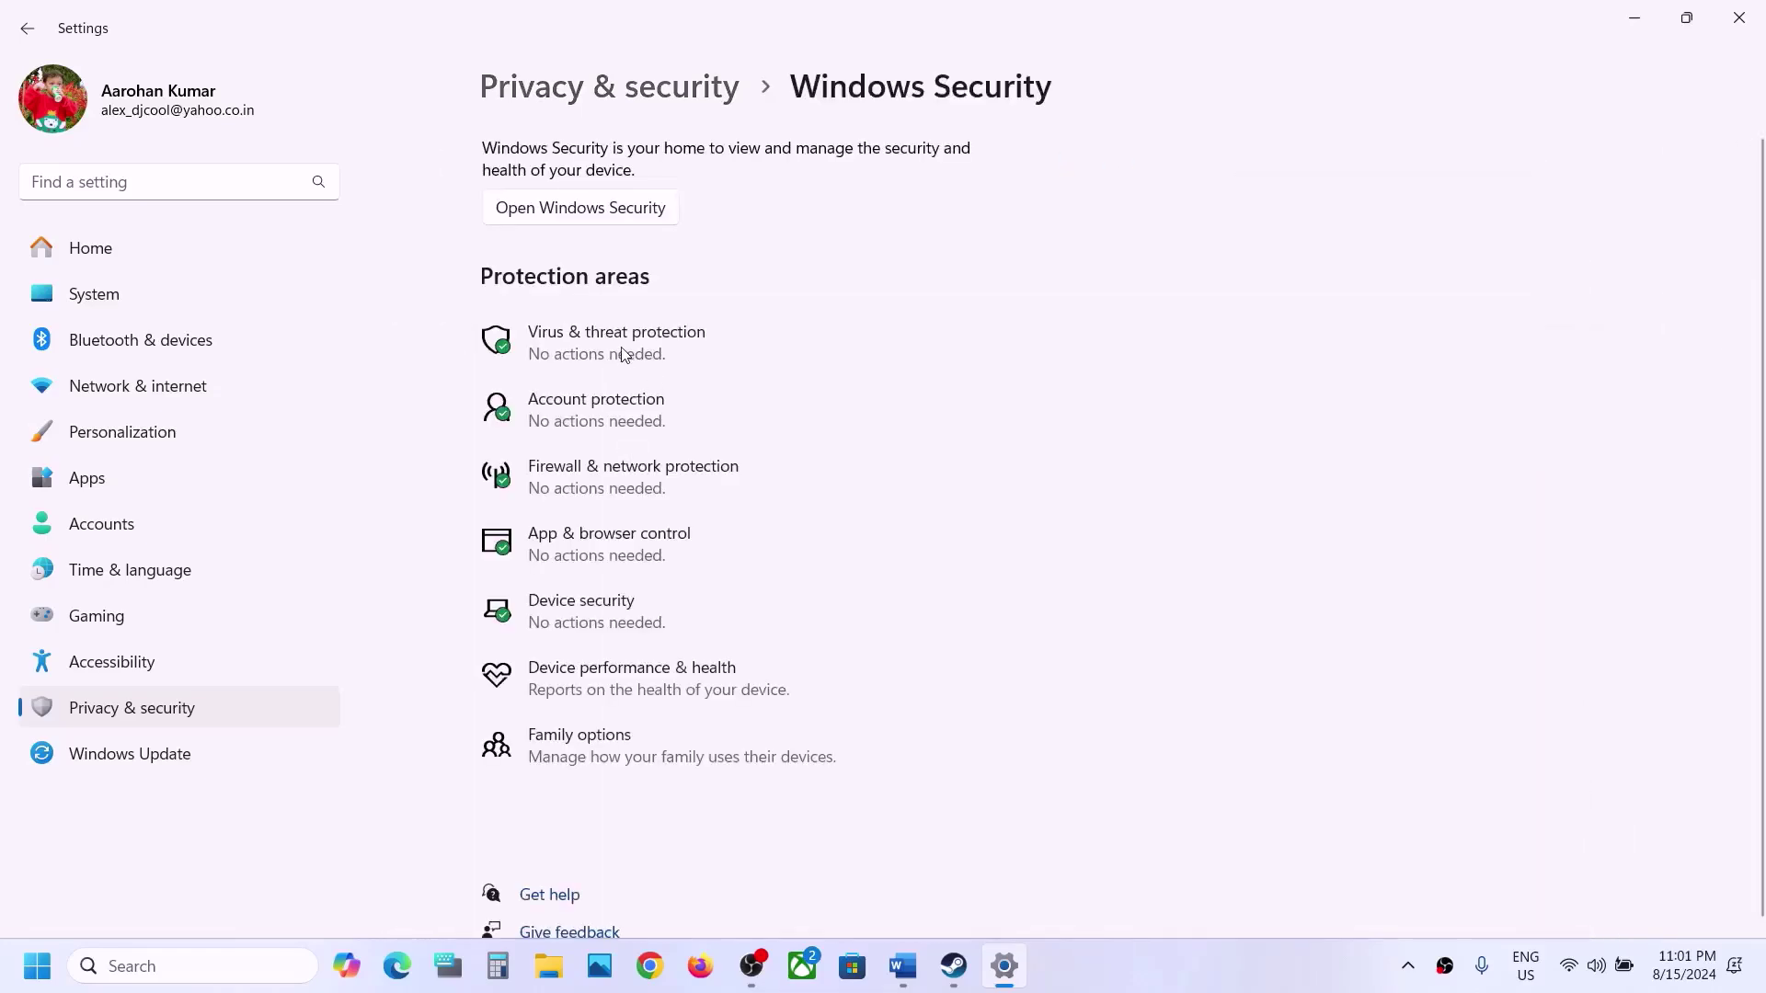
click(622, 355)
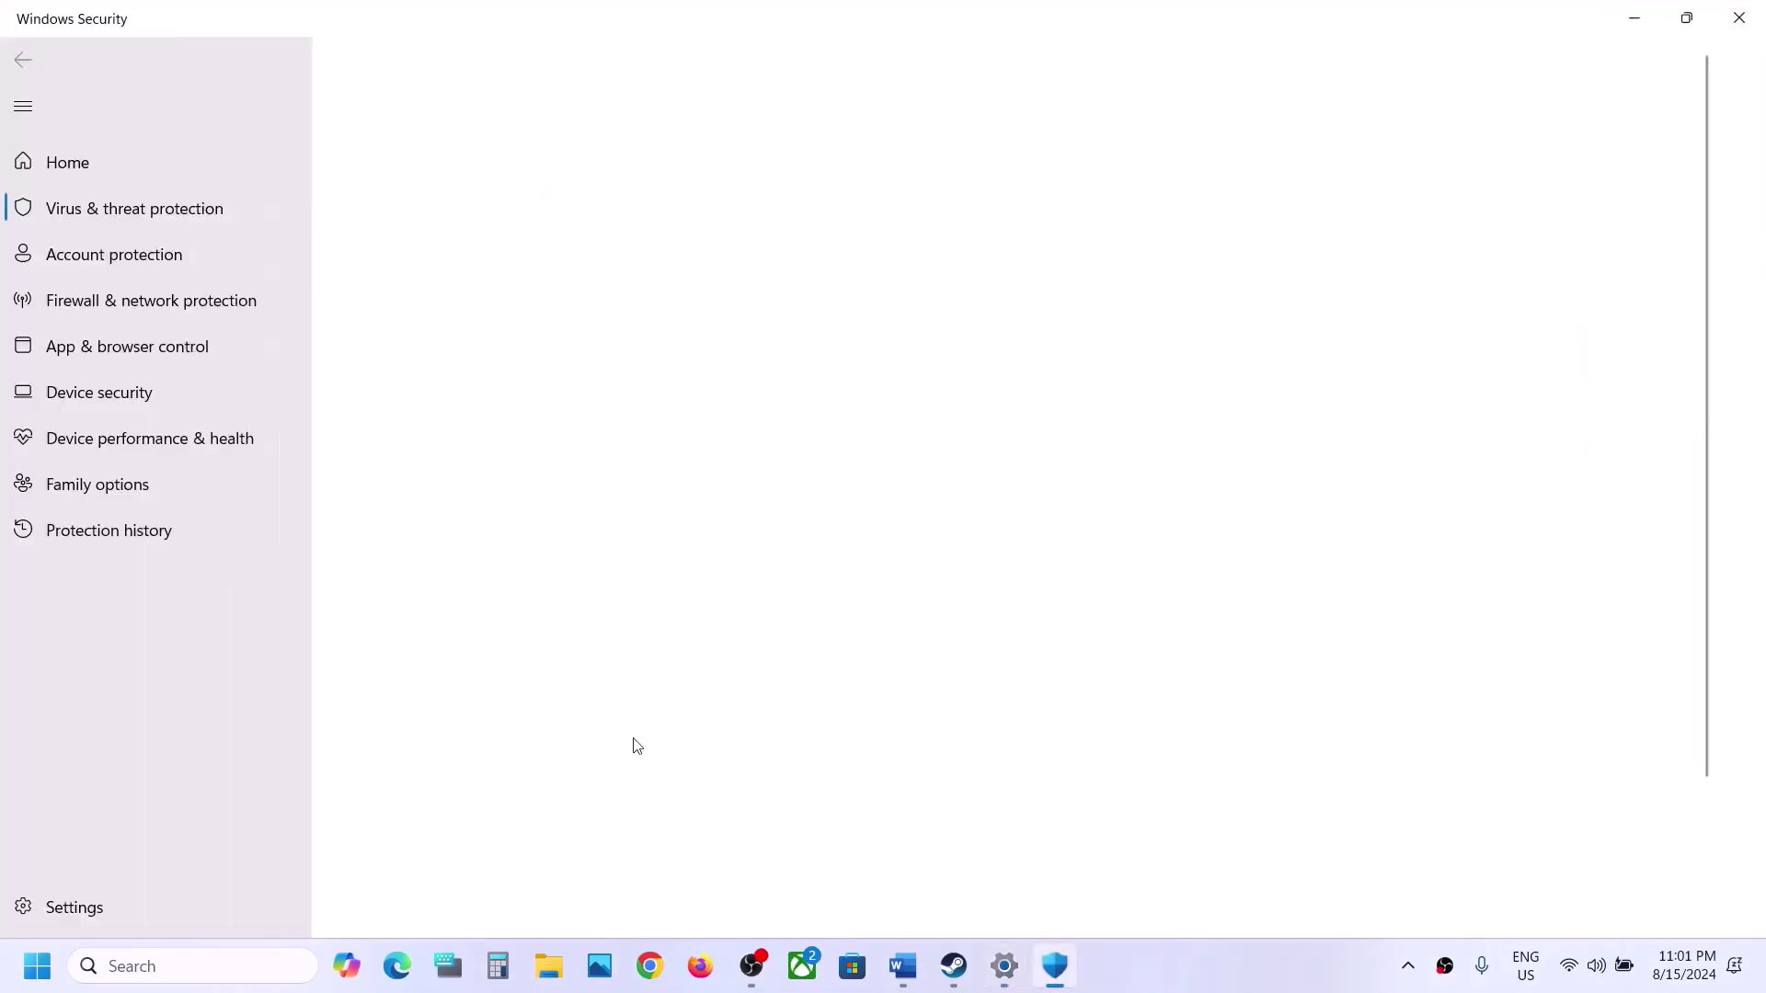
scroll(588, 809, down, 2)
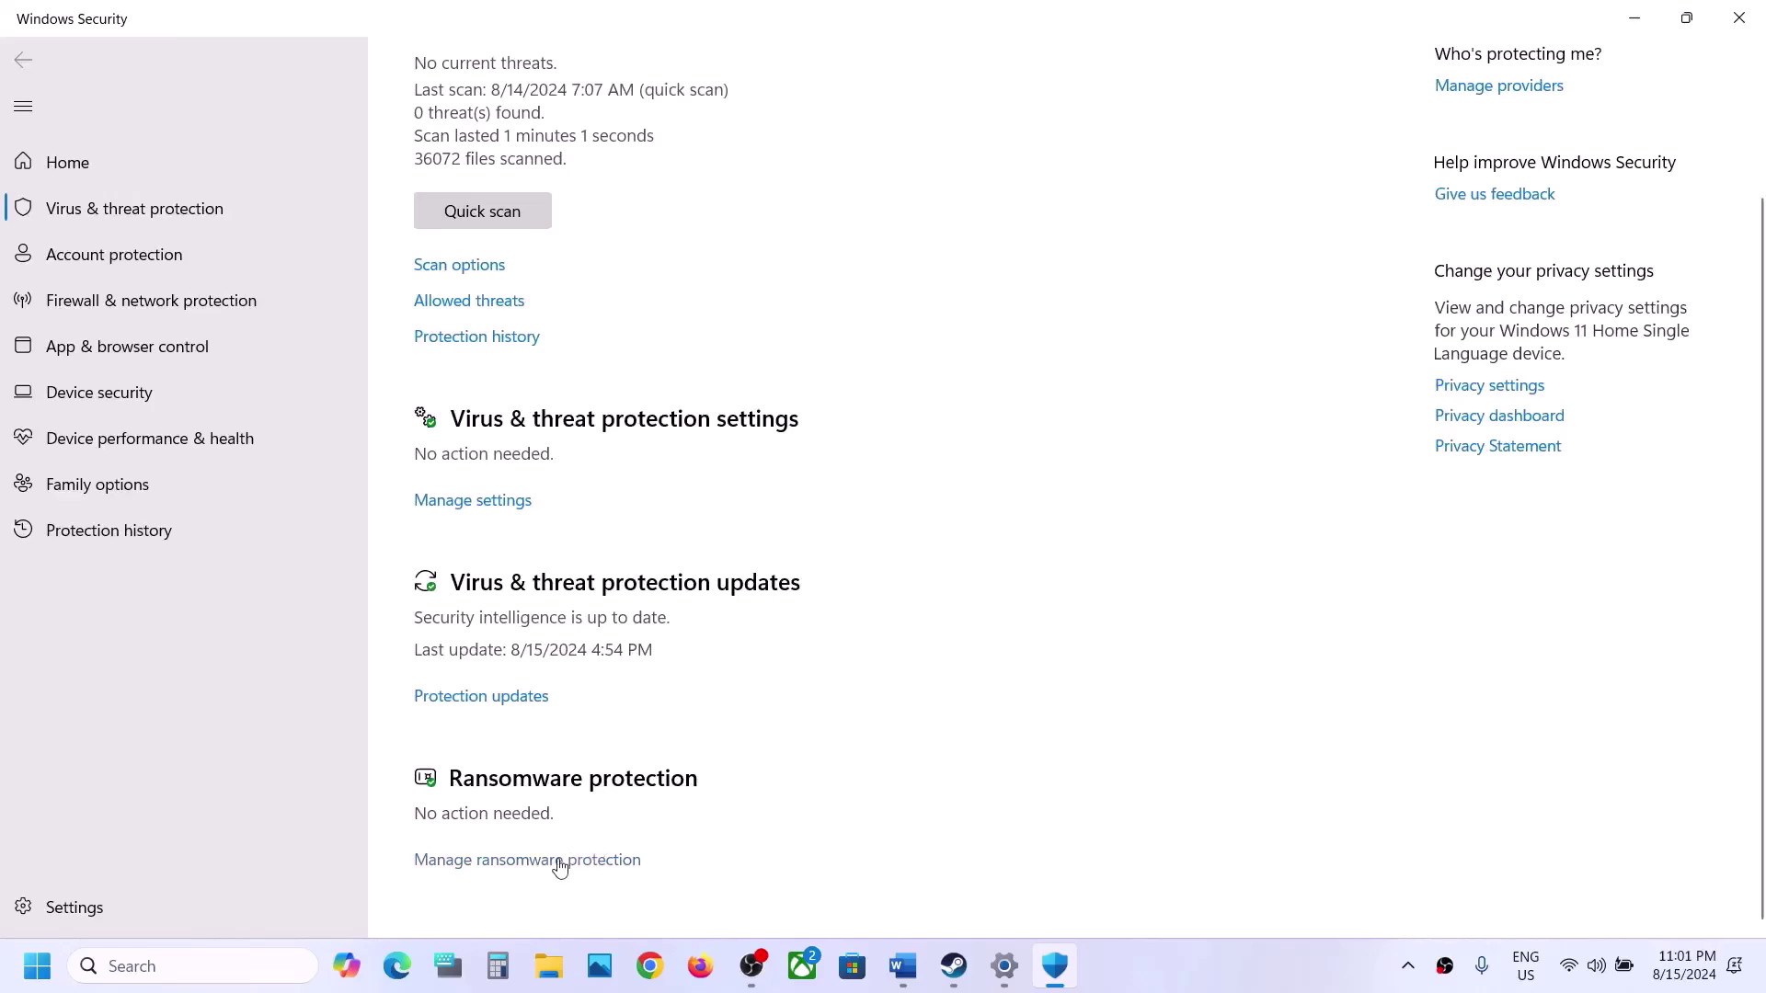
click(560, 861)
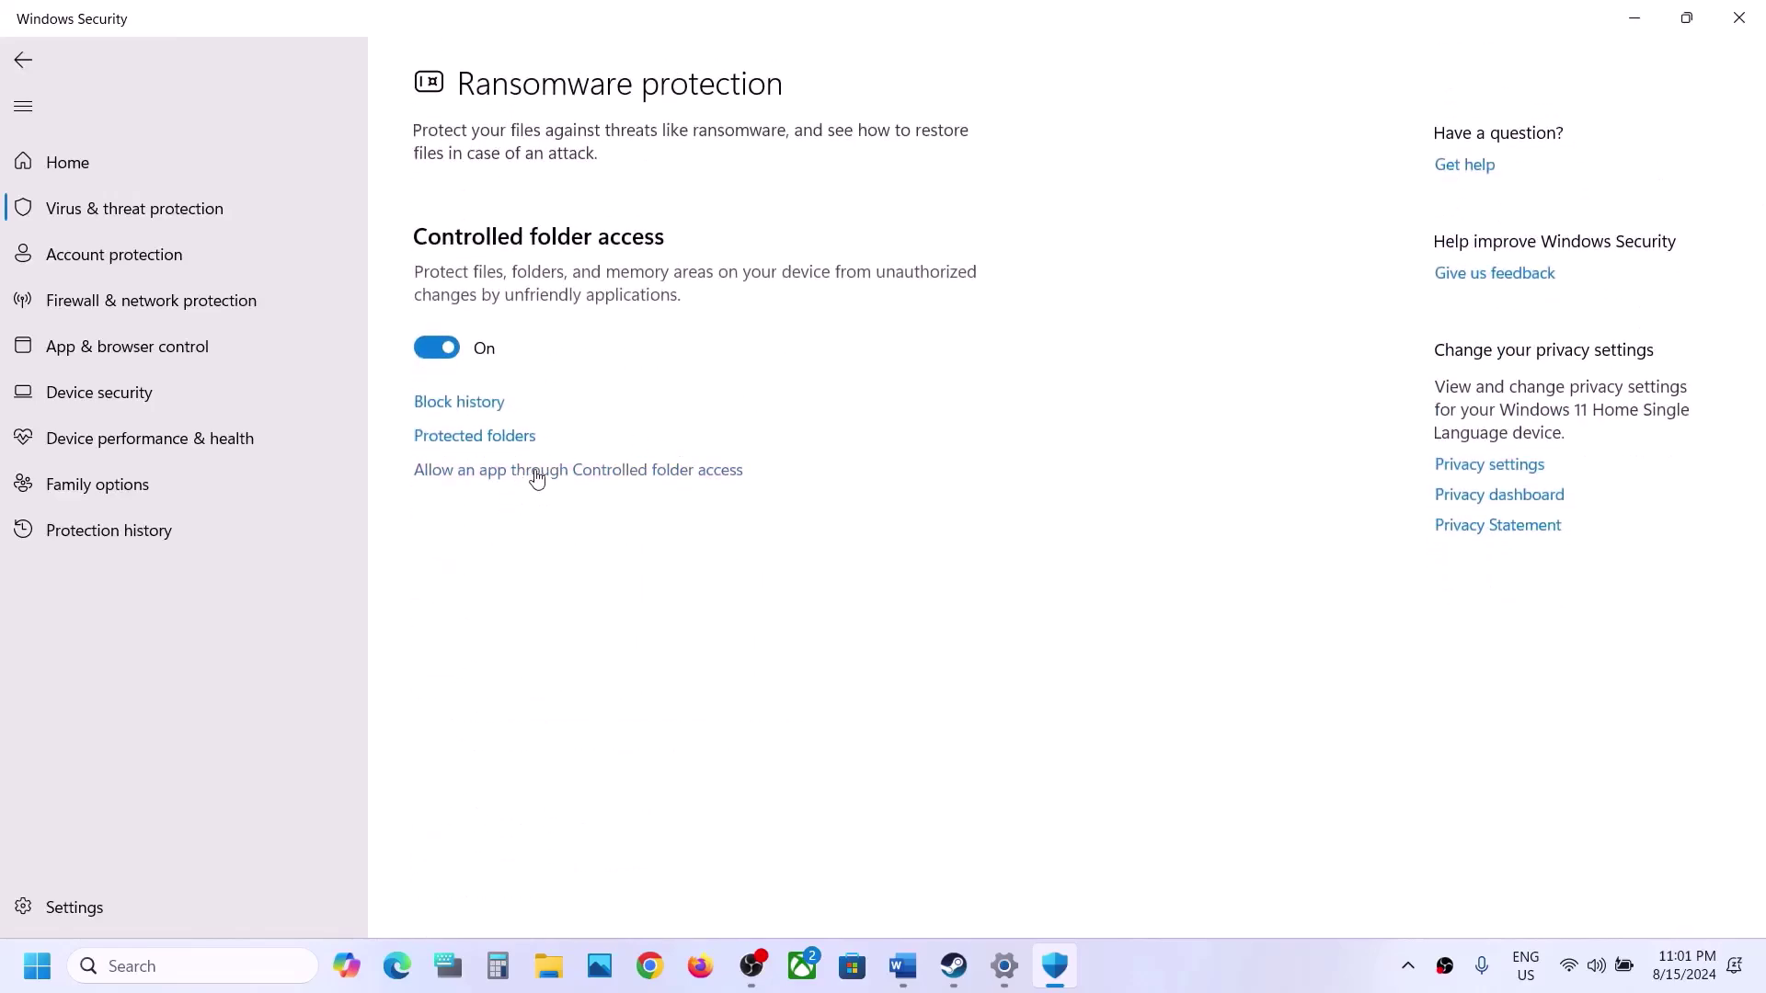
click(537, 473)
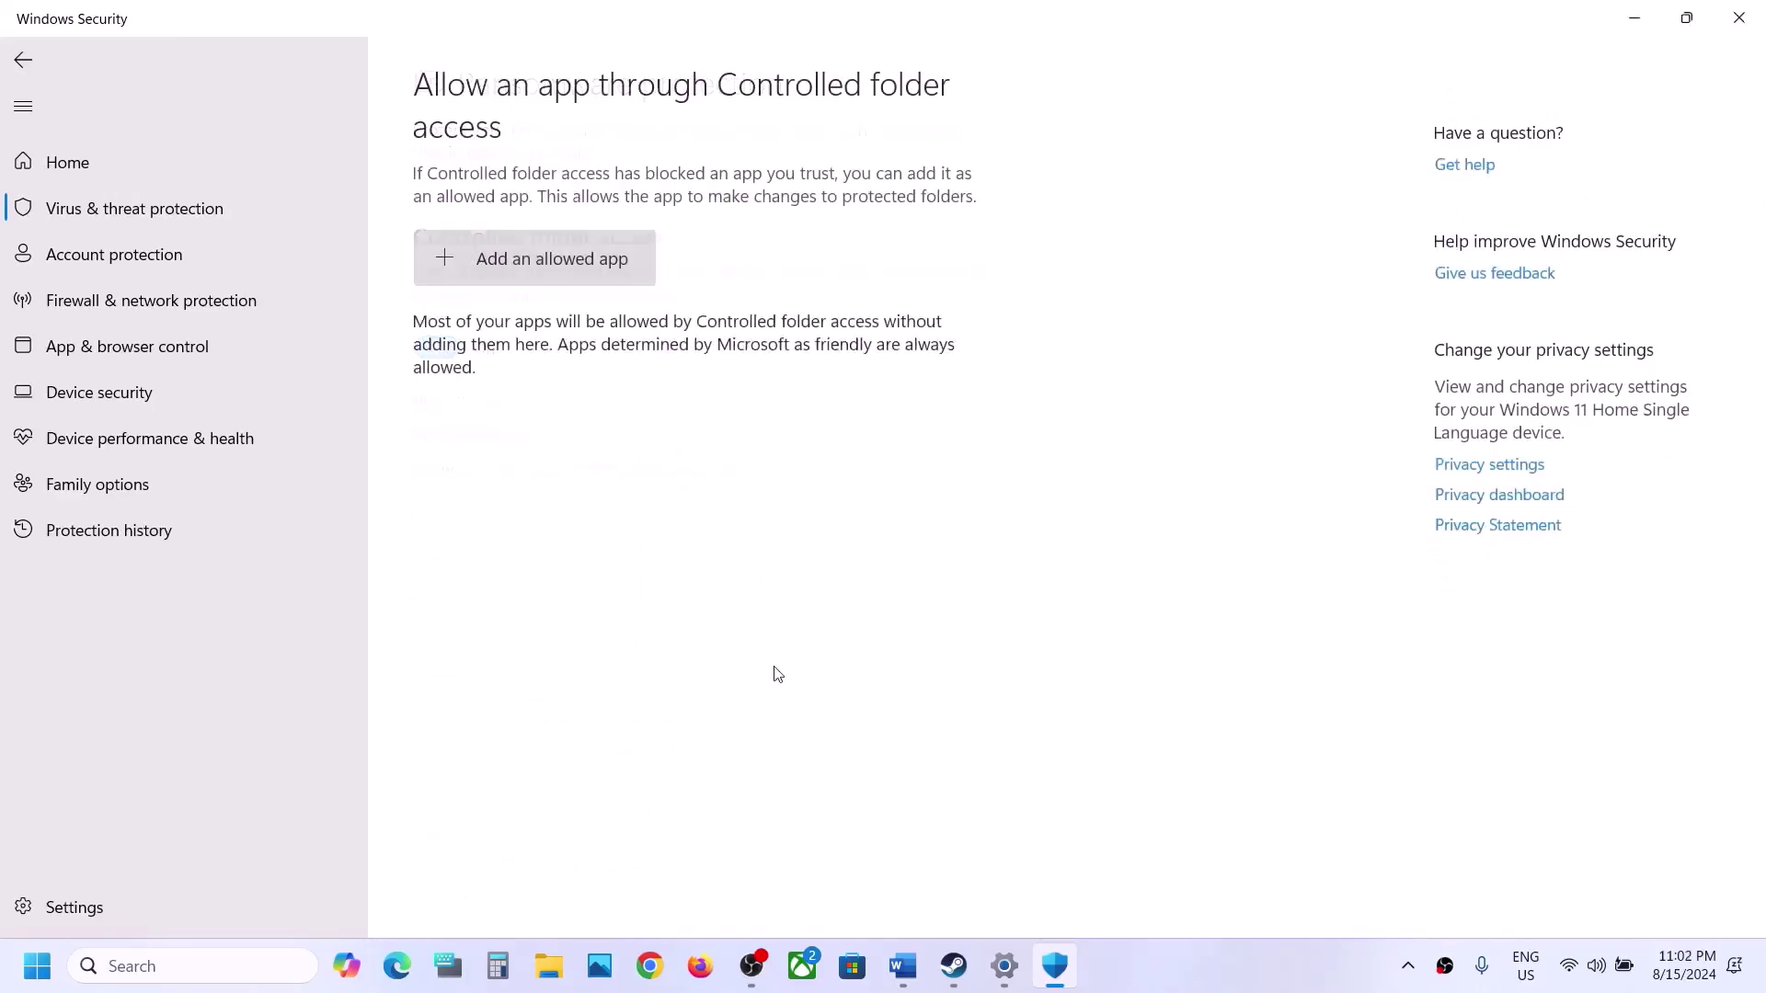
Start adding an allowed app and browse to the Hunt Showdown 1896 folder in C:\Program Files (x86)\Steam\steamapps\common
click(515, 261)
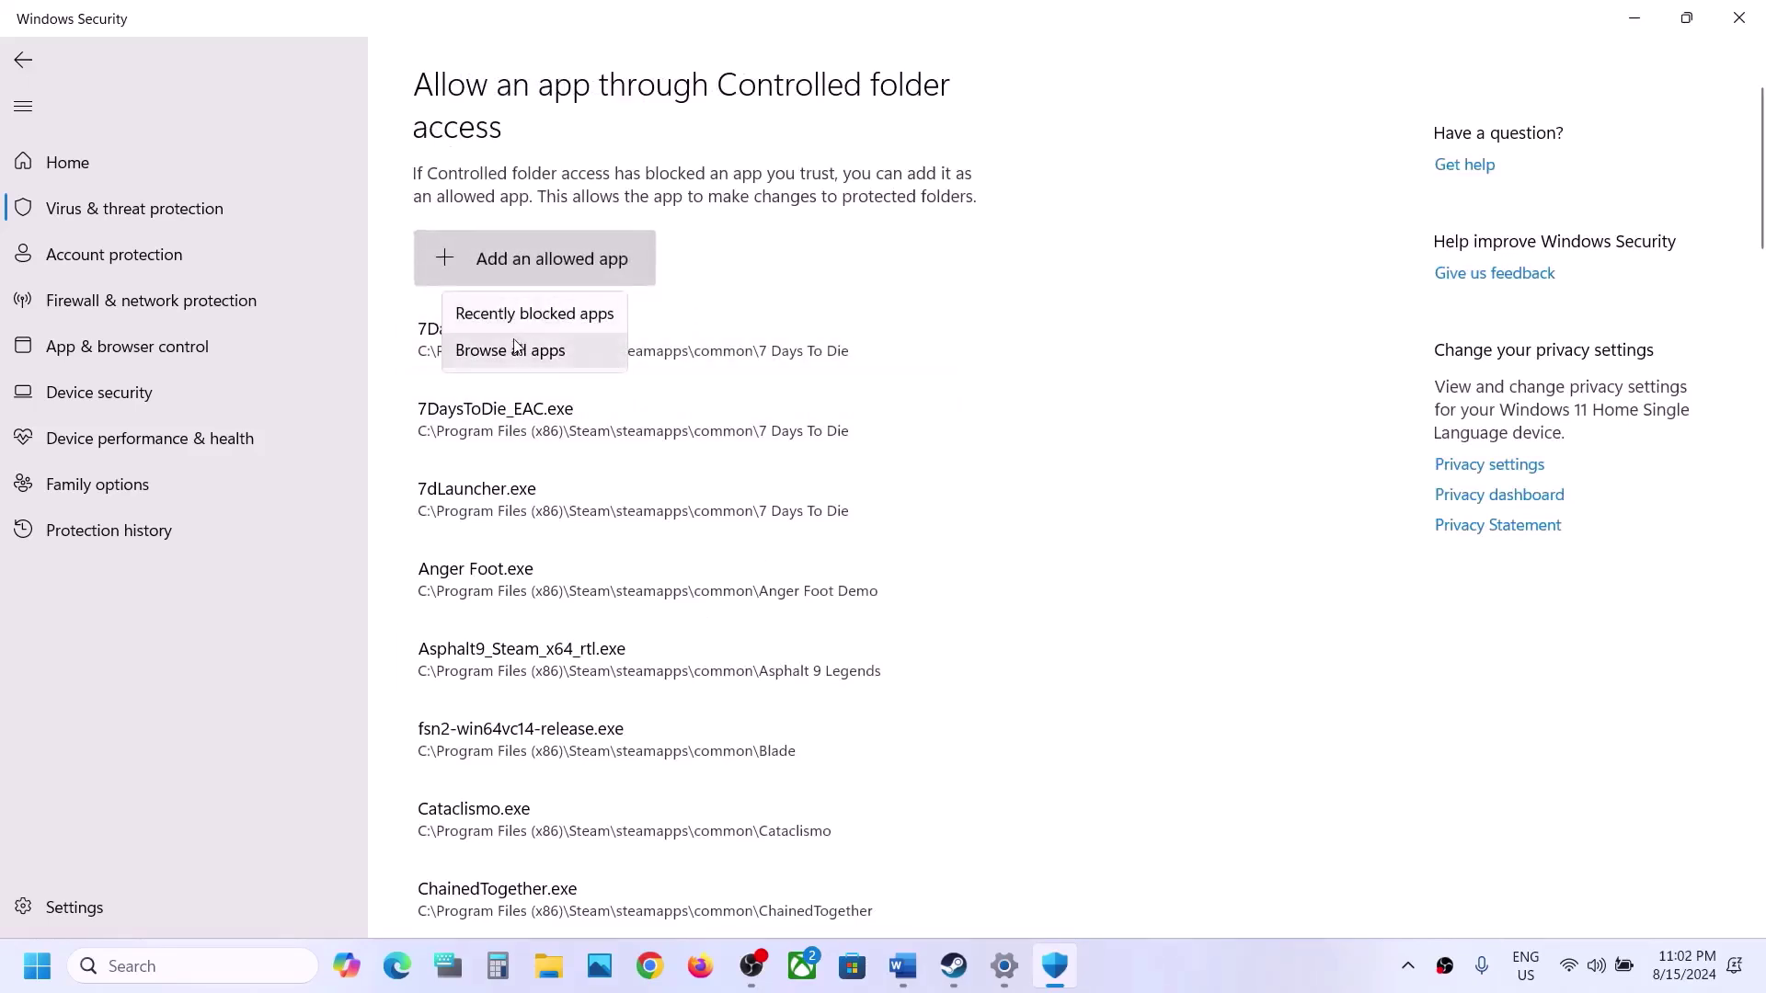
click(512, 348)
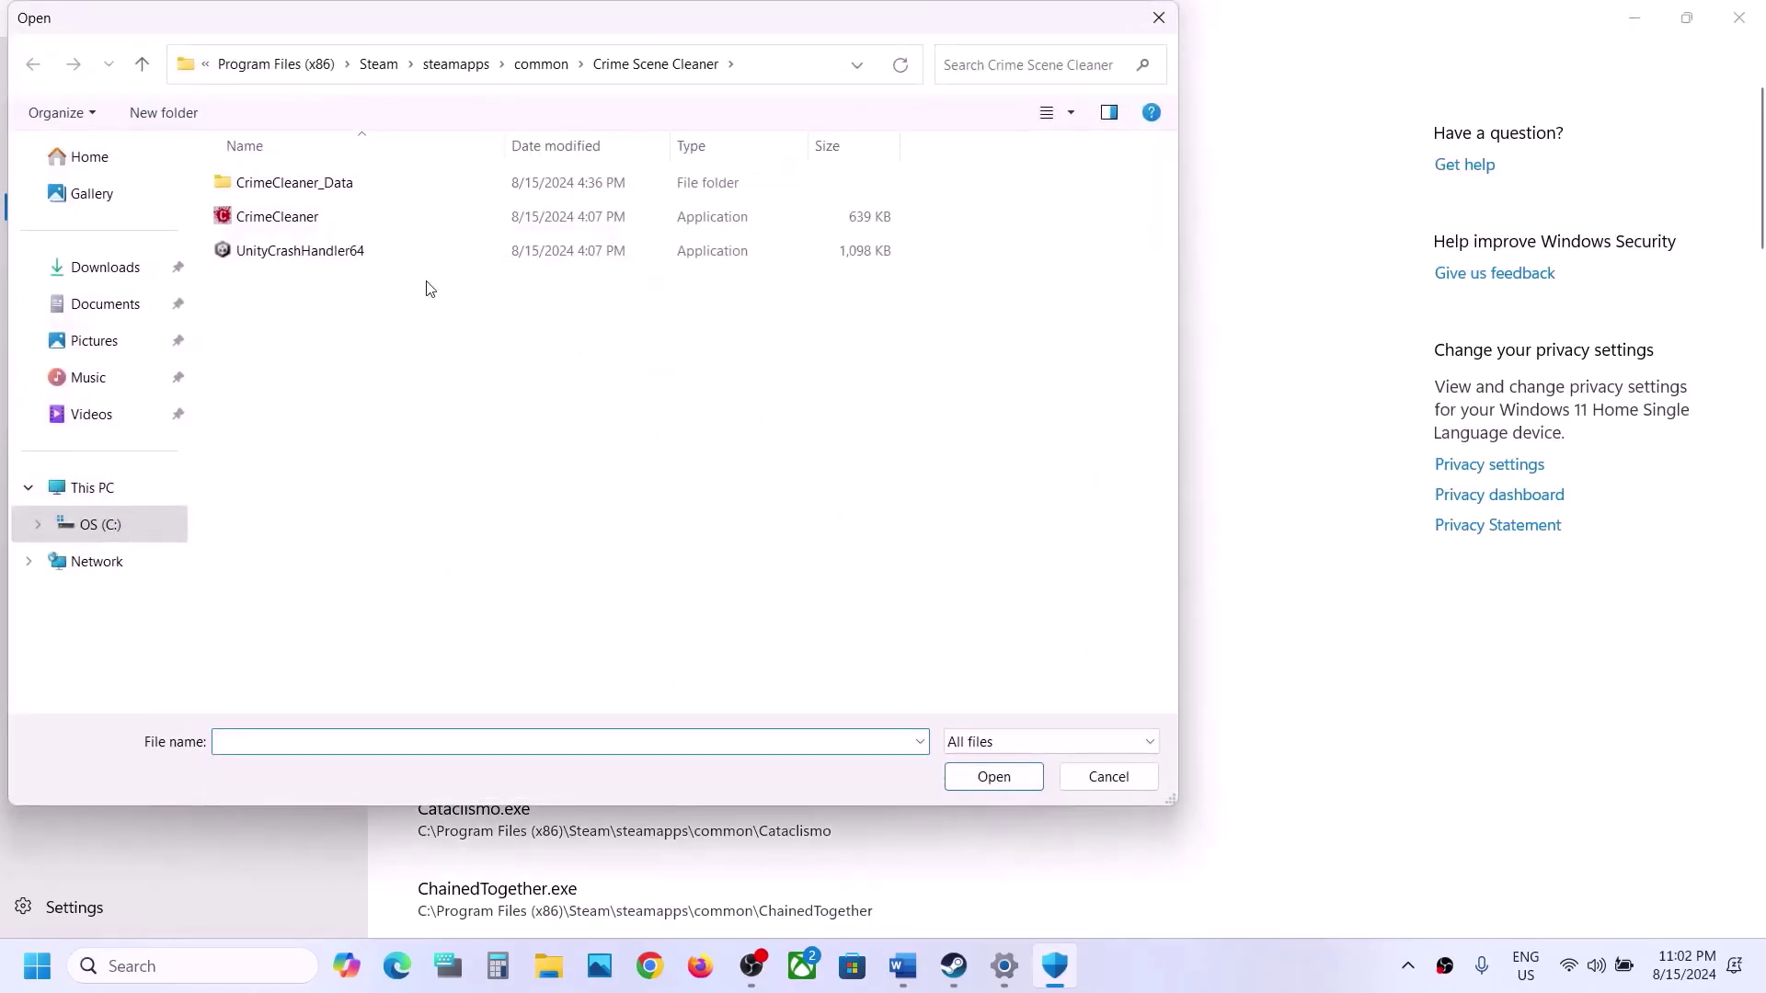
click(116, 502)
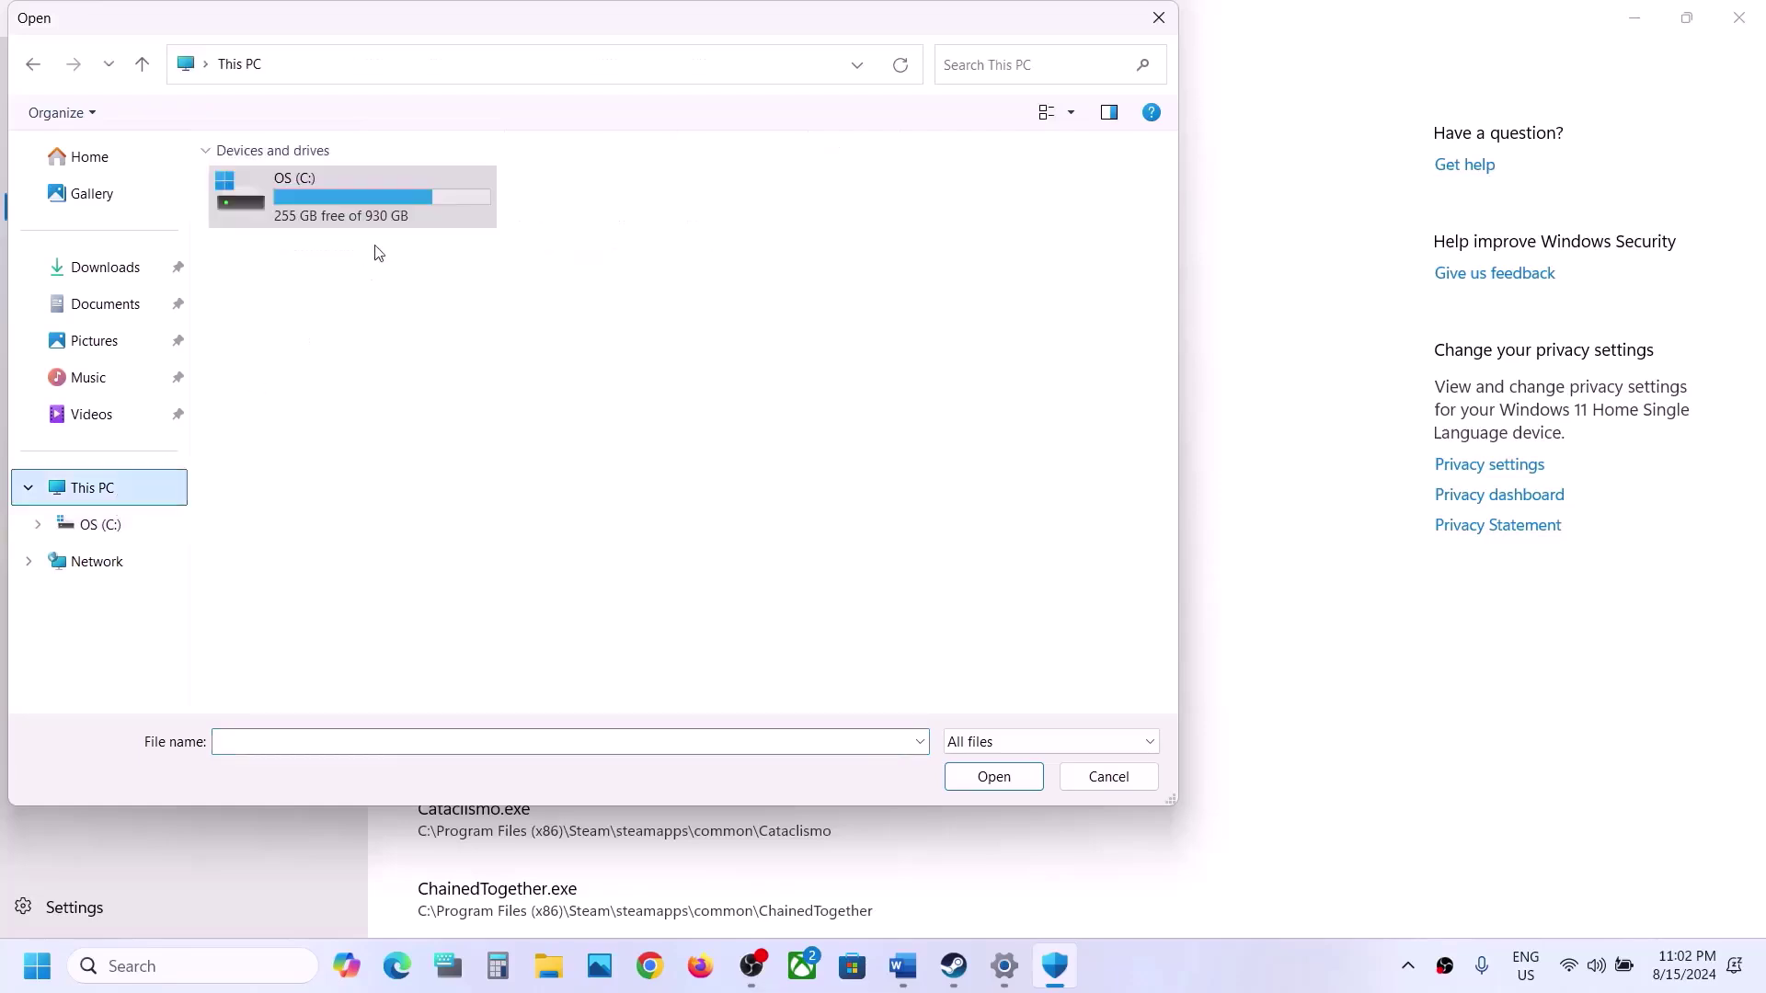
double_click(375, 213)
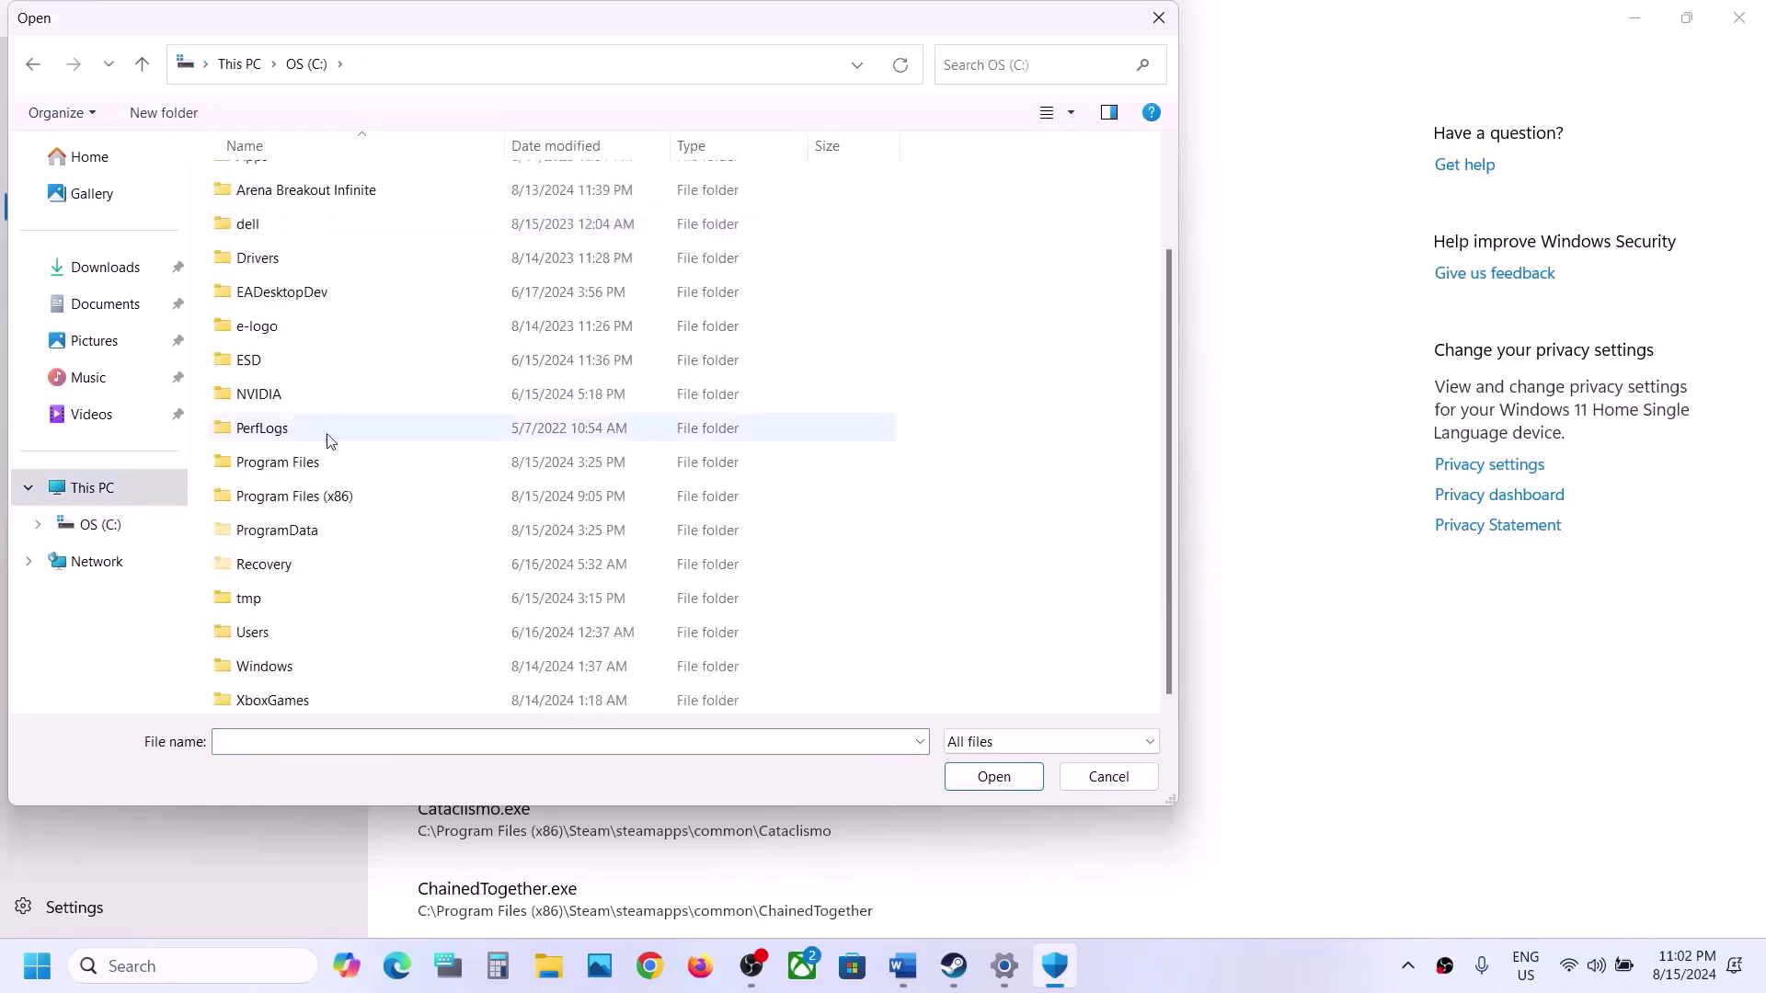
double_click(312, 497)
scroll(316, 493, down, 5)
double_click(257, 361)
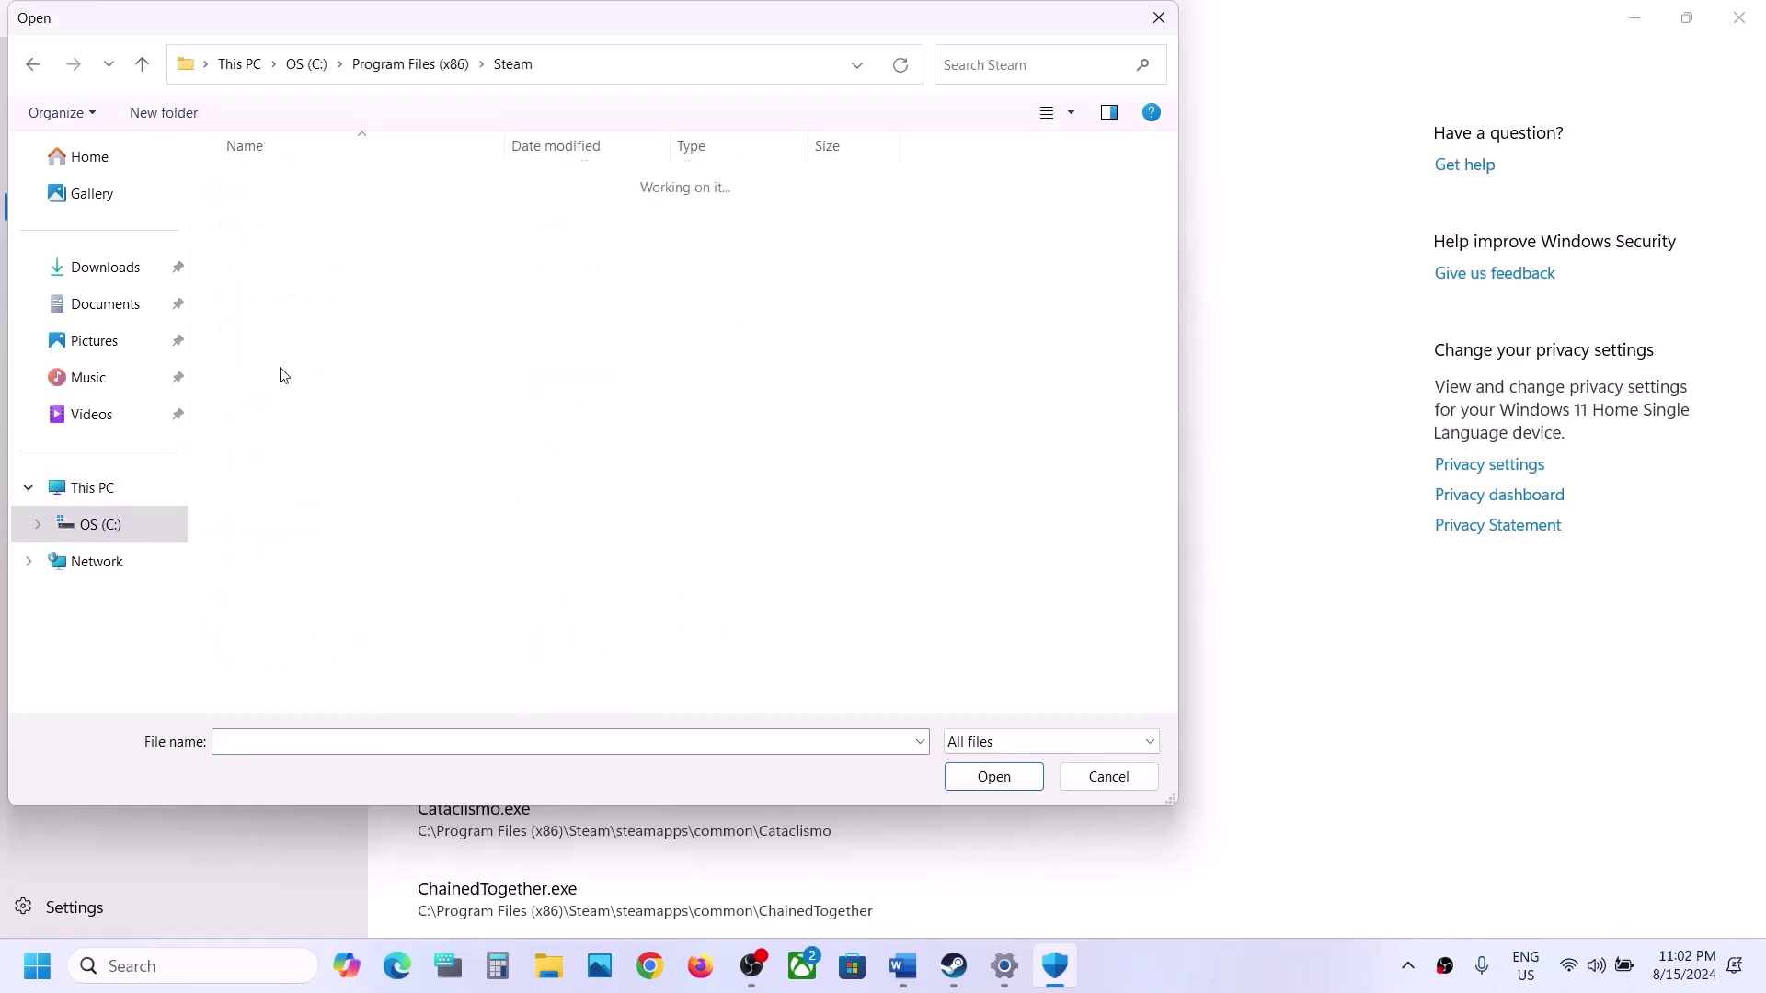
double_click(268, 361)
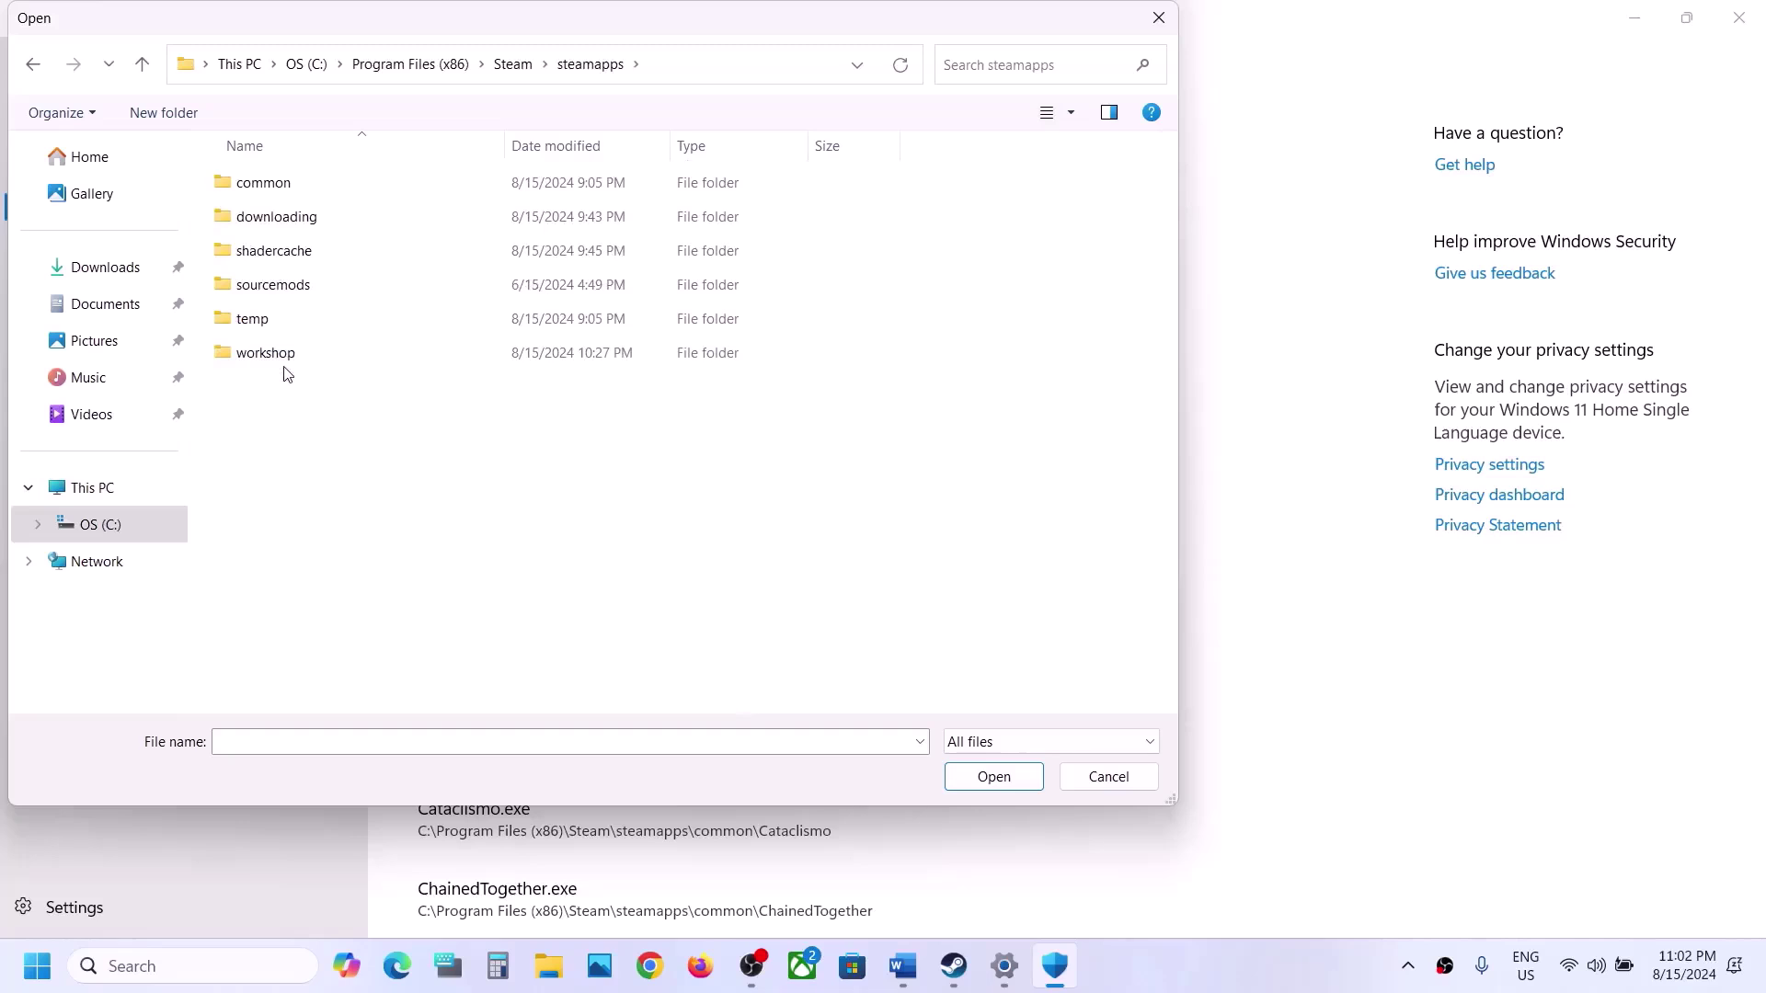
double_click(288, 184)
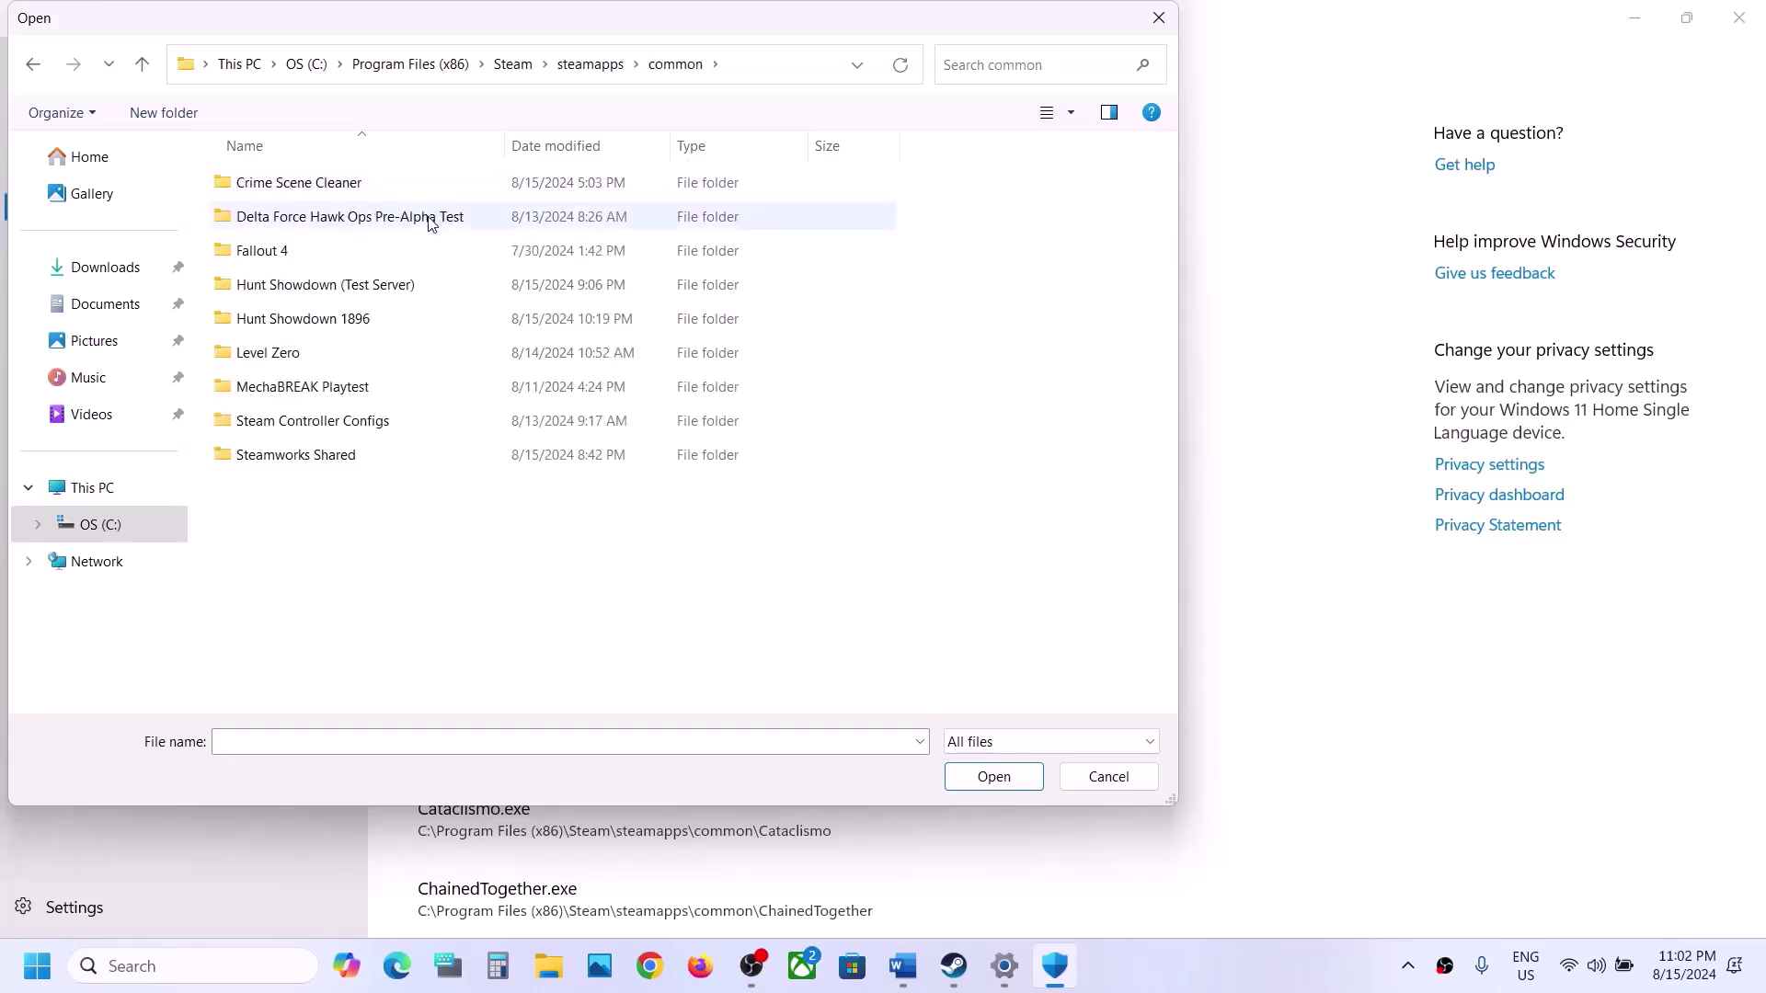
click(341, 327)
double_click(373, 333)
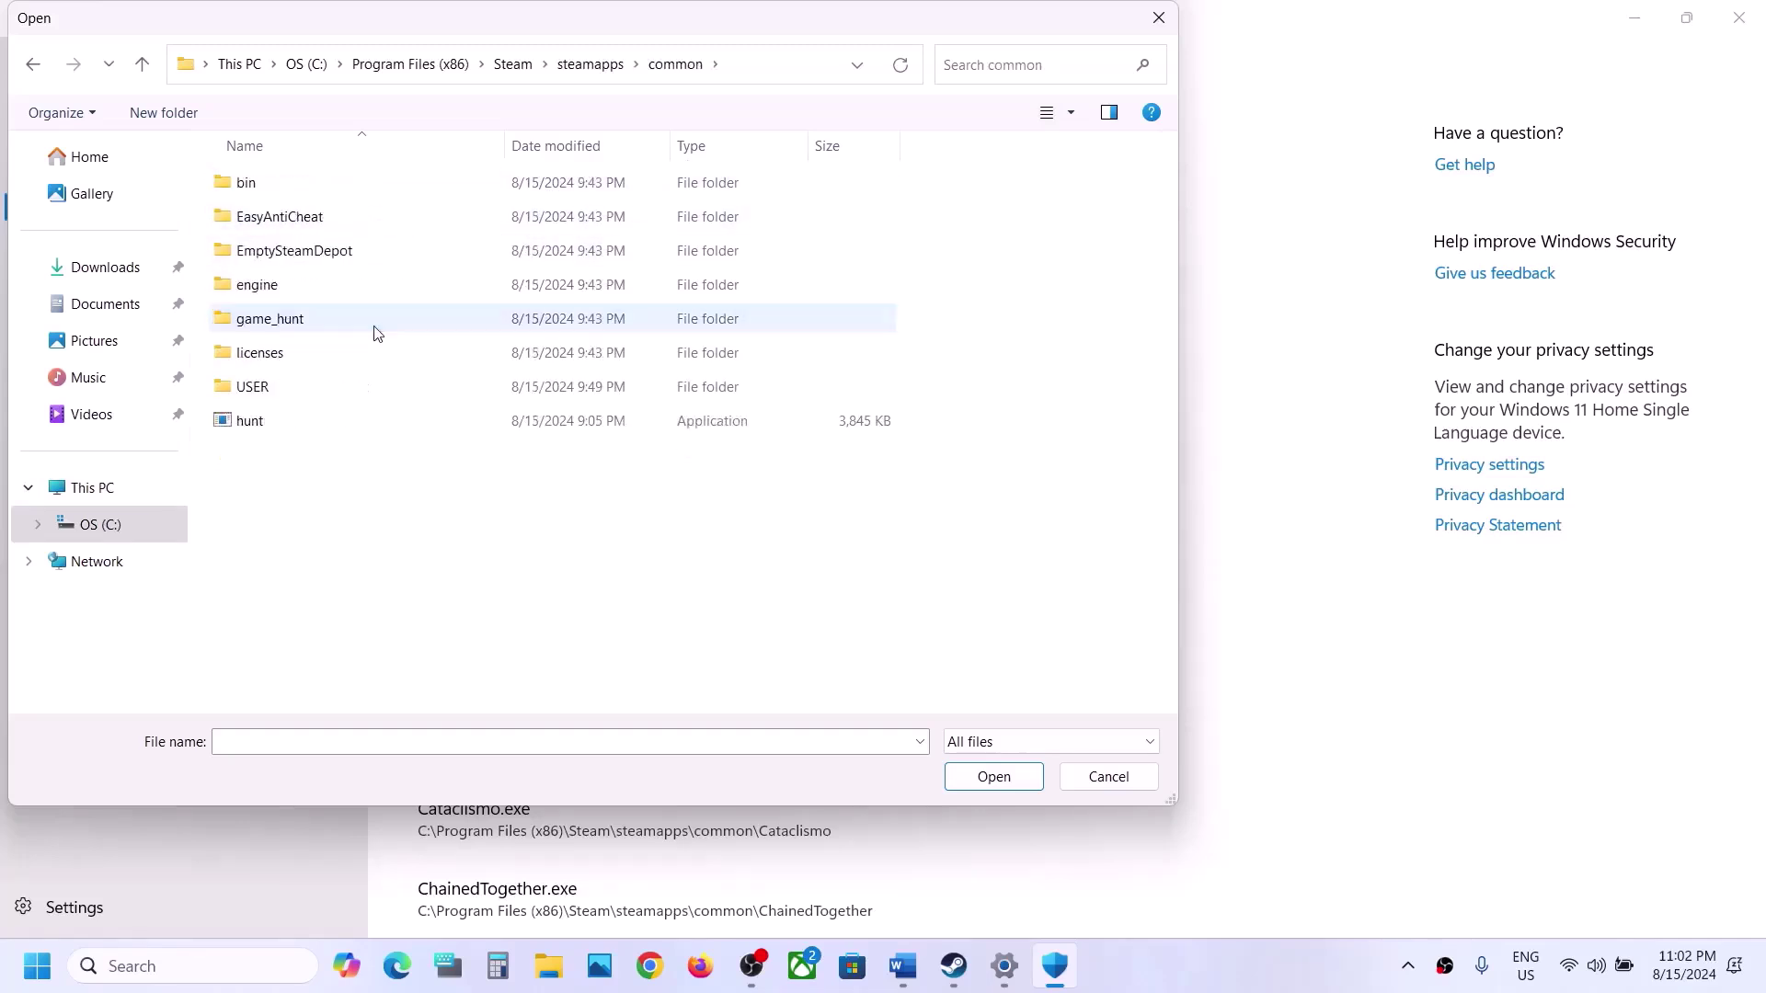
Add the HuntGame application from the game's bin\win_x64 folder to the allowed apps
click(262, 195)
double_click(284, 189)
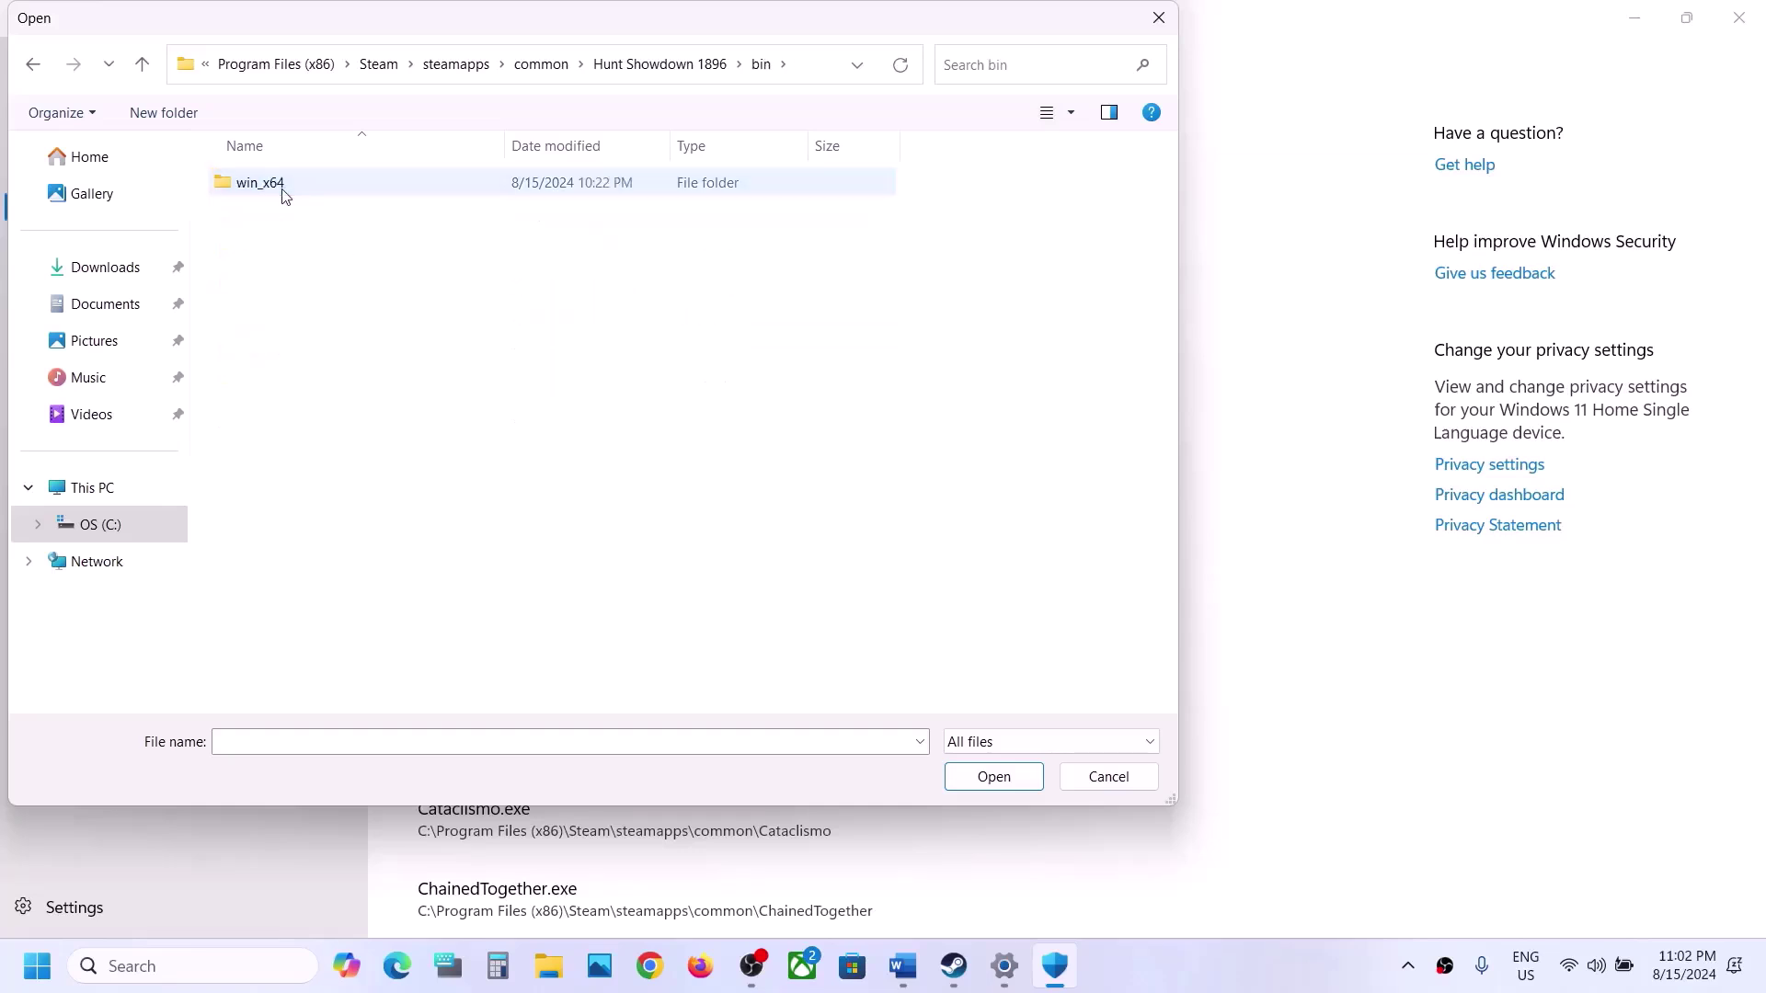
double_click(260, 183)
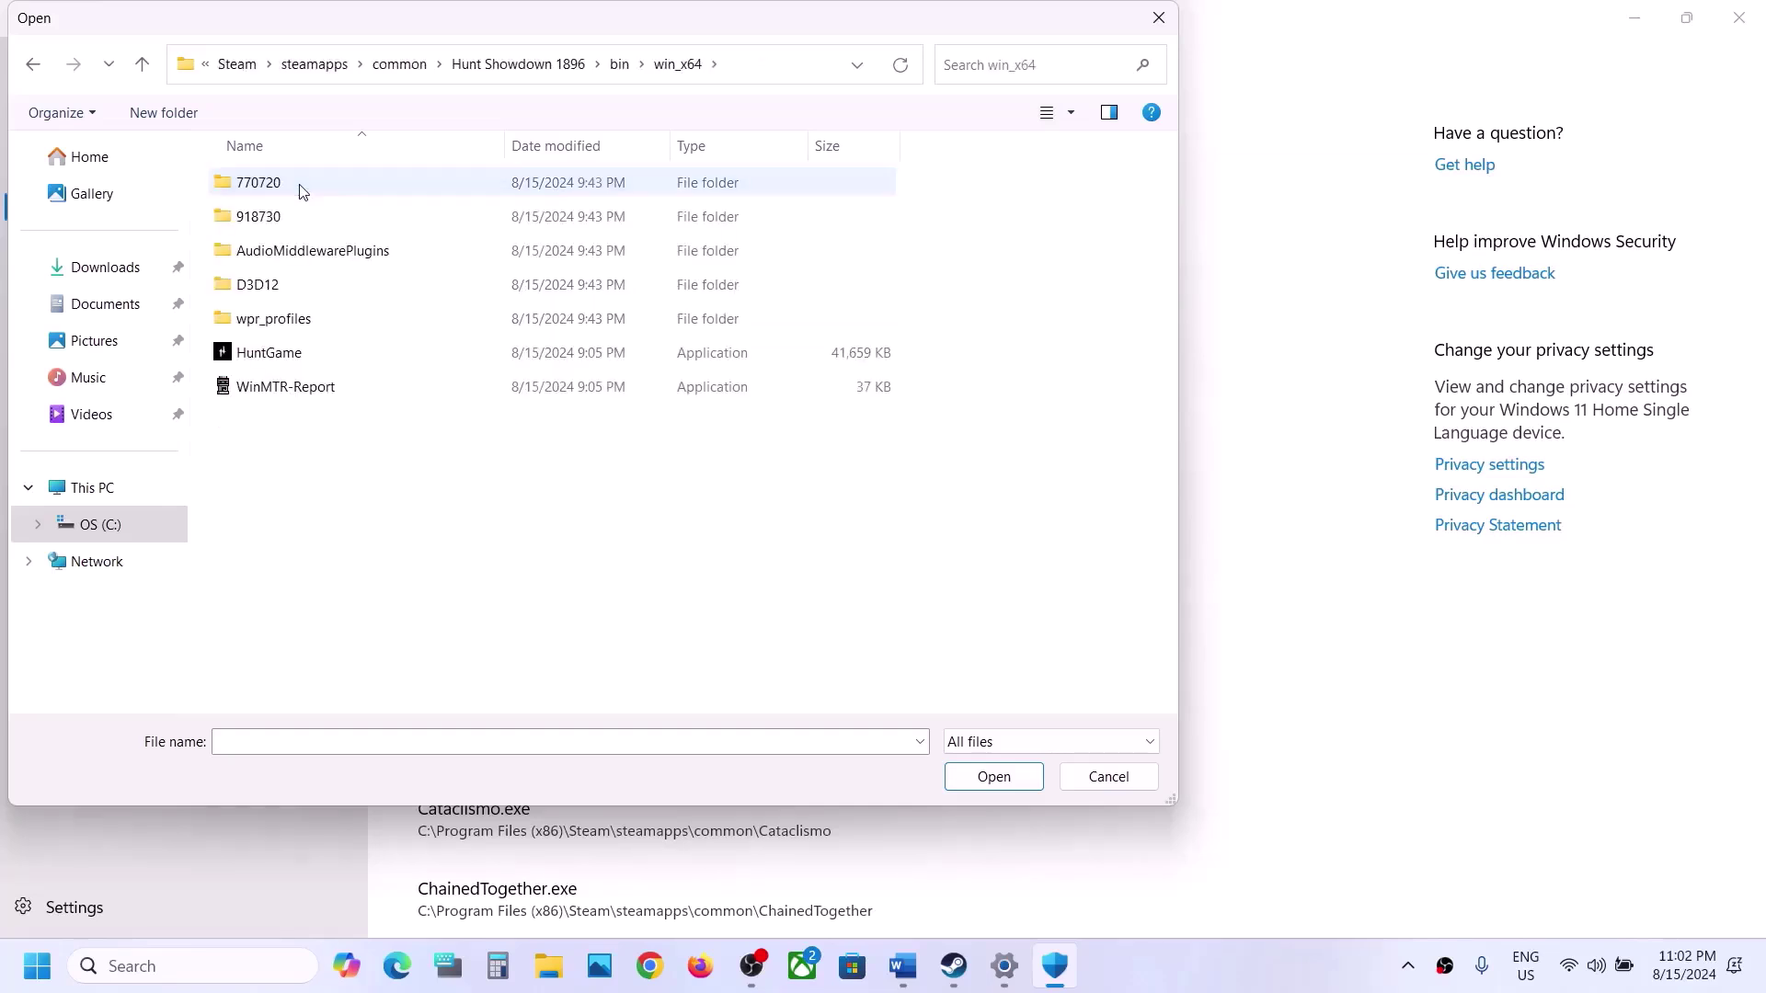
click(285, 357)
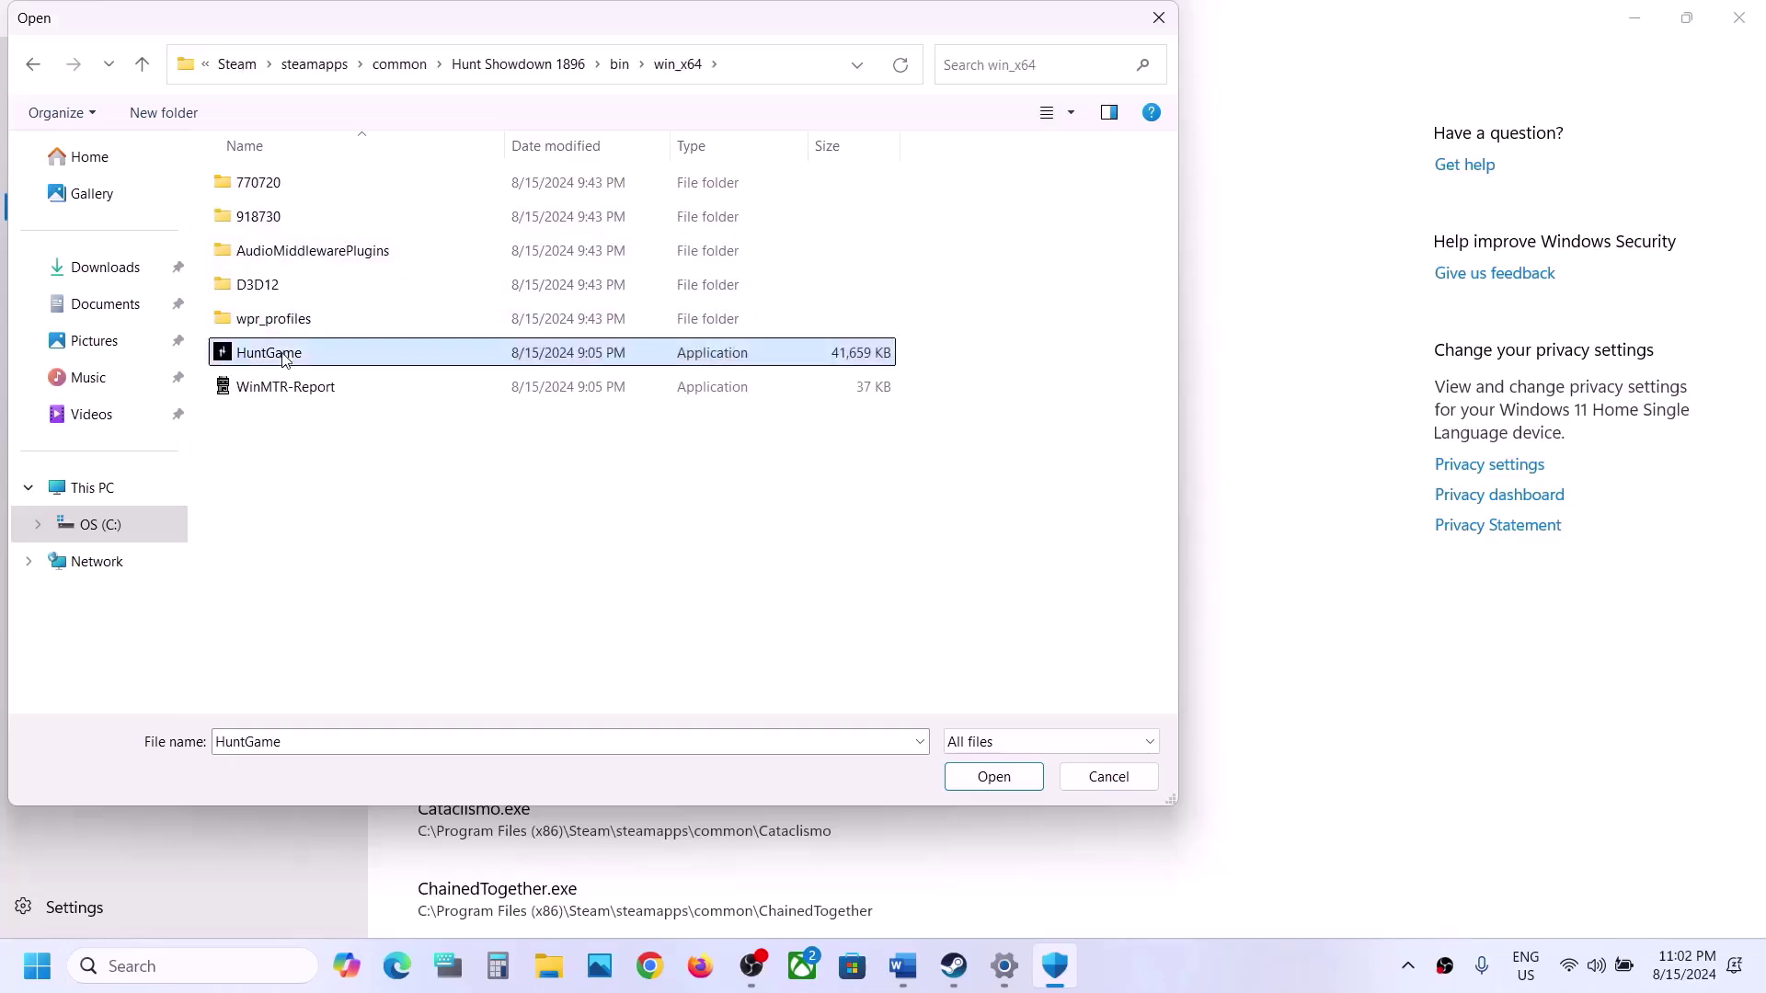
click(1015, 789)
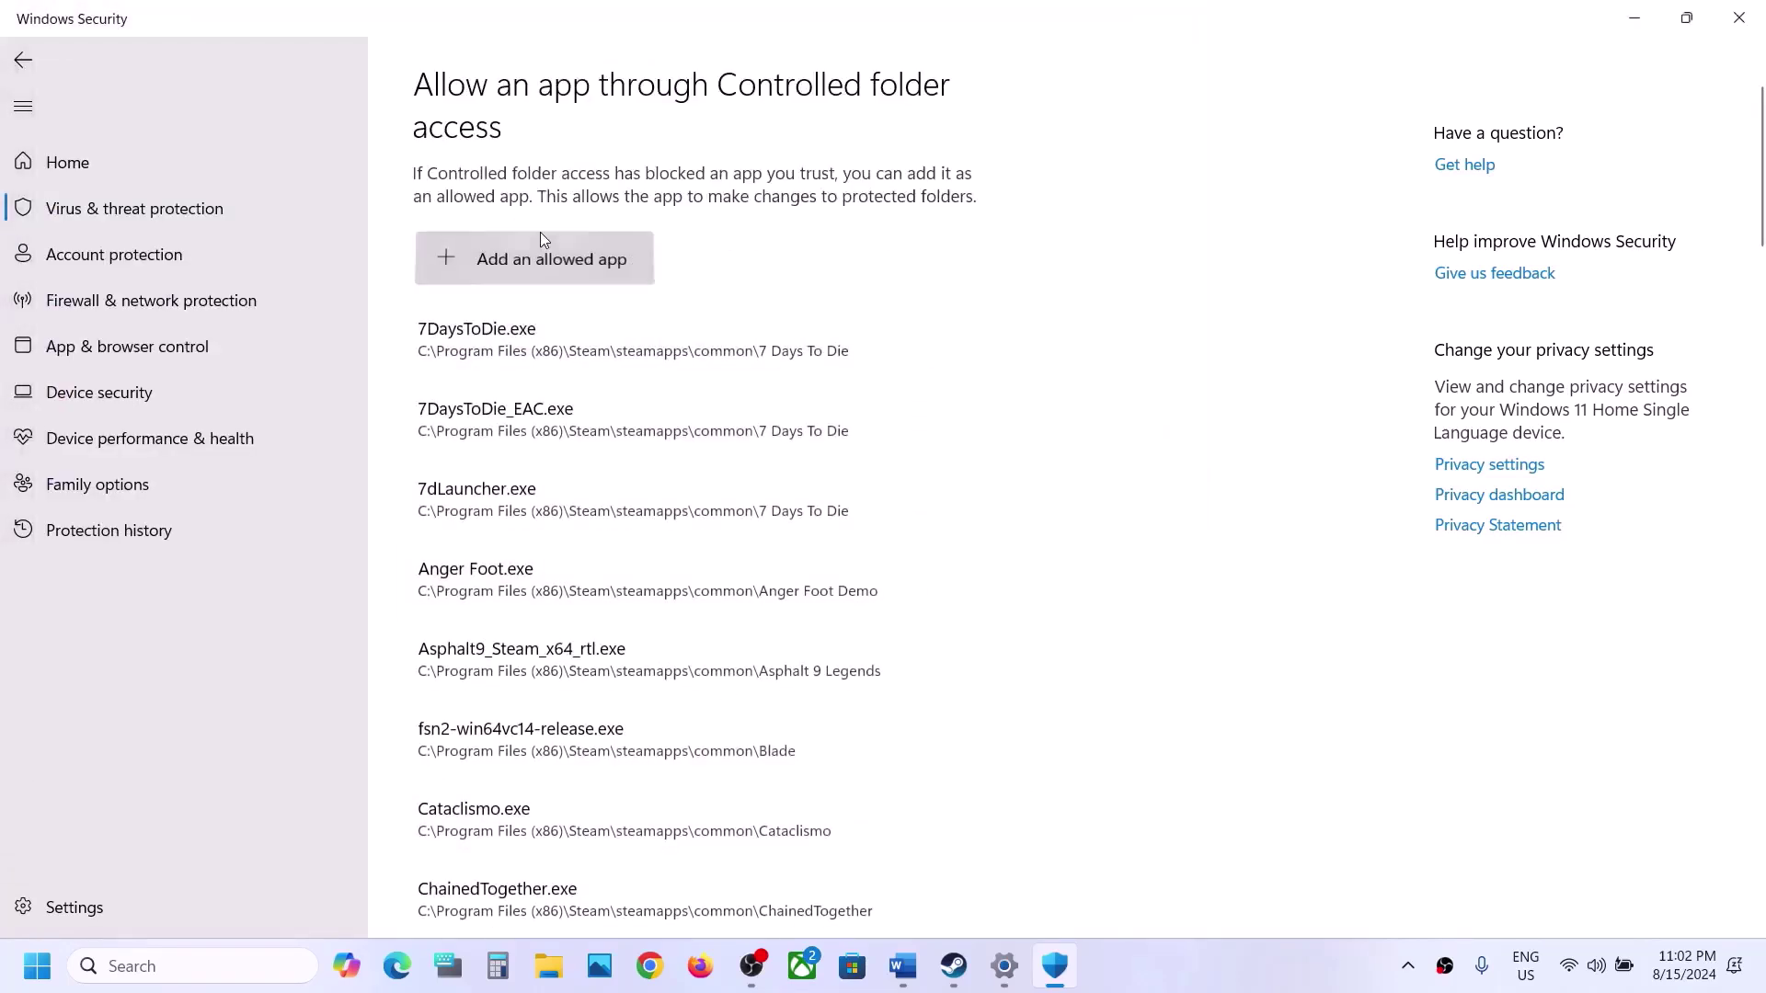
Add the hunt application from the main Hunt Showdown 1896 folder as another app allowed through Controlled folder access
click(540, 236)
click(533, 353)
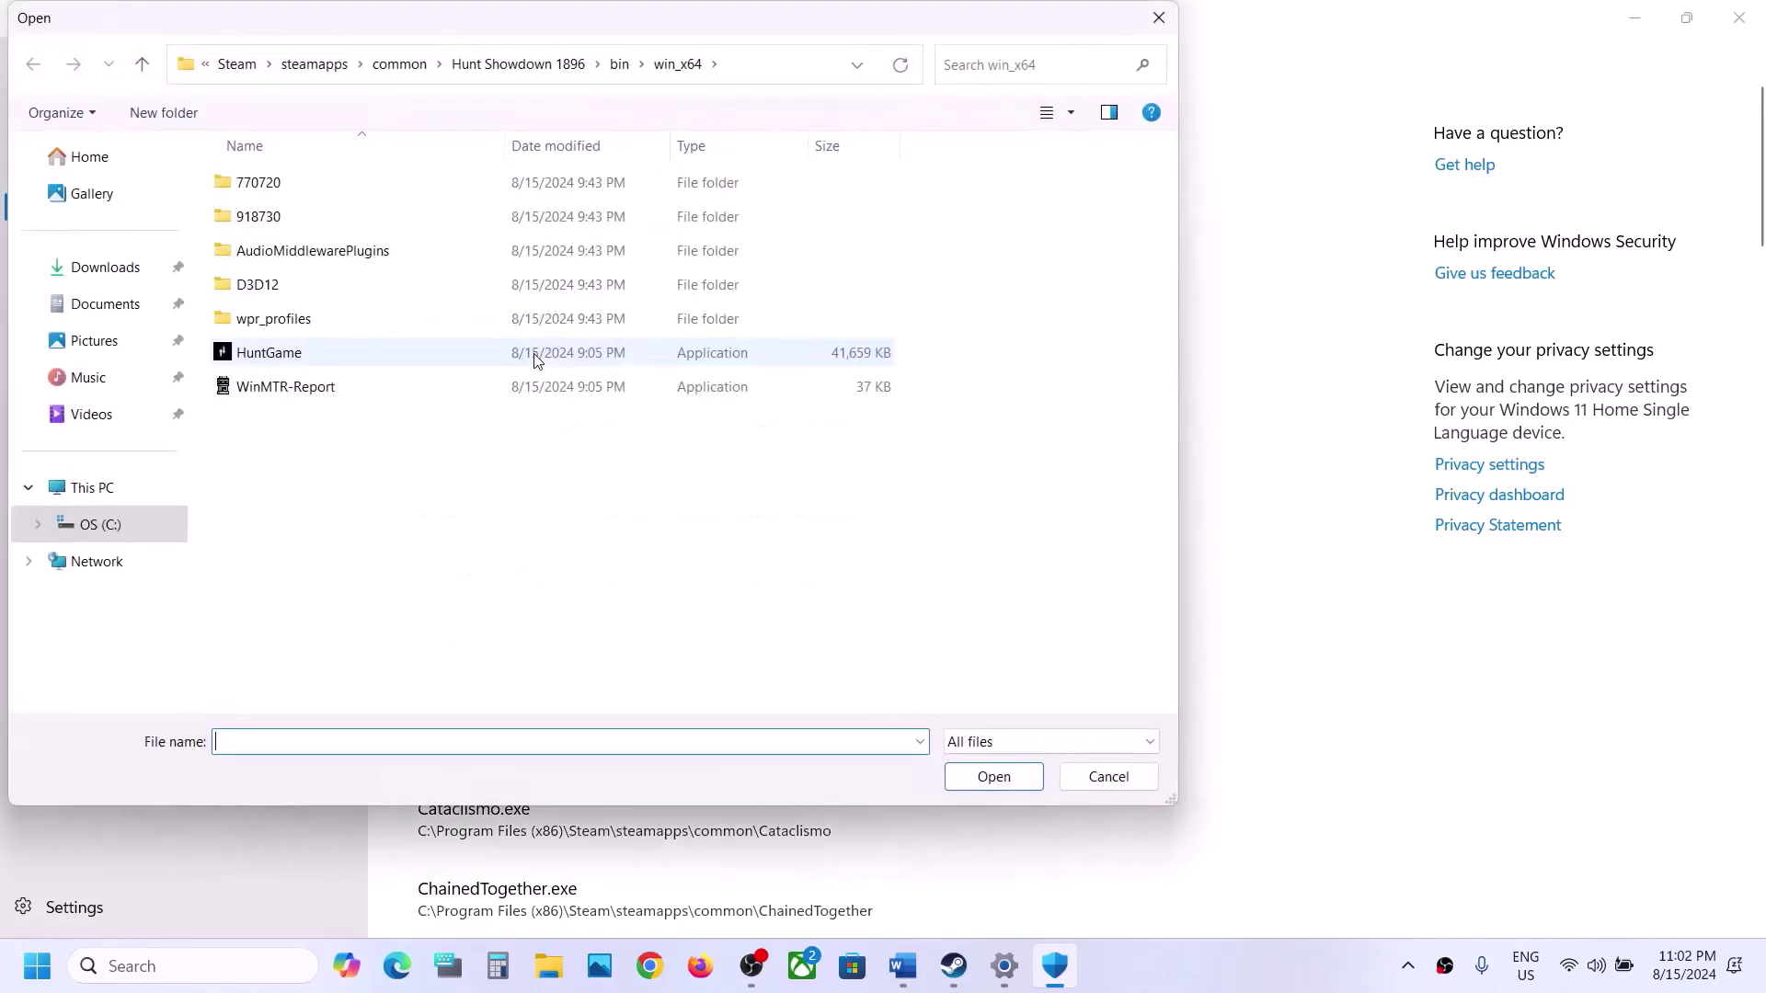
click(143, 67)
click(143, 67)
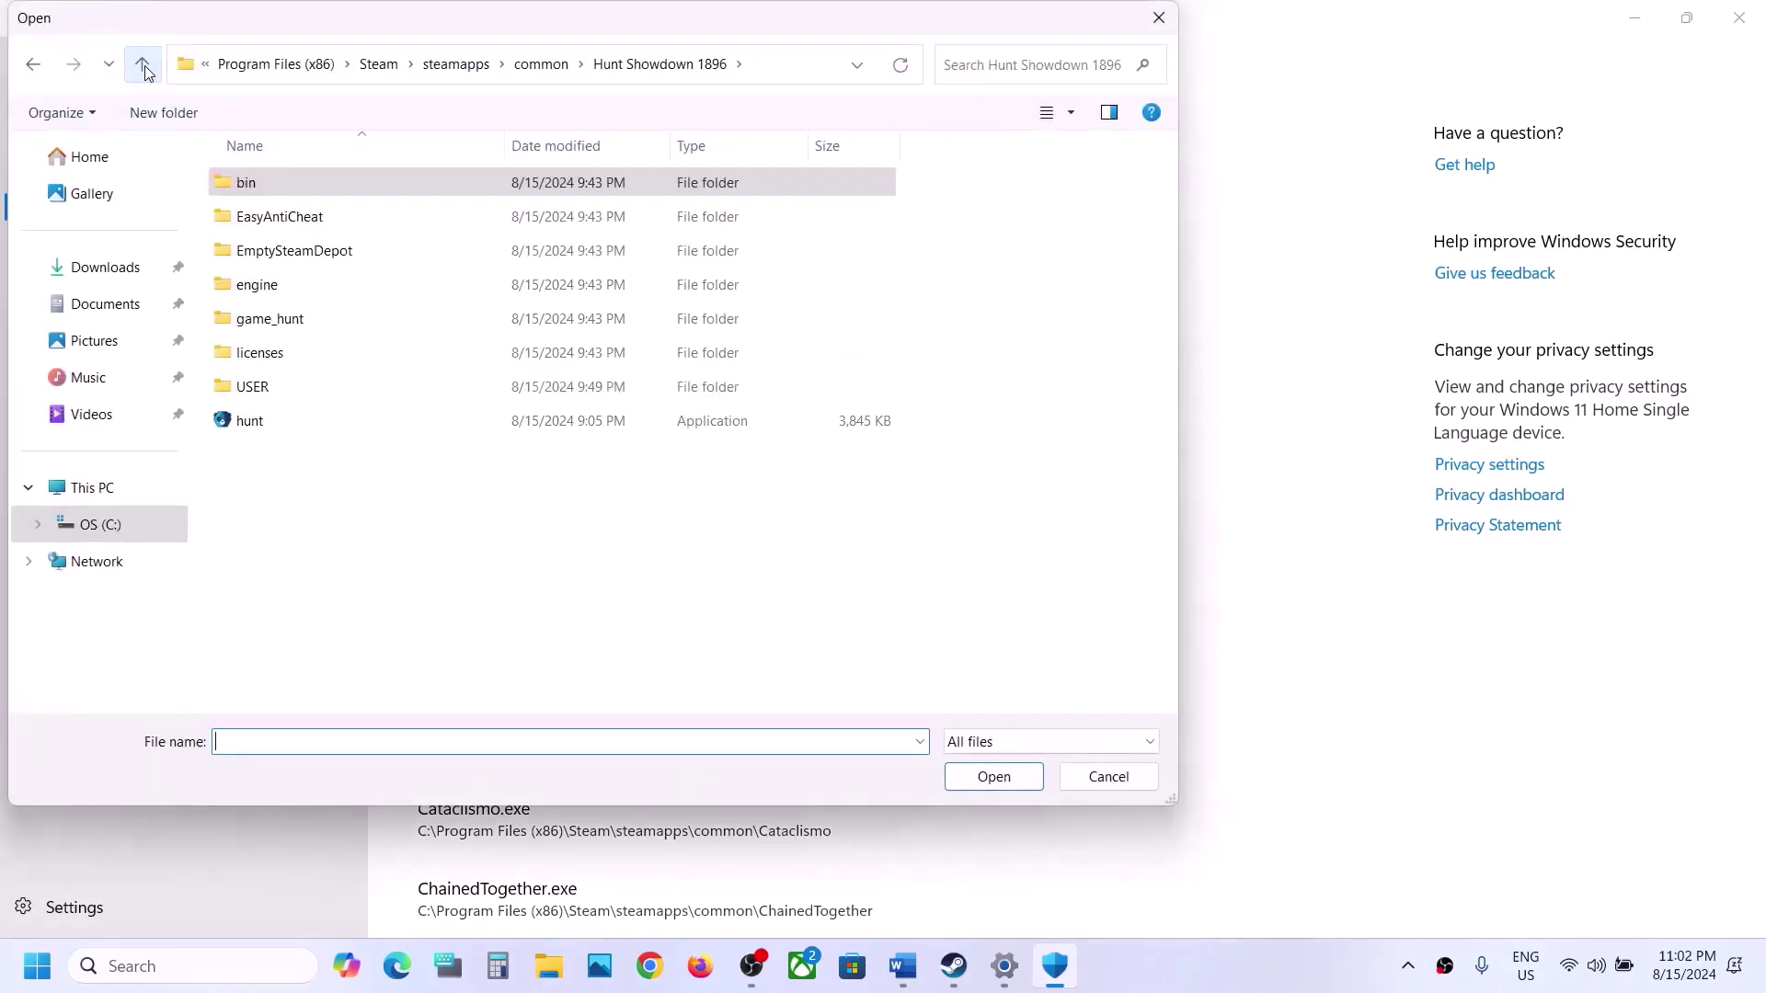
click(245, 417)
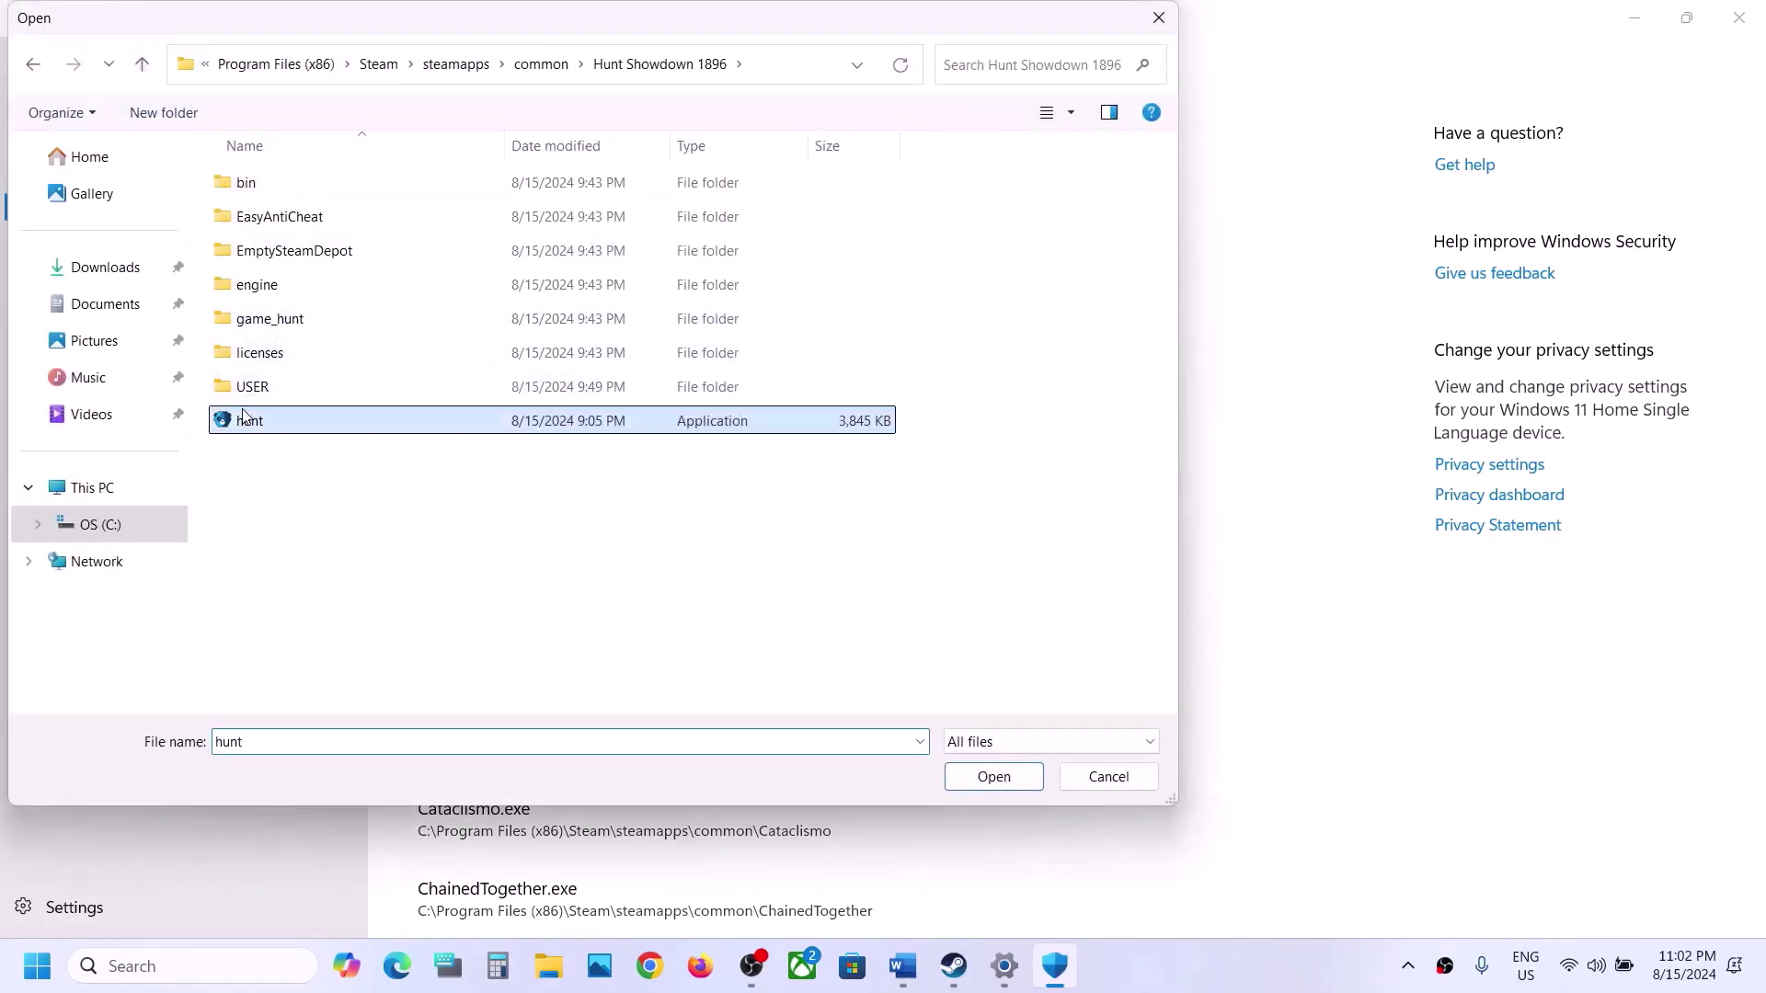
click(994, 777)
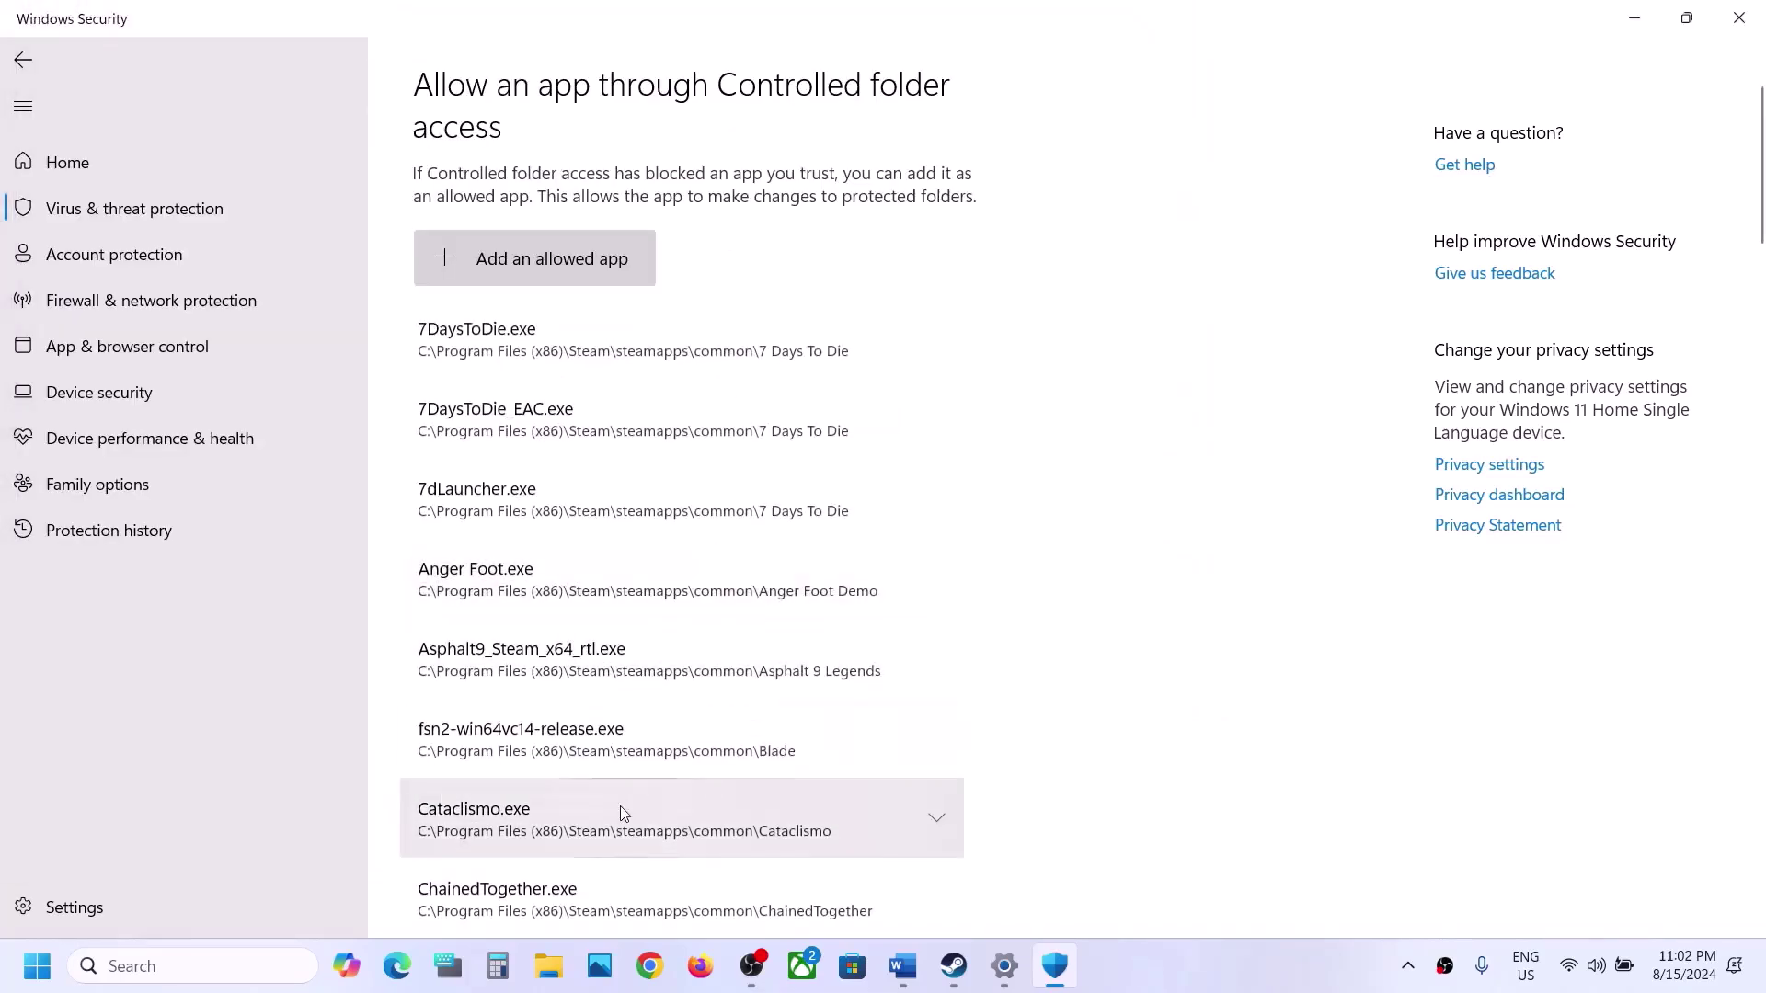
Search Windows for "control" and open Control Panel
click(237, 967)
text(cont)
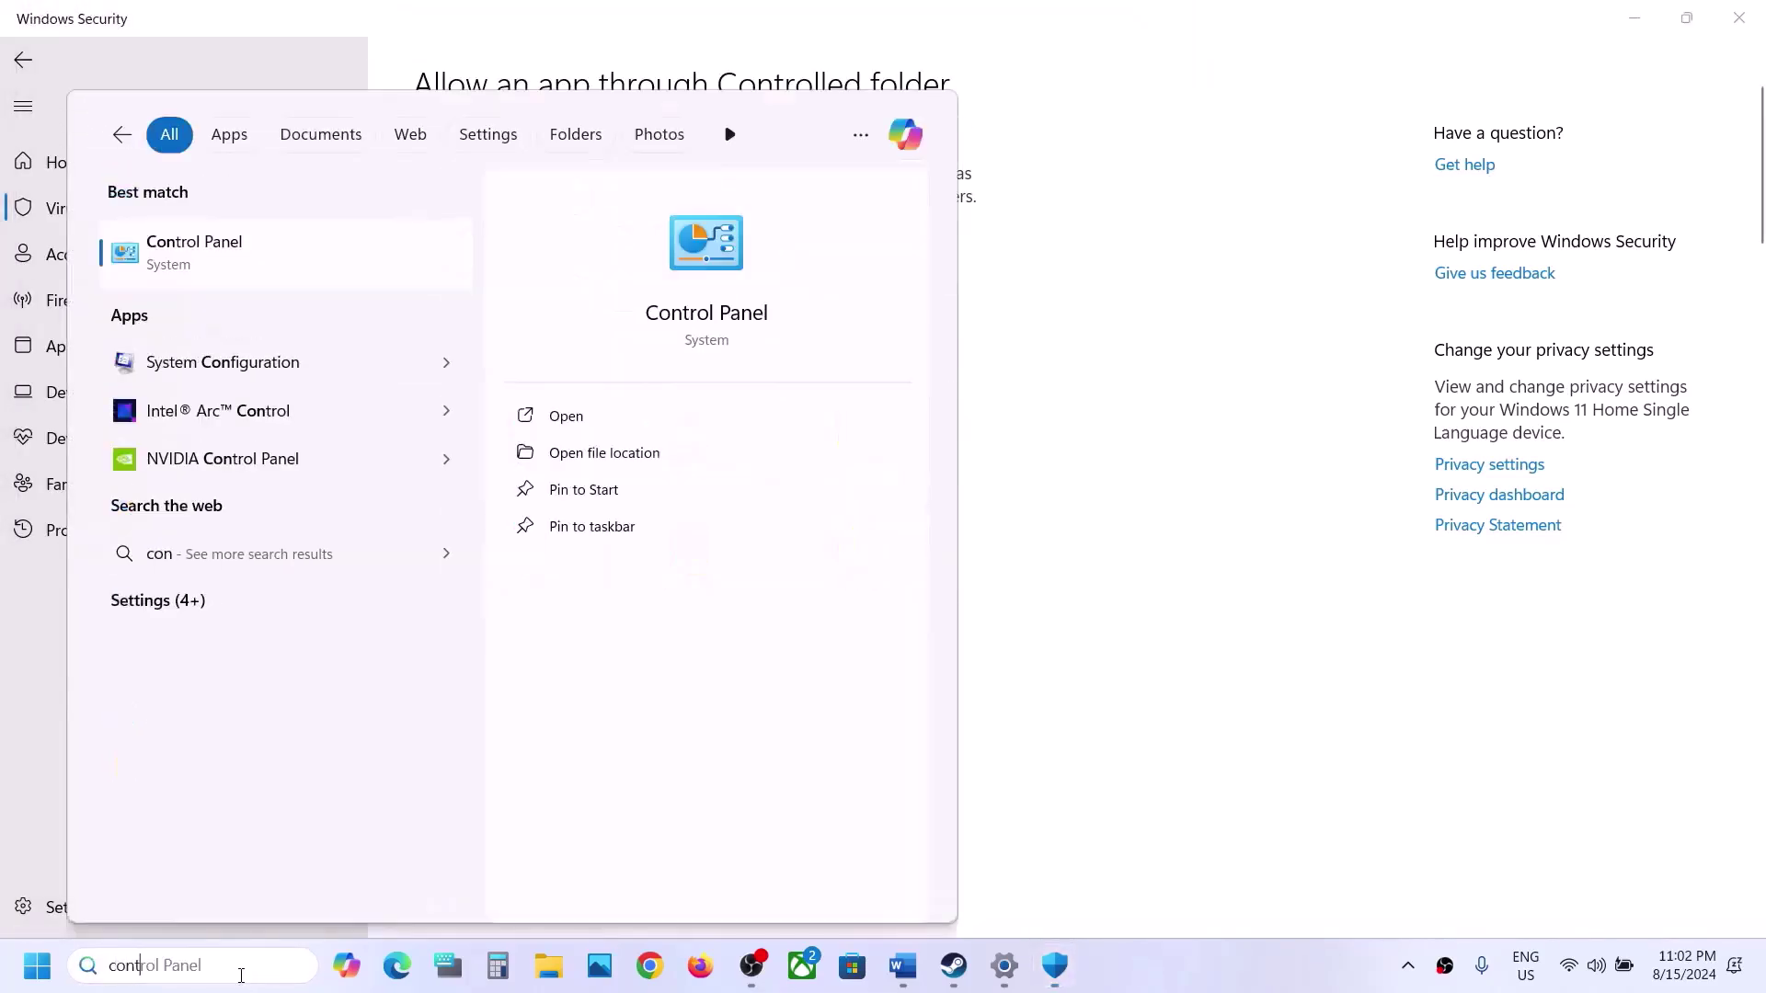
text(rol)
key(Return)
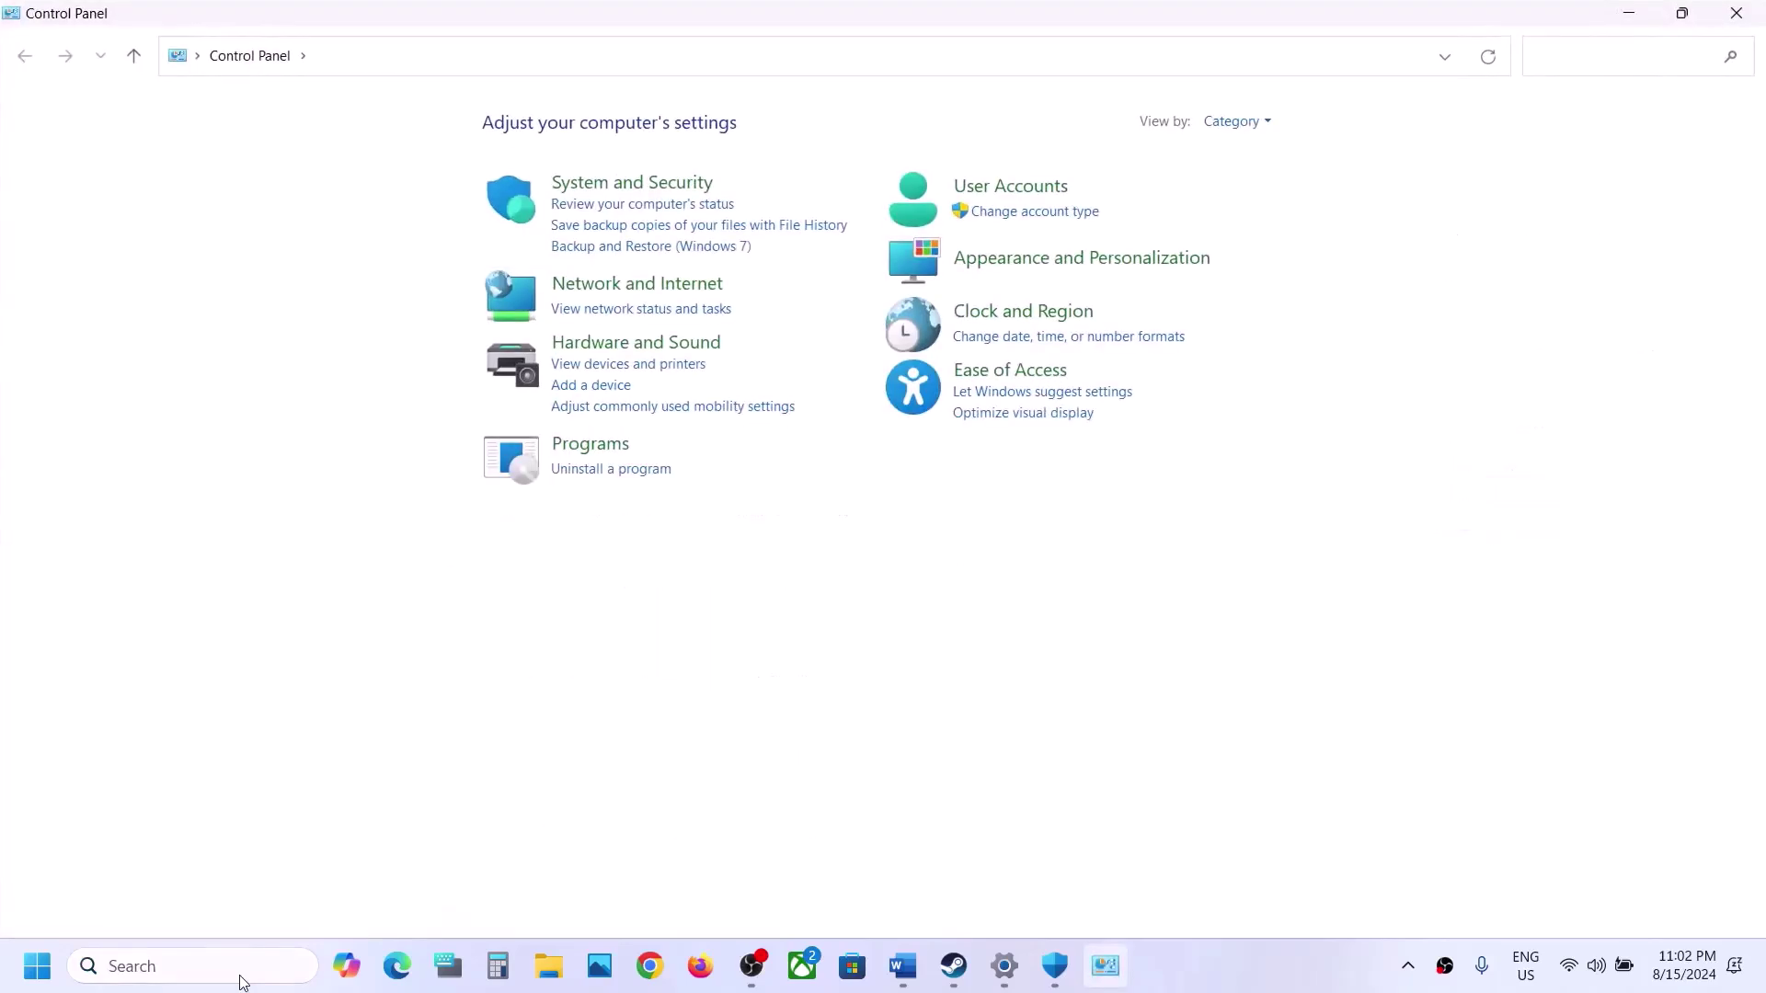
Open the Windows Defender Firewall list of allowed apps from System and Security and enable changing its settings
click(557, 184)
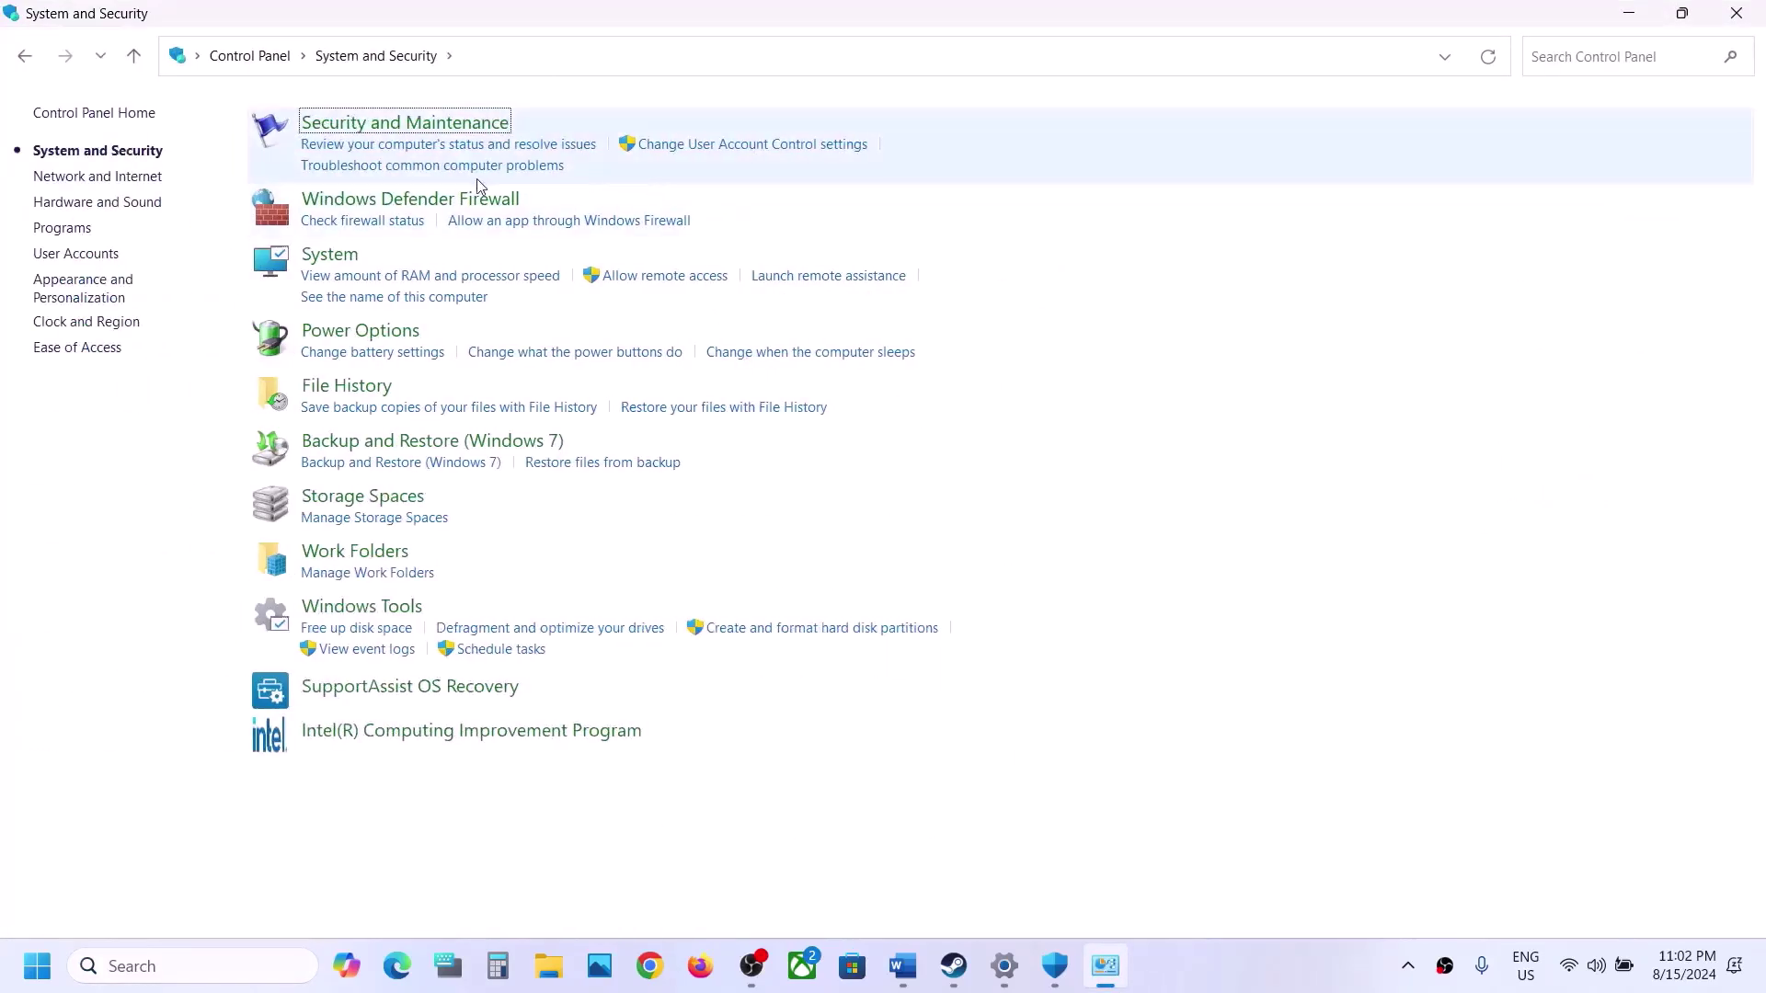
click(439, 201)
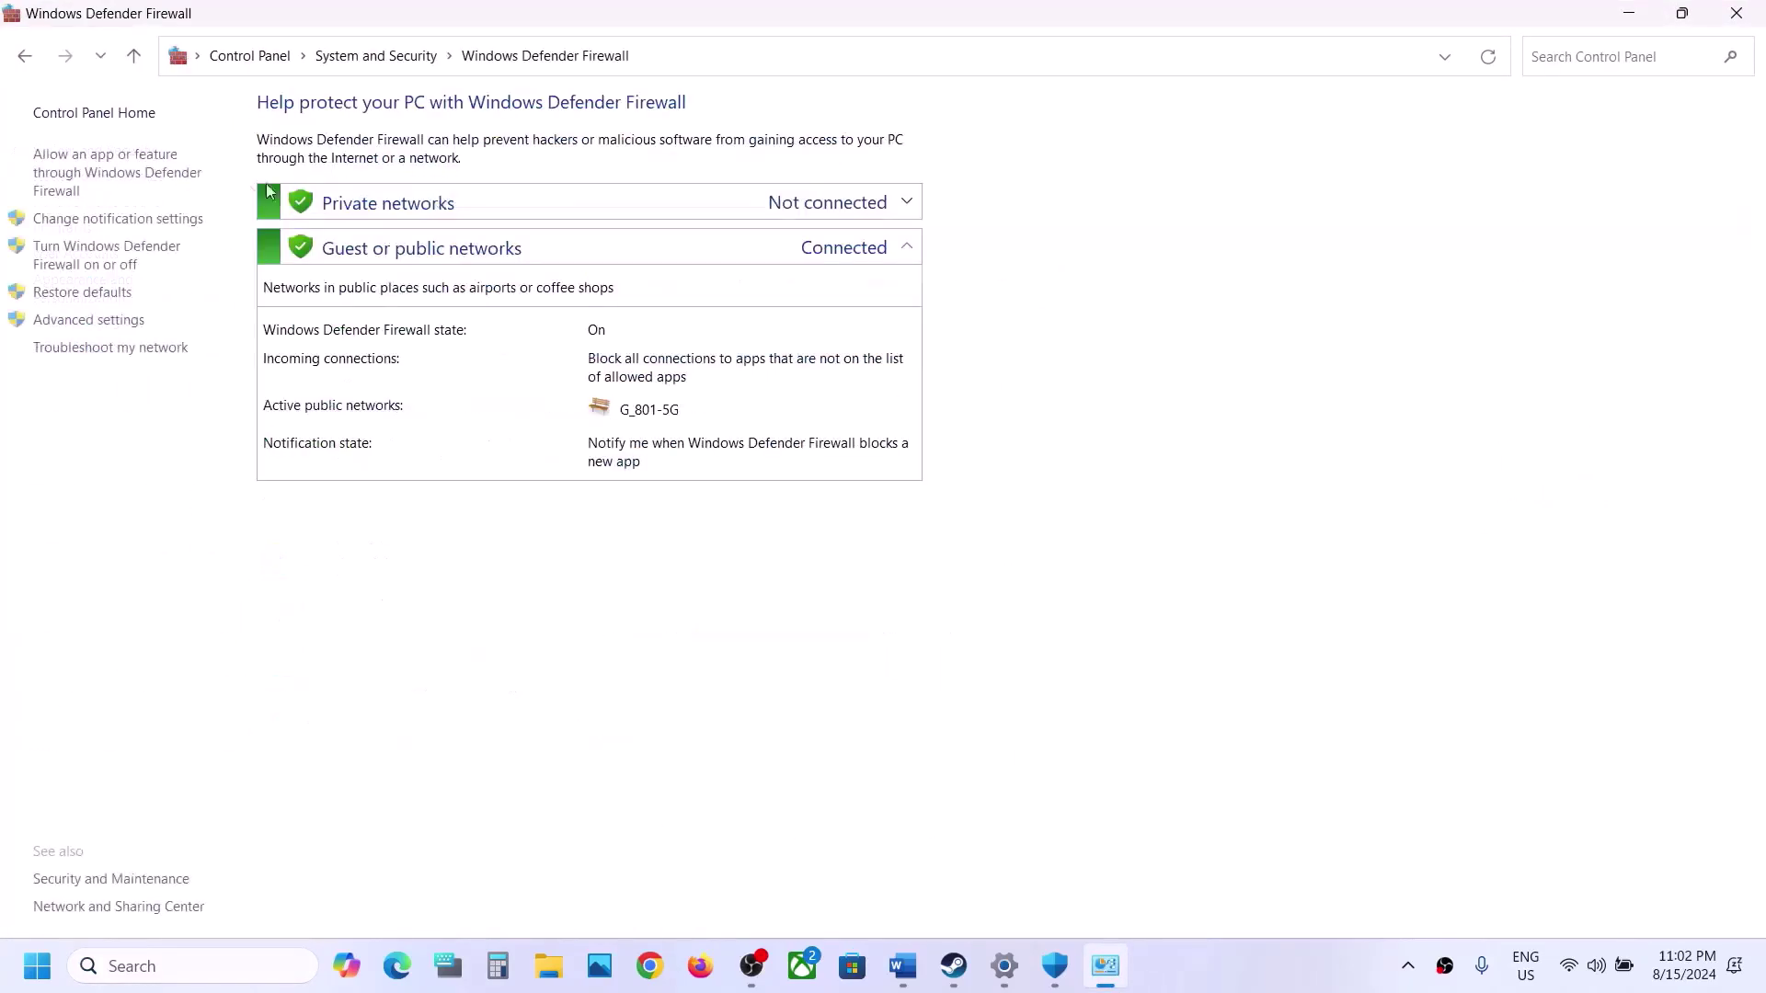
click(140, 187)
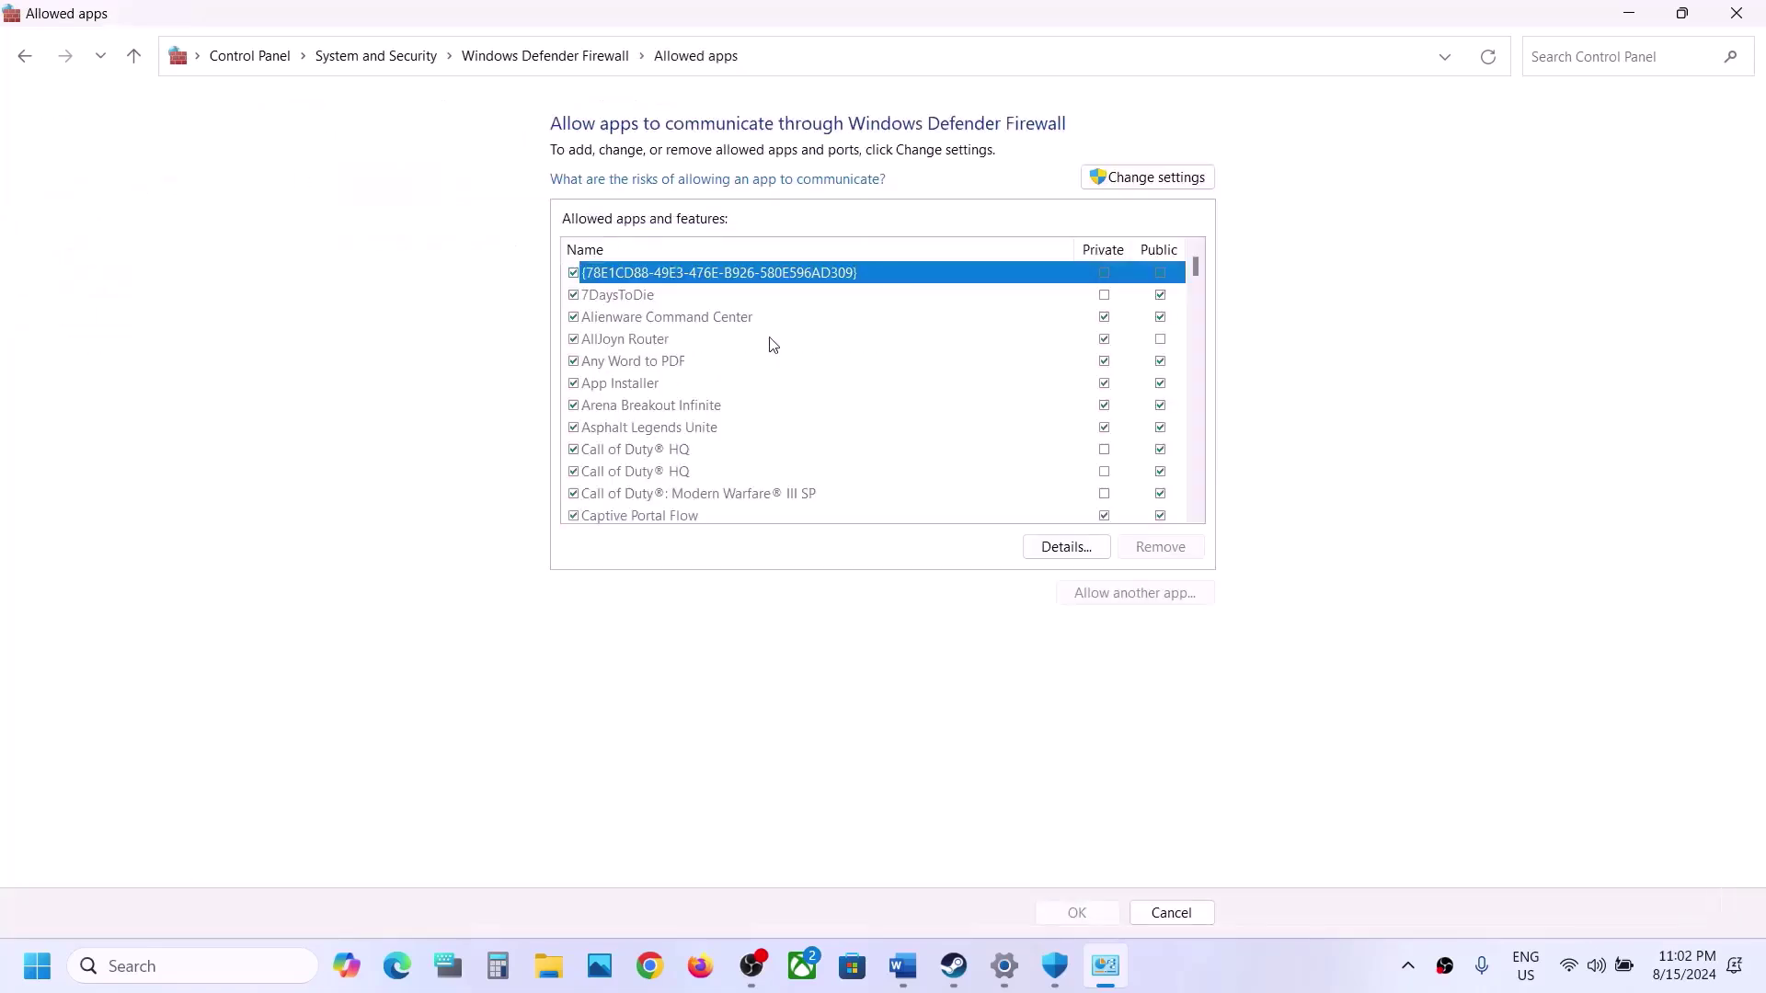
click(1175, 187)
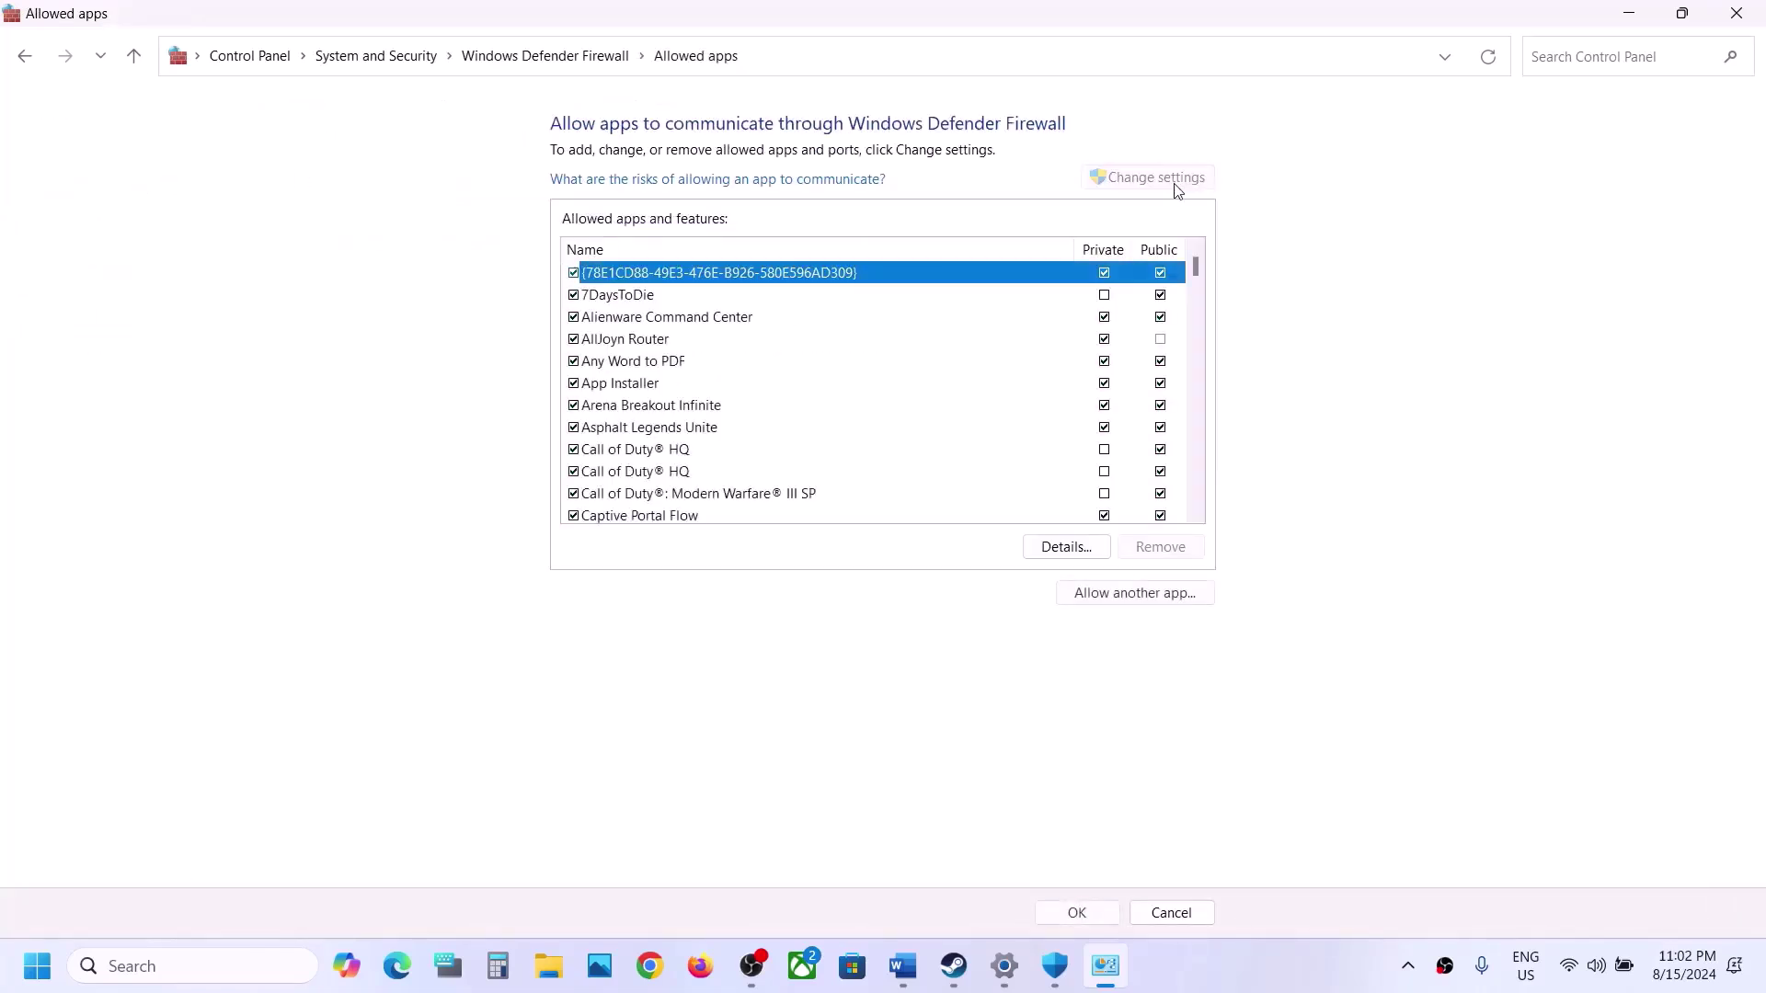
Try to allow the HuntGame application from the Hunt Showdown 1896 bin\win_x64 folder through the firewall
click(1096, 599)
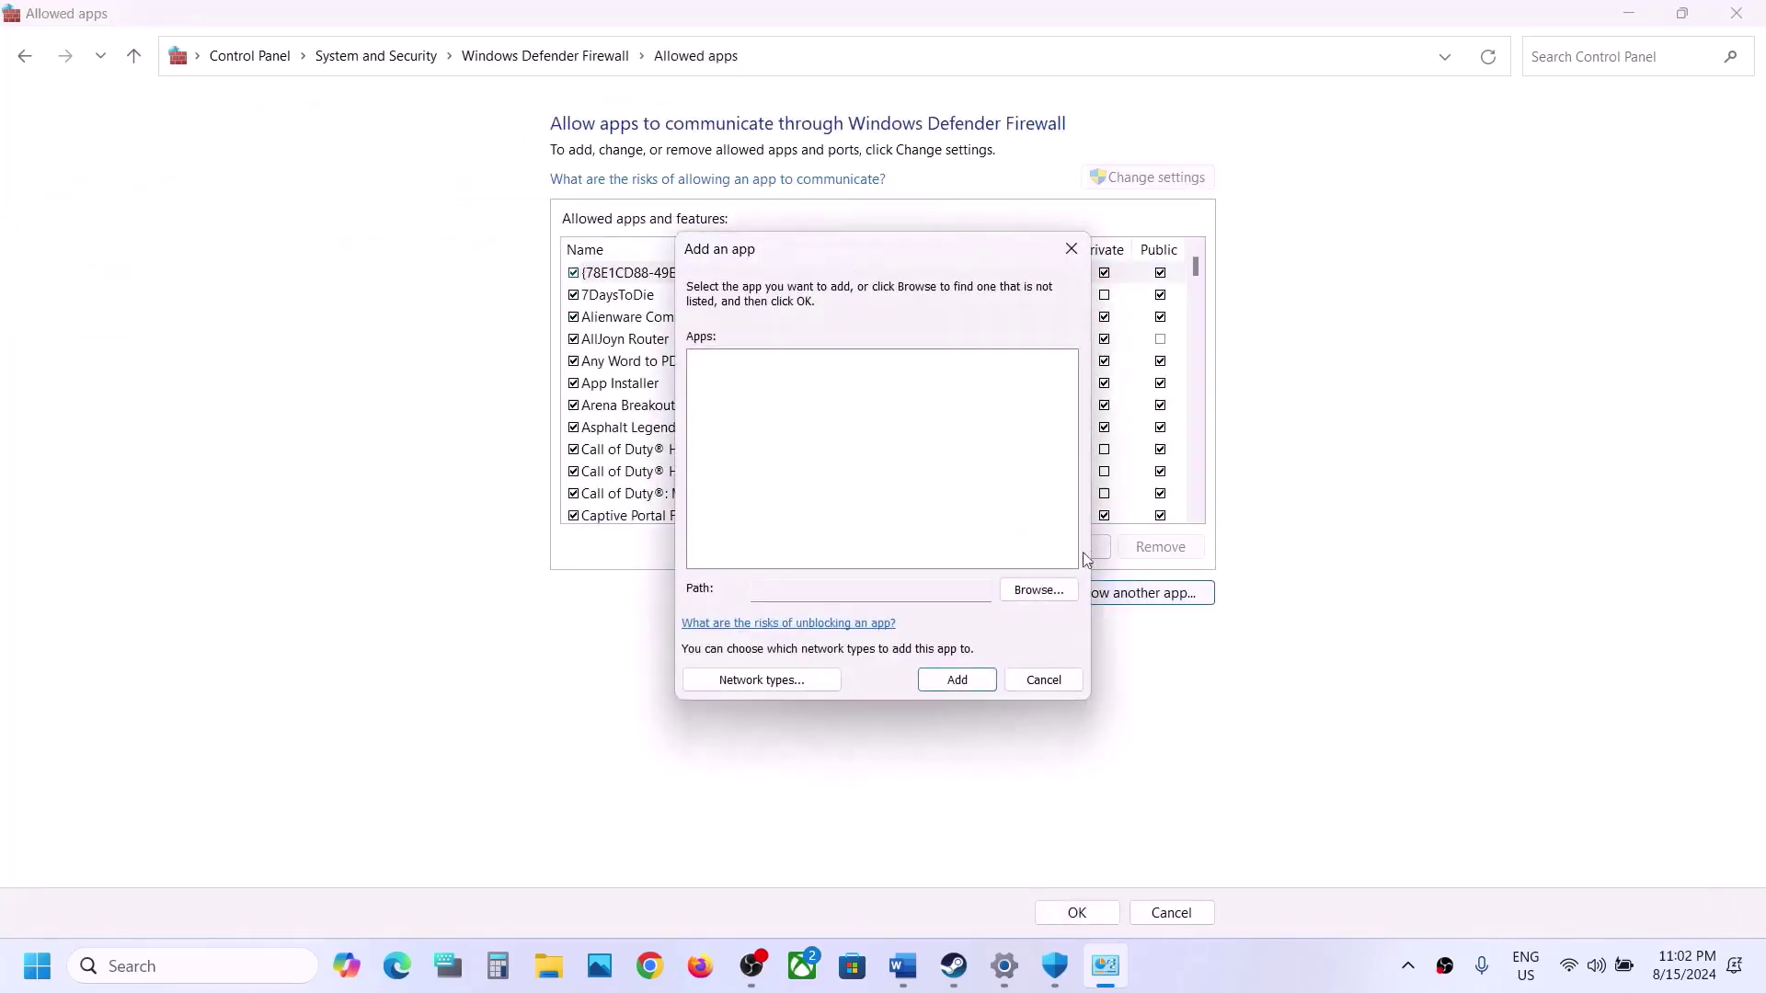
click(1035, 592)
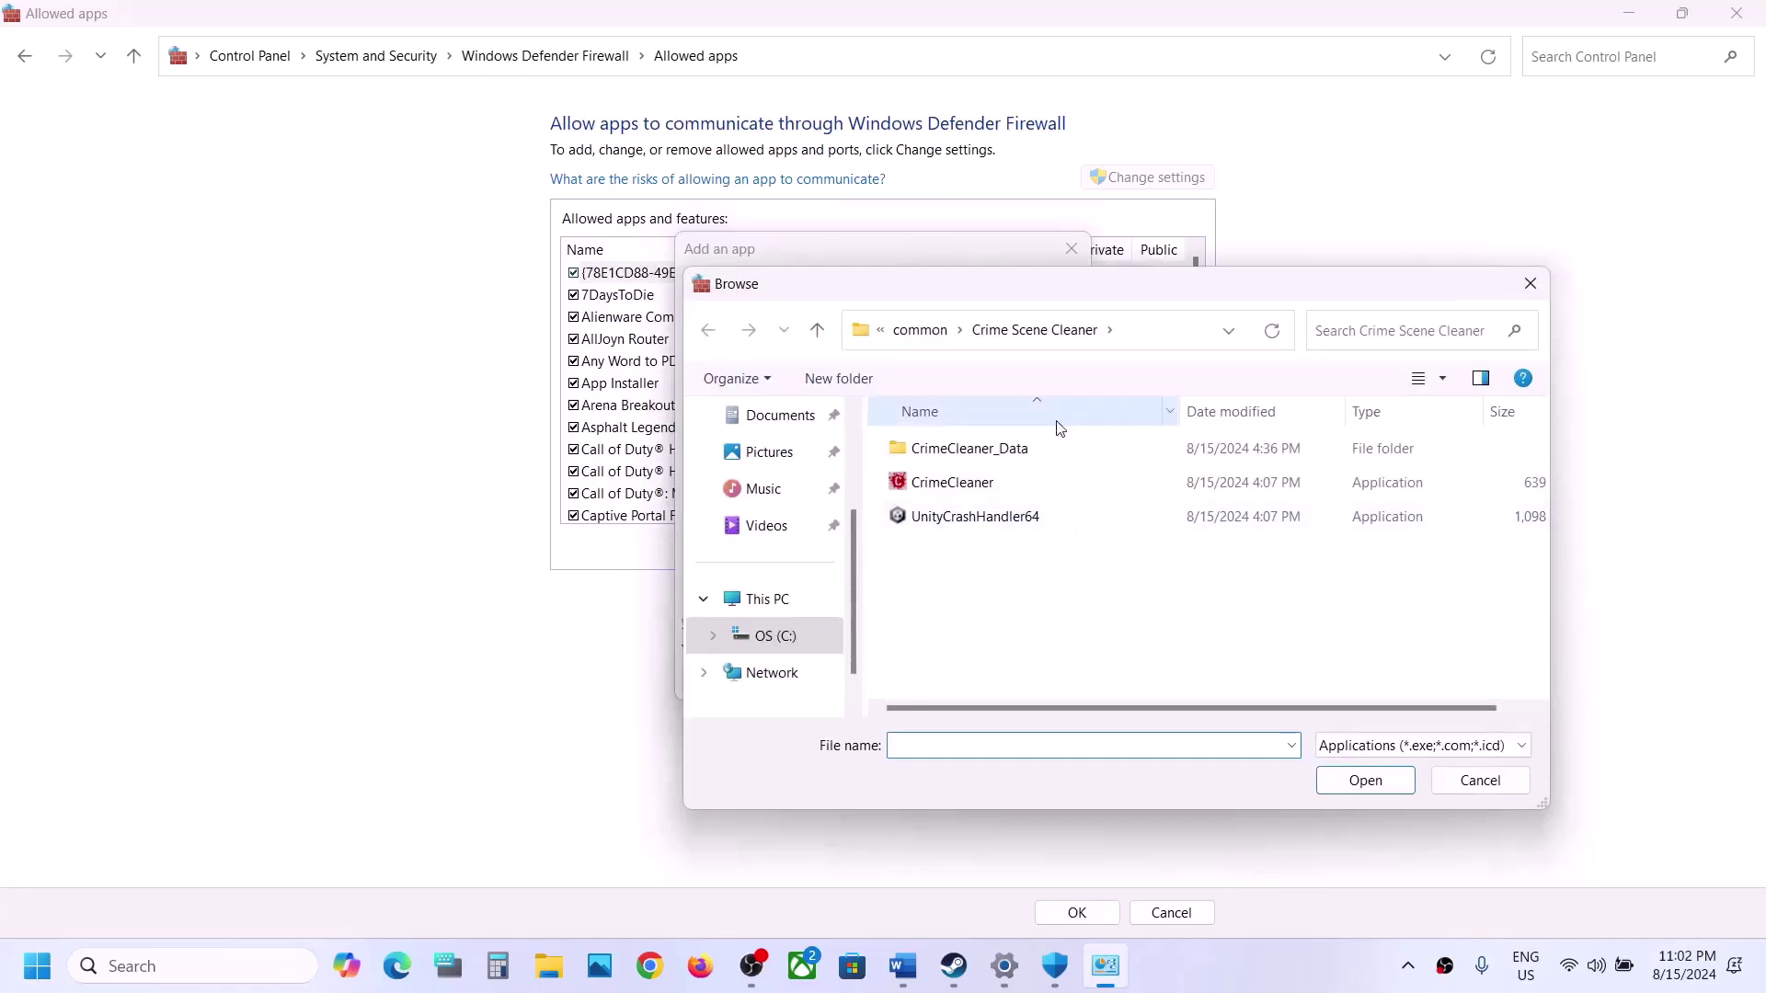
click(925, 333)
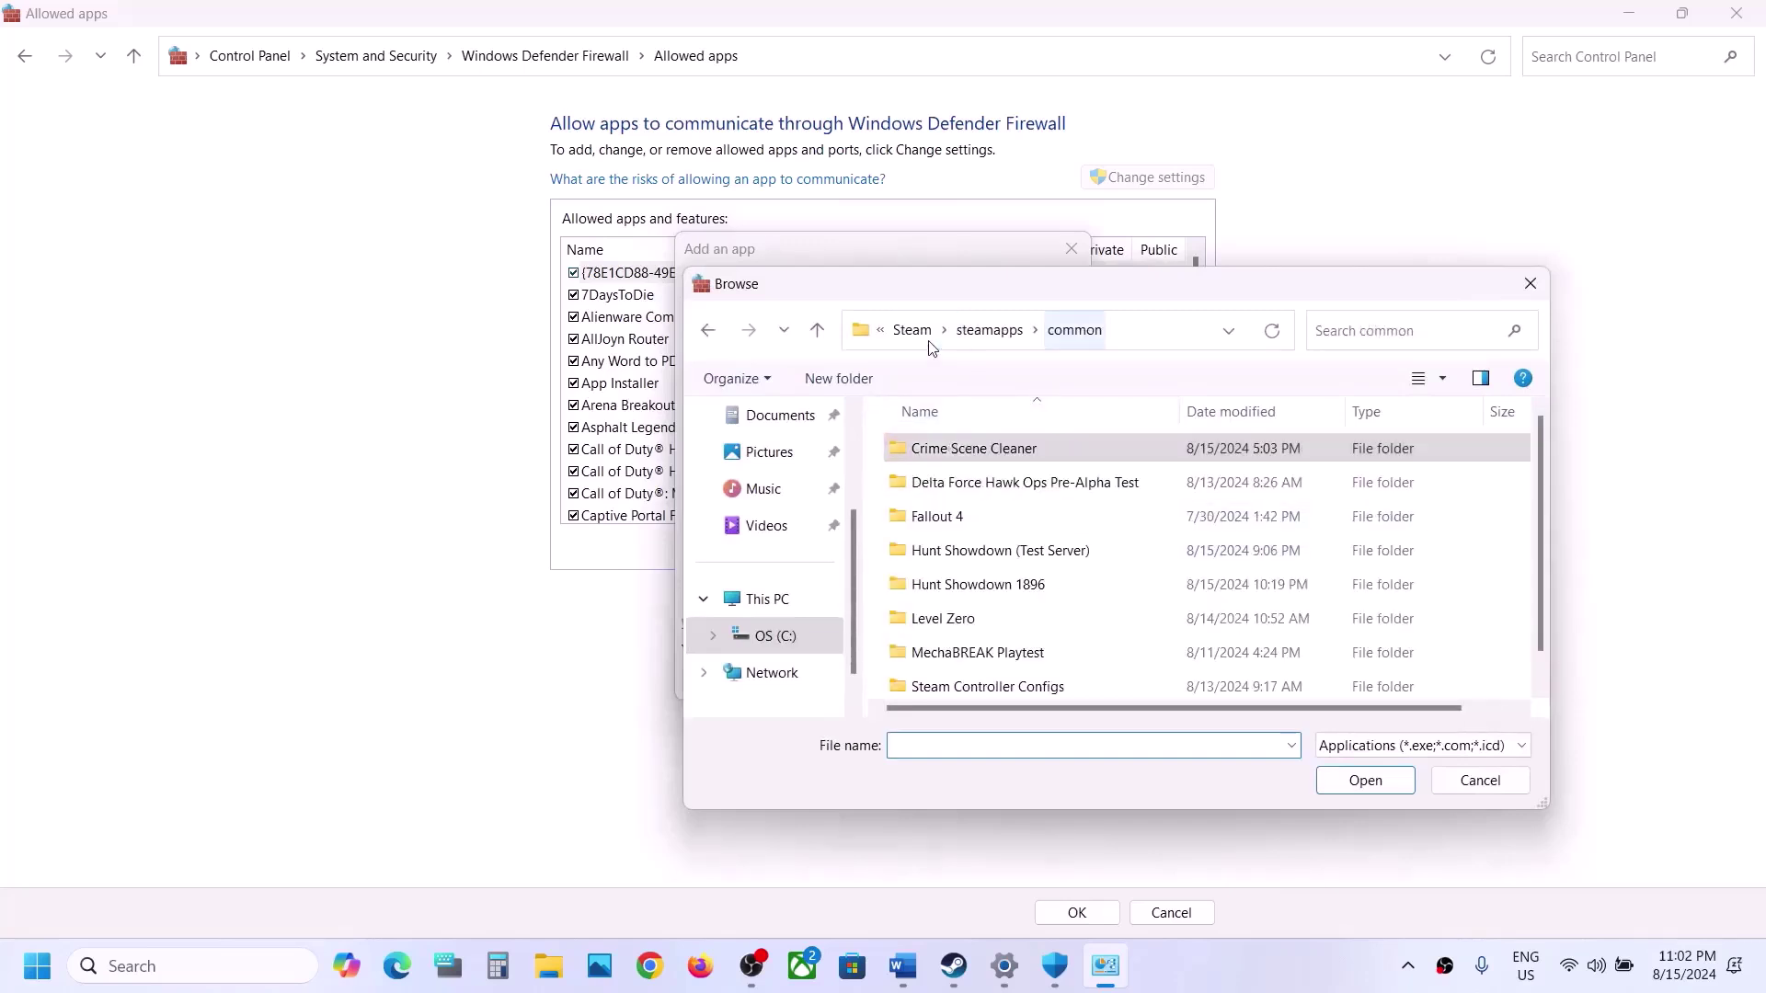
click(1003, 594)
double_click(1000, 593)
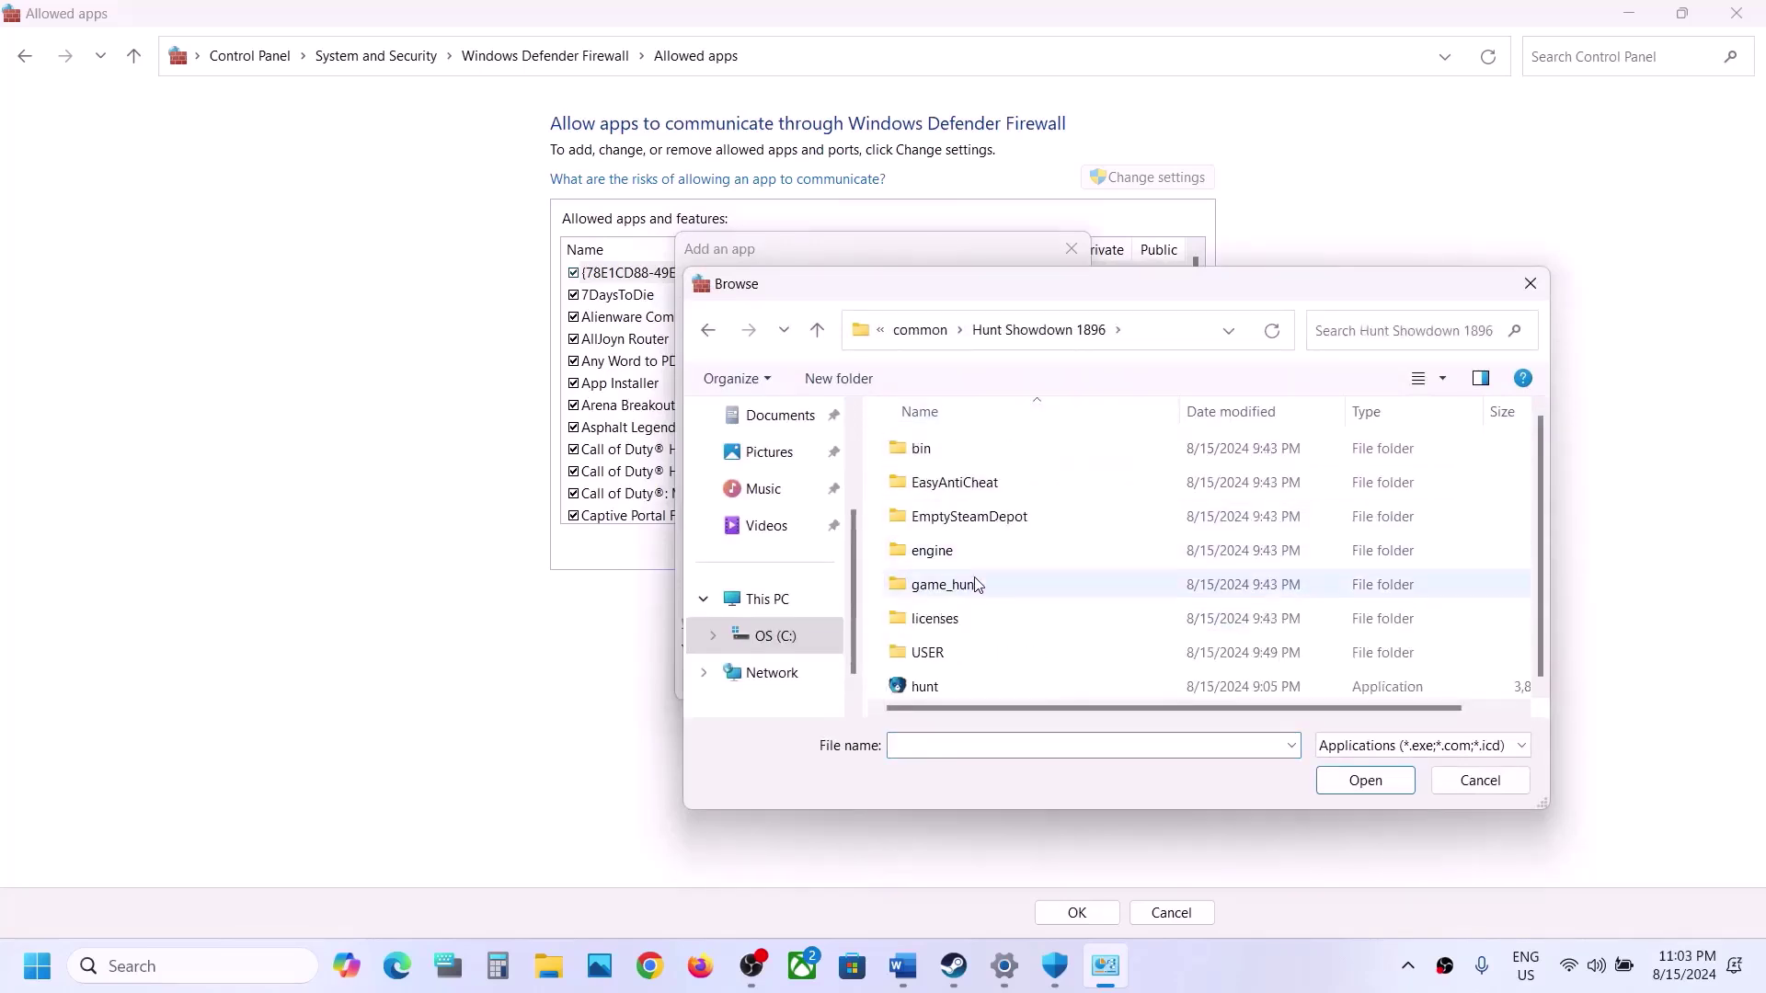
double_click(935, 450)
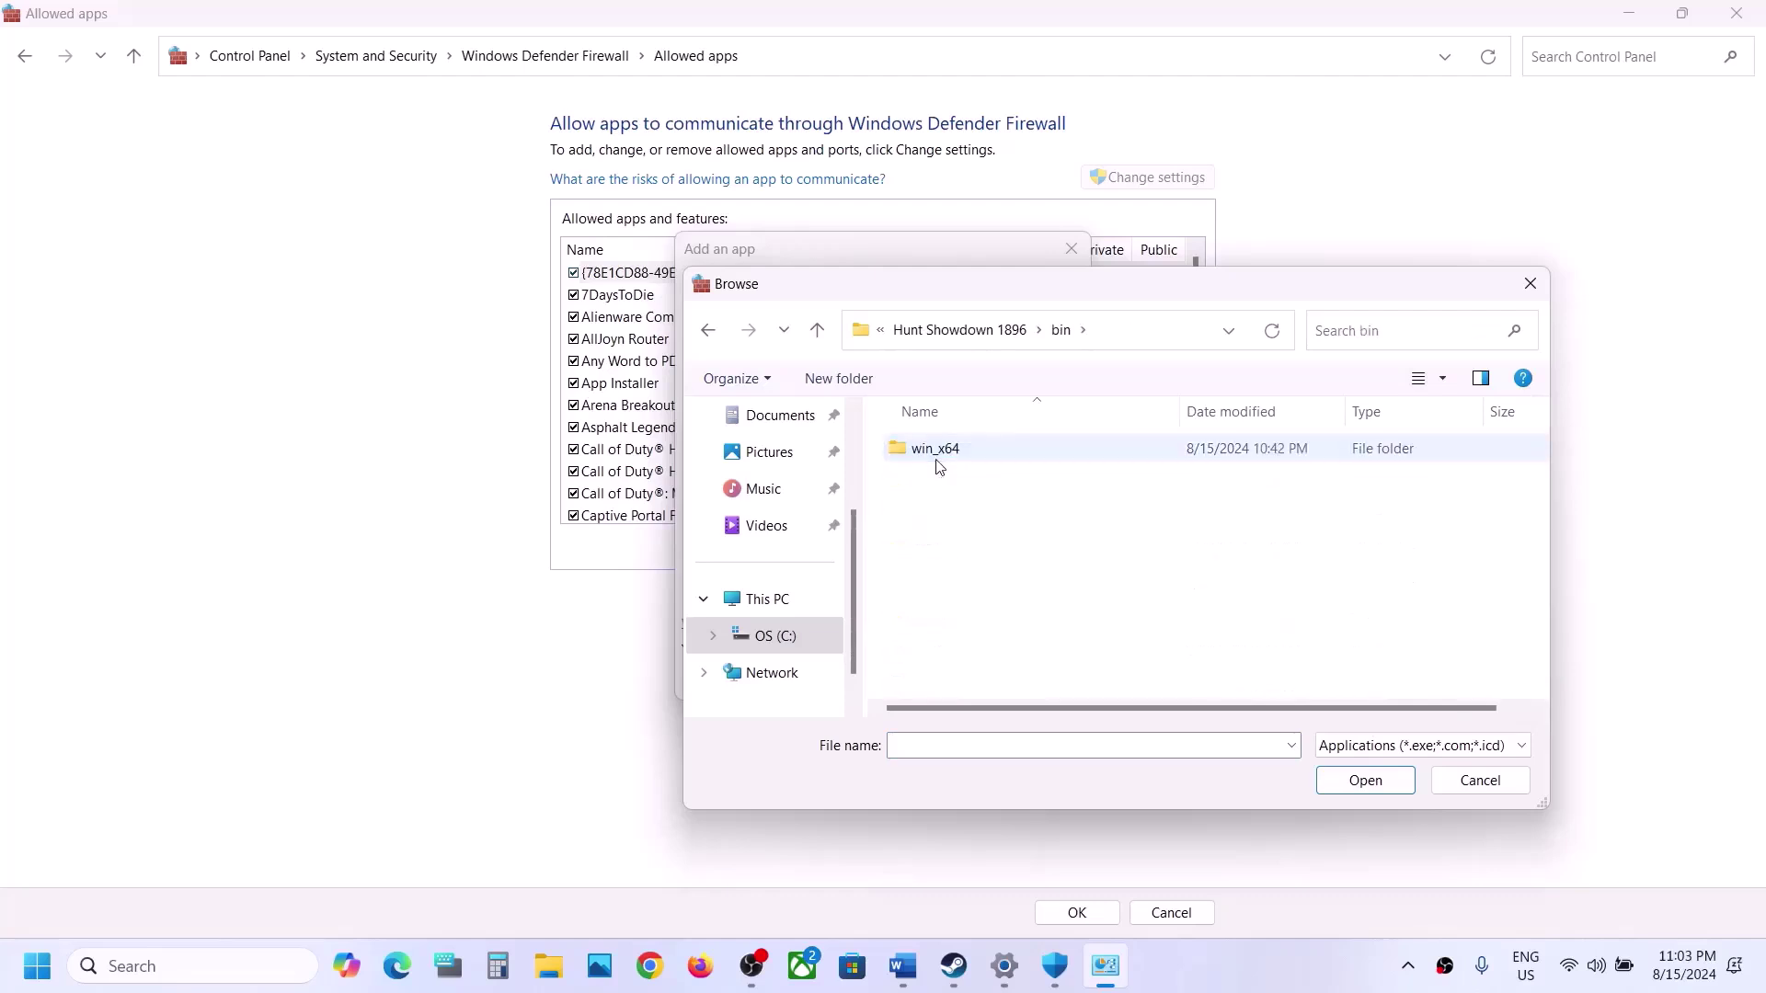
double_click(936, 448)
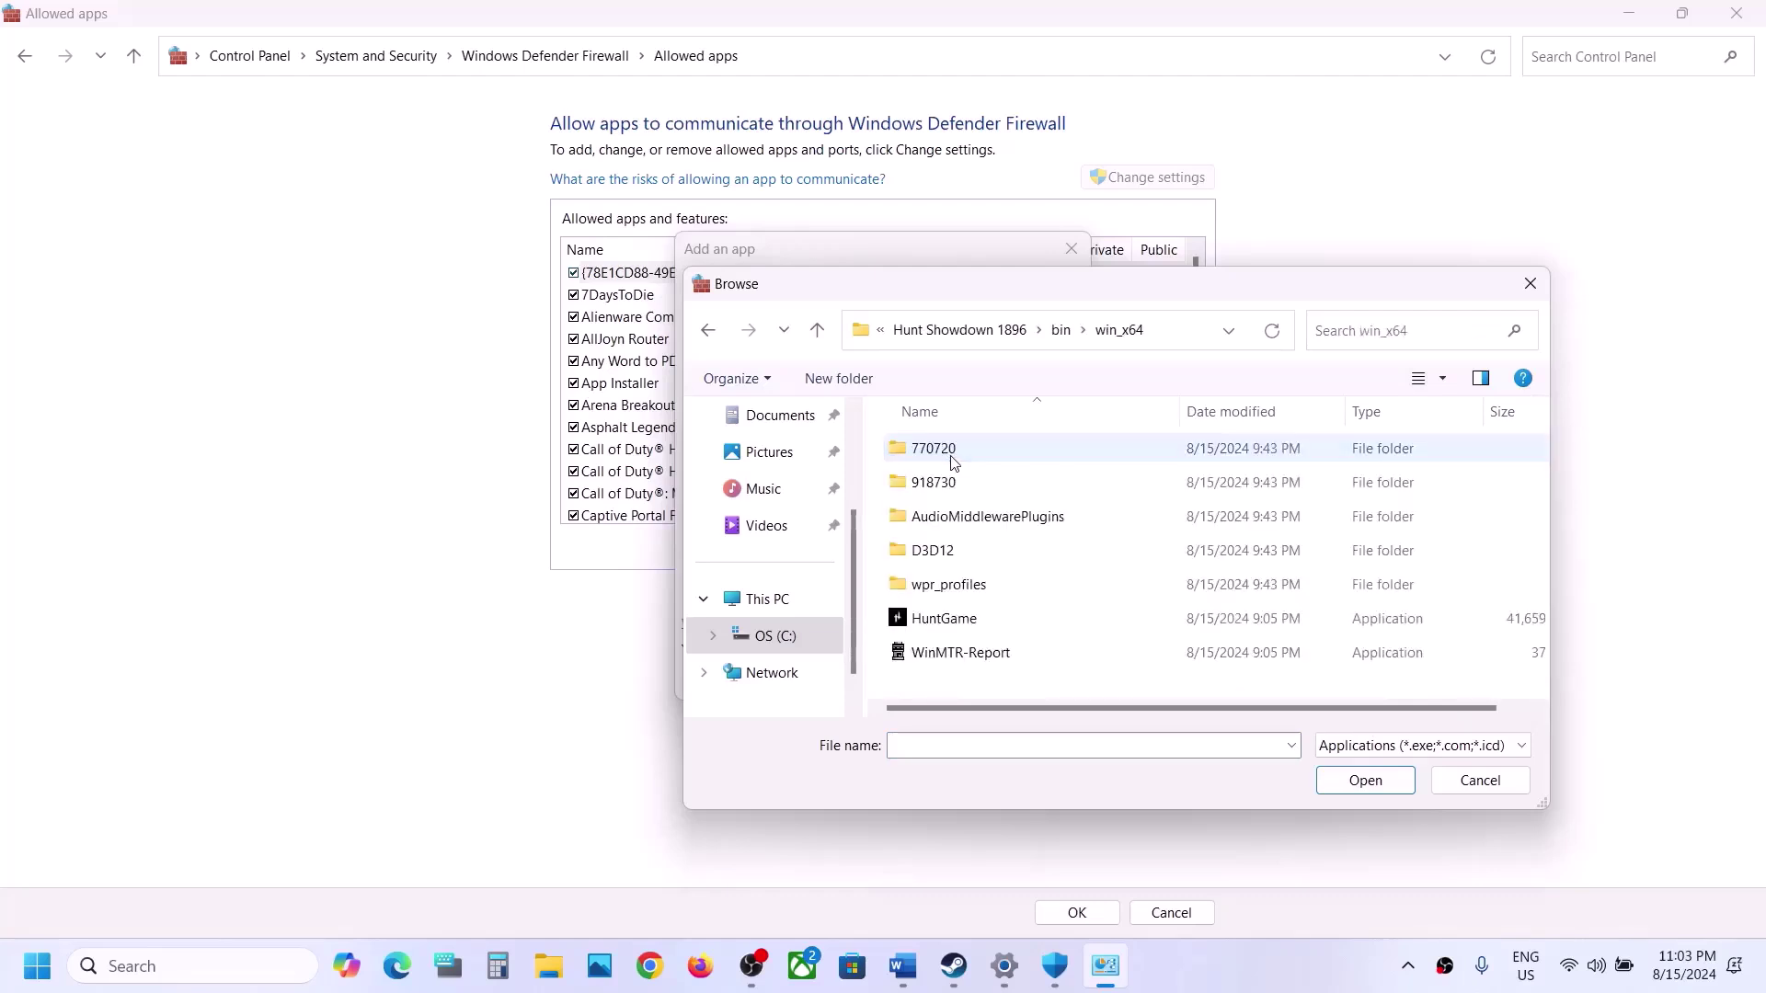
click(944, 629)
click(1344, 791)
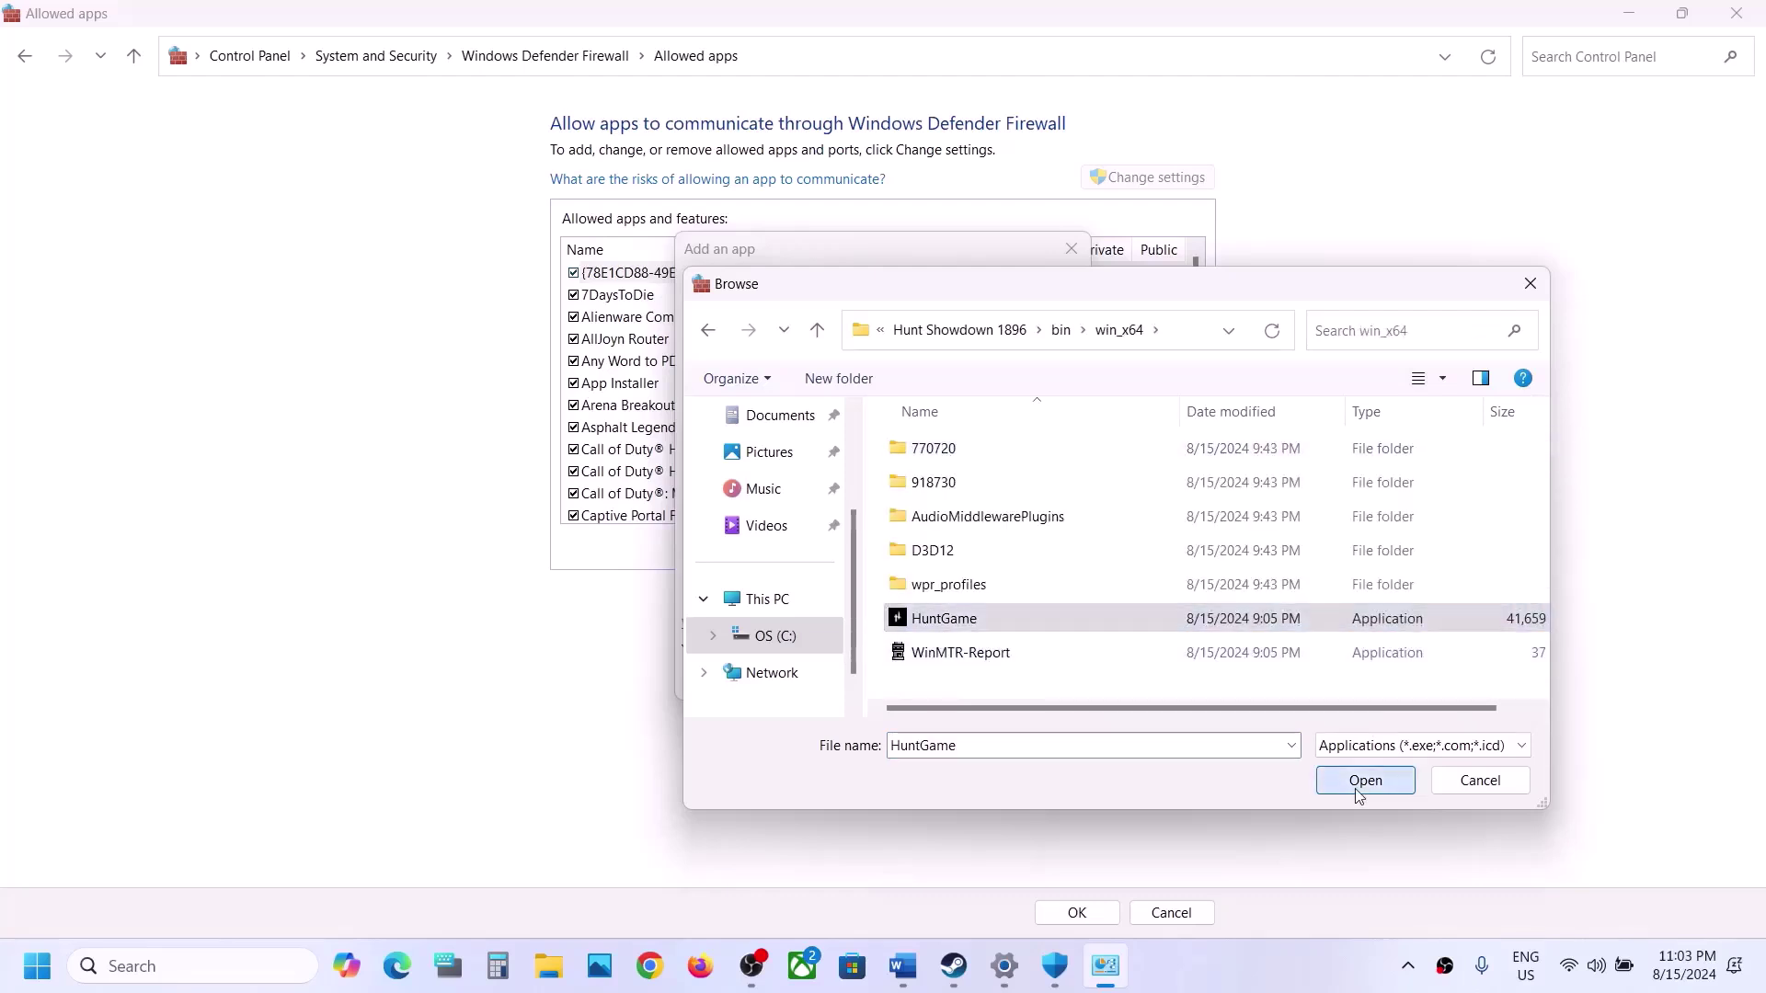
click(960, 686)
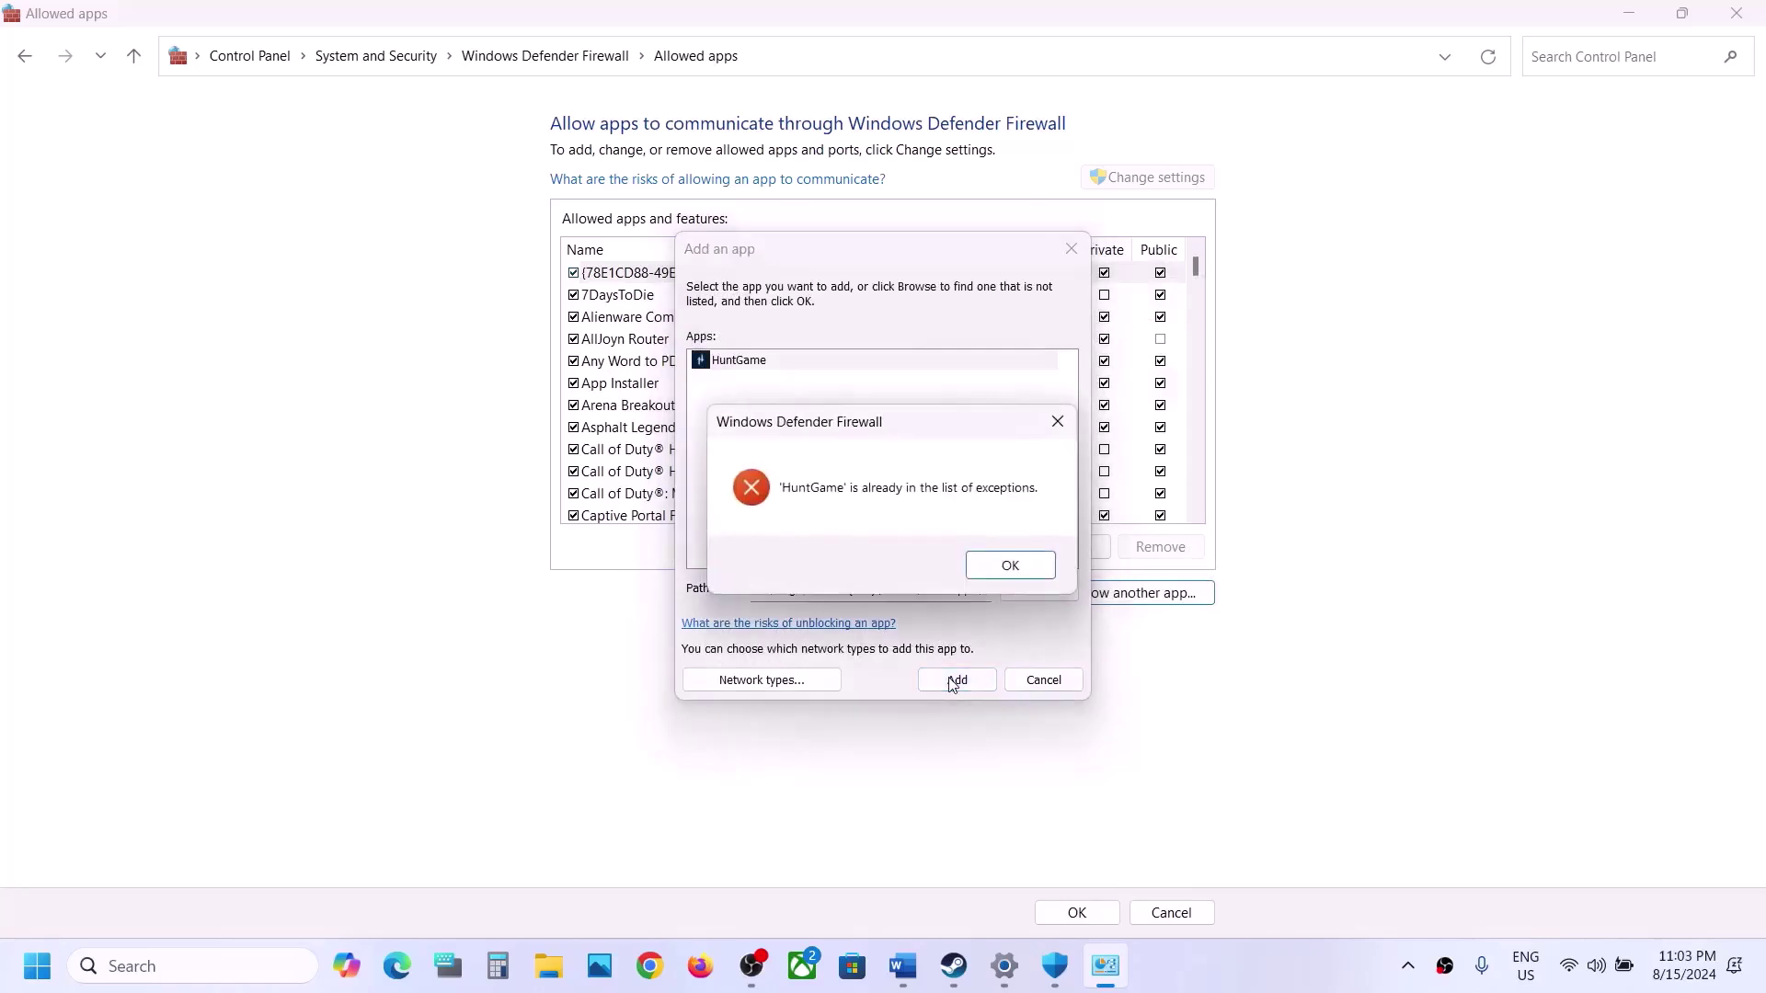
click(1005, 567)
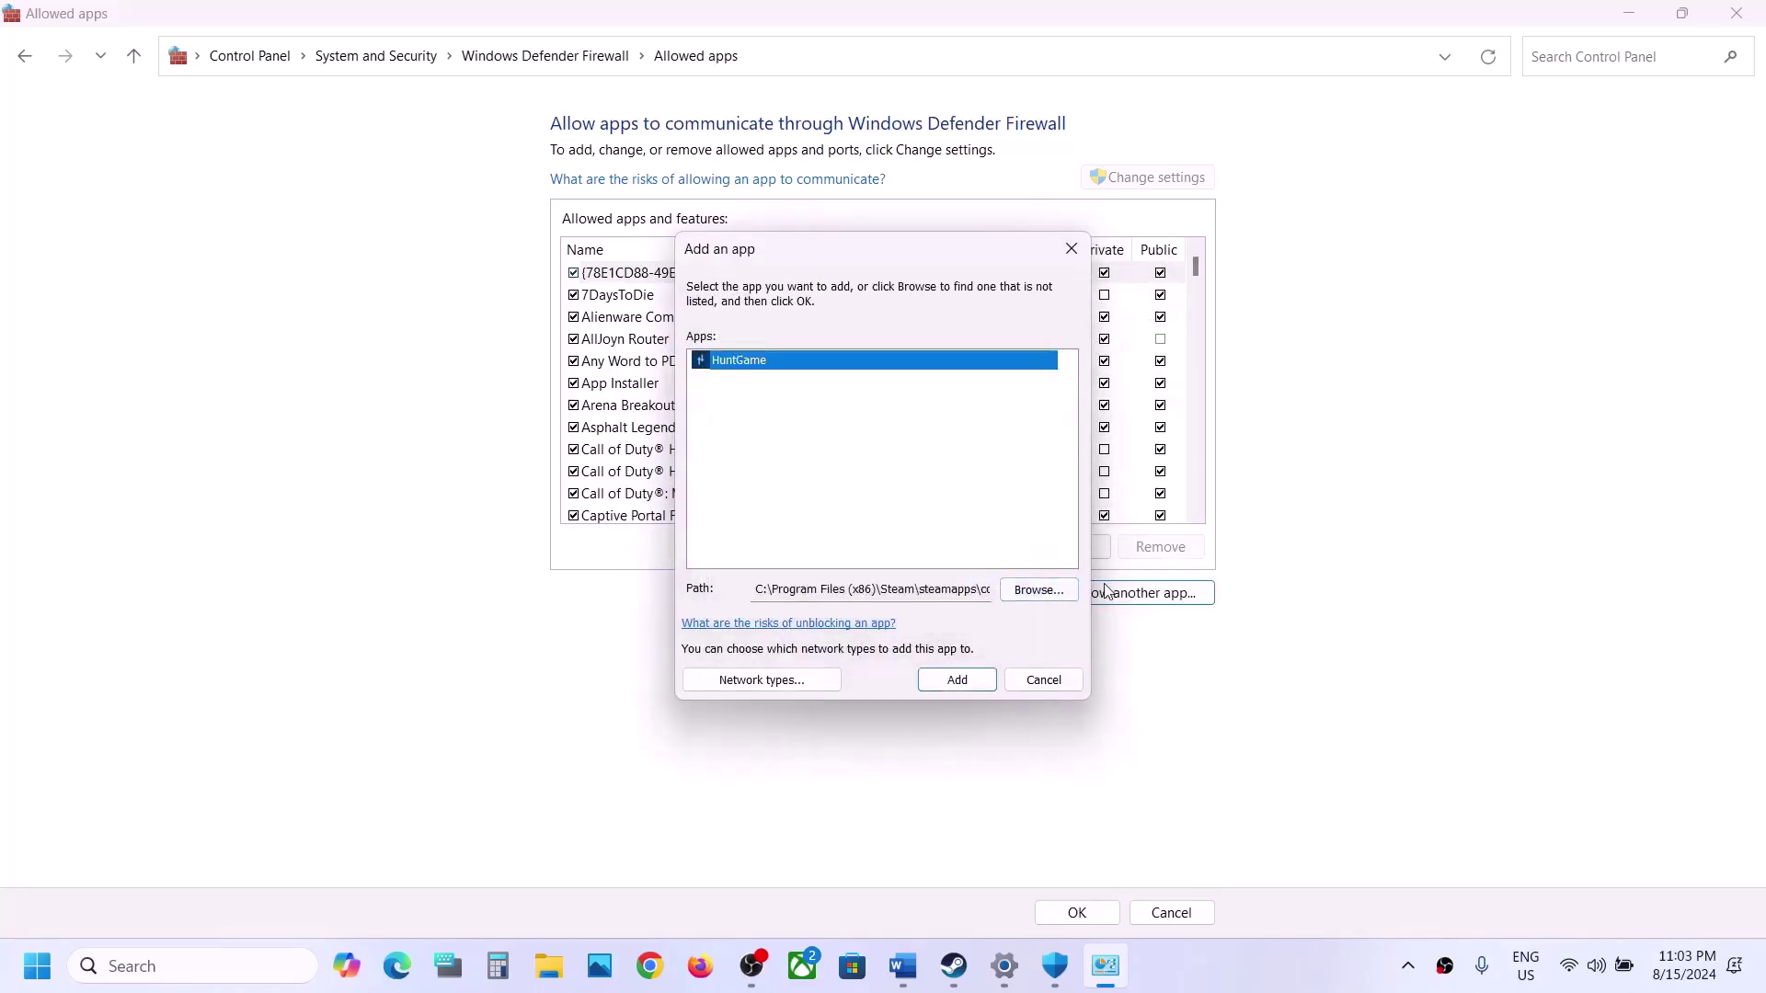
Try to allow the hunt application from the main Hunt Showdown 1896 folder through the firewall, and close the Add an app dialog
click(1037, 589)
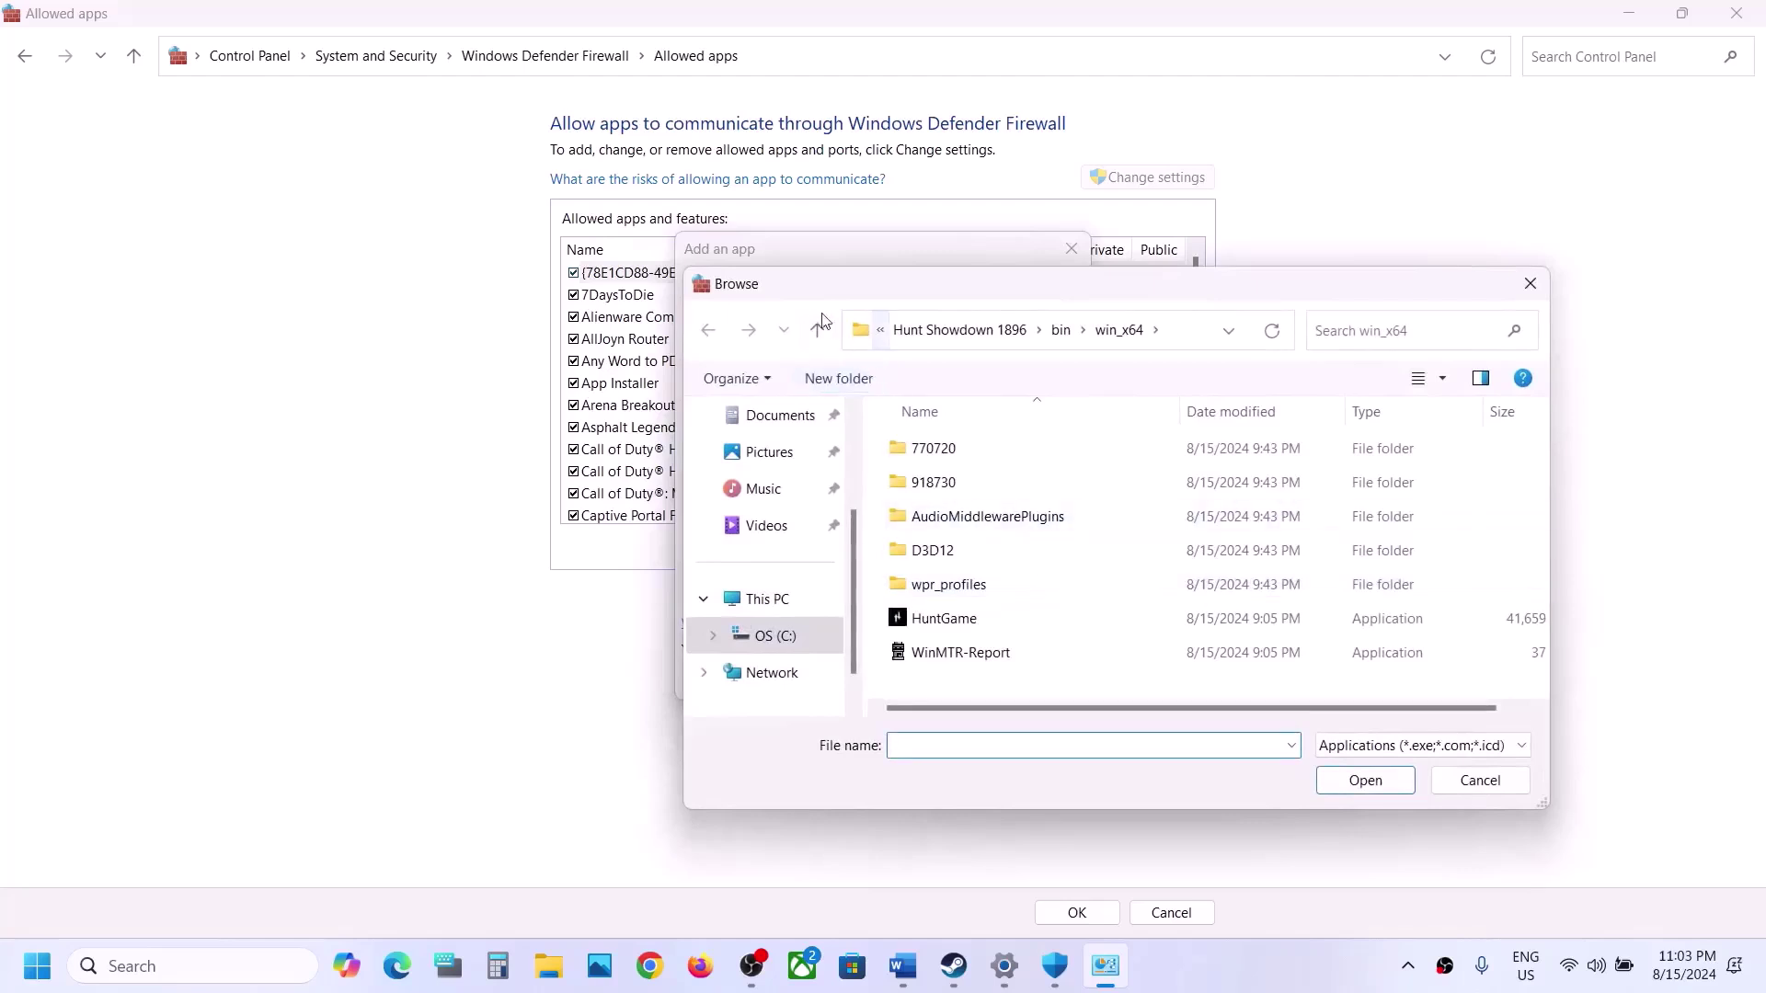
click(816, 330)
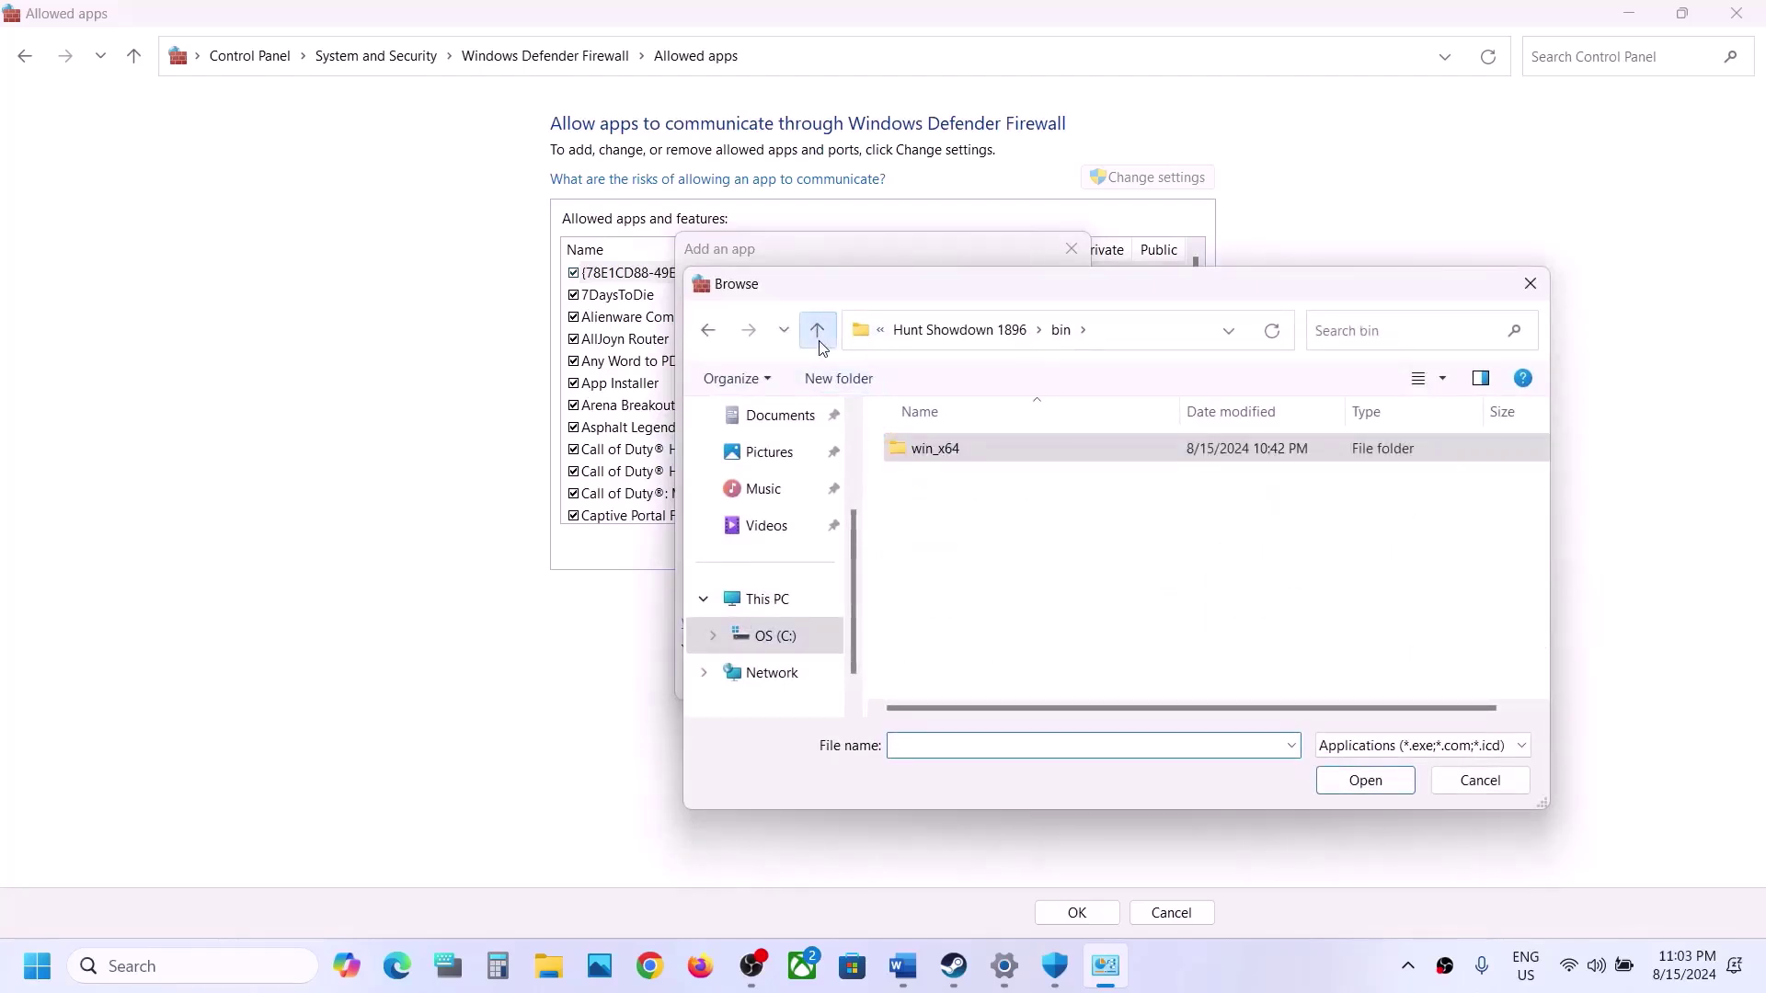
click(816, 329)
click(925, 682)
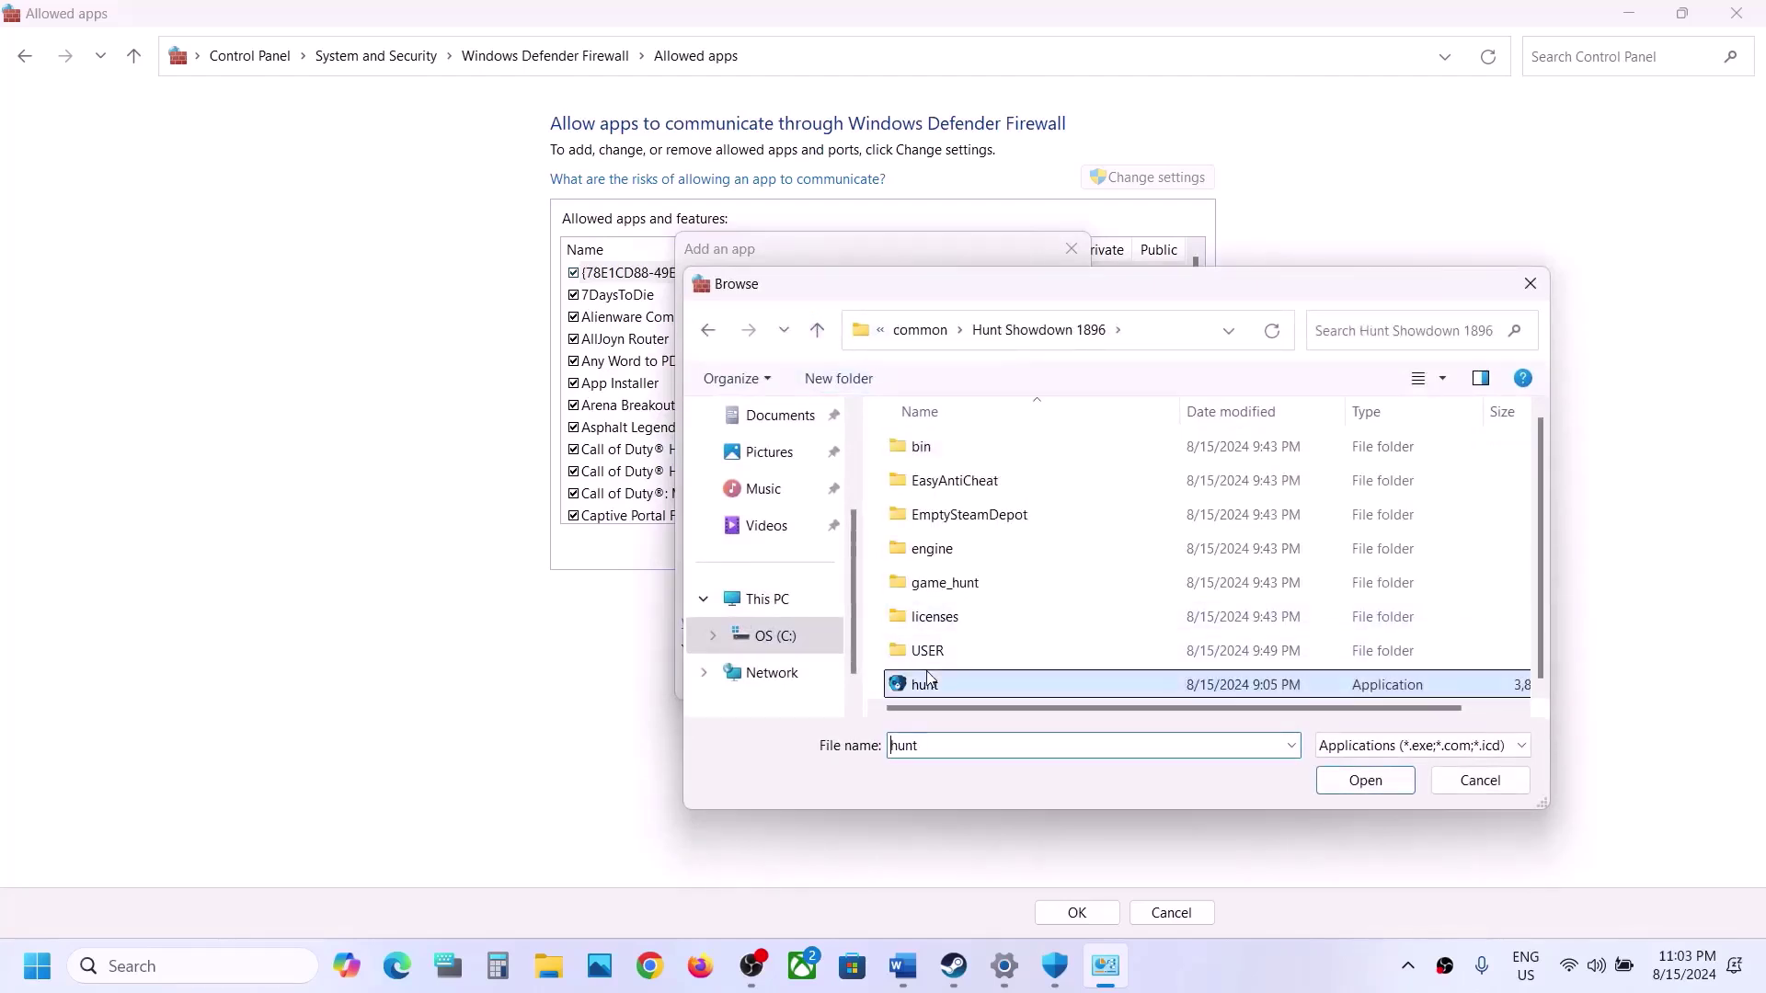
click(1341, 778)
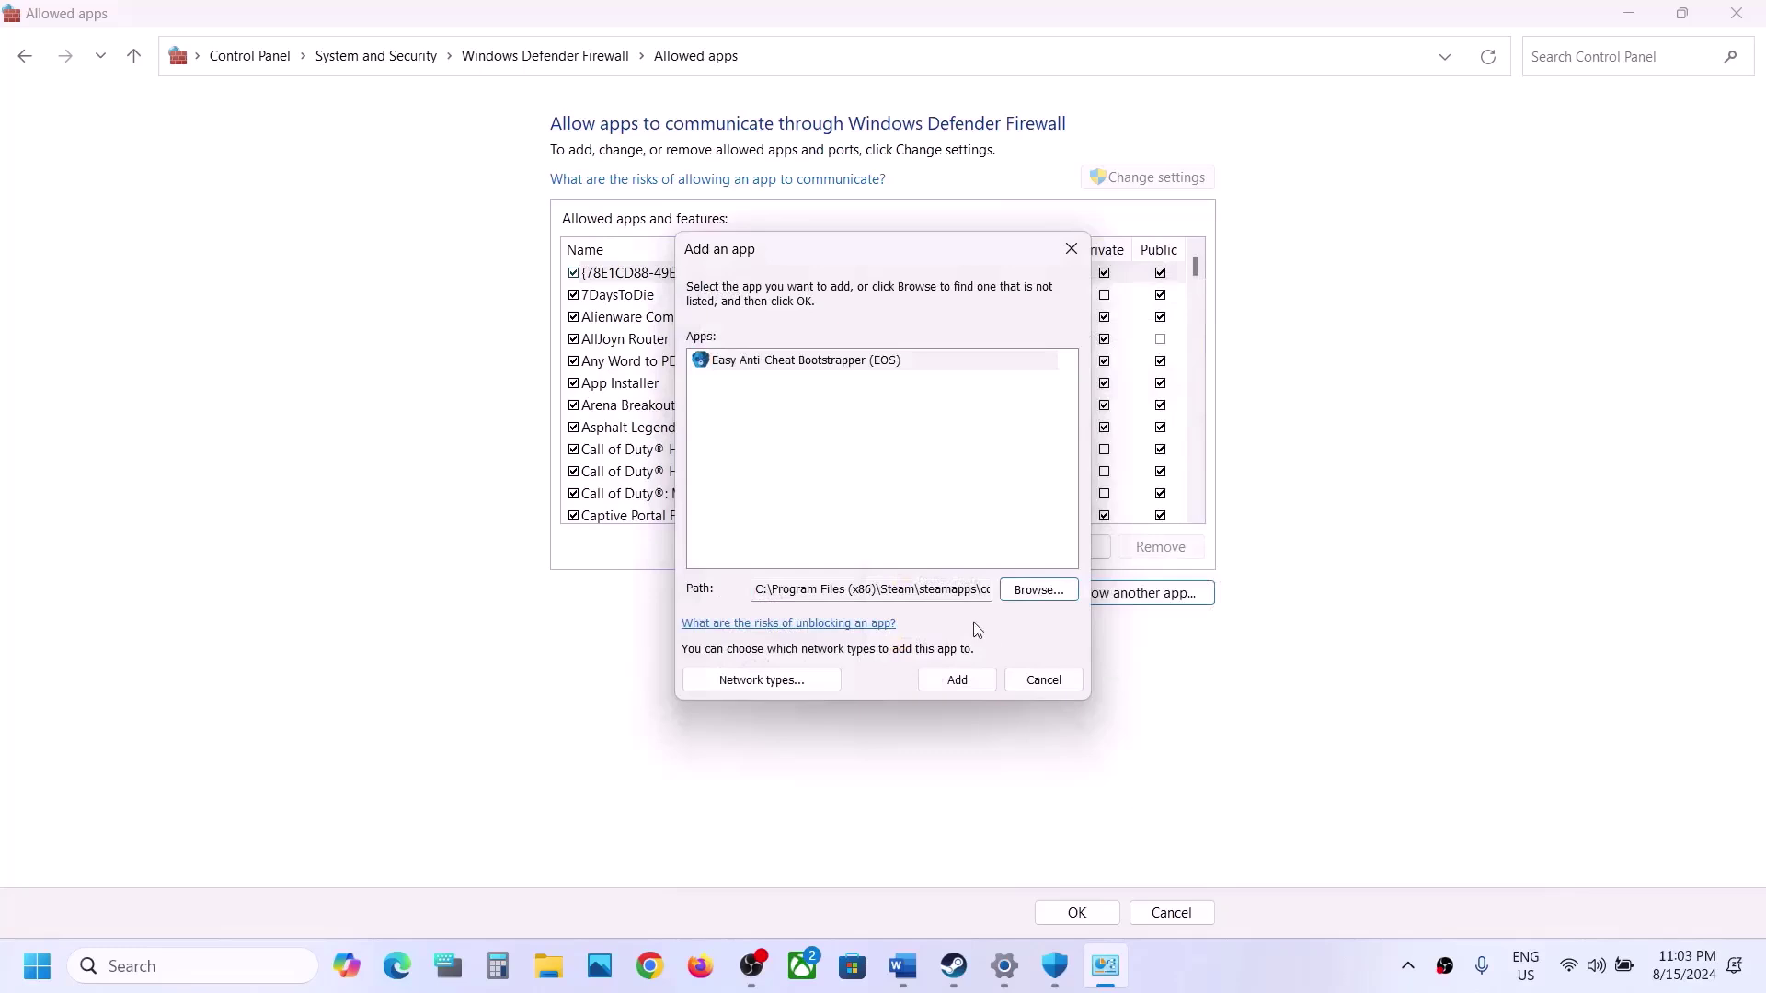
click(943, 681)
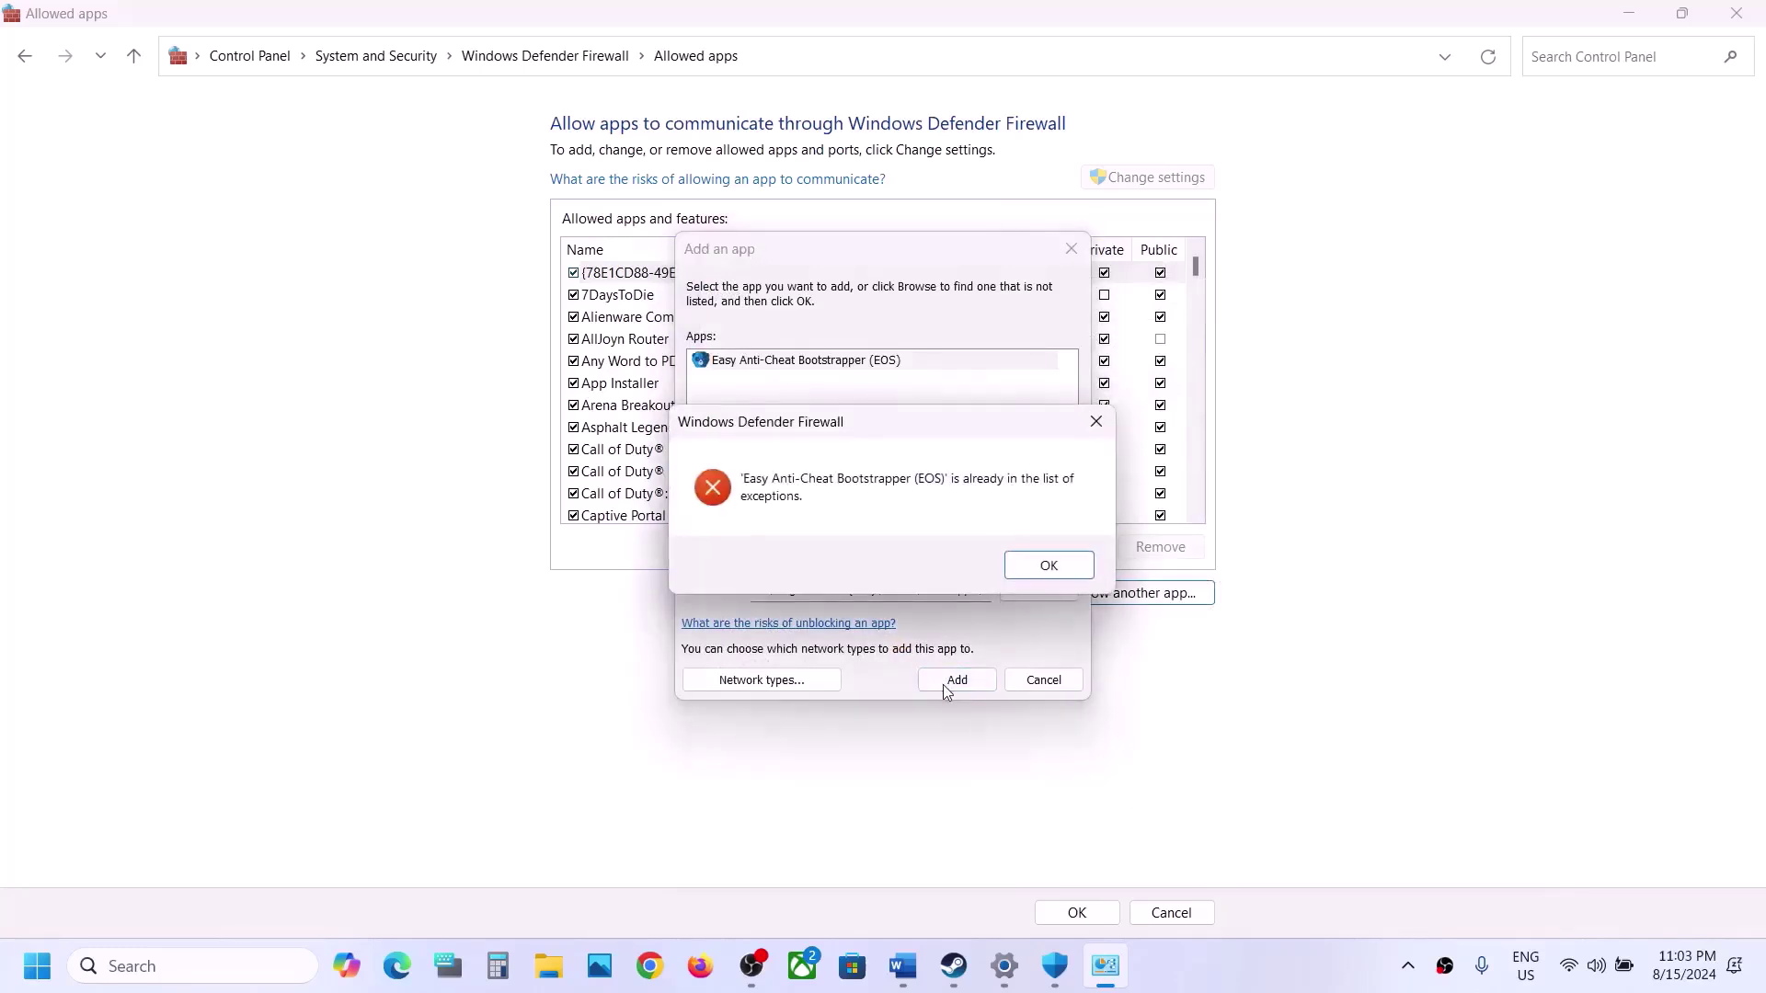
click(1033, 572)
click(1032, 683)
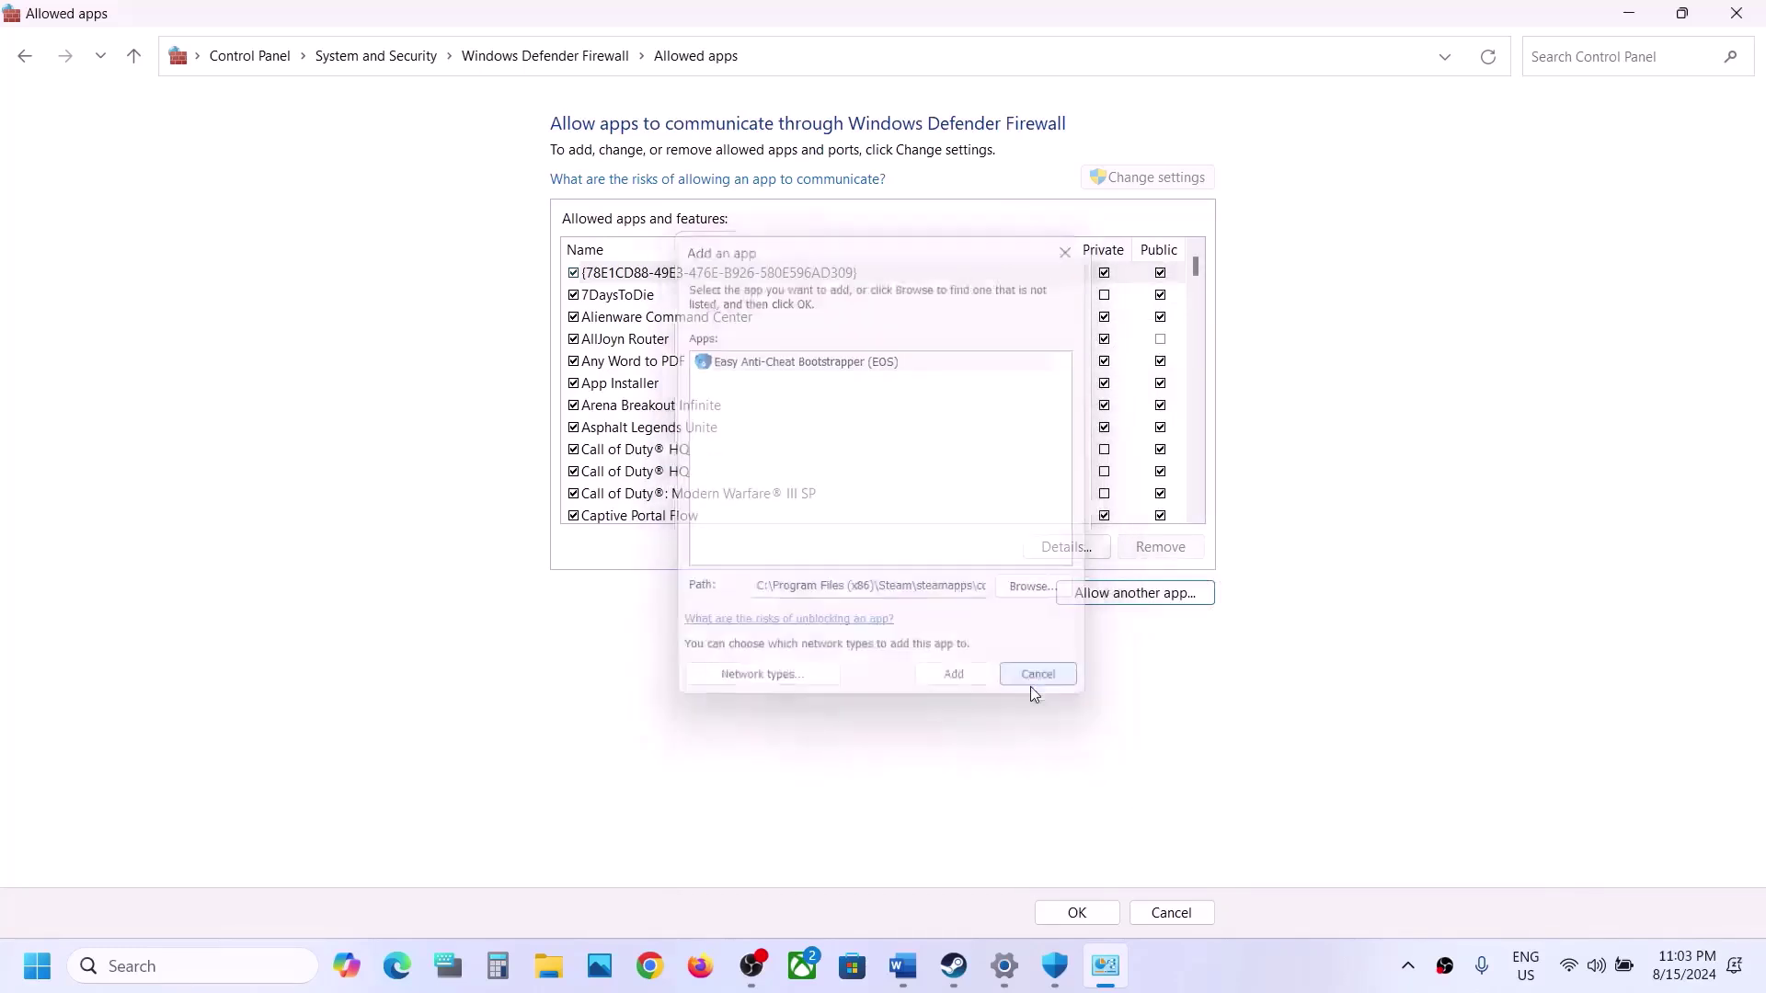
Find the Hunt: Showdown 1896 entry in the allowed apps list and confirm the firewall app settings
click(775, 473)
key(h)
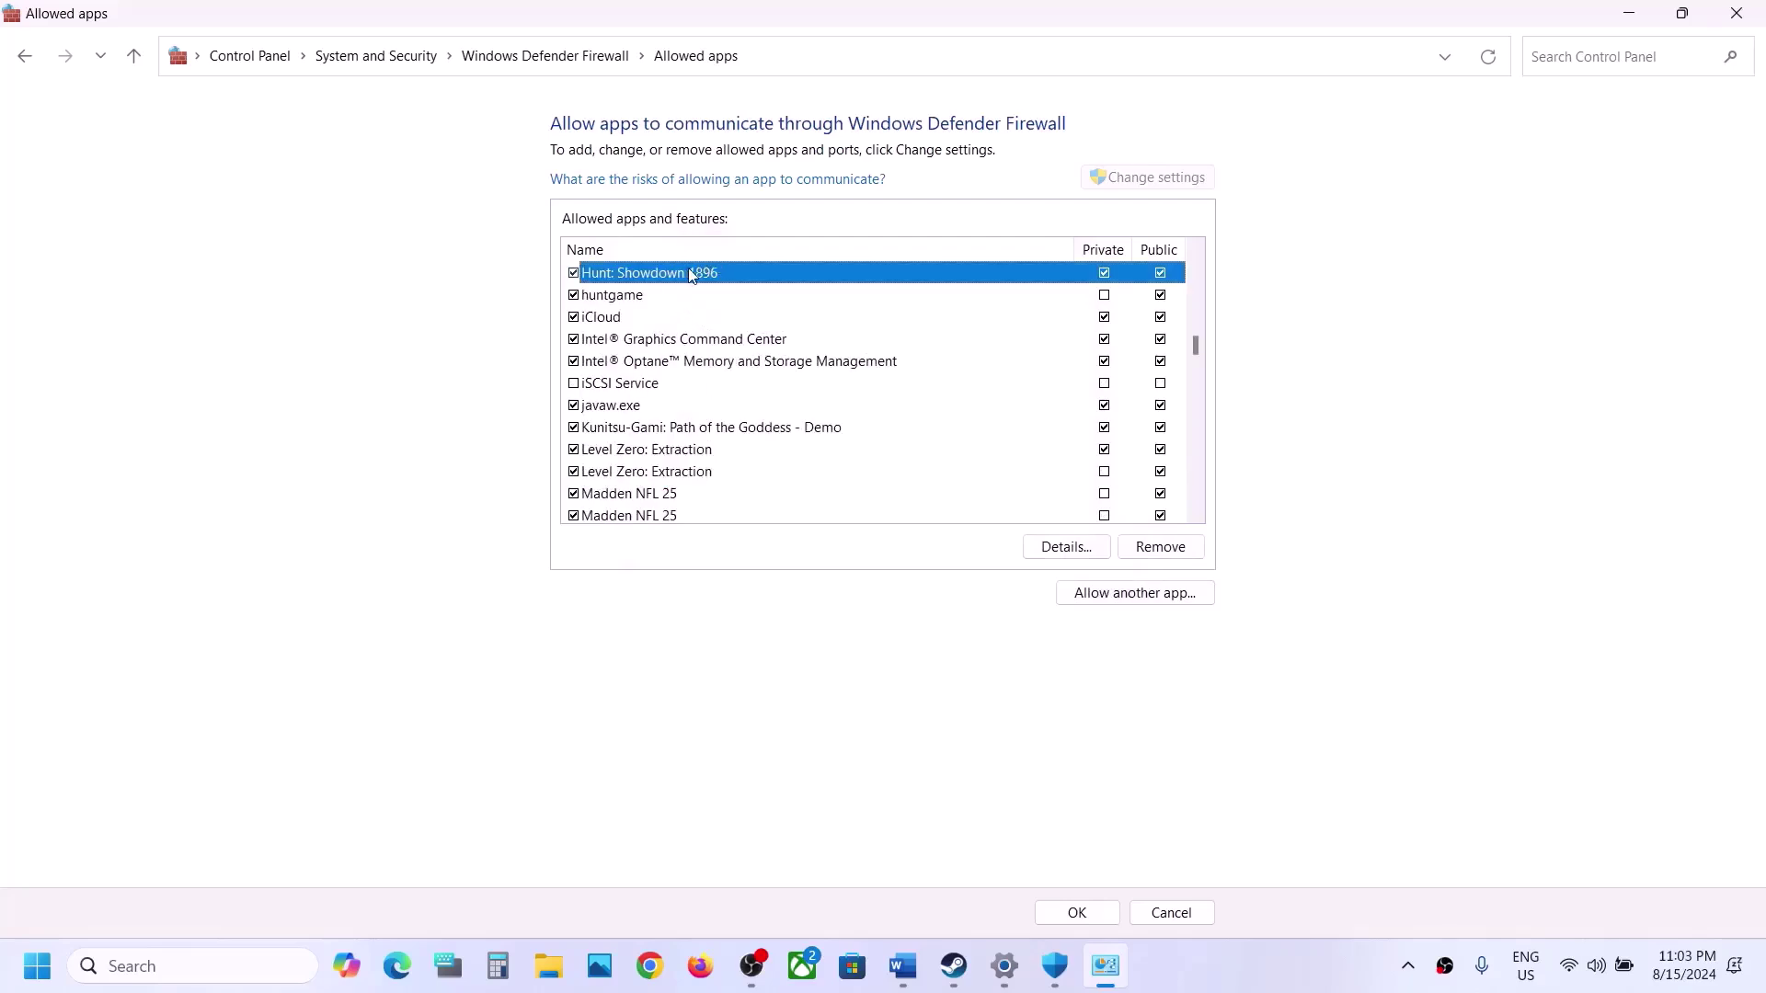
click(1050, 919)
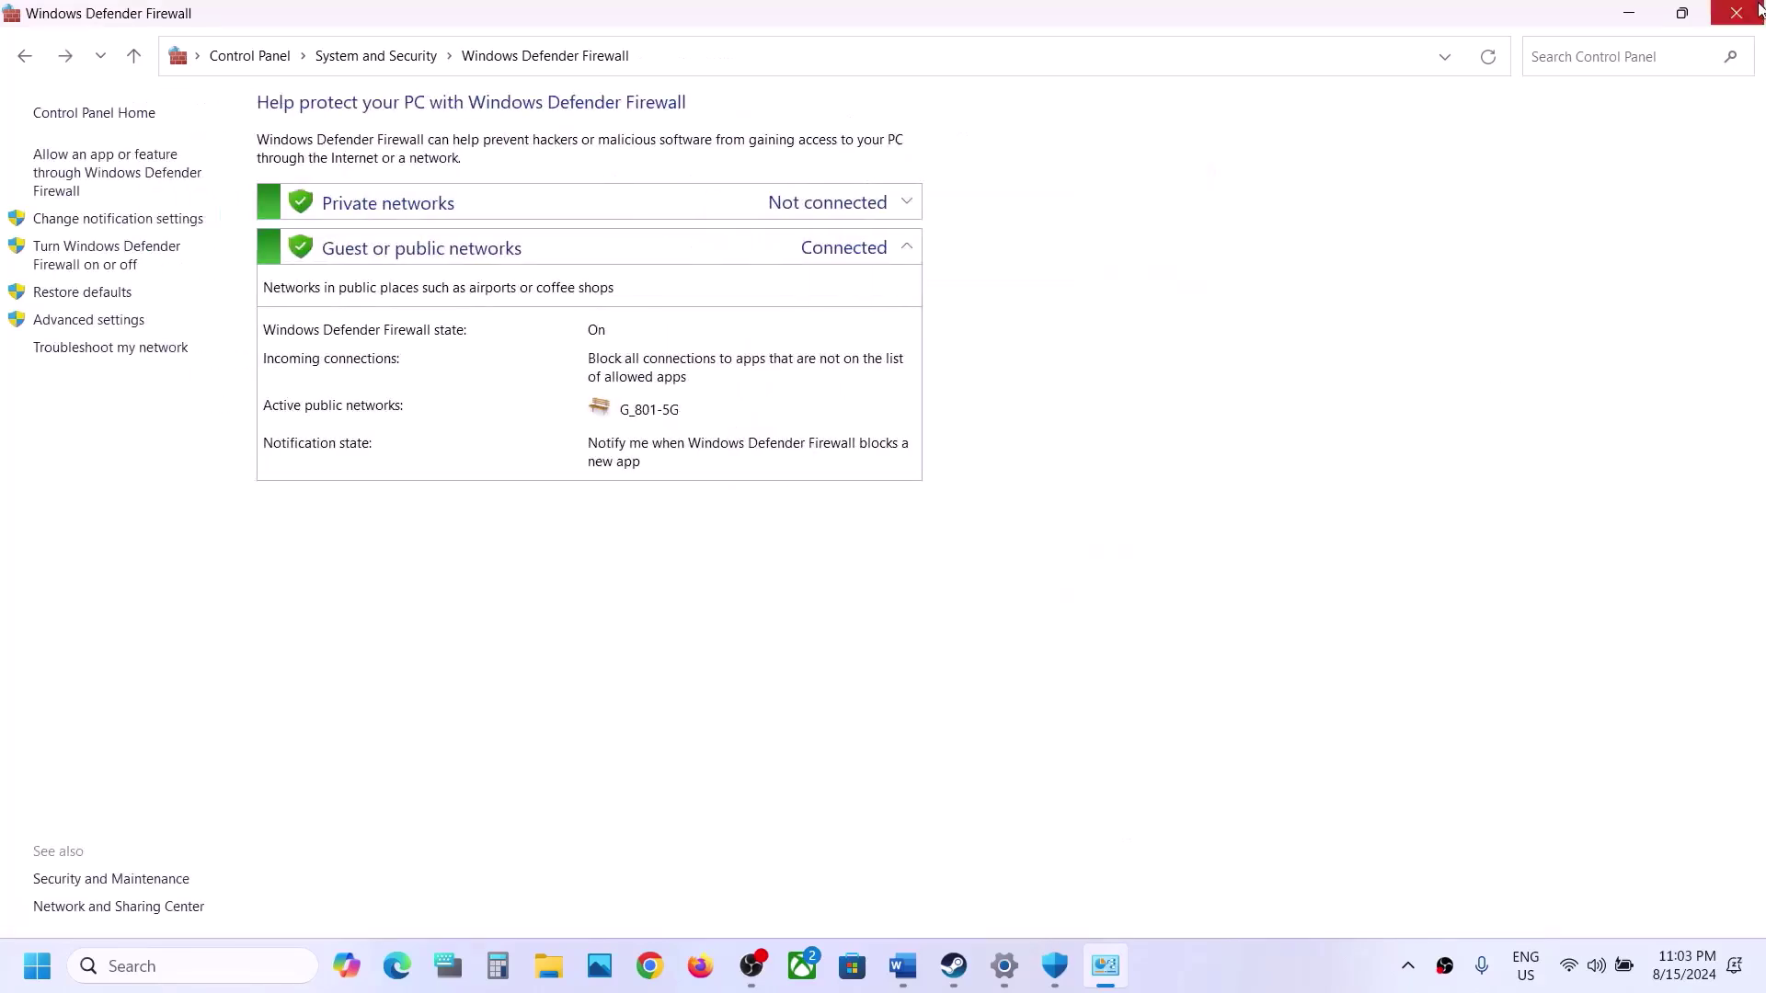
Close the Control Panel, Windows Security and Settings windows
click(1756, 11)
click(1738, 16)
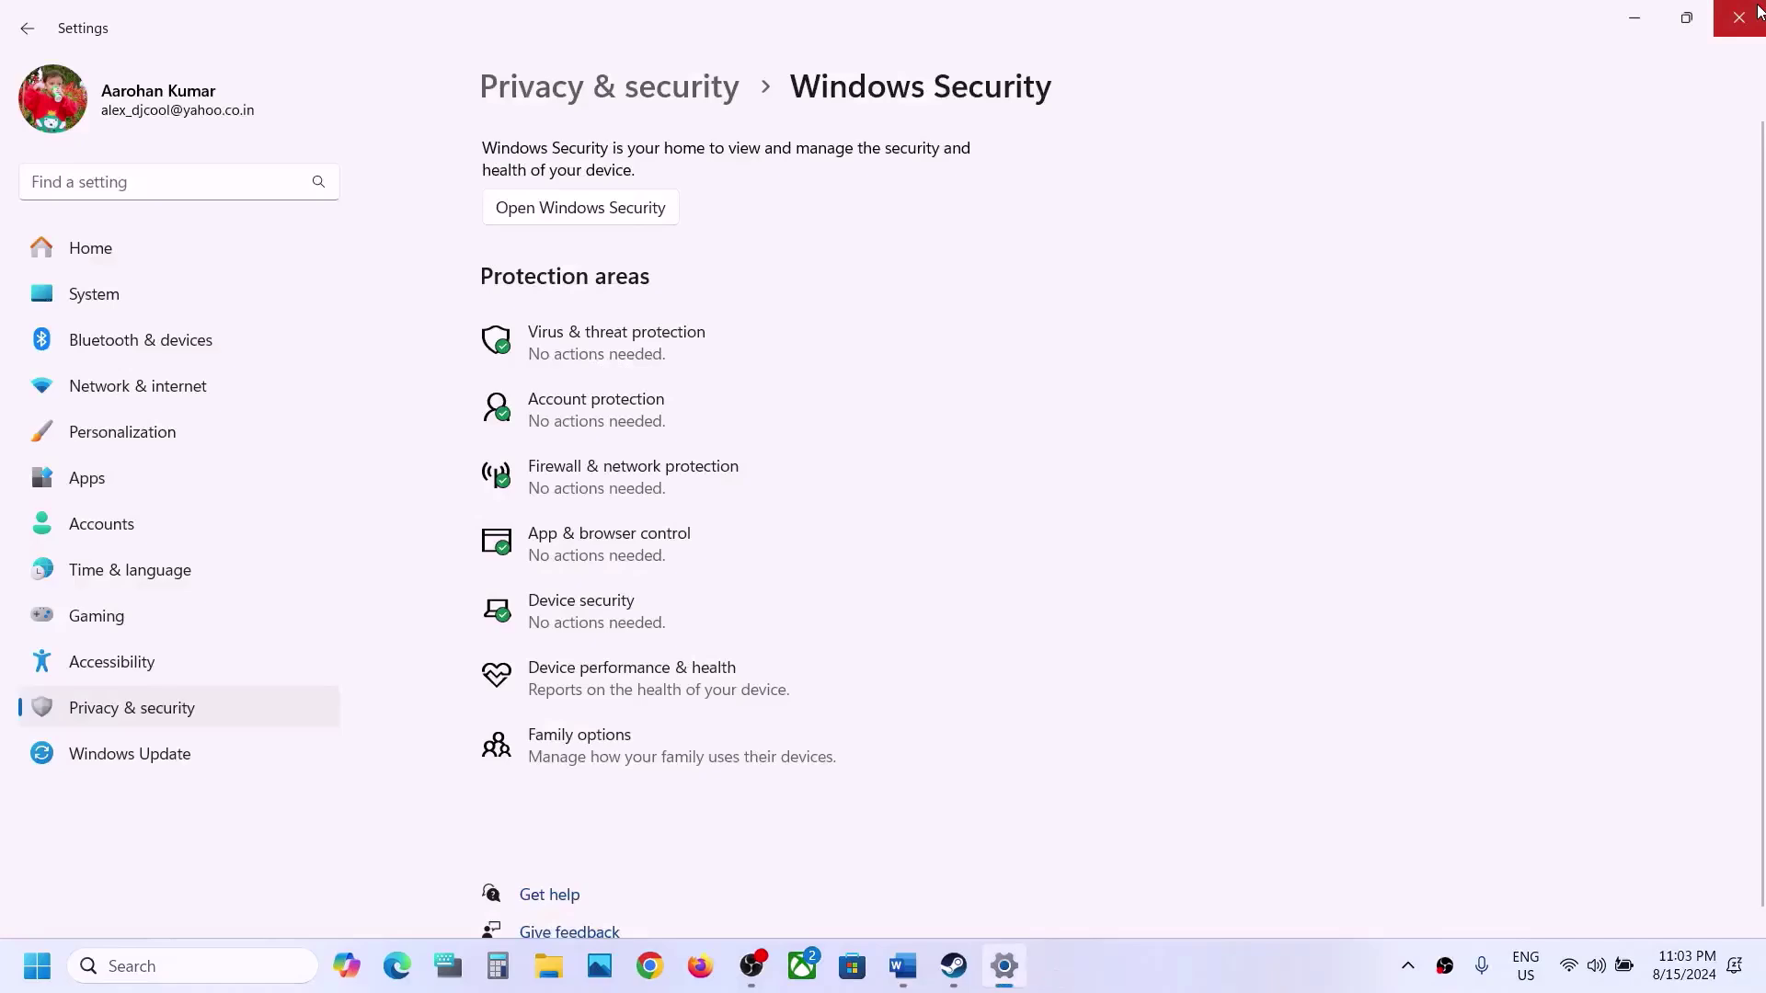
click(1743, 14)
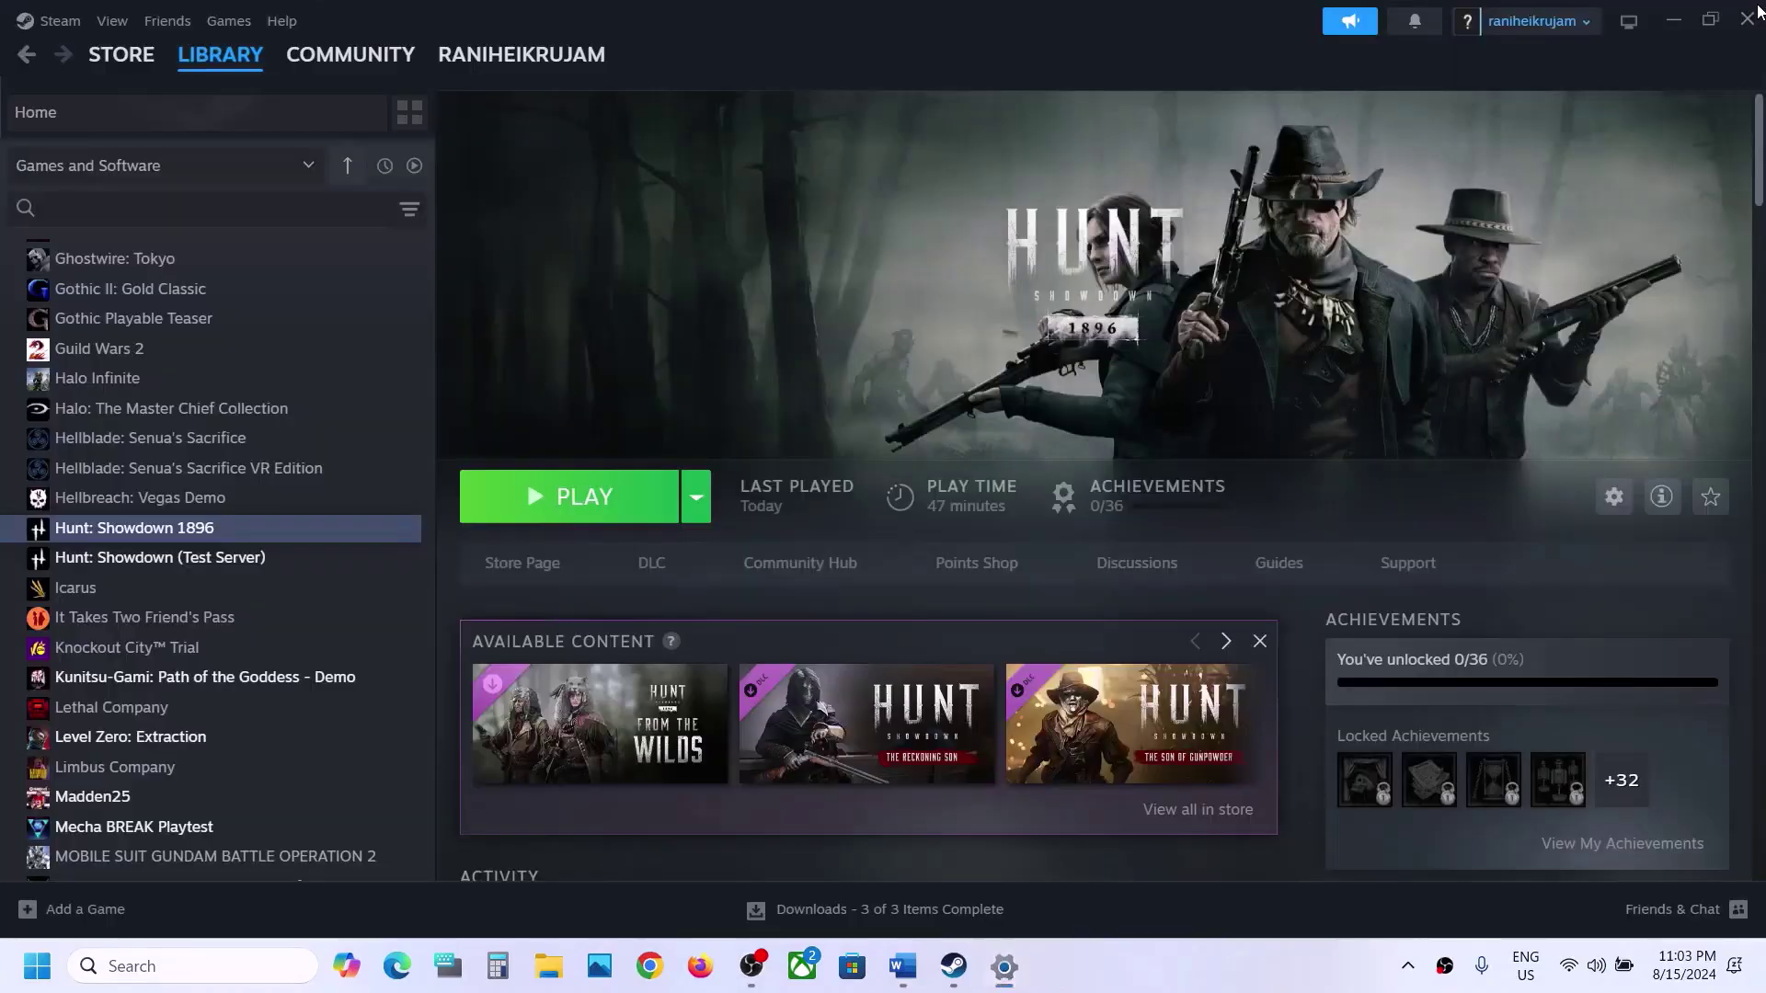
Switch to the Word document and highlight the step 3 instruction "delete Shaders folder"
click(903, 964)
scroll(815, 603, down, 5)
scroll(815, 603, up, 2)
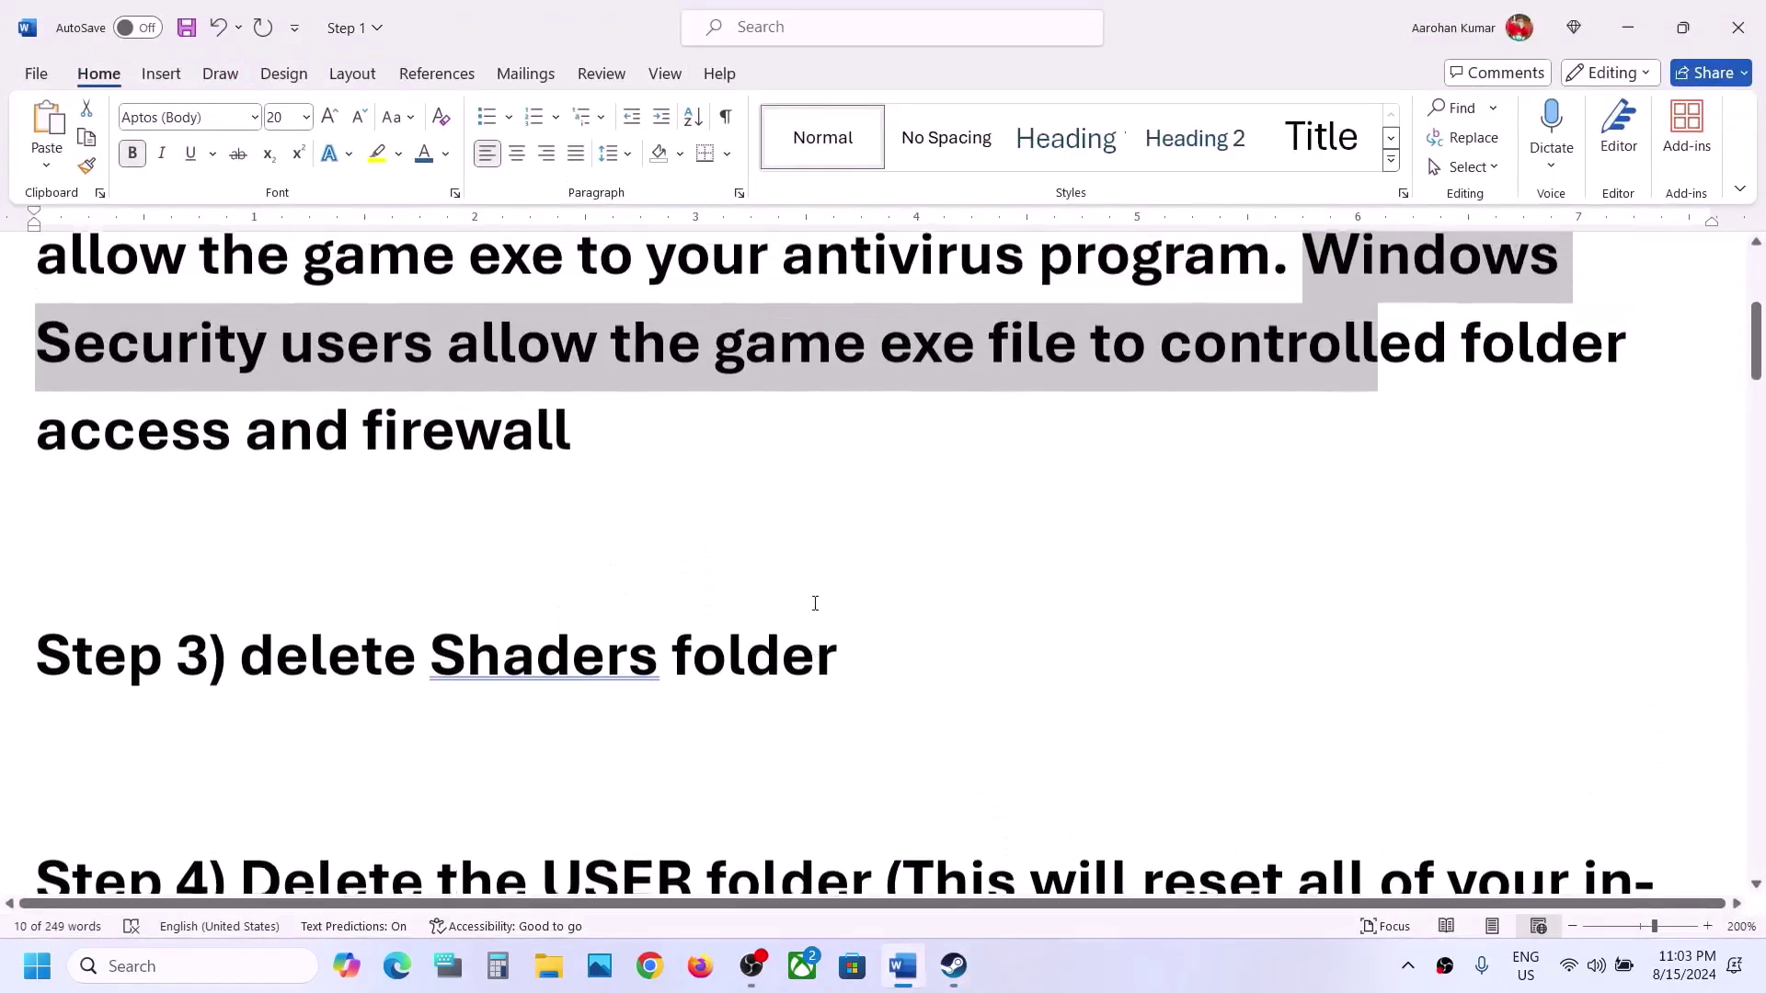
drag(240, 671, 846, 670)
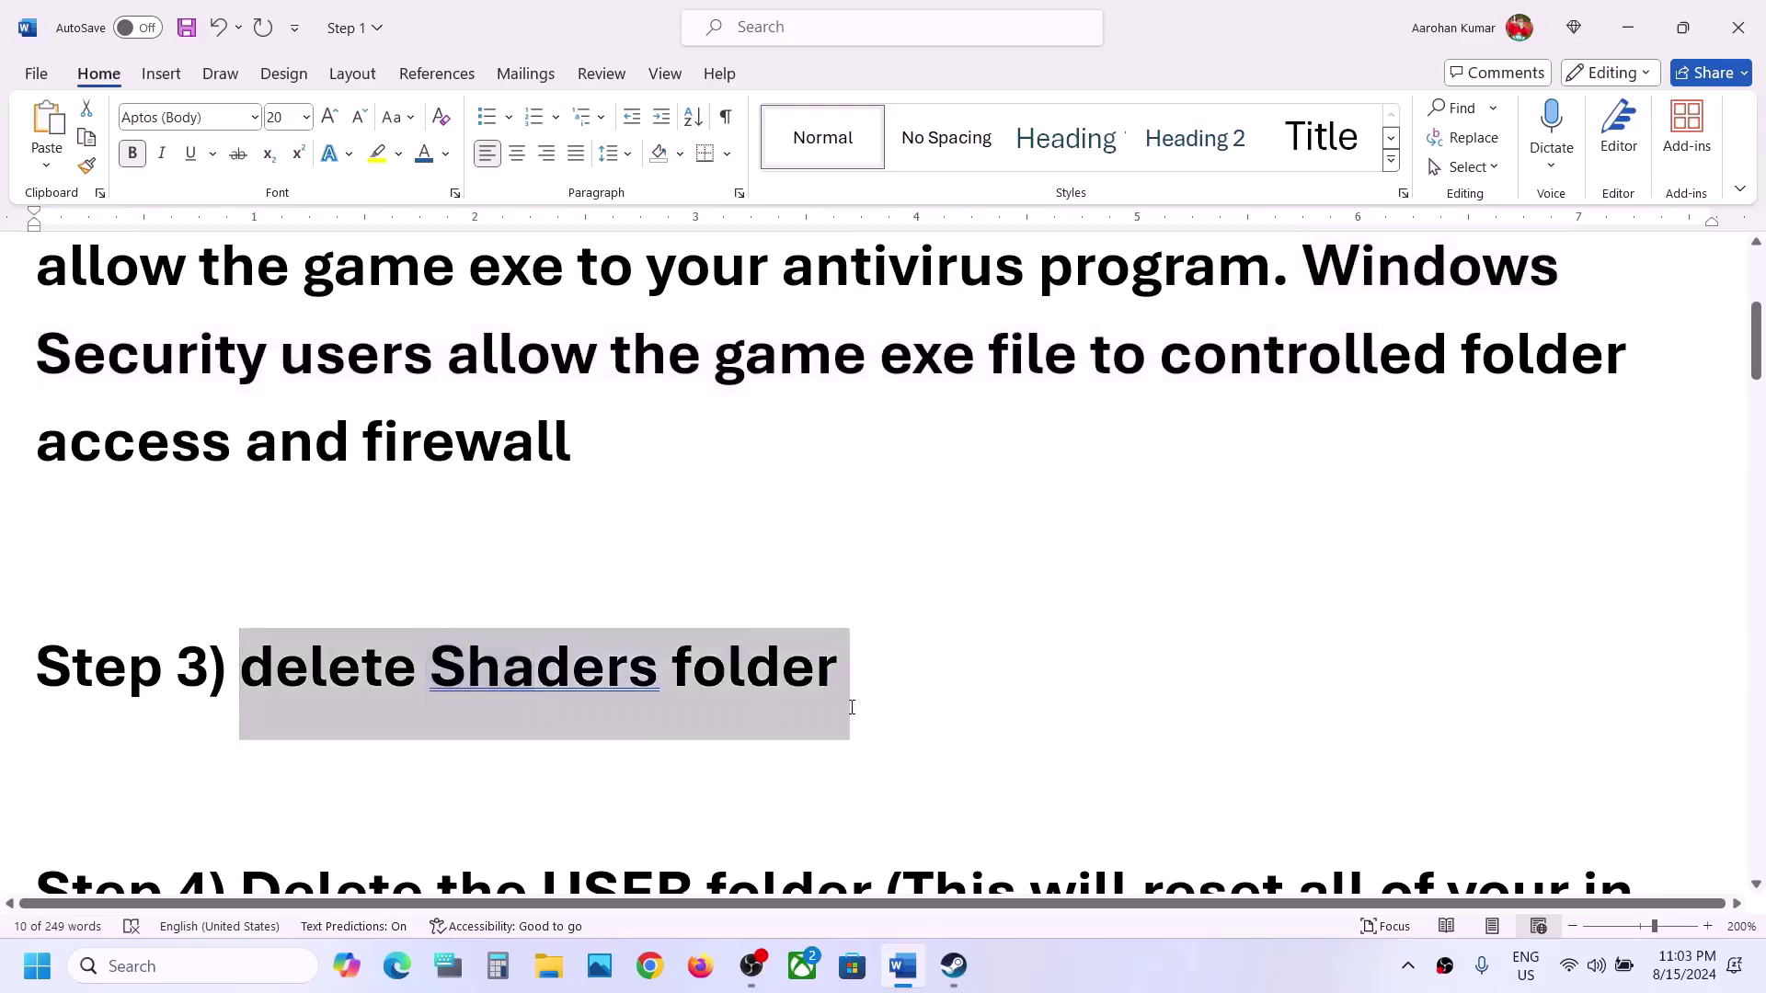
Switch to Steam and browse the local files of Hunt: Showdown 1896
click(950, 975)
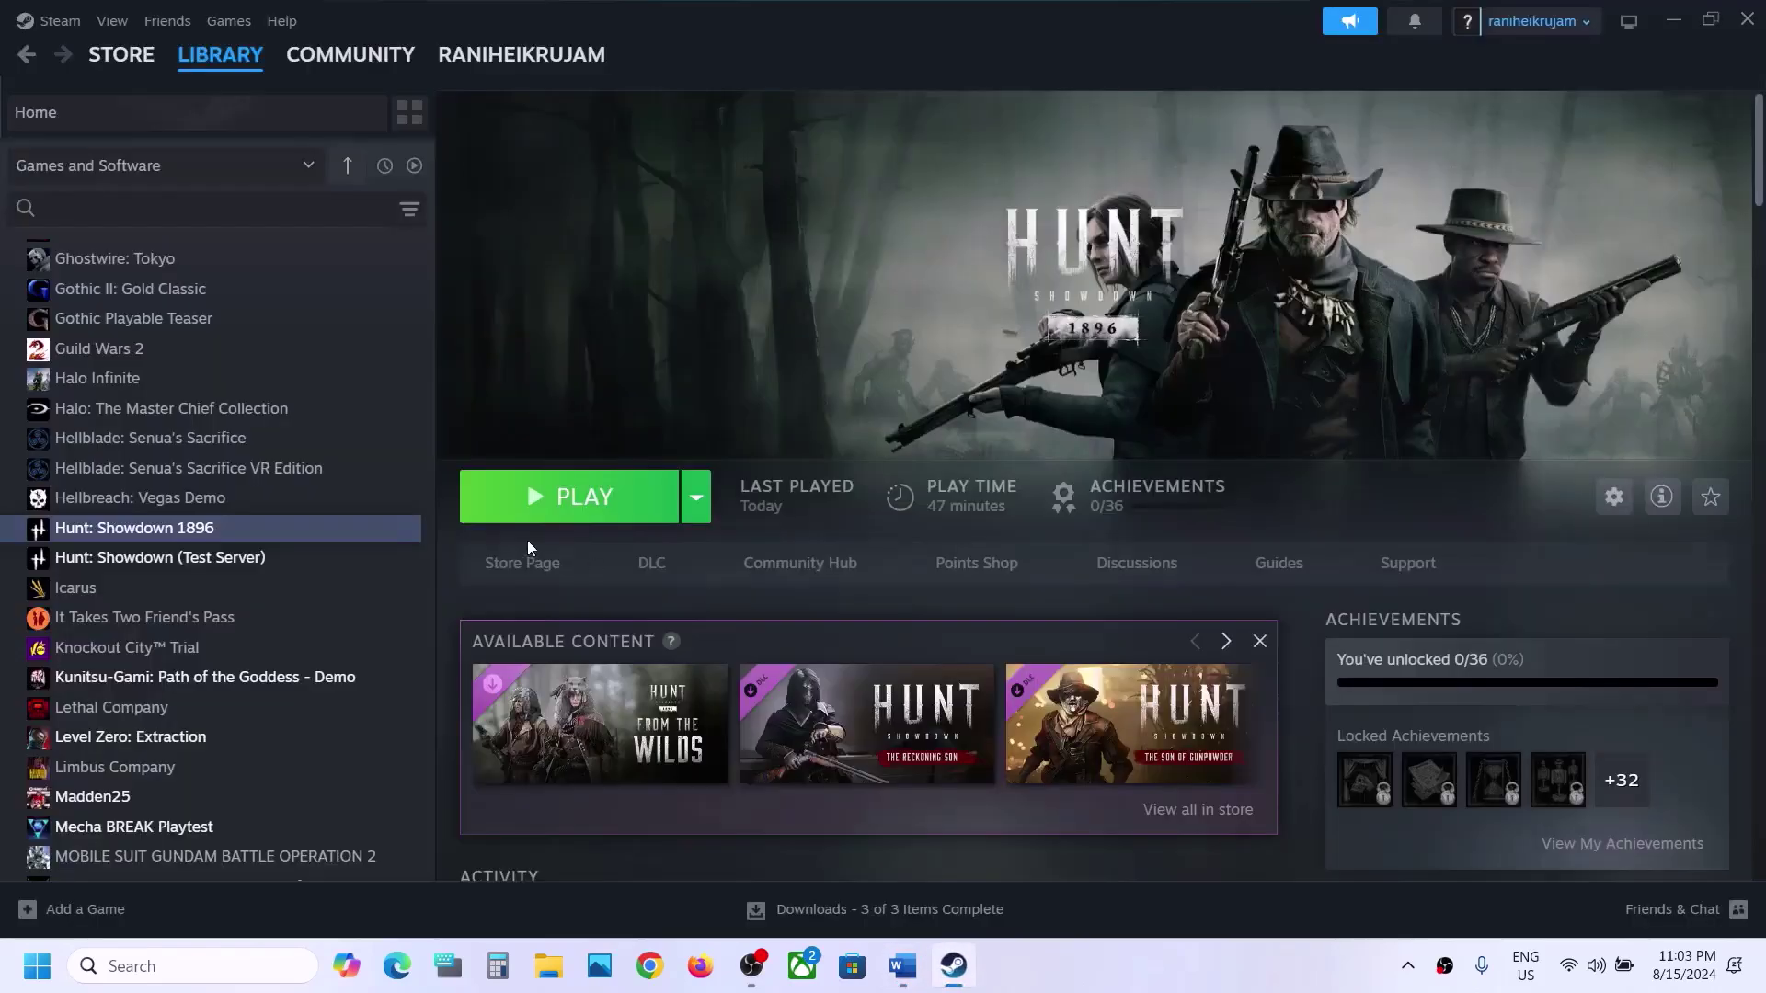
right_click(225, 528)
mouse_move(304, 666)
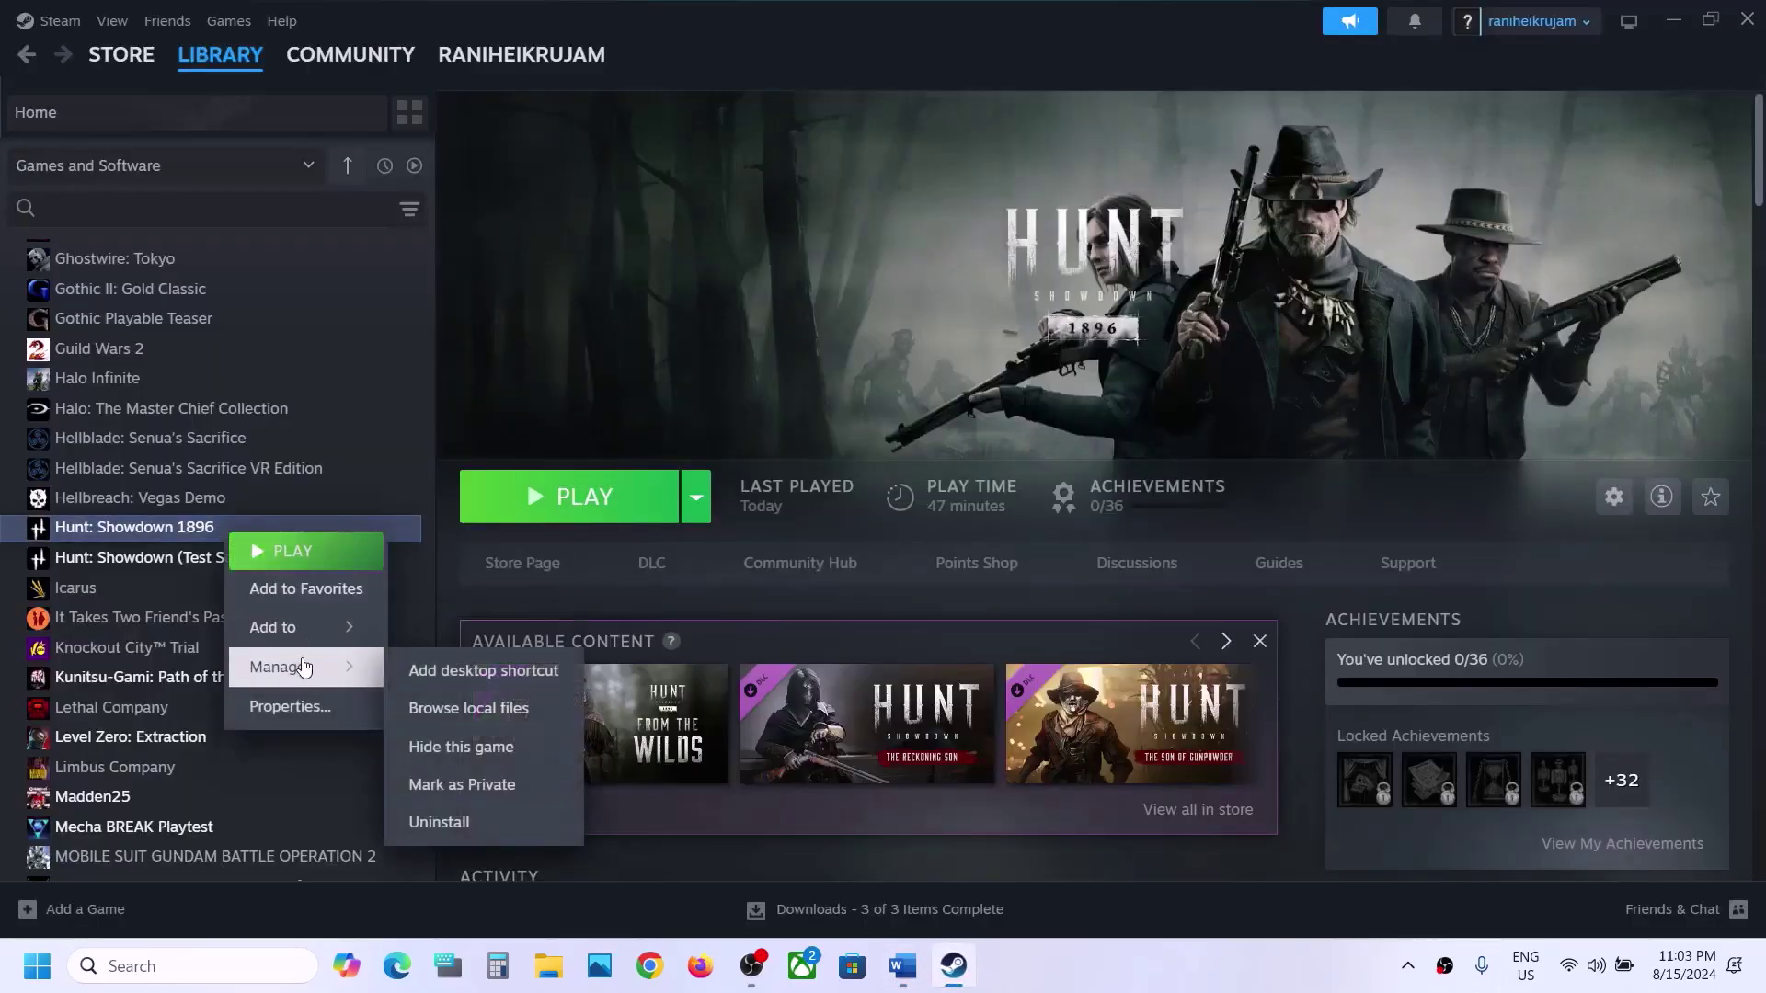
click(511, 718)
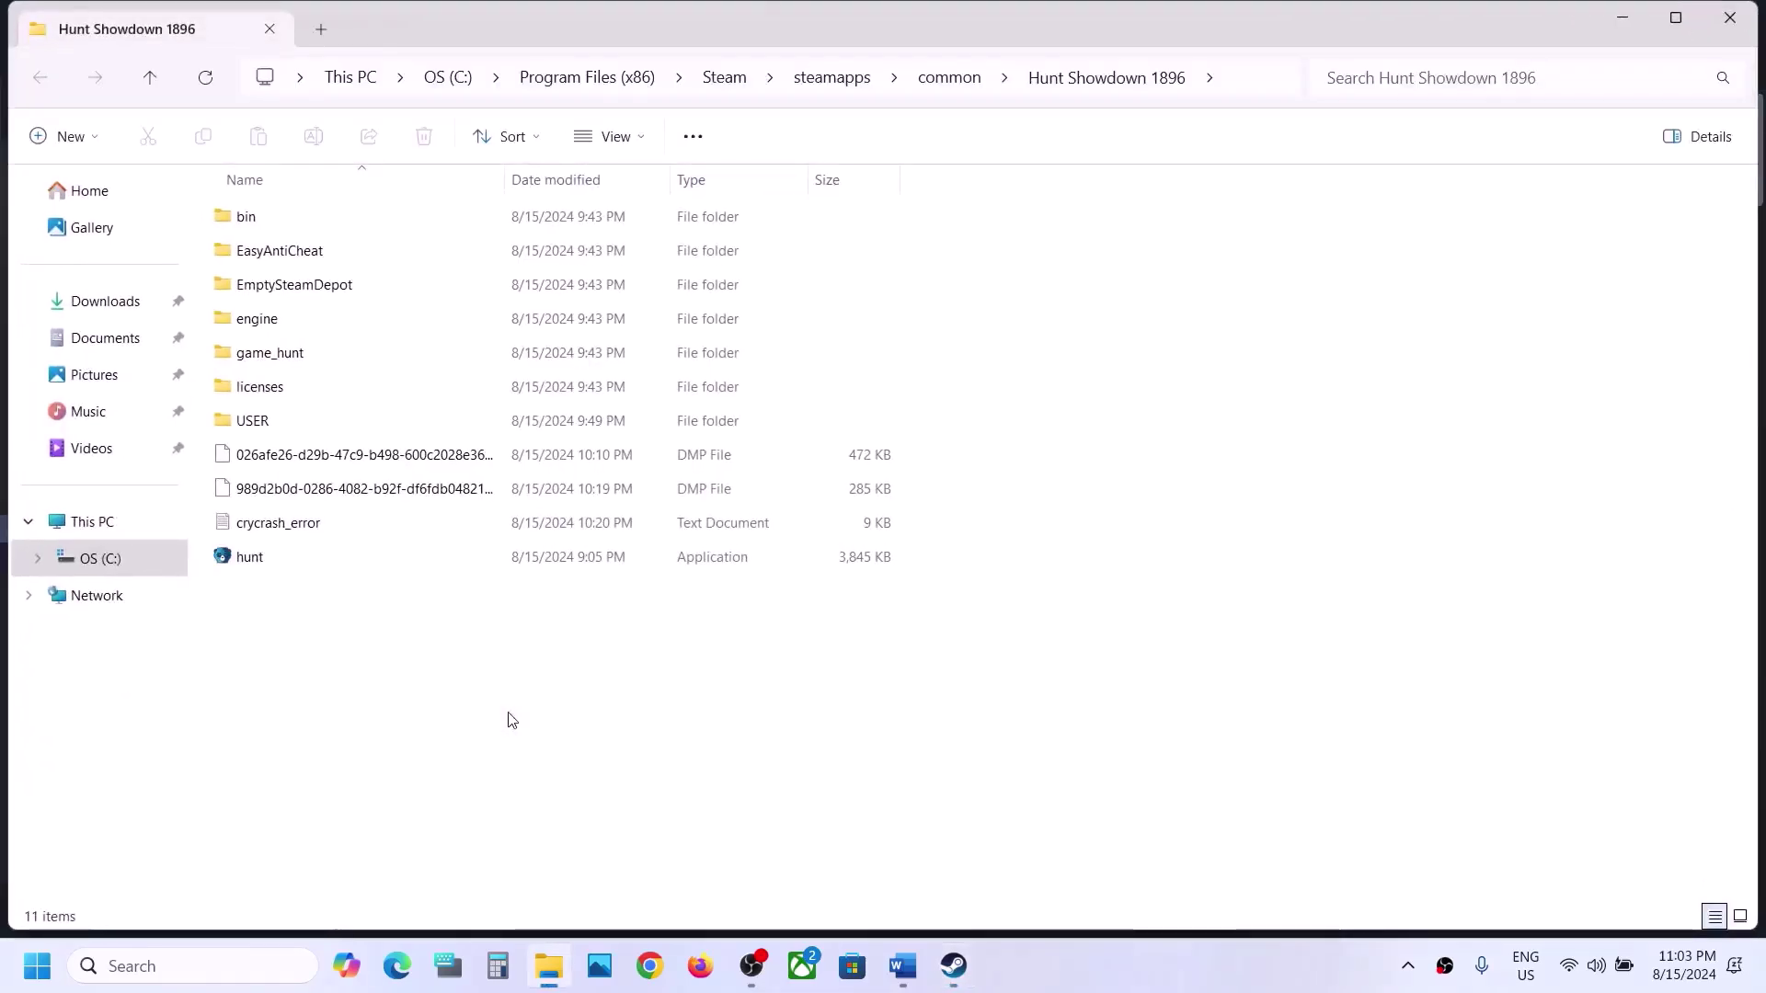
Delete the Shaders folder inside the game's USER folder and switch back to Steam
click(265, 421)
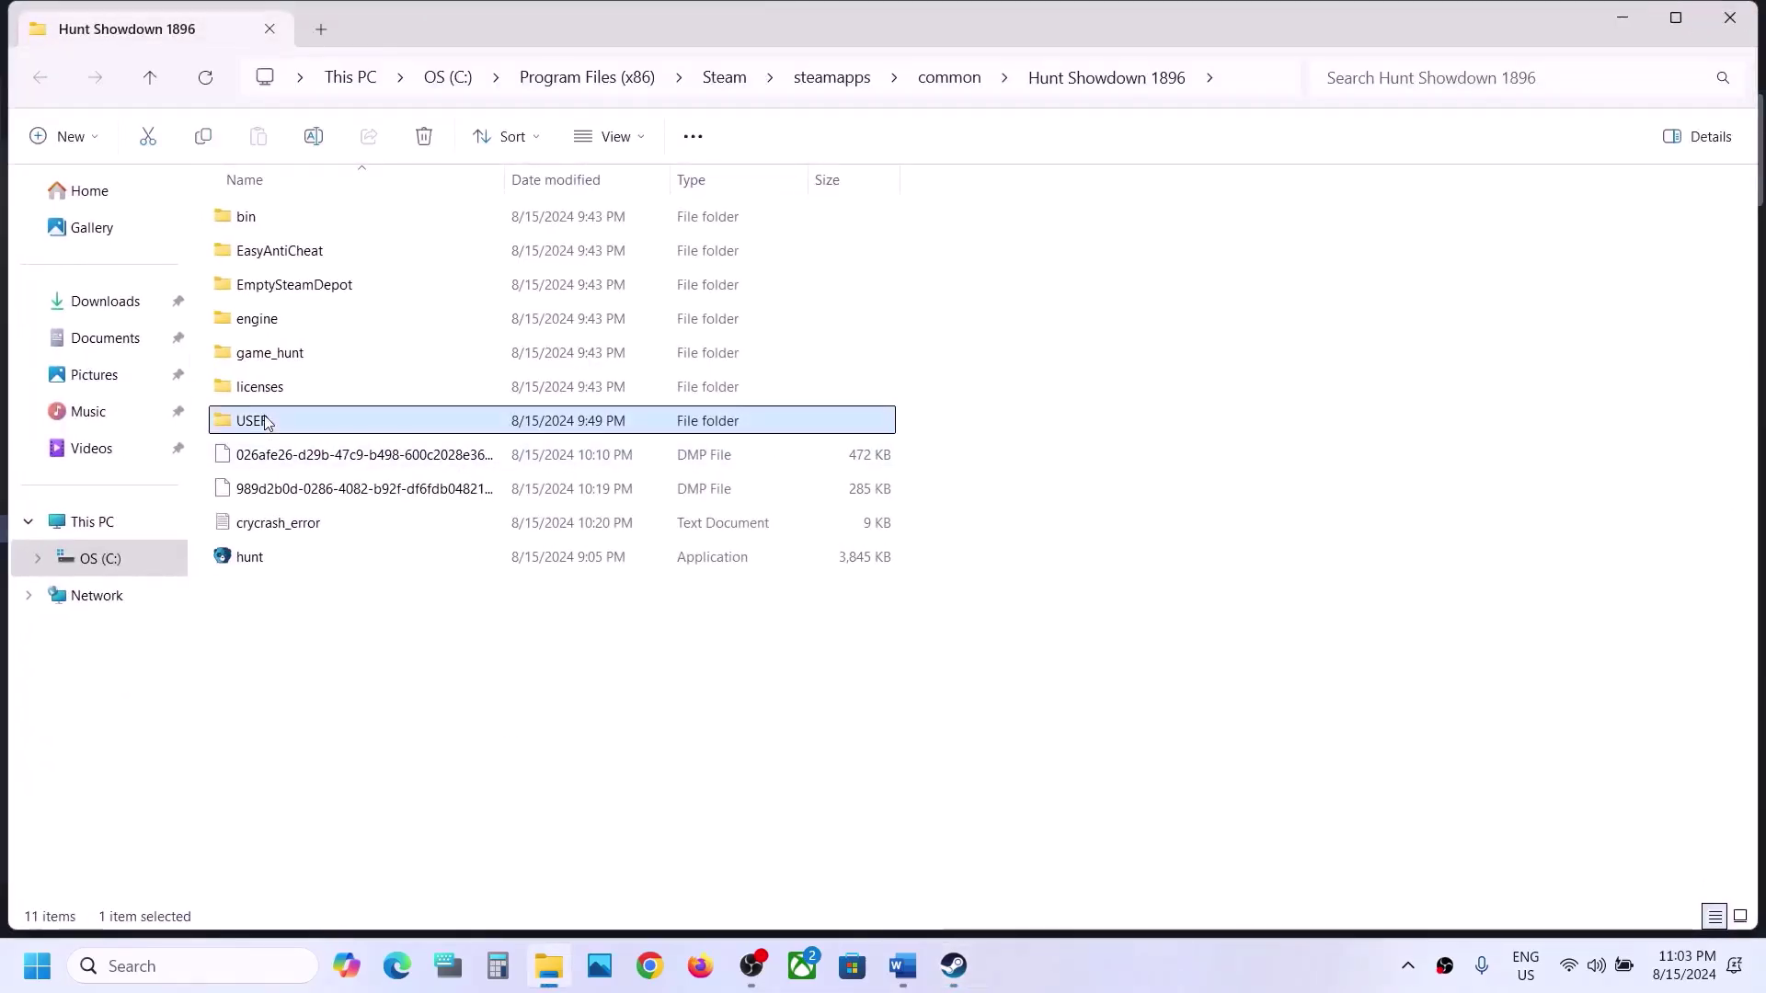
double_click(310, 424)
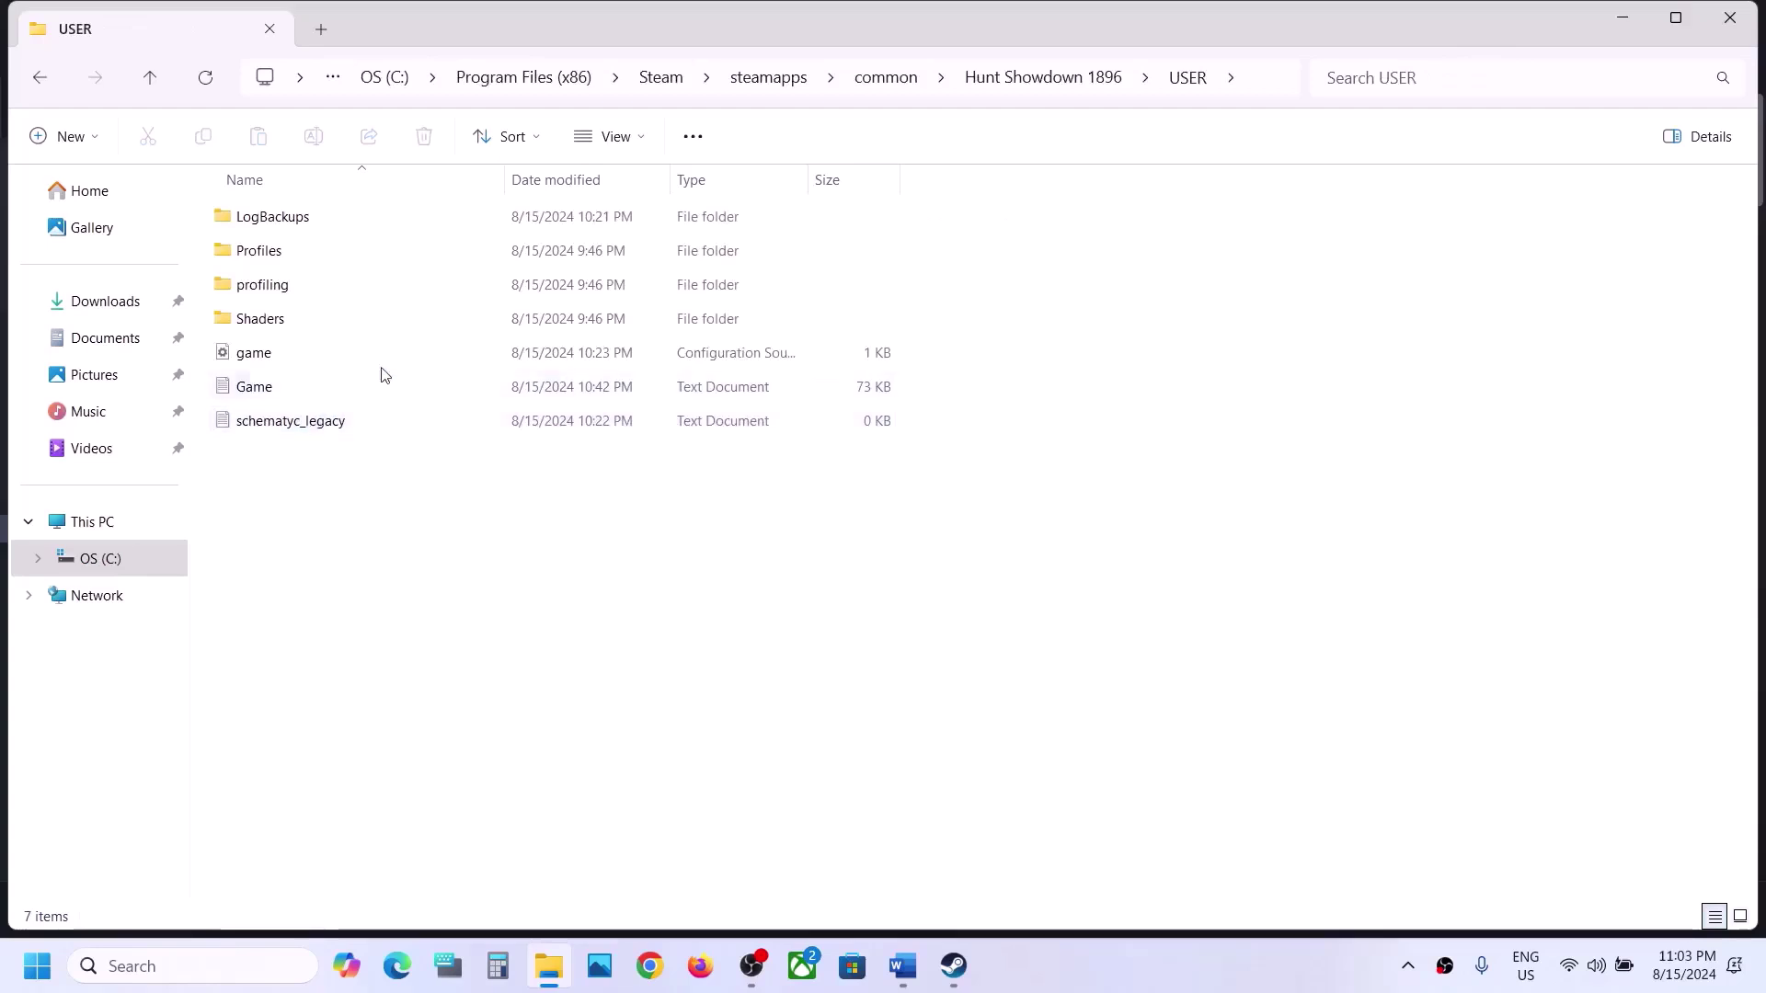
click(259, 324)
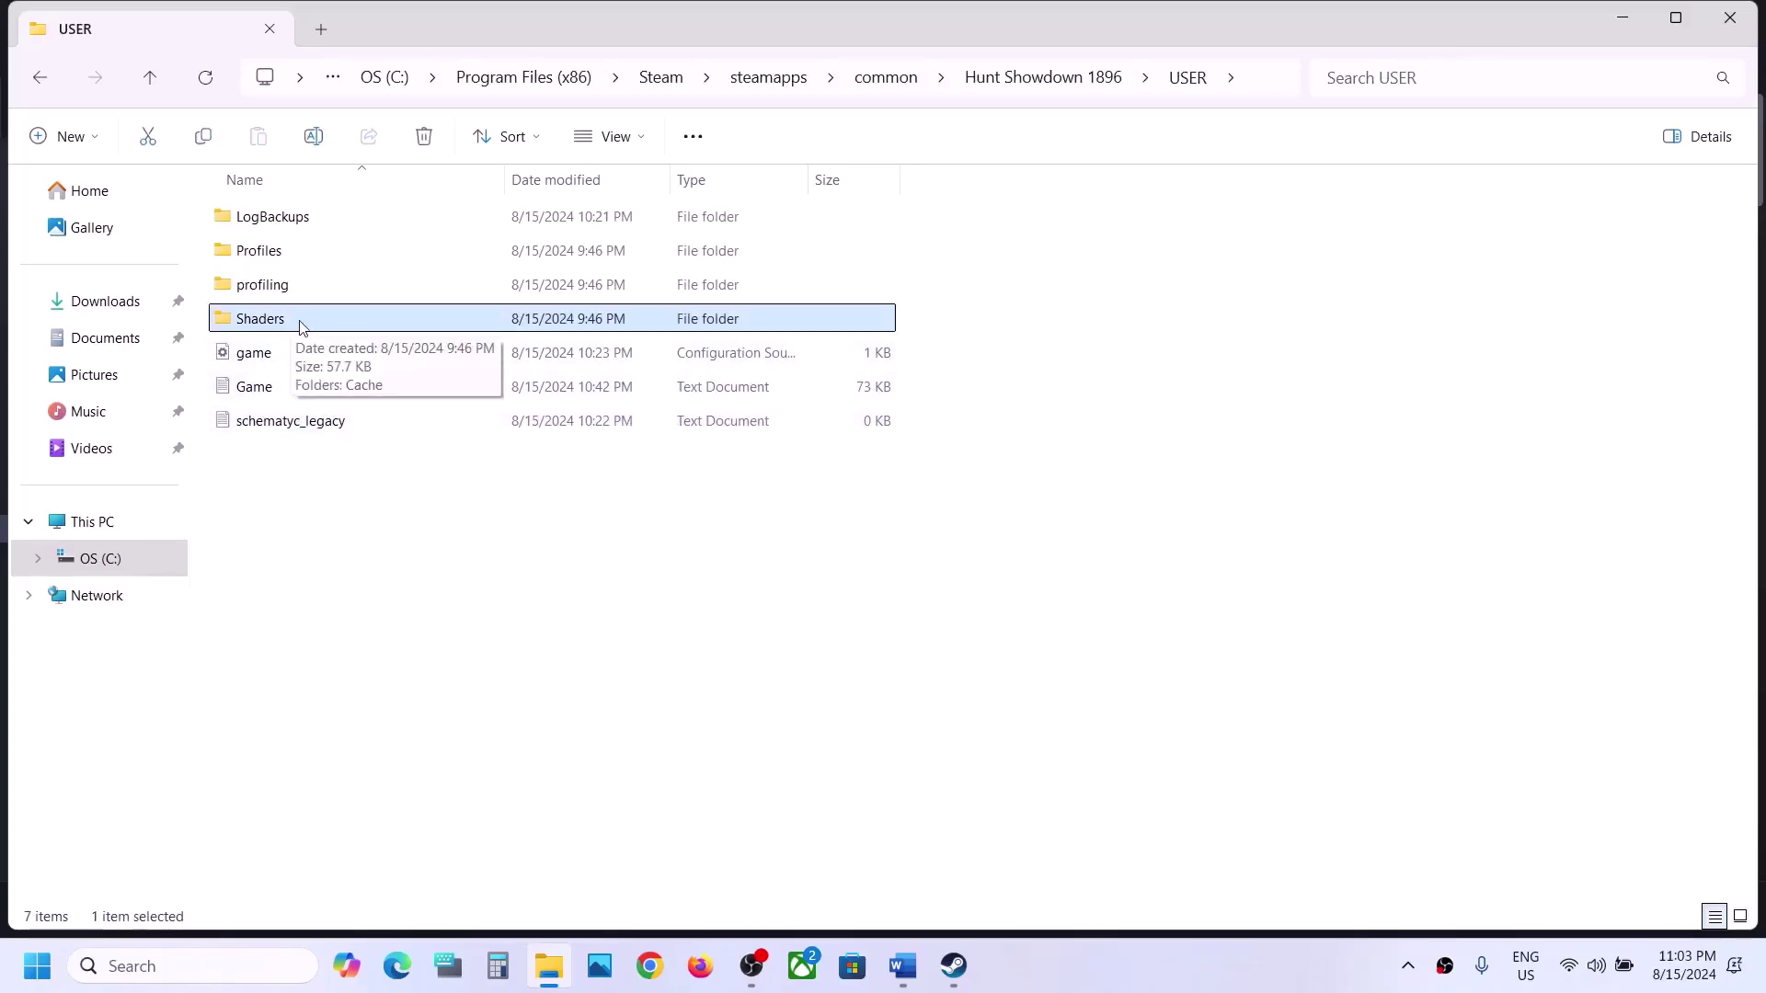
right_click(301, 324)
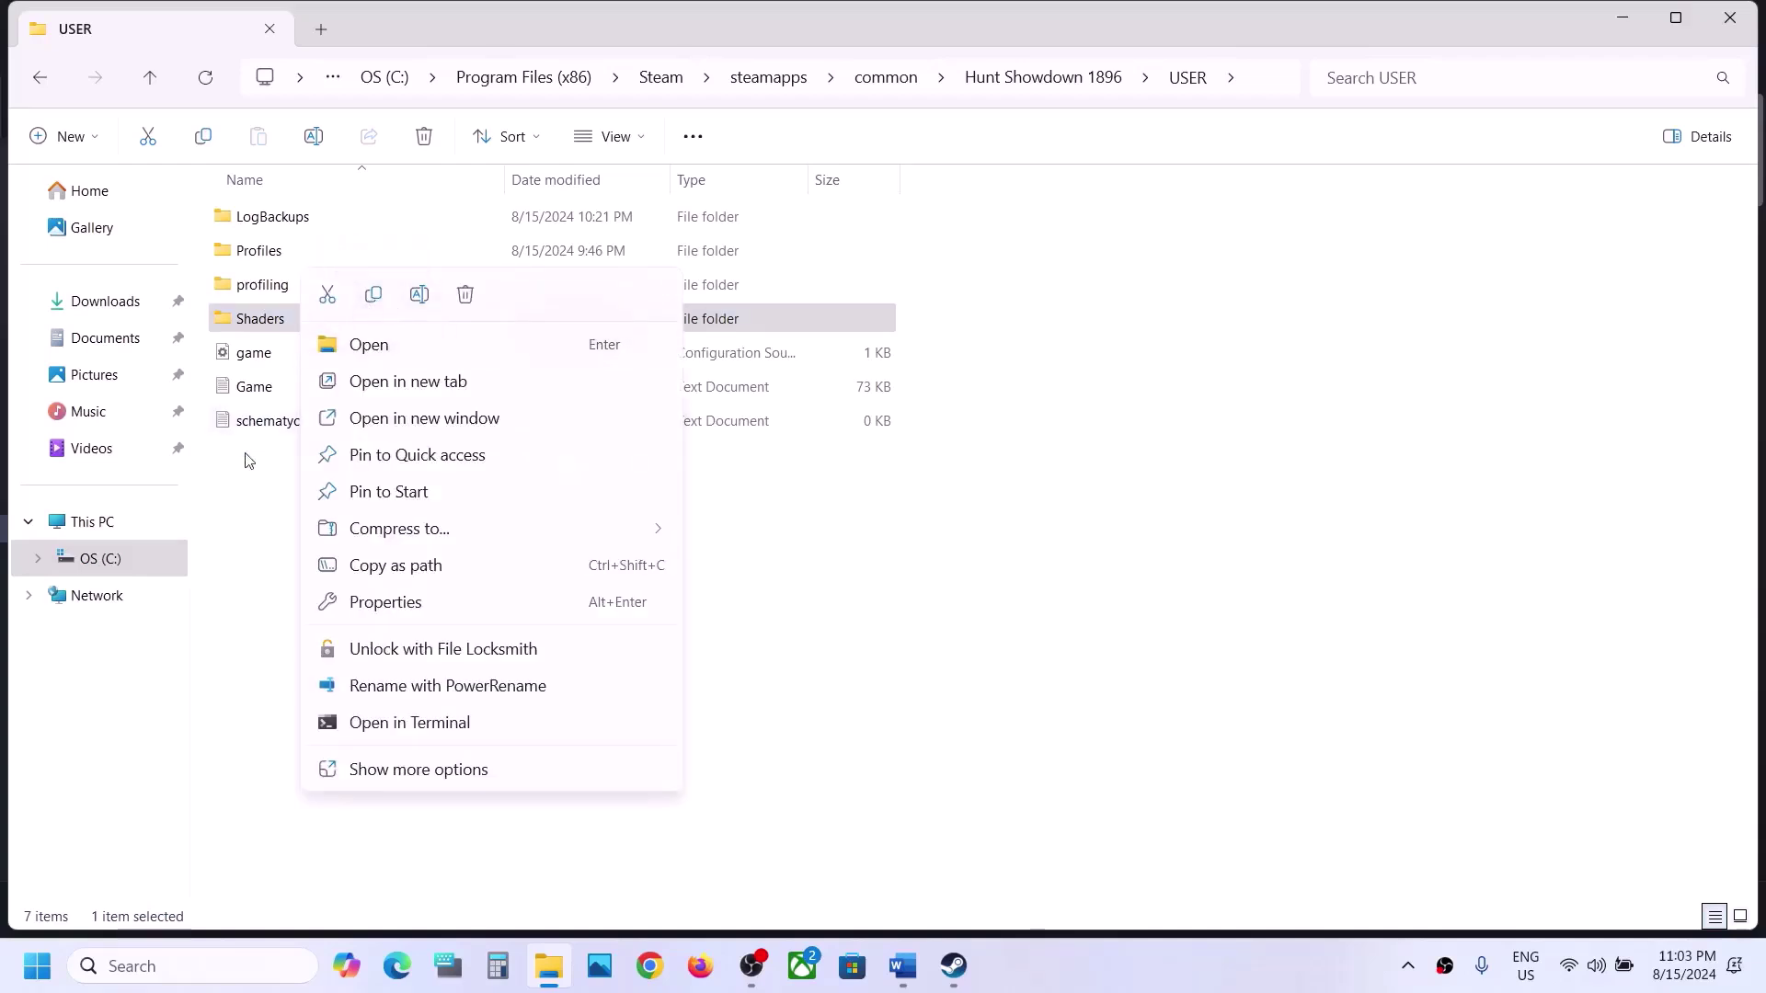
click(242, 493)
right_click(294, 321)
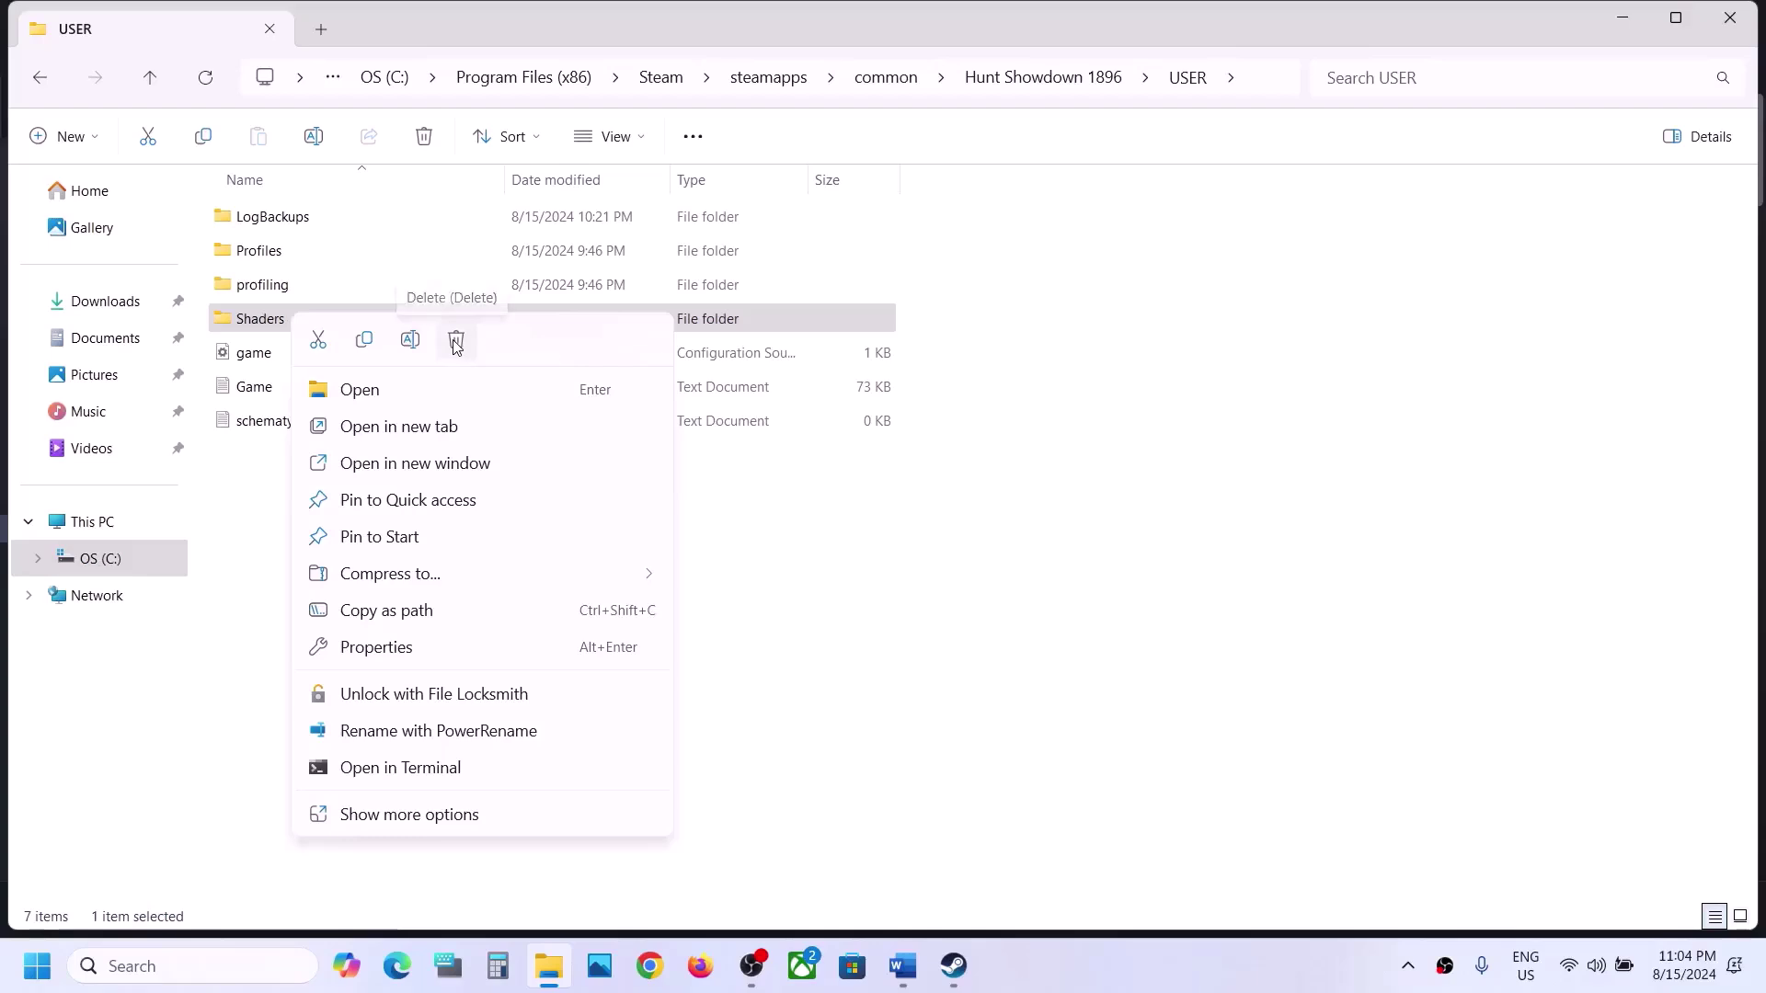
click(457, 341)
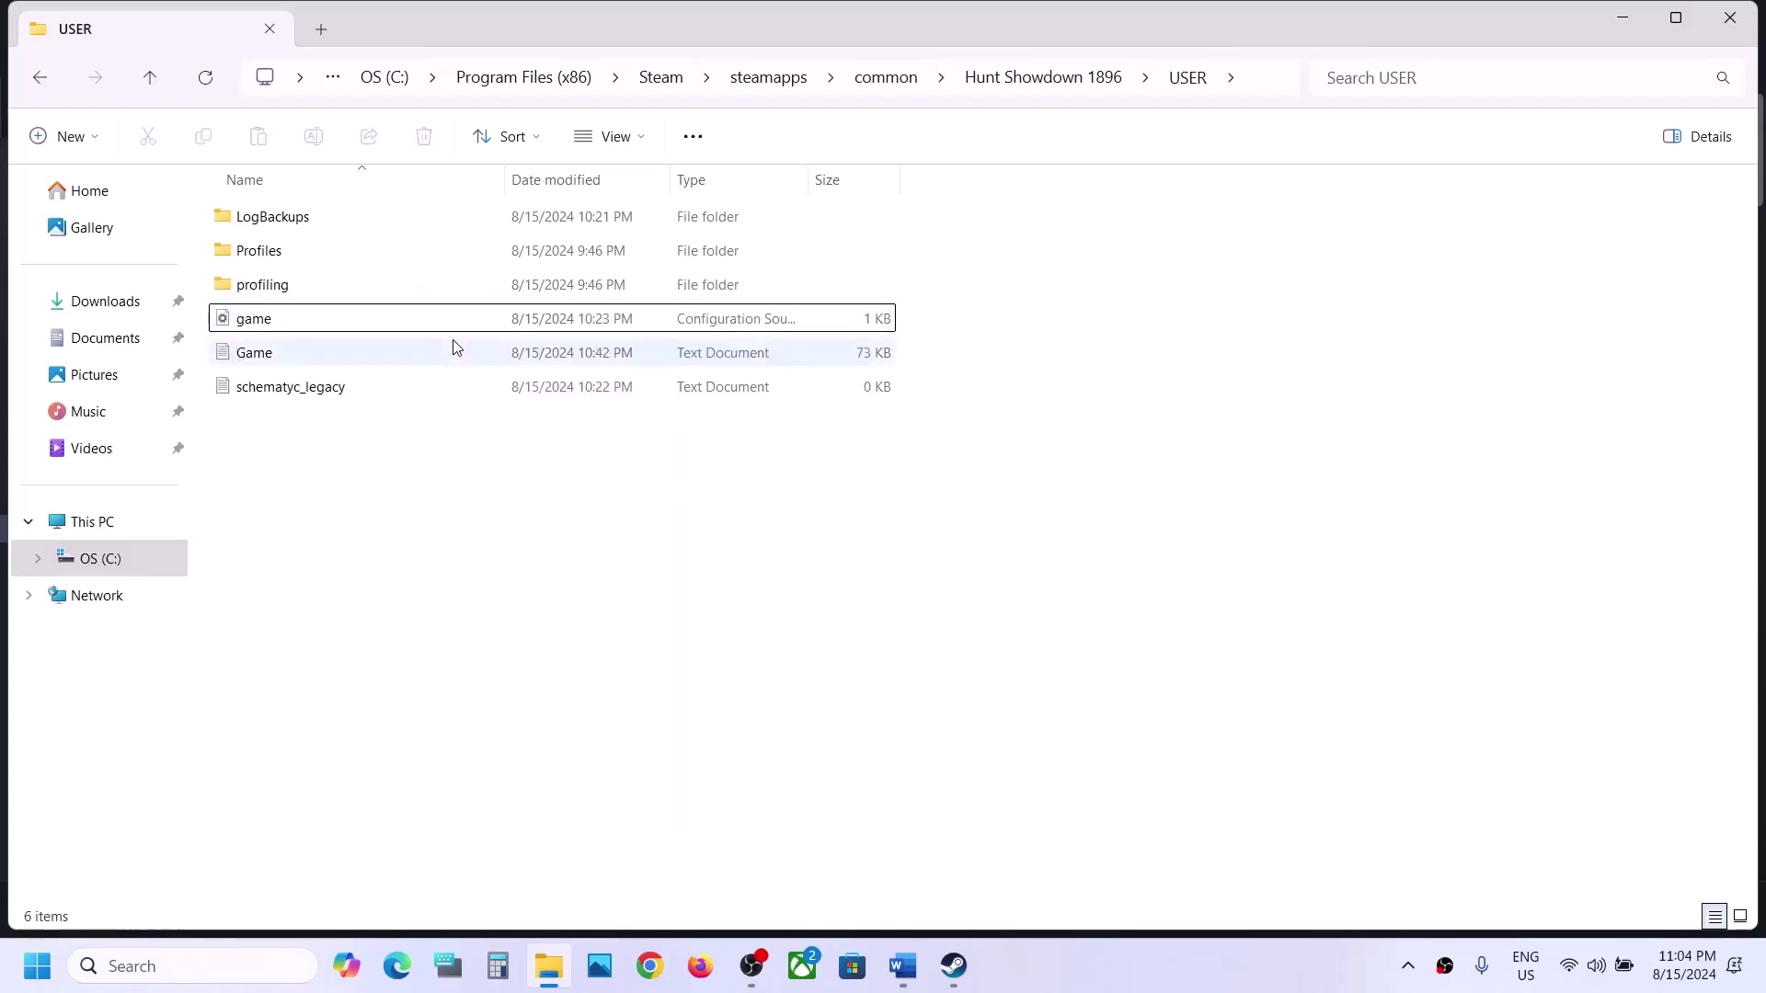
click(955, 964)
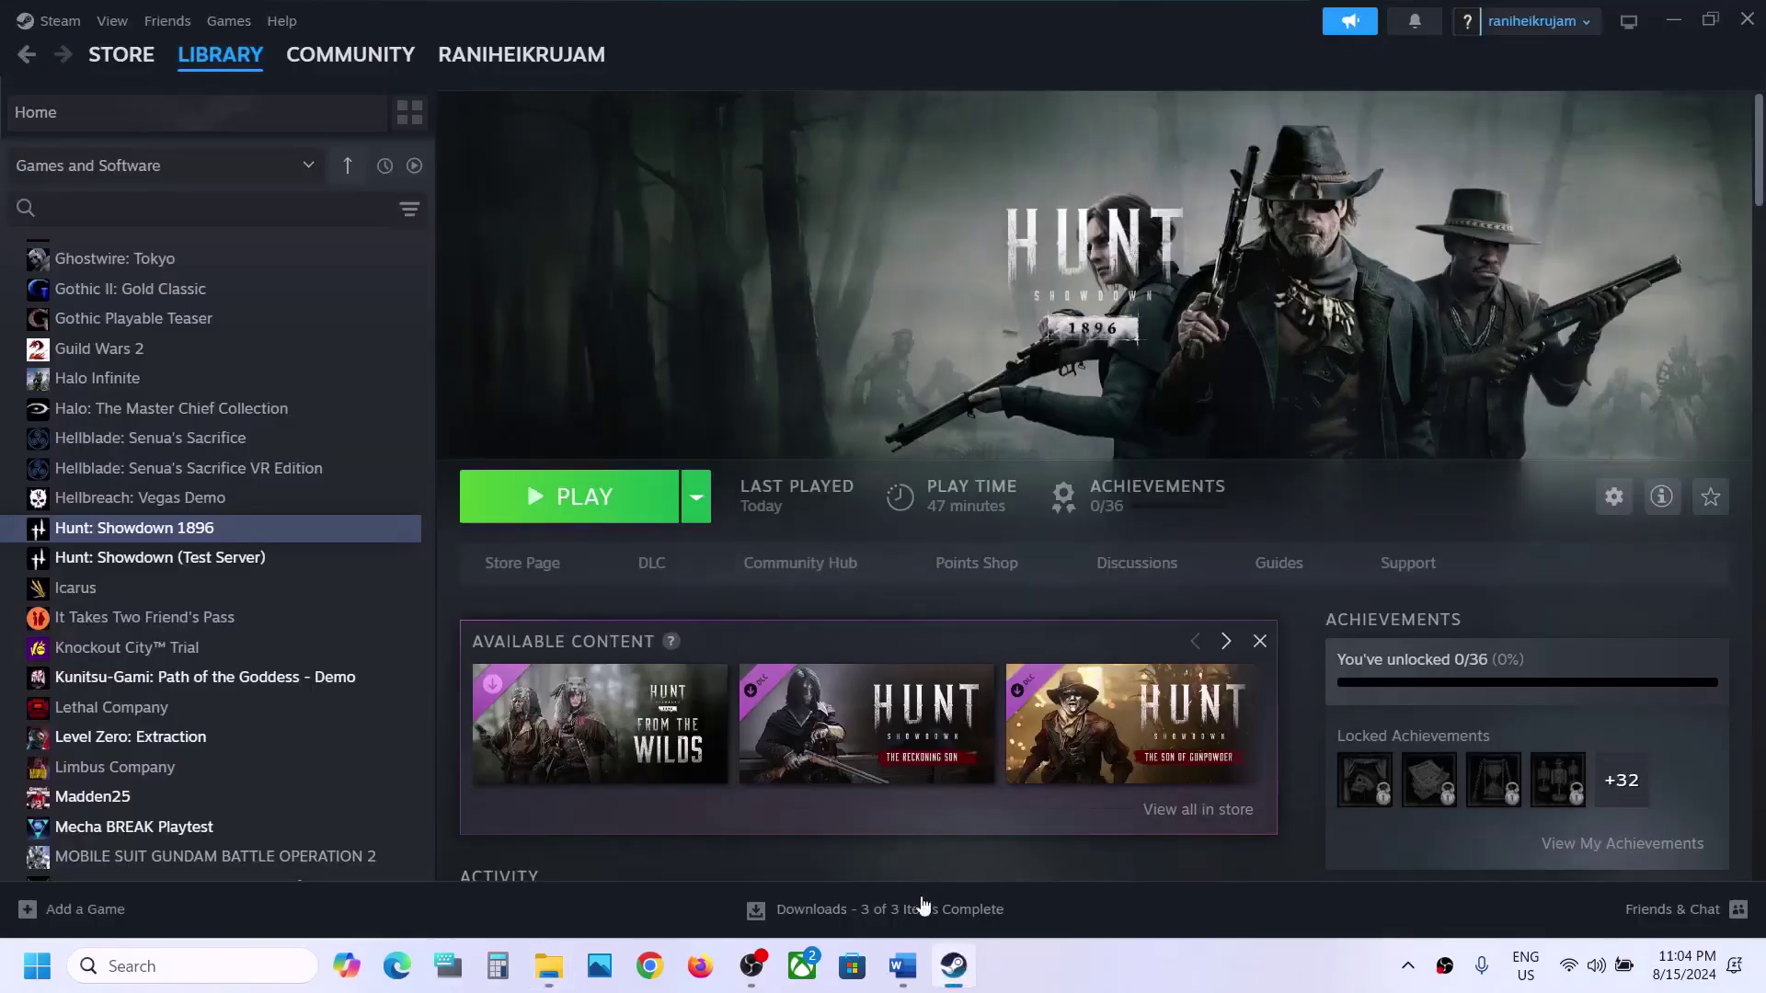
Switch to the Word document and highlight the step 4 instruction "Delete the USER folder" and its note about lost in-game settings
click(903, 965)
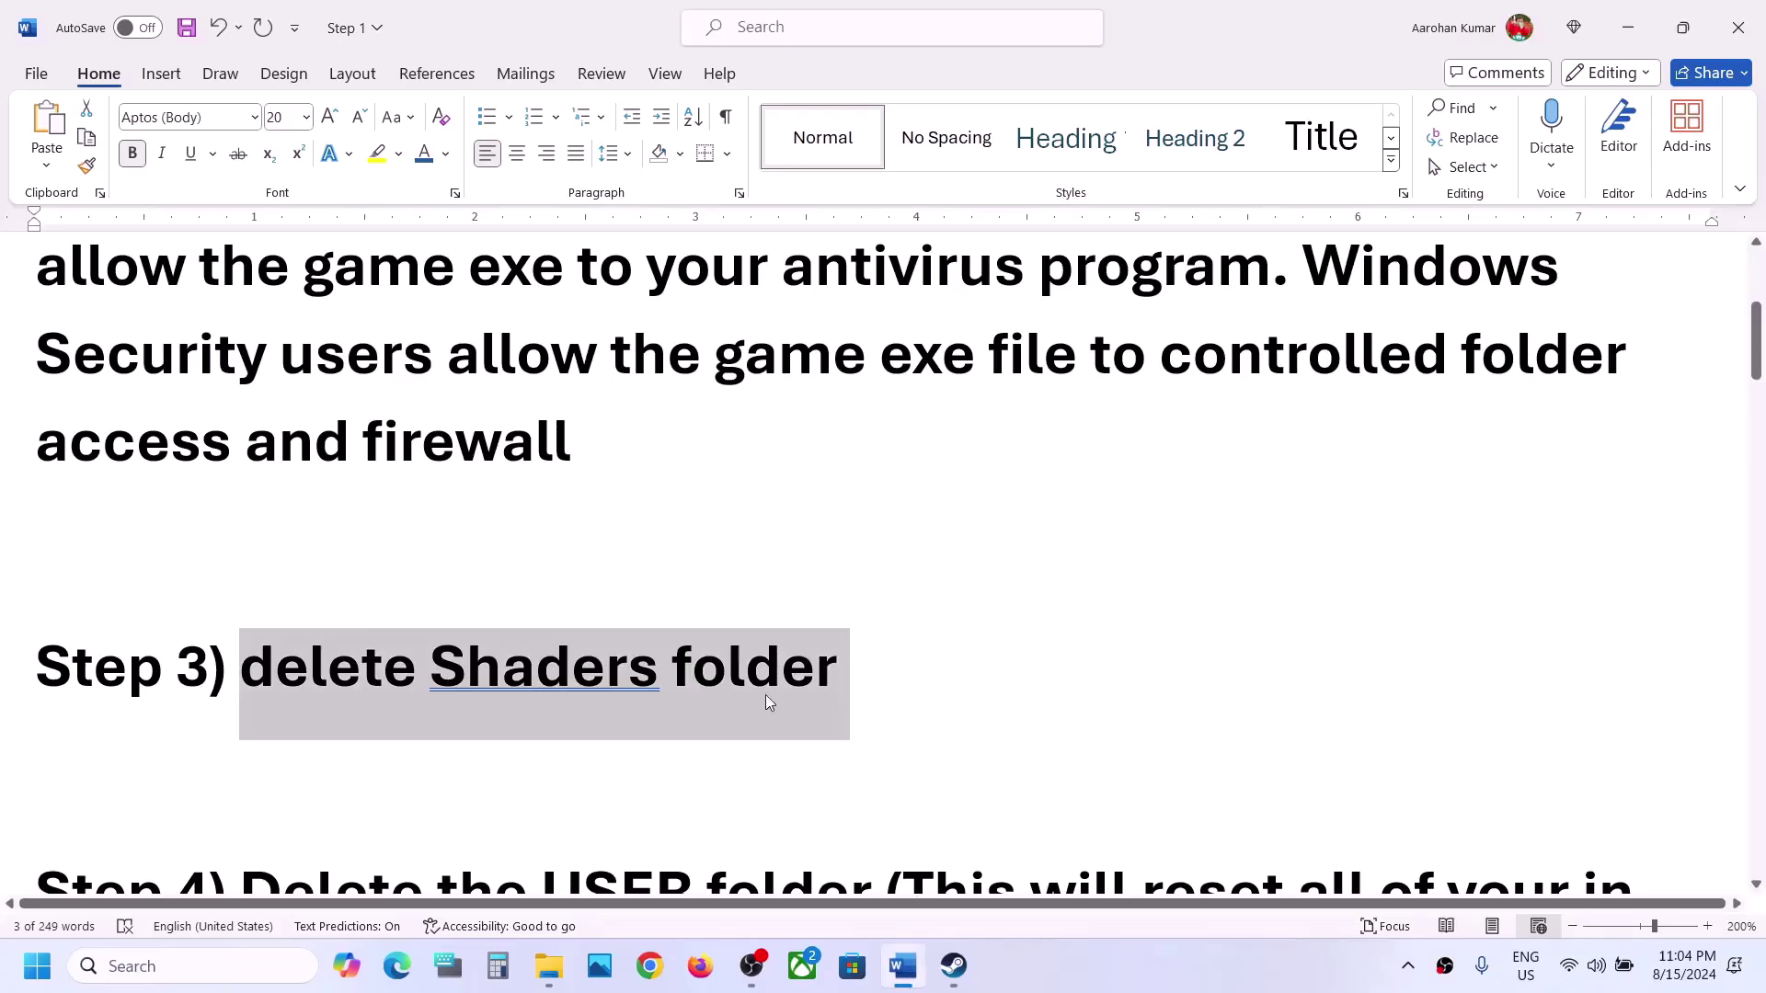
scroll(765, 694, down, 3)
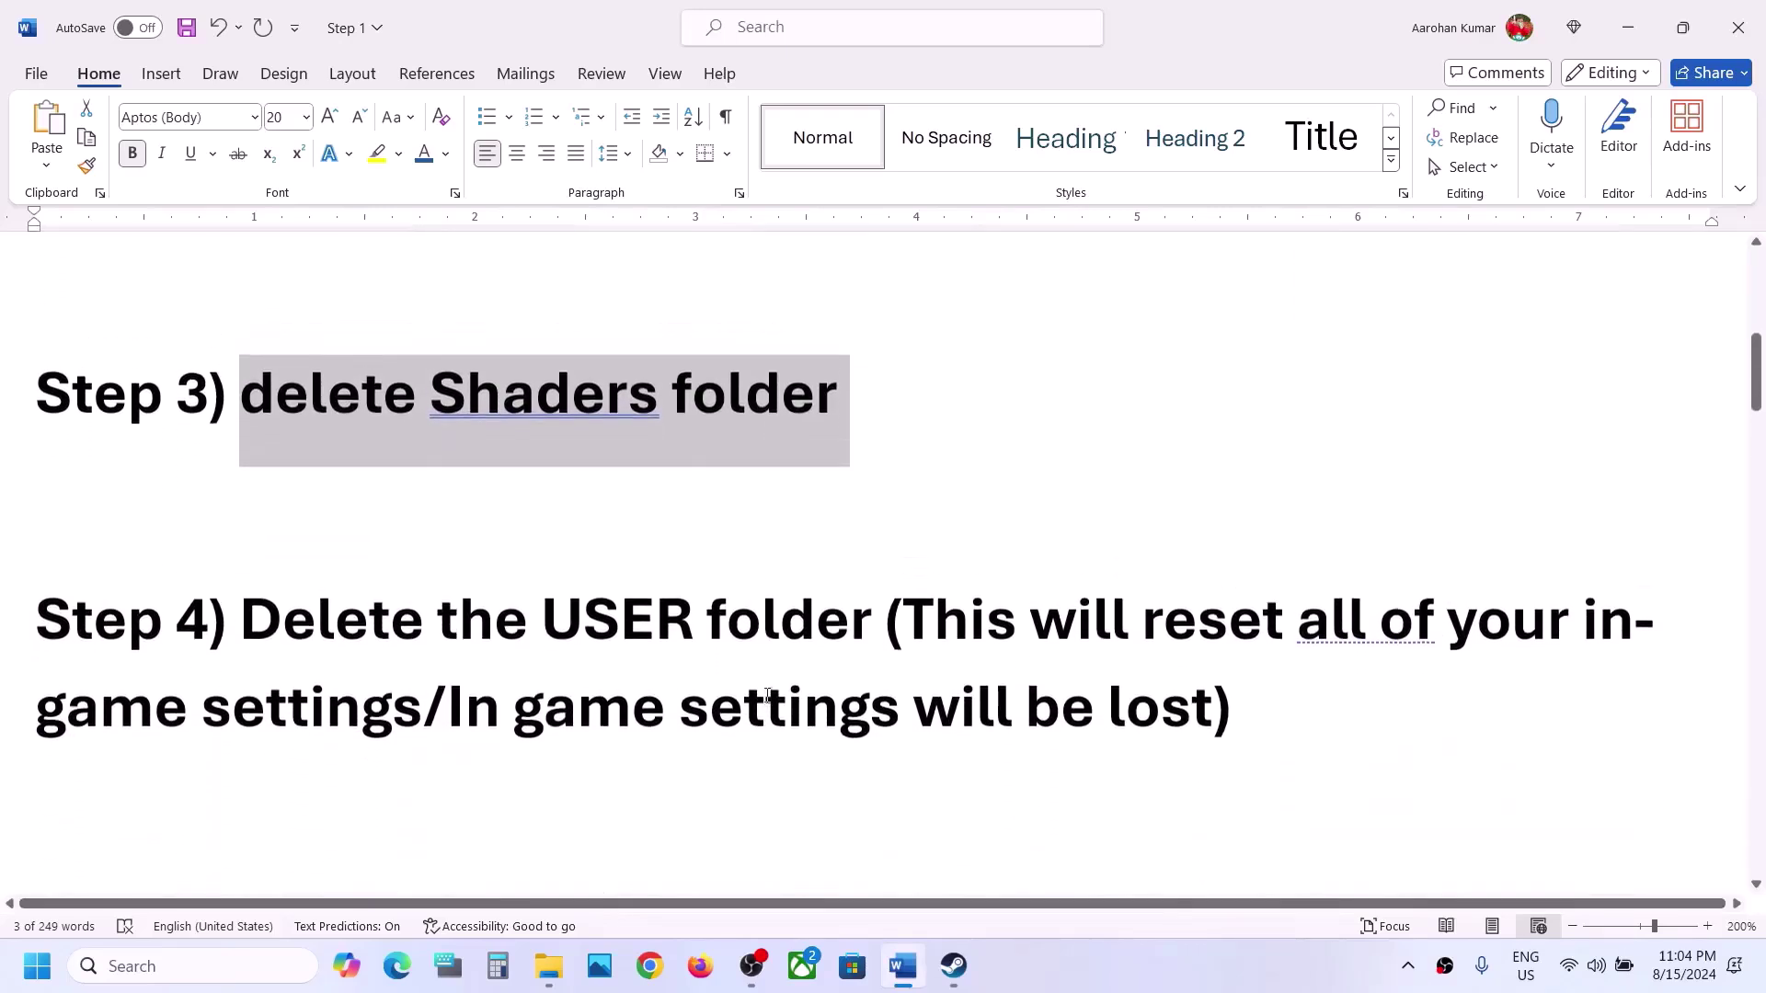
drag(244, 631, 780, 637)
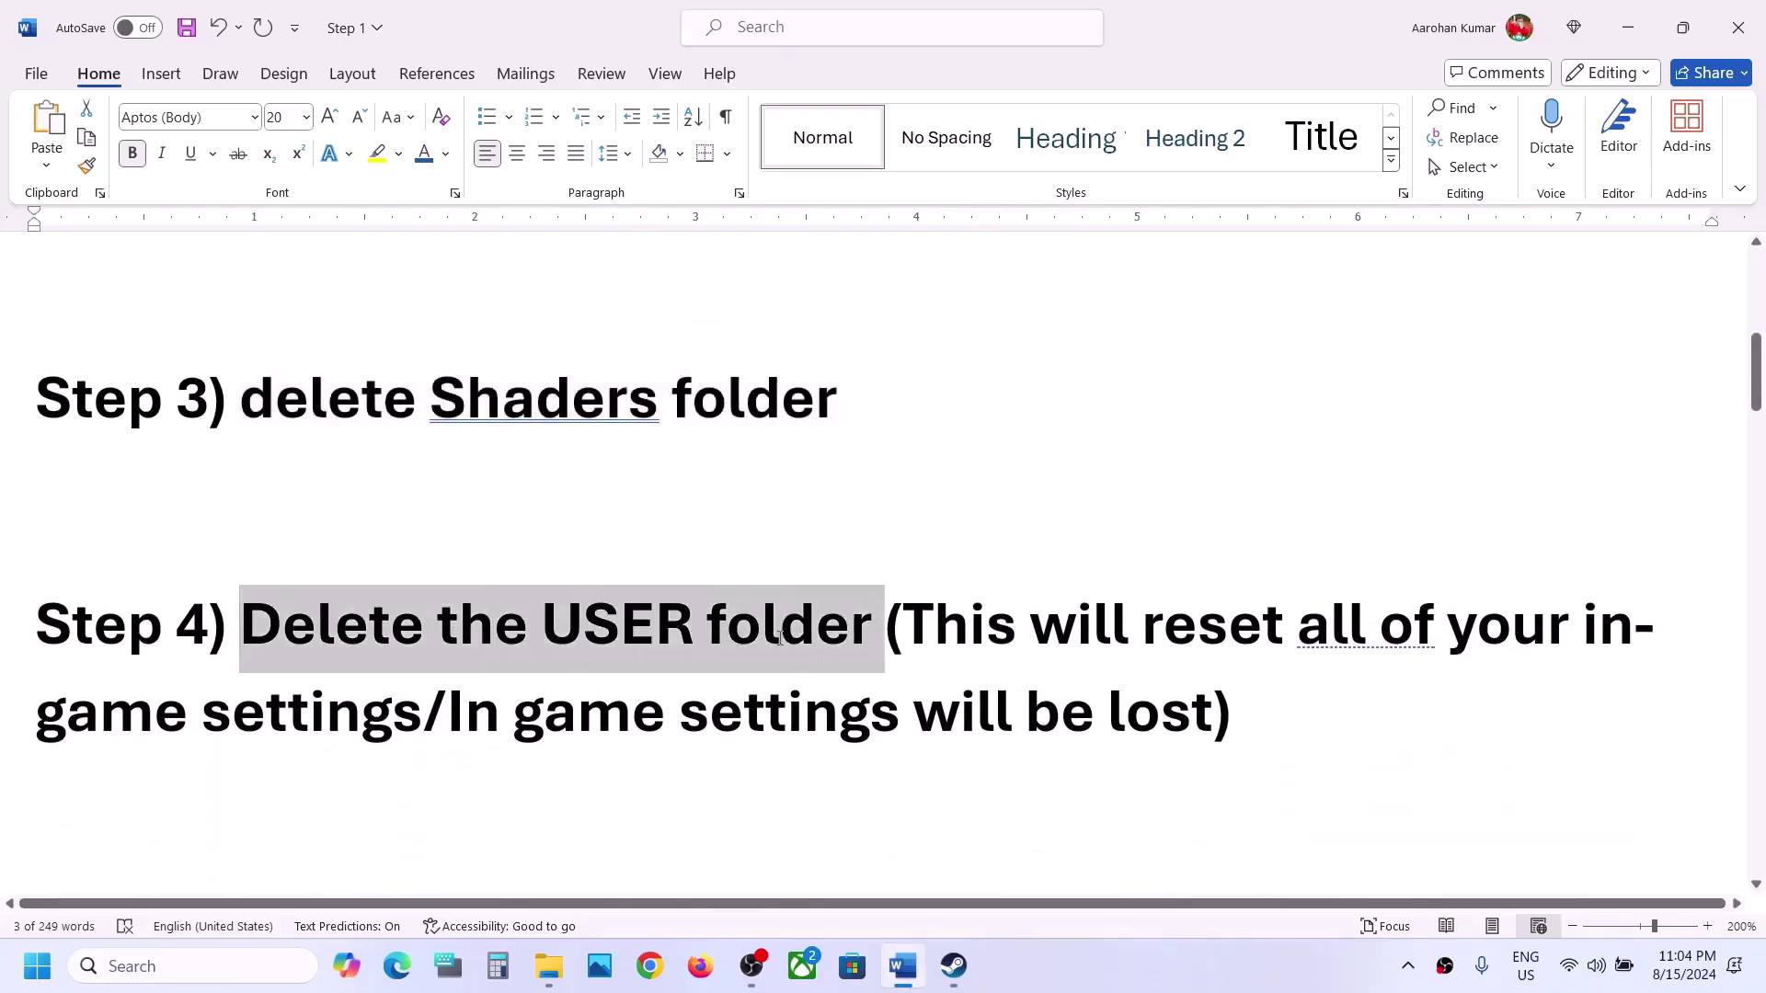
click(780, 639)
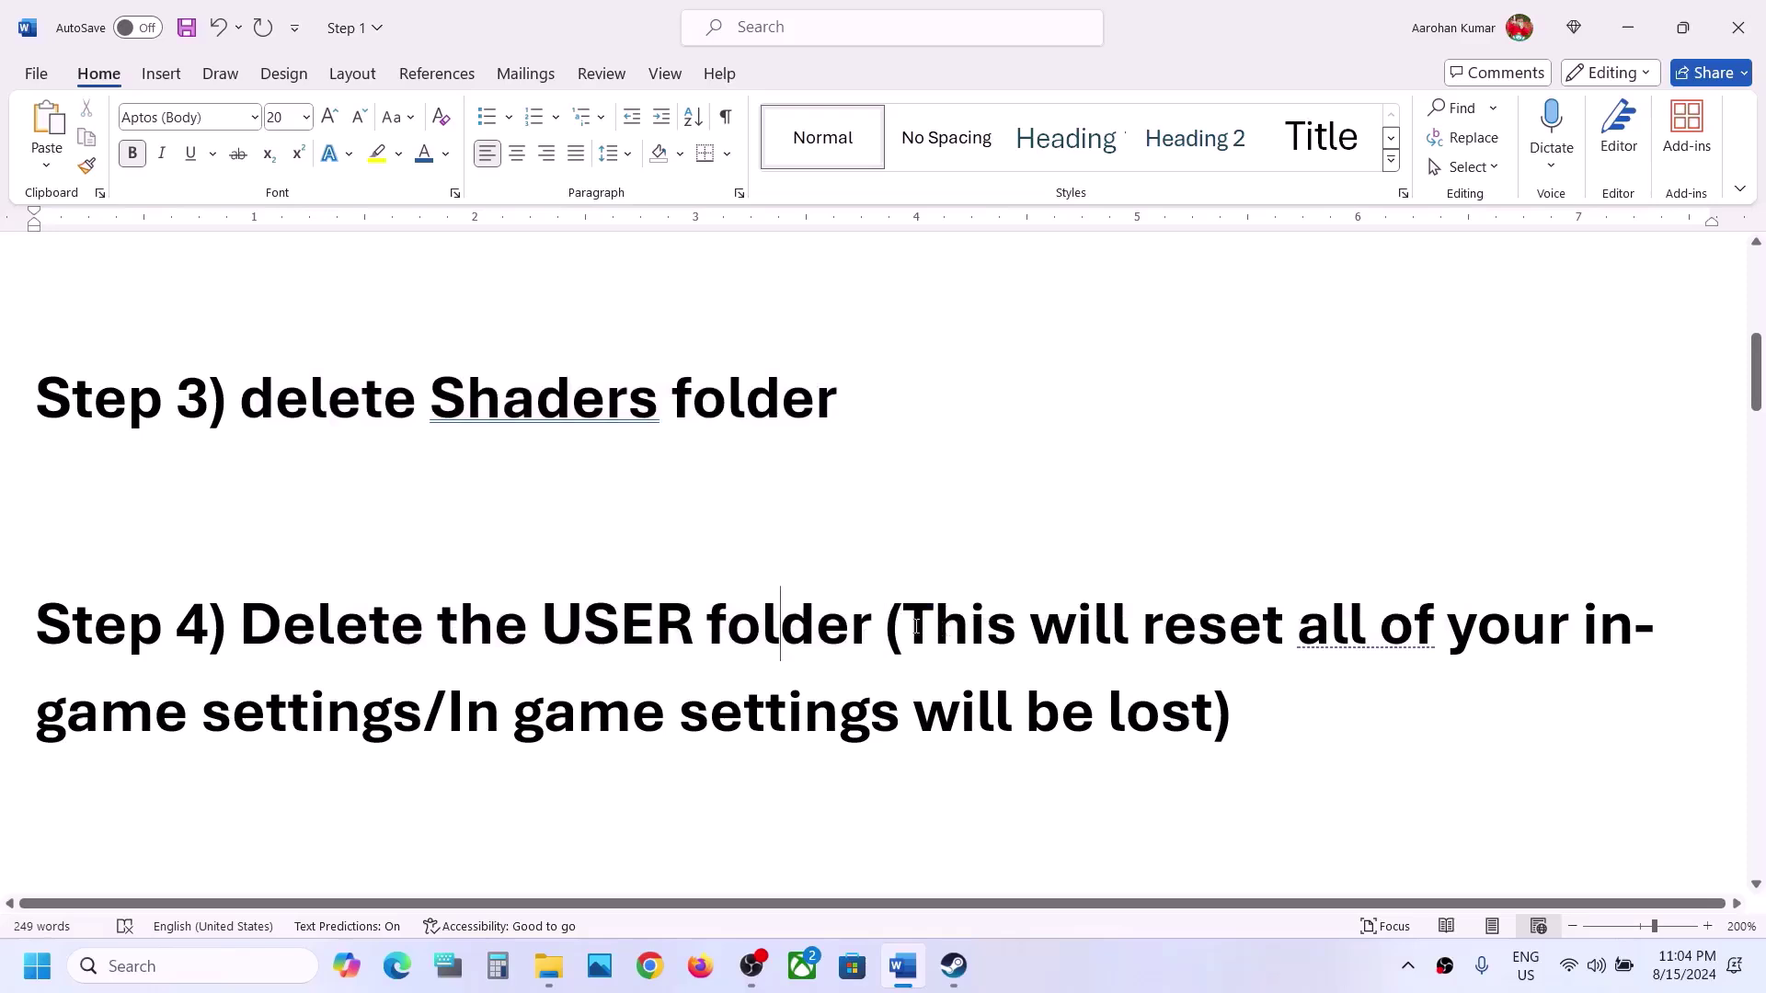
drag(915, 628, 1476, 594)
drag(1589, 602, 1214, 727)
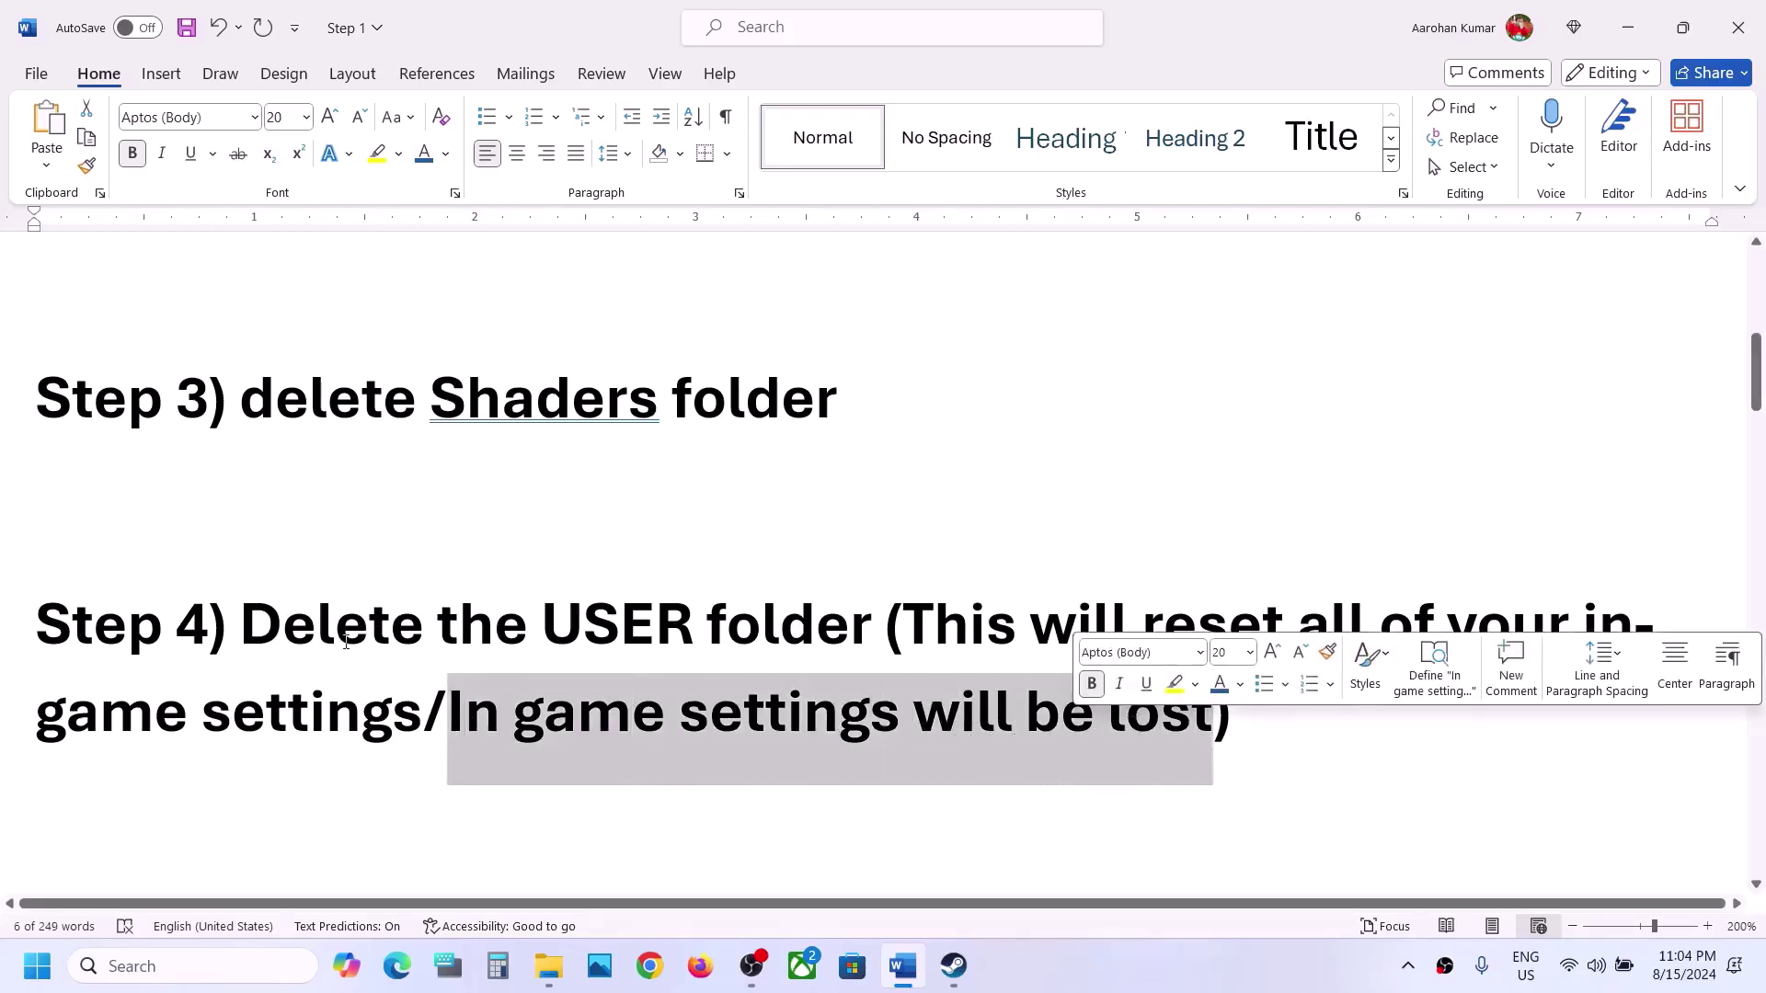
drag(346, 641, 765, 635)
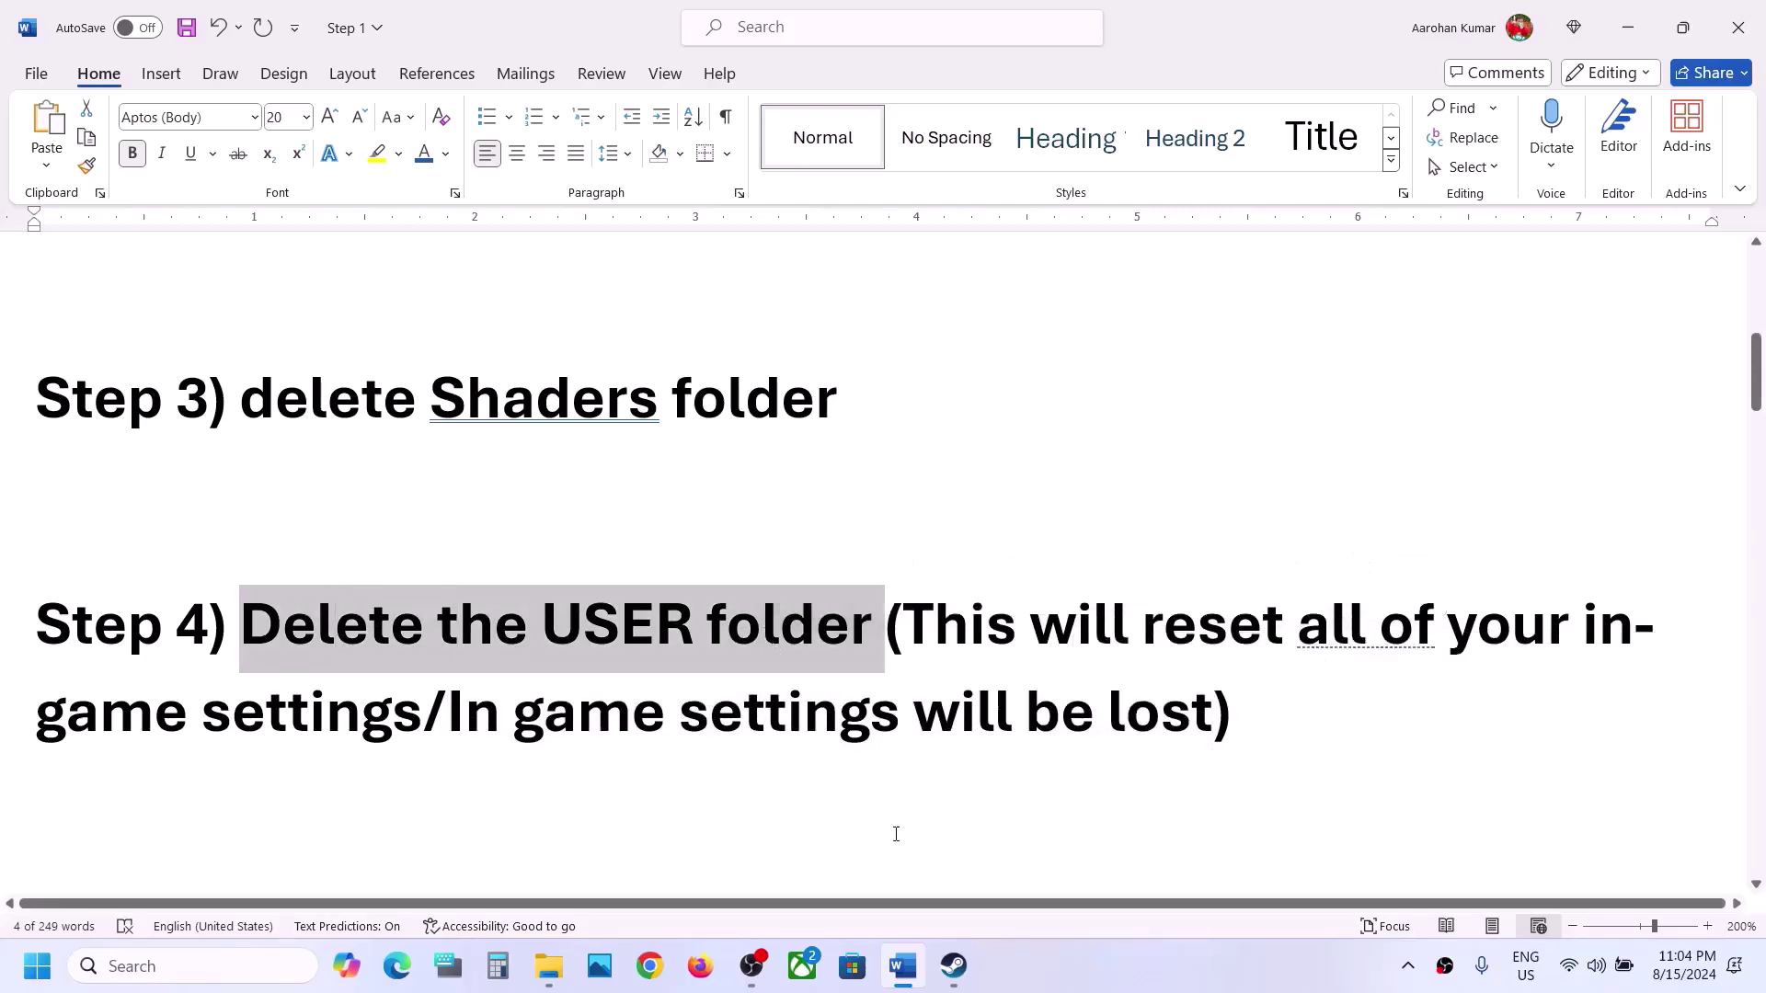
Switch to Steam and browse the local files of Hunt: Showdown 1896
click(954, 966)
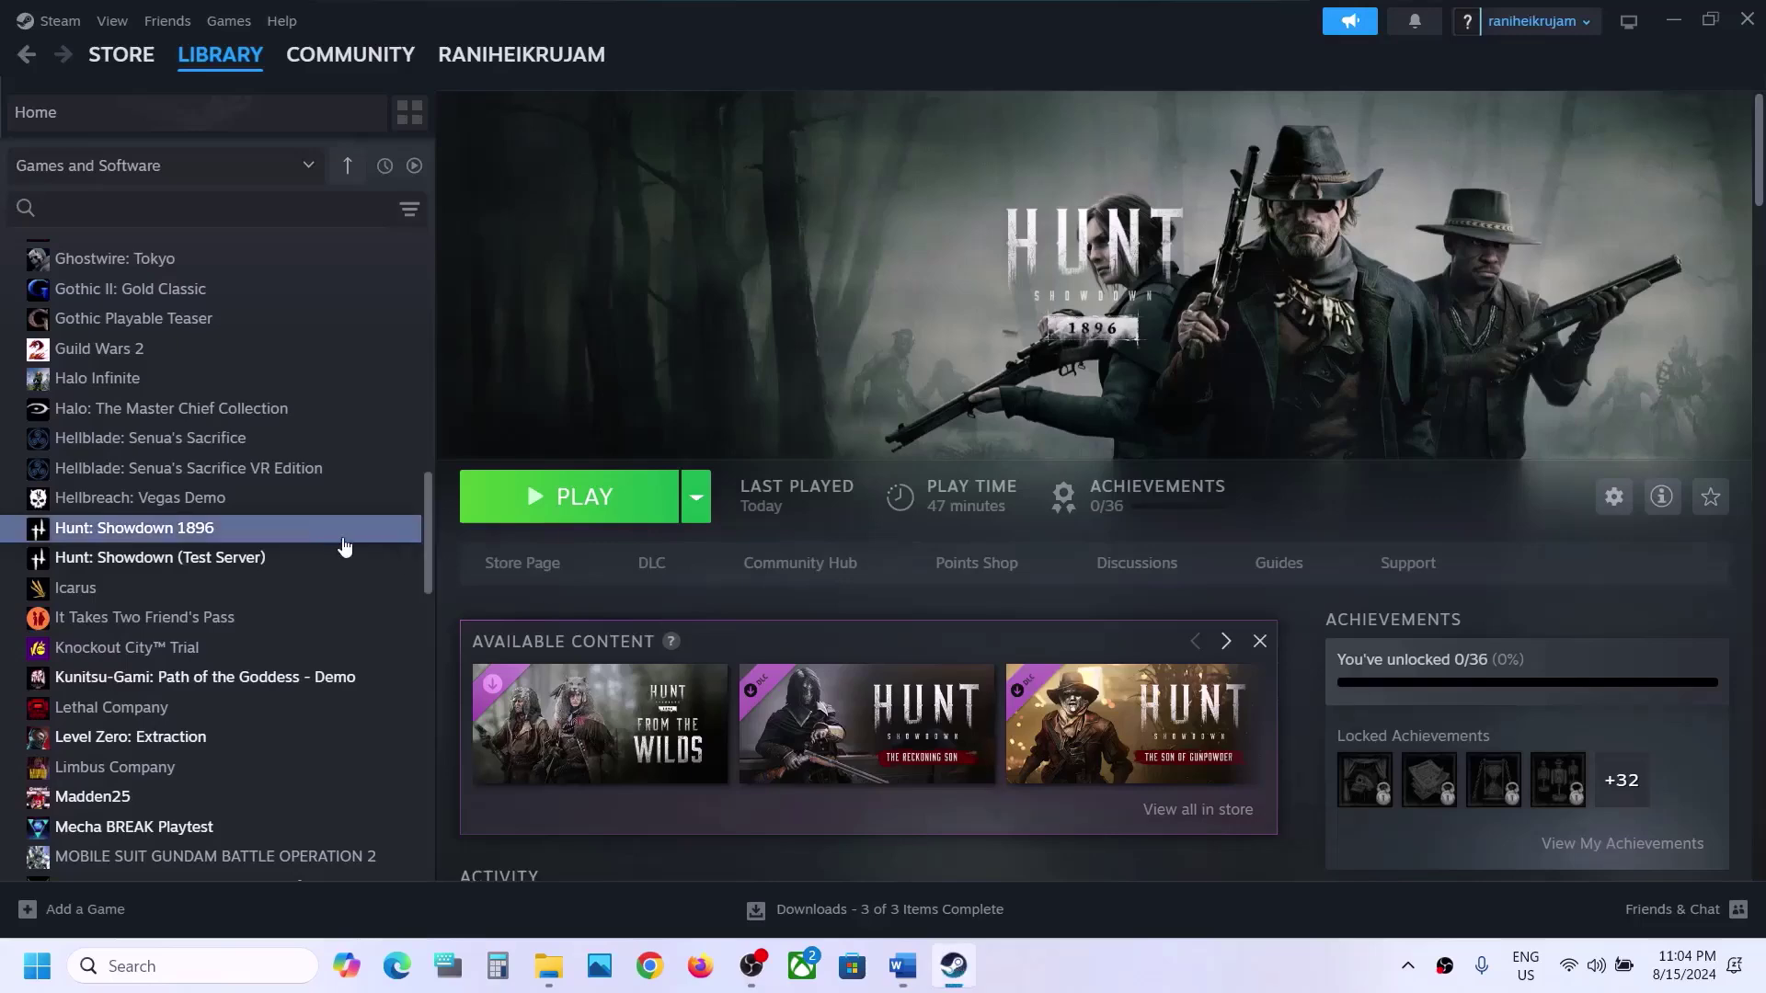
right_click(307, 538)
mouse_move(369, 676)
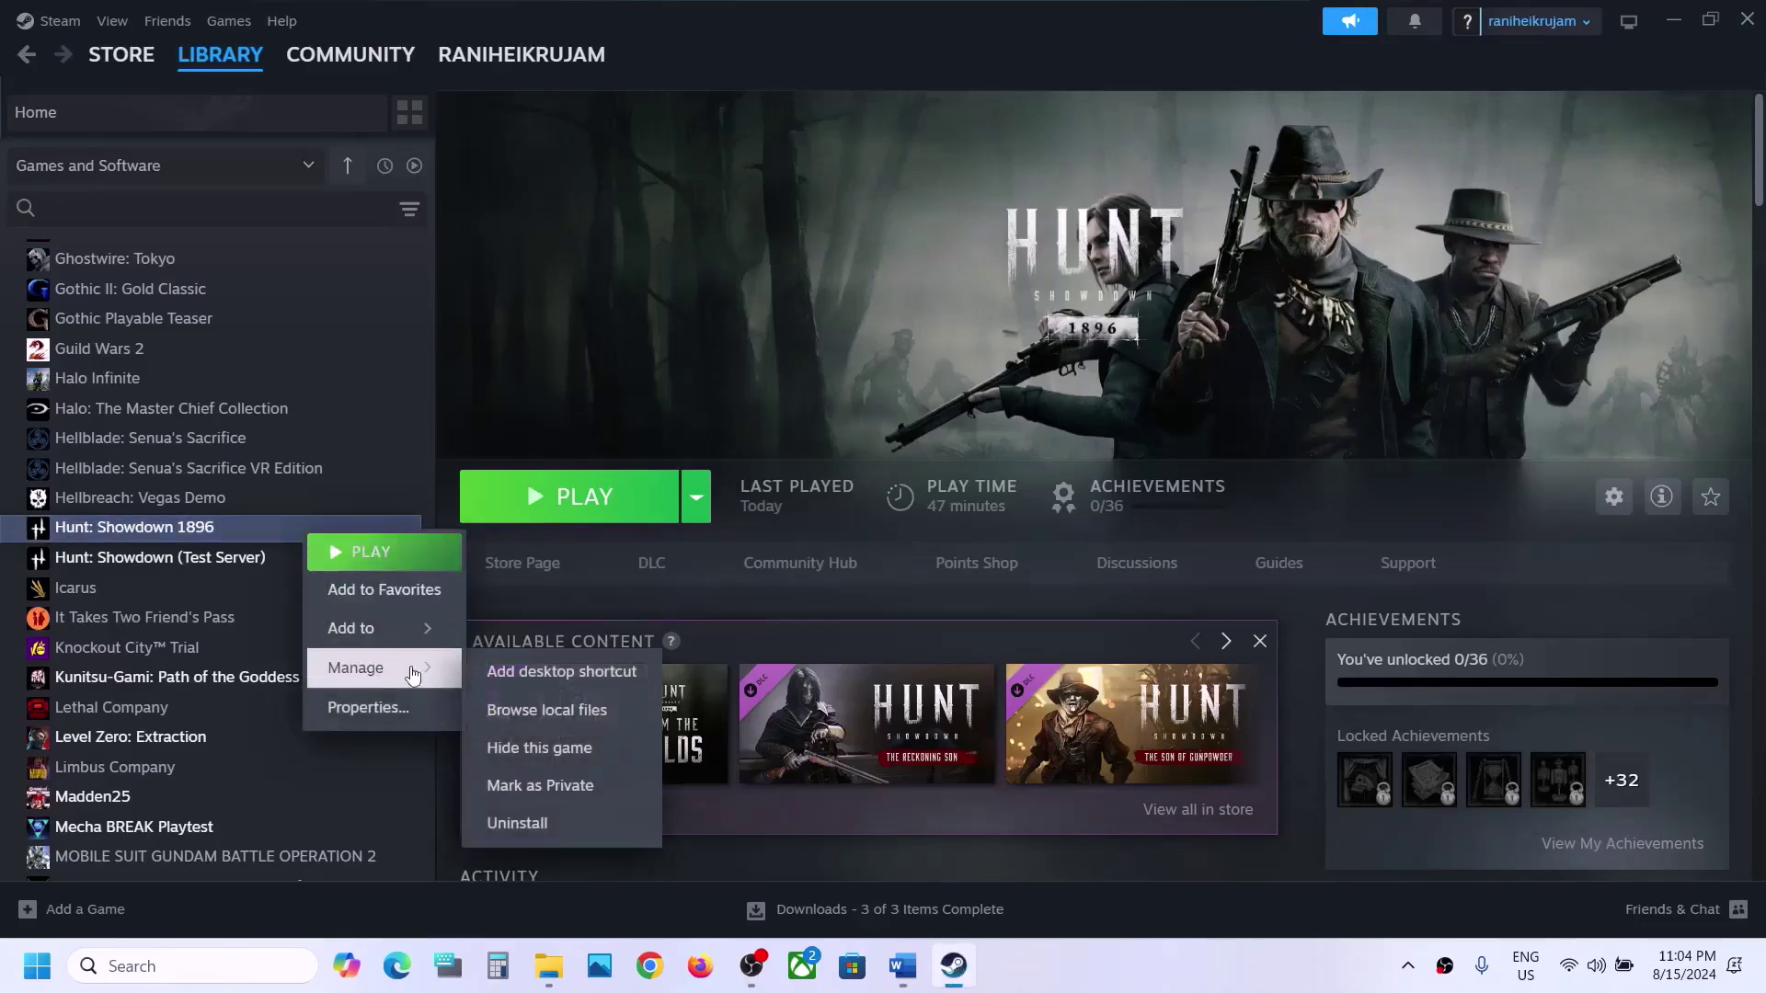
click(544, 706)
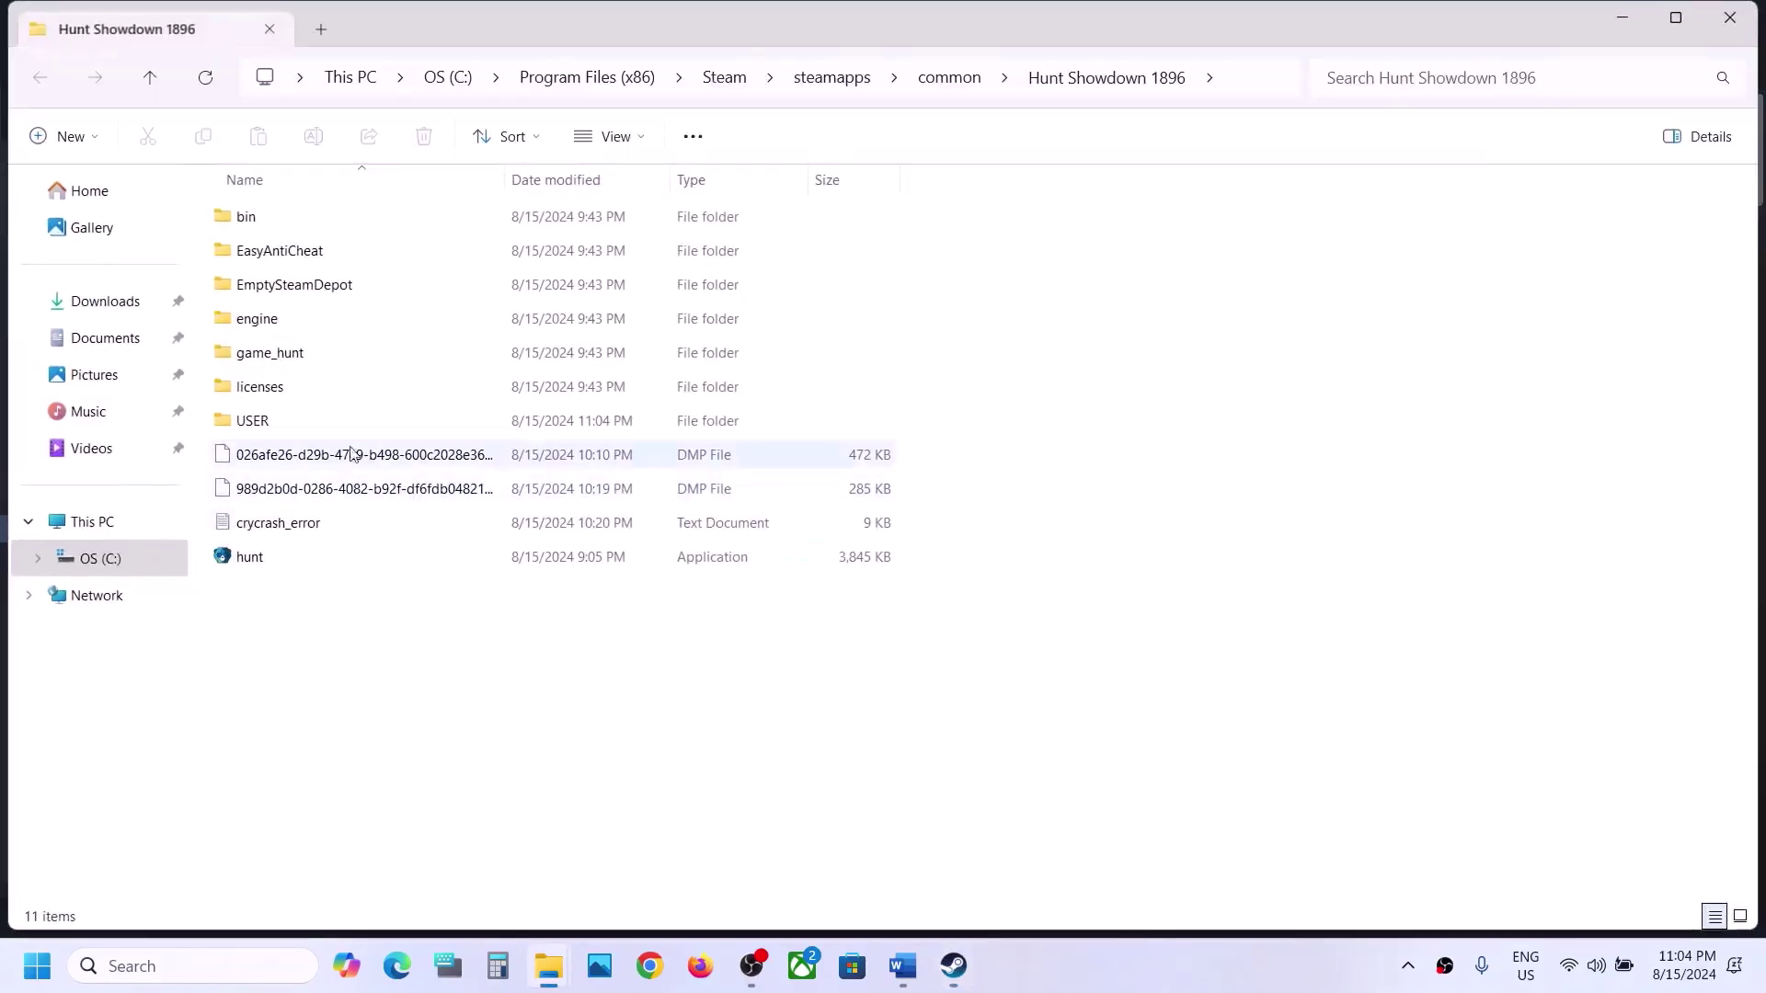
Back up the game's USER folder by copying it to the desktop
click(272, 423)
right_click(272, 423)
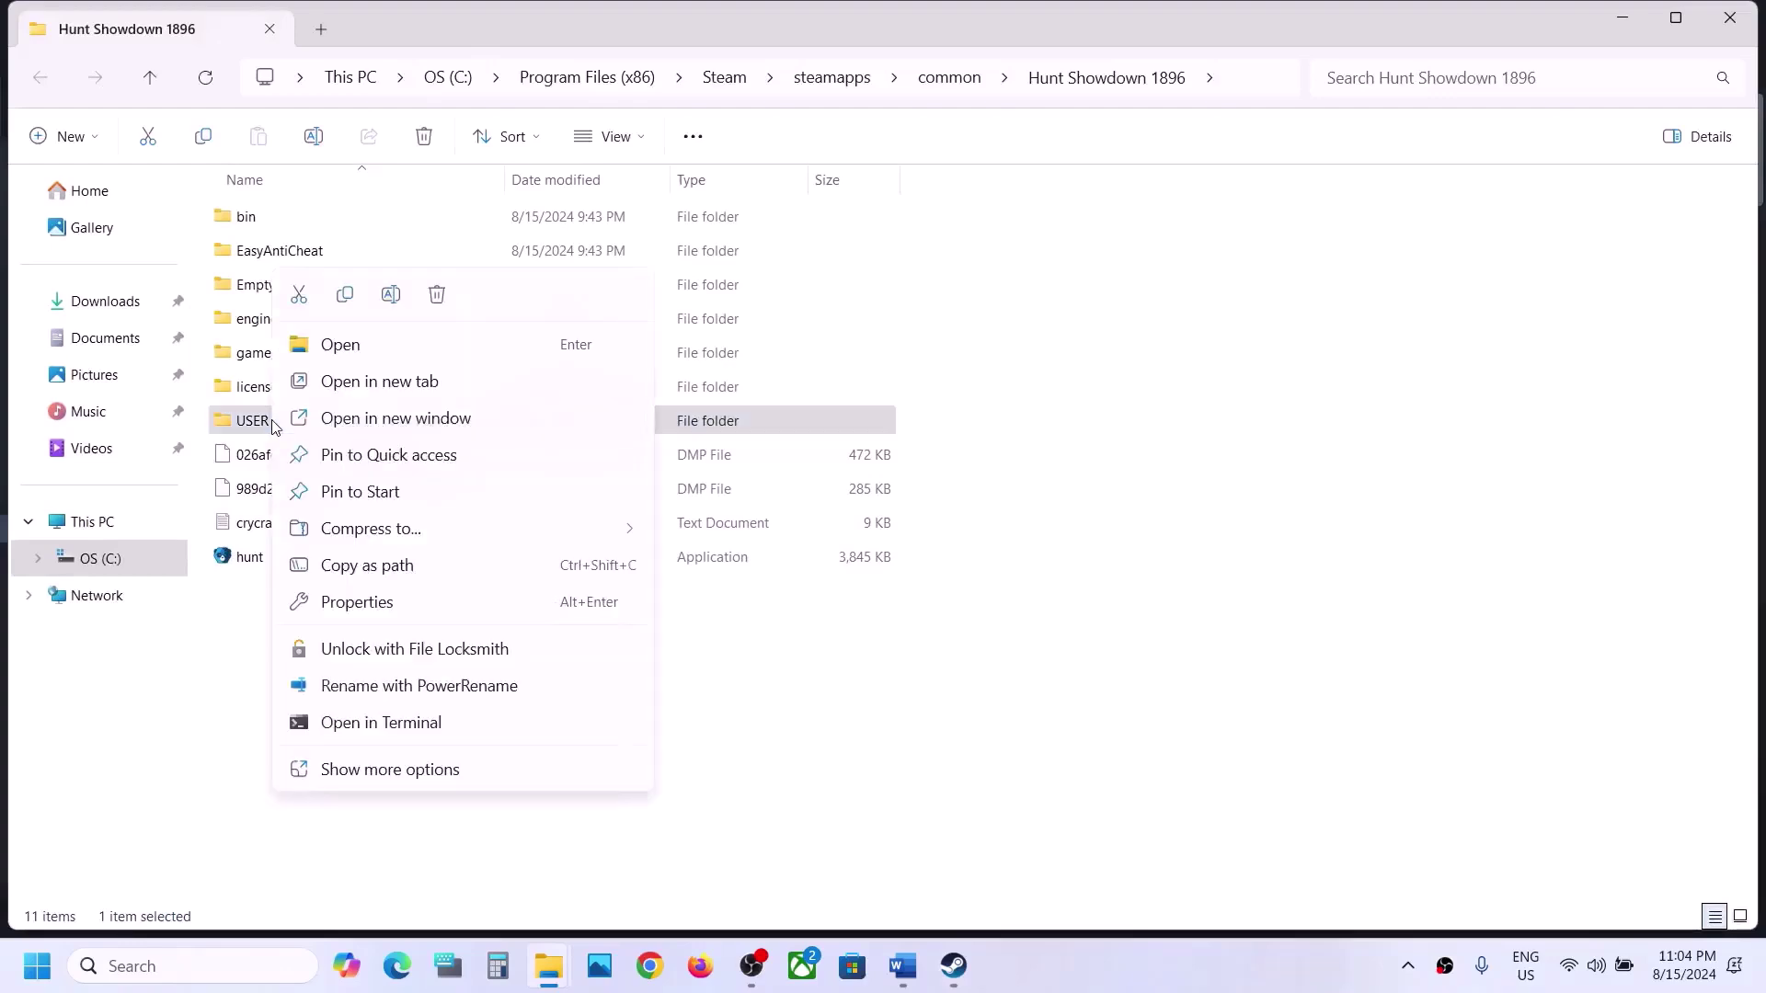
click(344, 296)
key(super+d)
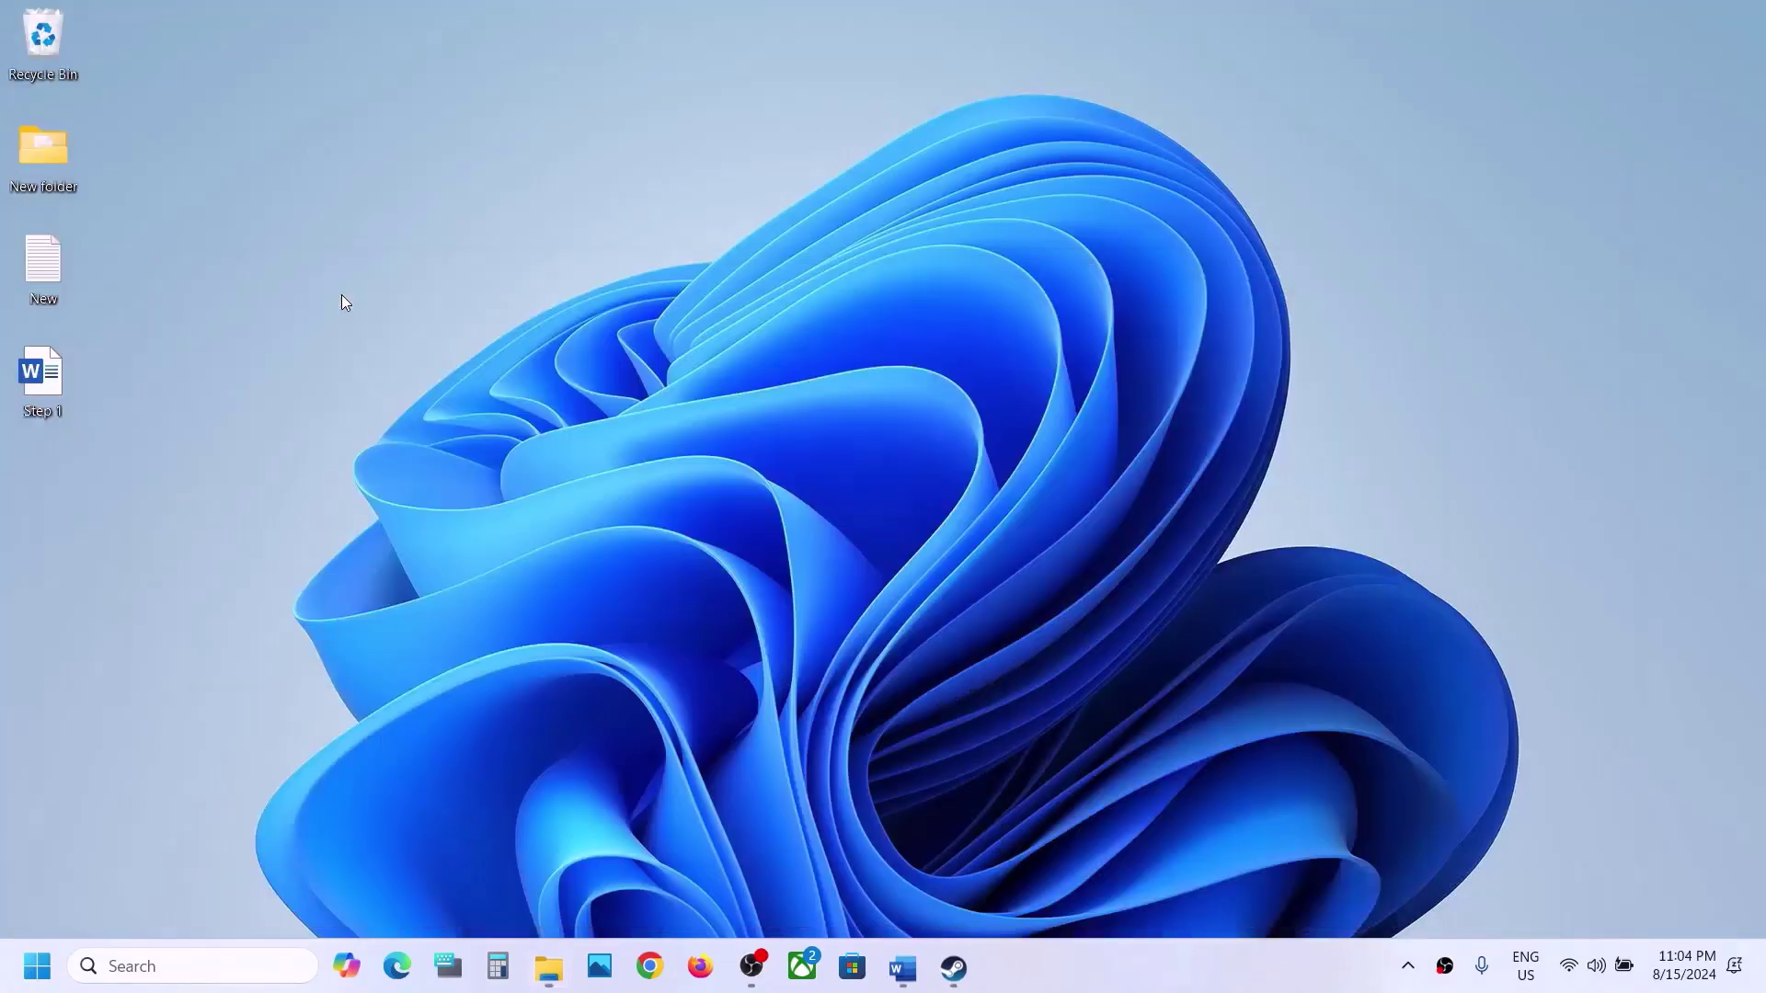
key(ctrl+v)
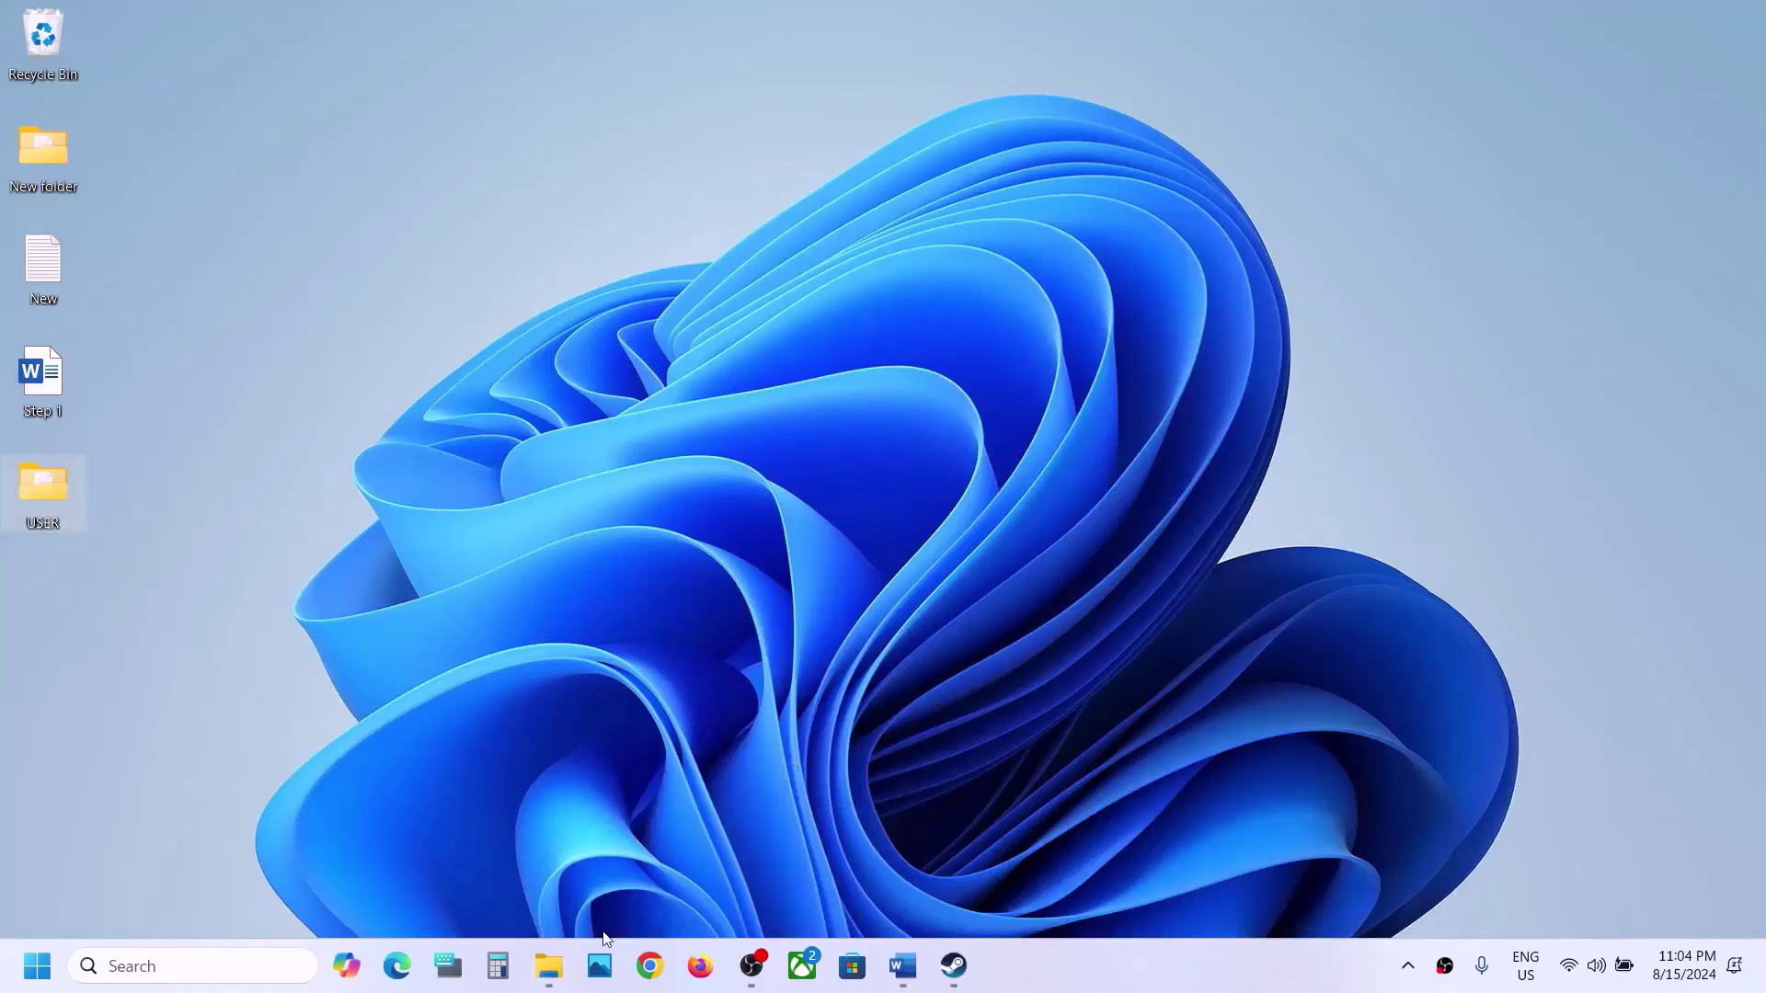
Return to the Hunt Showdown 1896 folder, delete the USER folder and switch back to Steam
mouse_move(570, 982)
click(646, 909)
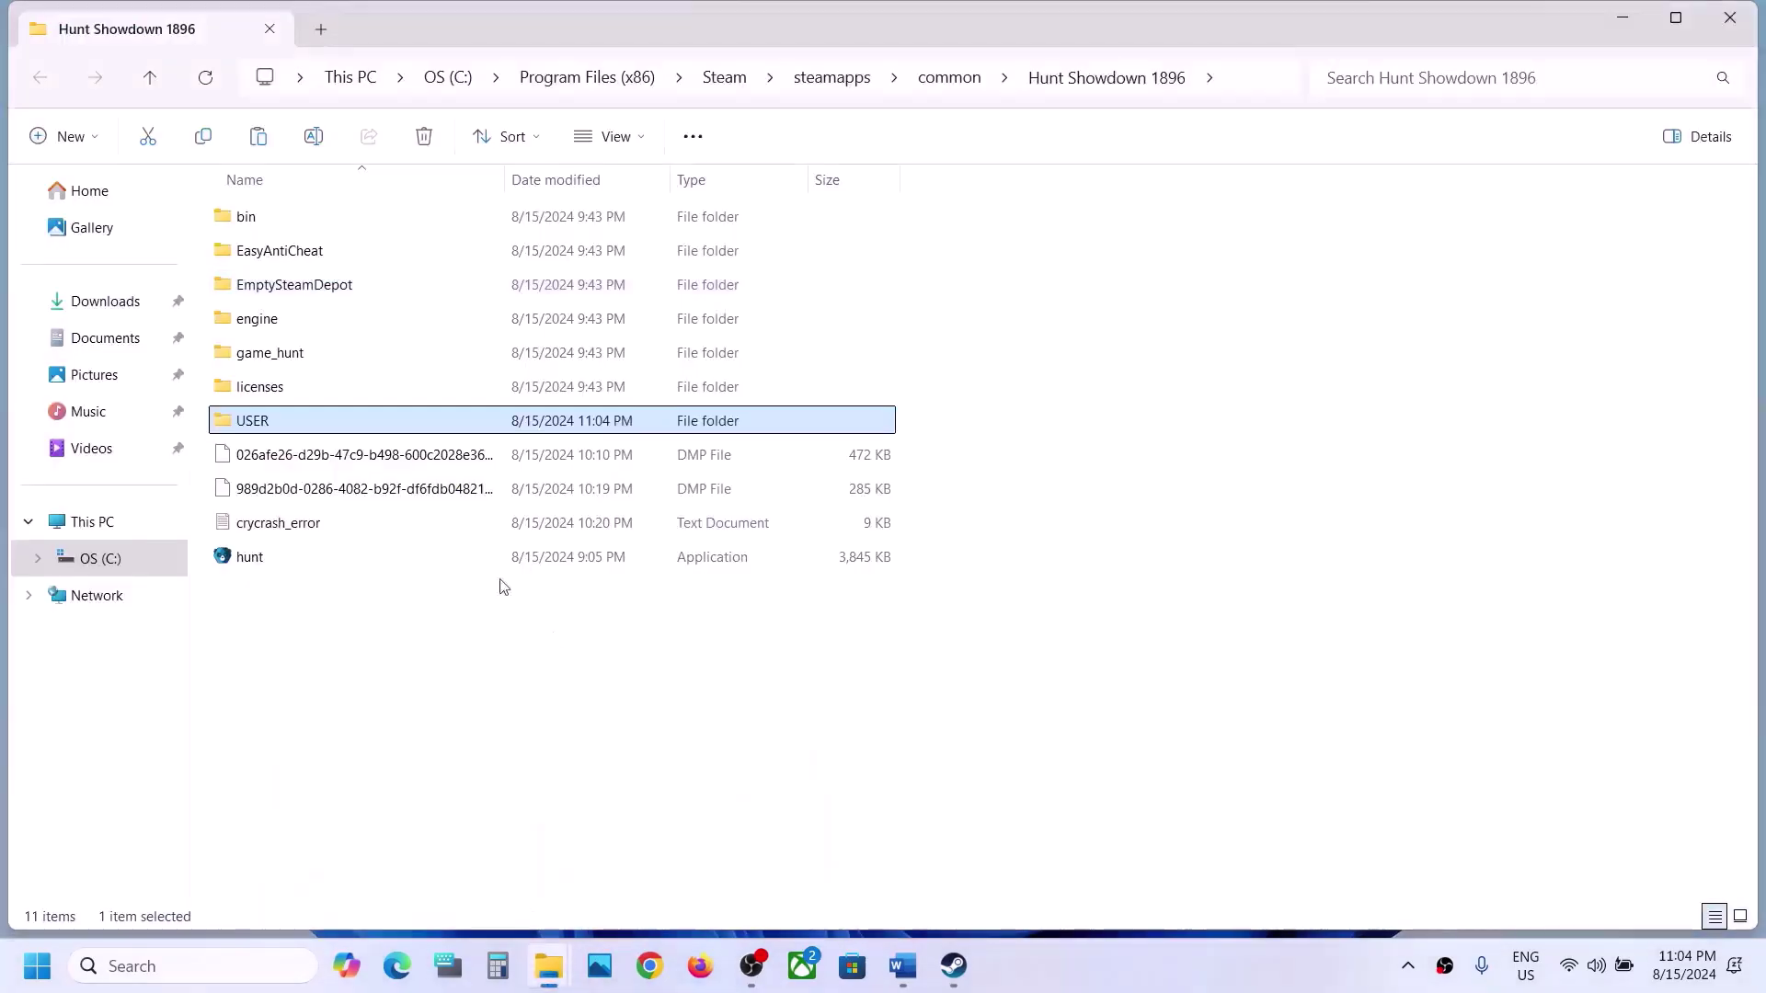
right_click(248, 433)
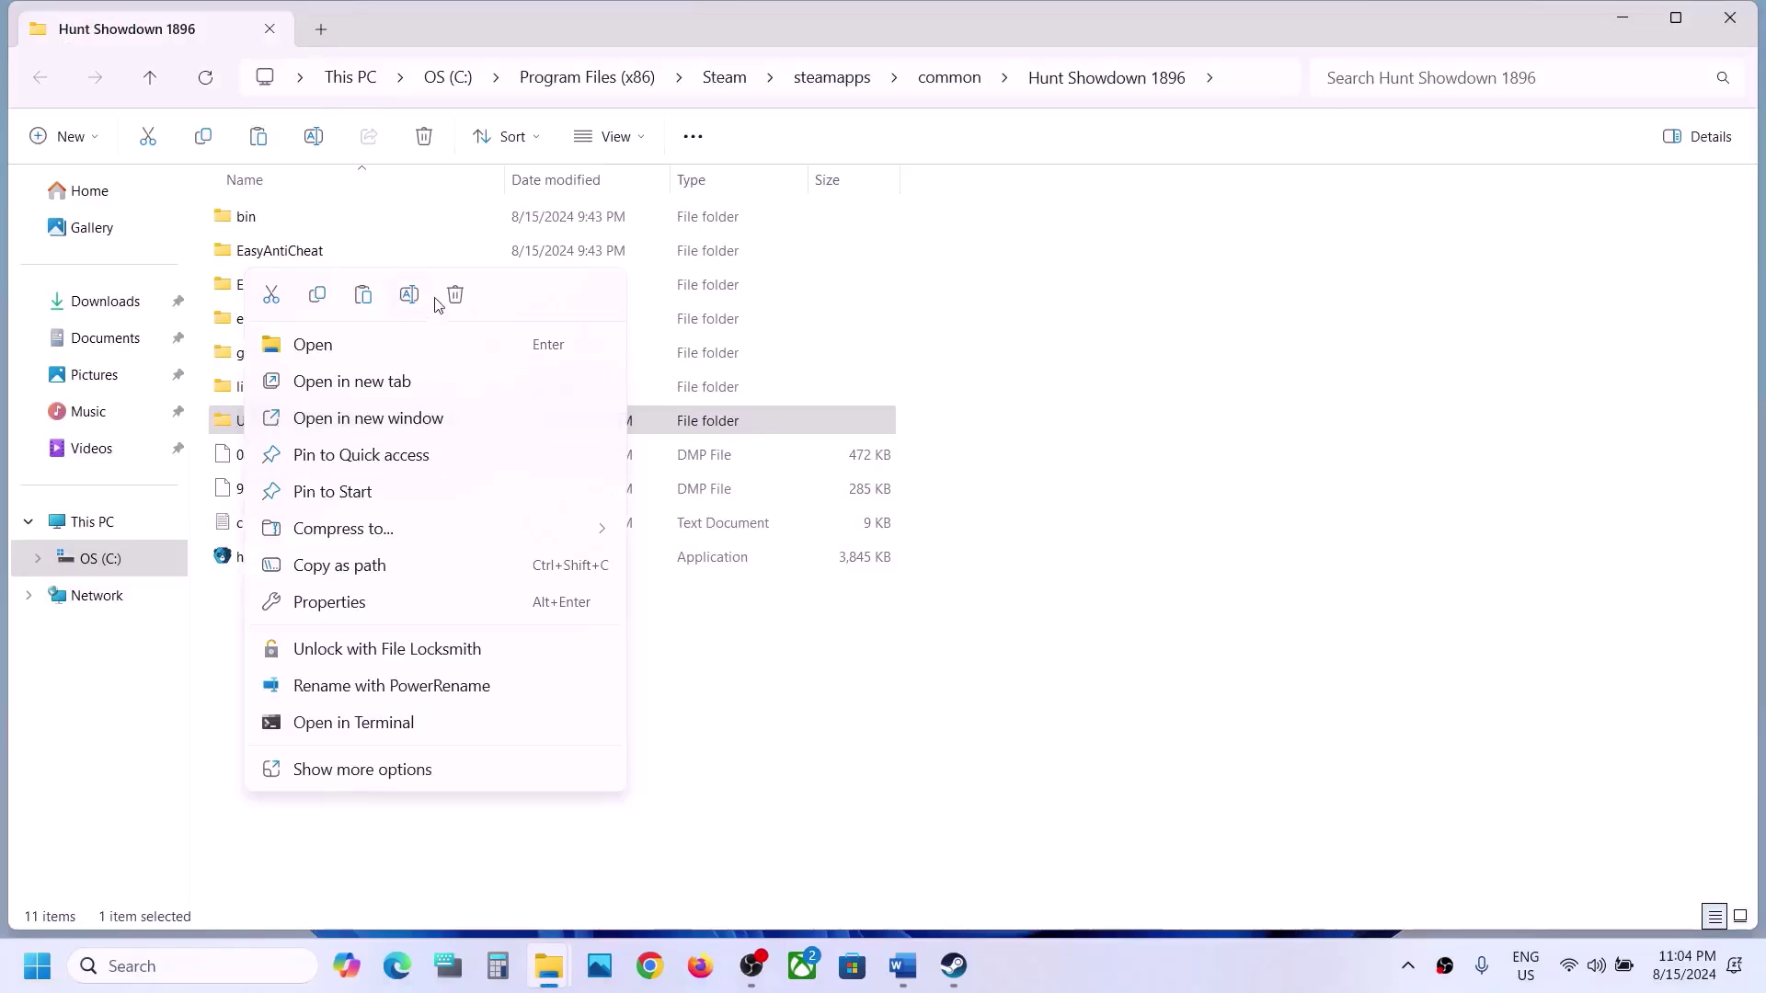
click(455, 295)
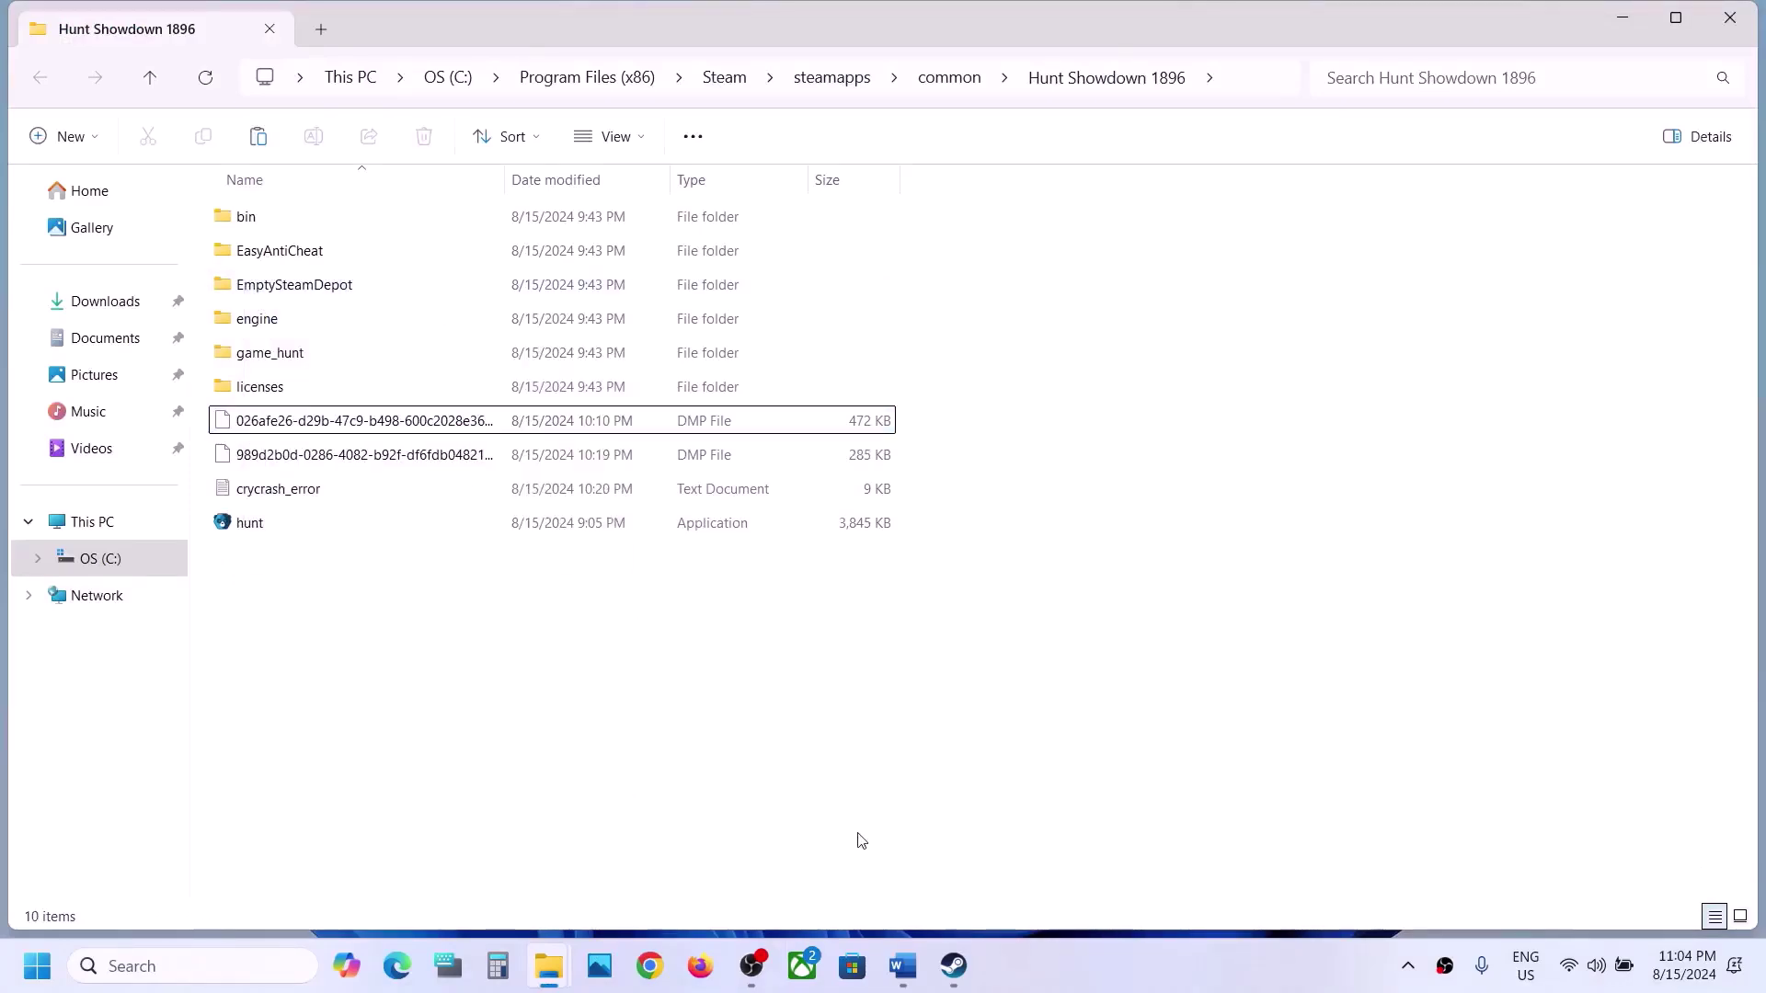
click(950, 963)
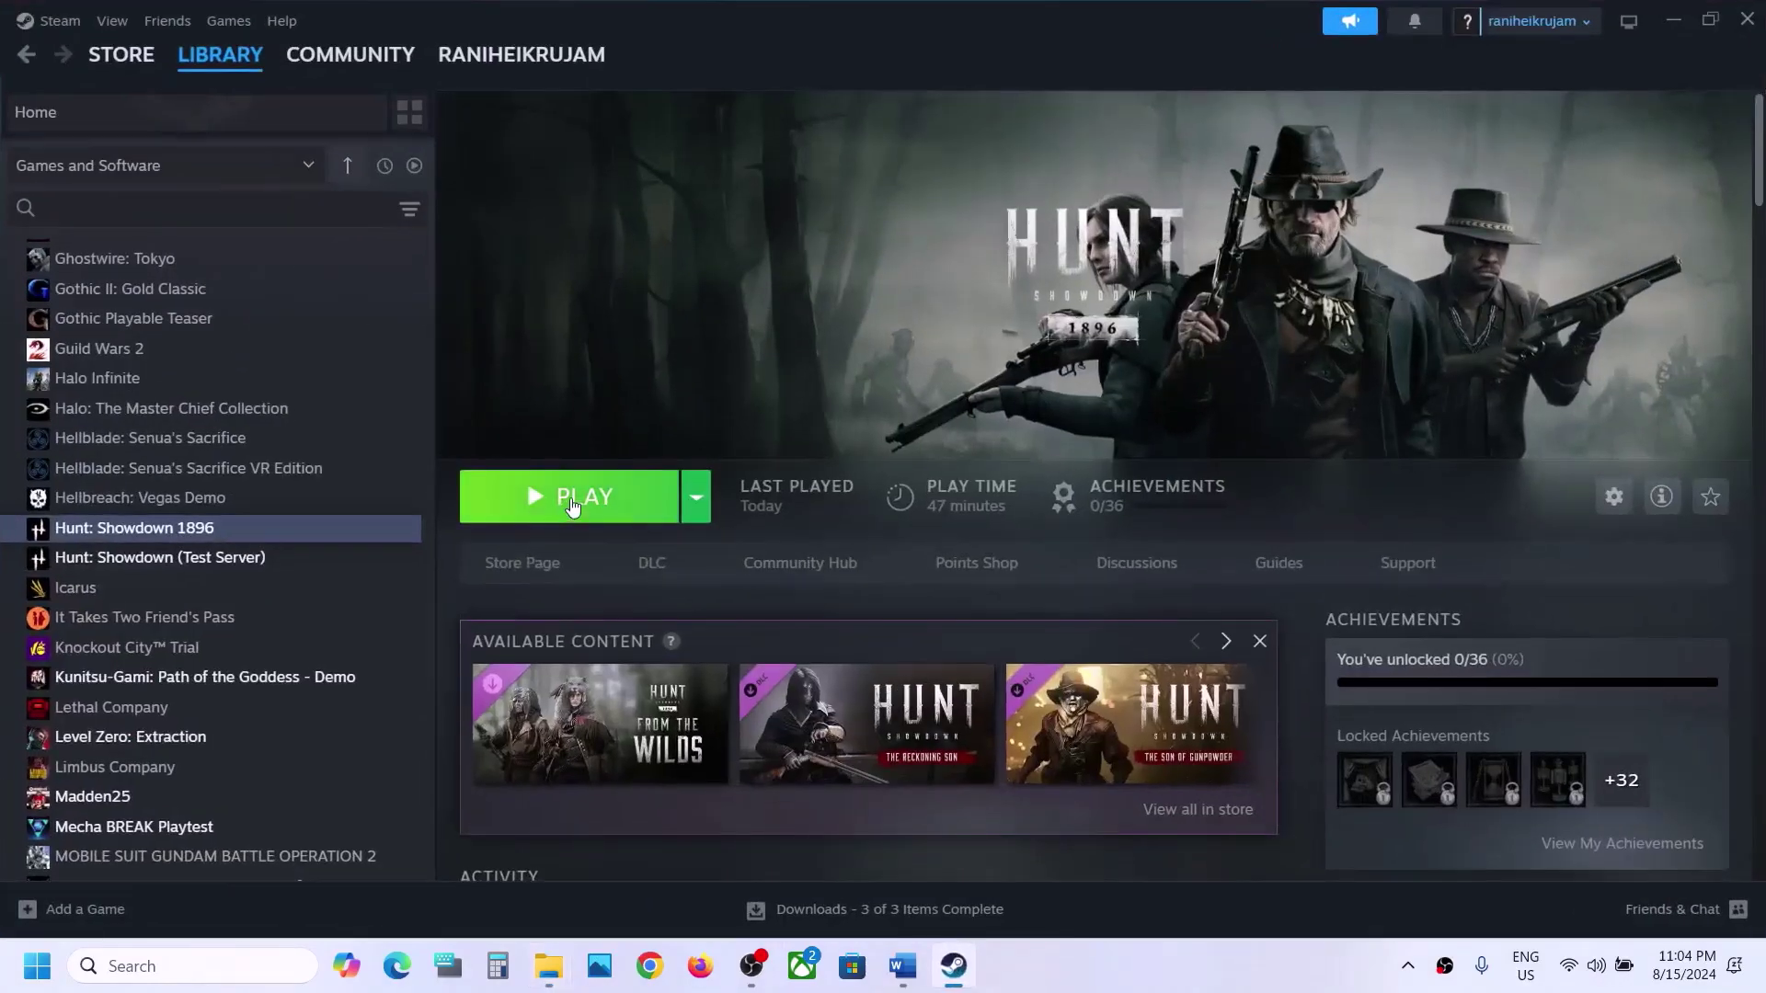
Switch to the Word document and highlight the step 5 instruction "Run the game as an administrator from the game installation folder"
click(902, 966)
scroll(763, 699, down, 4)
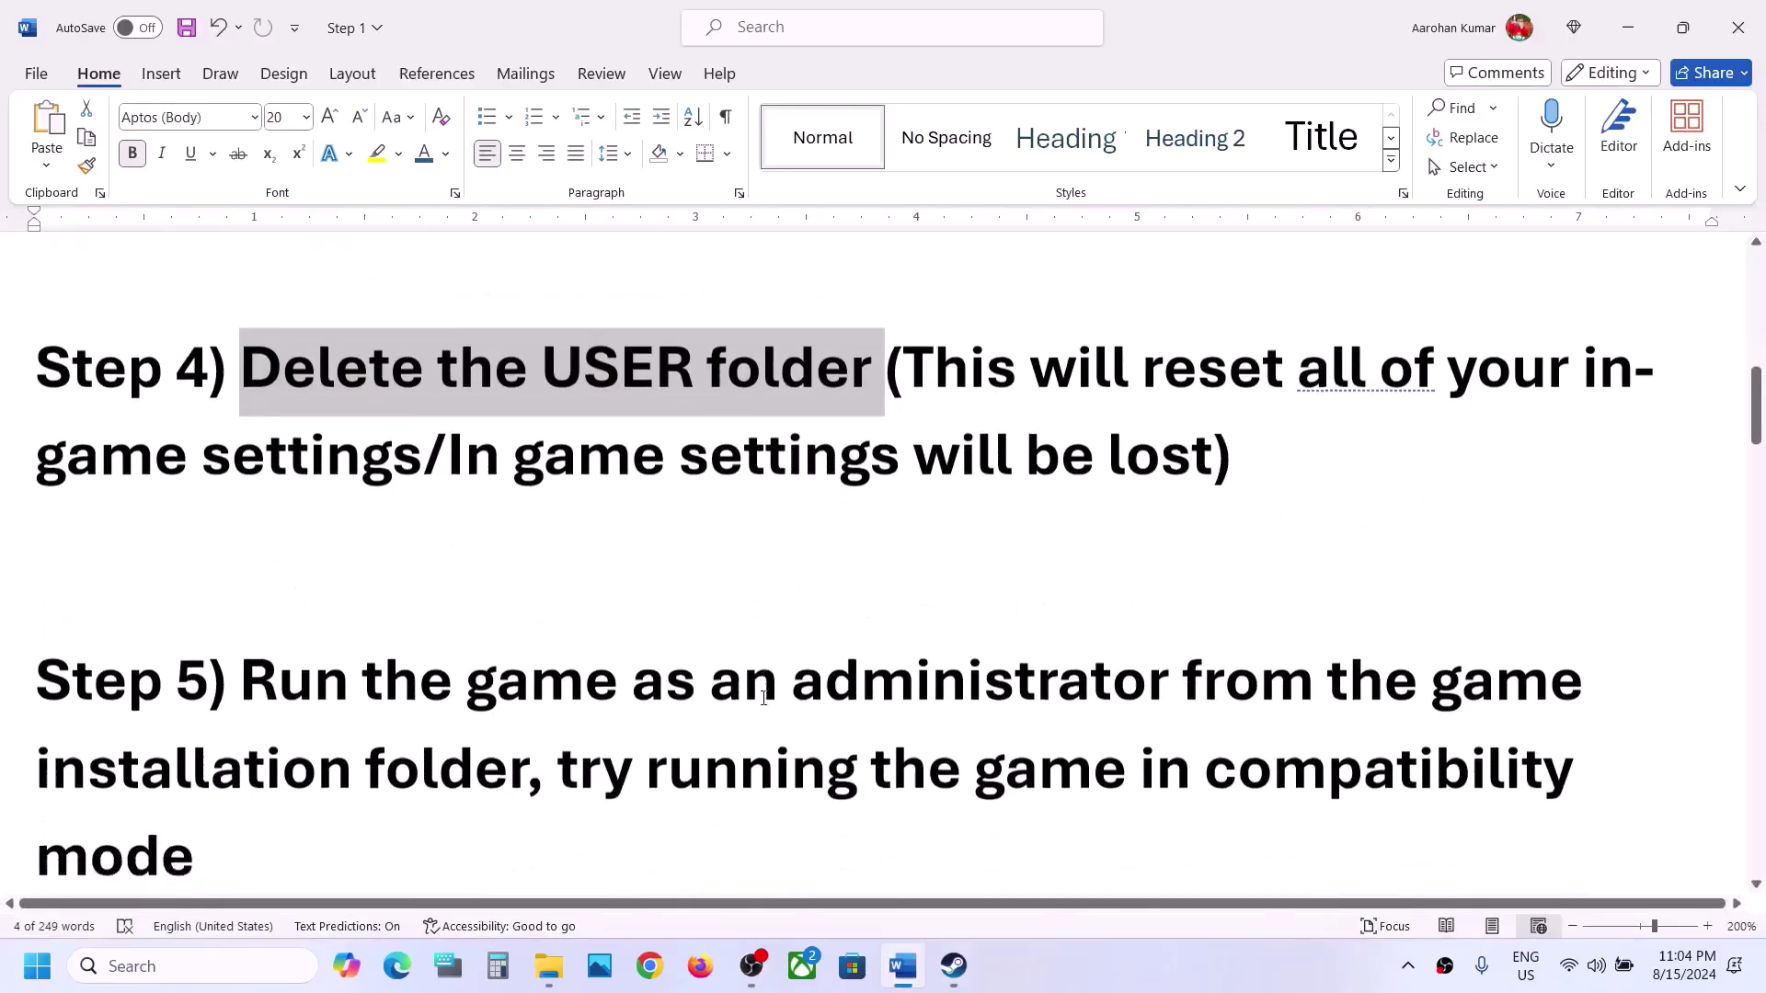
drag(243, 581, 526, 674)
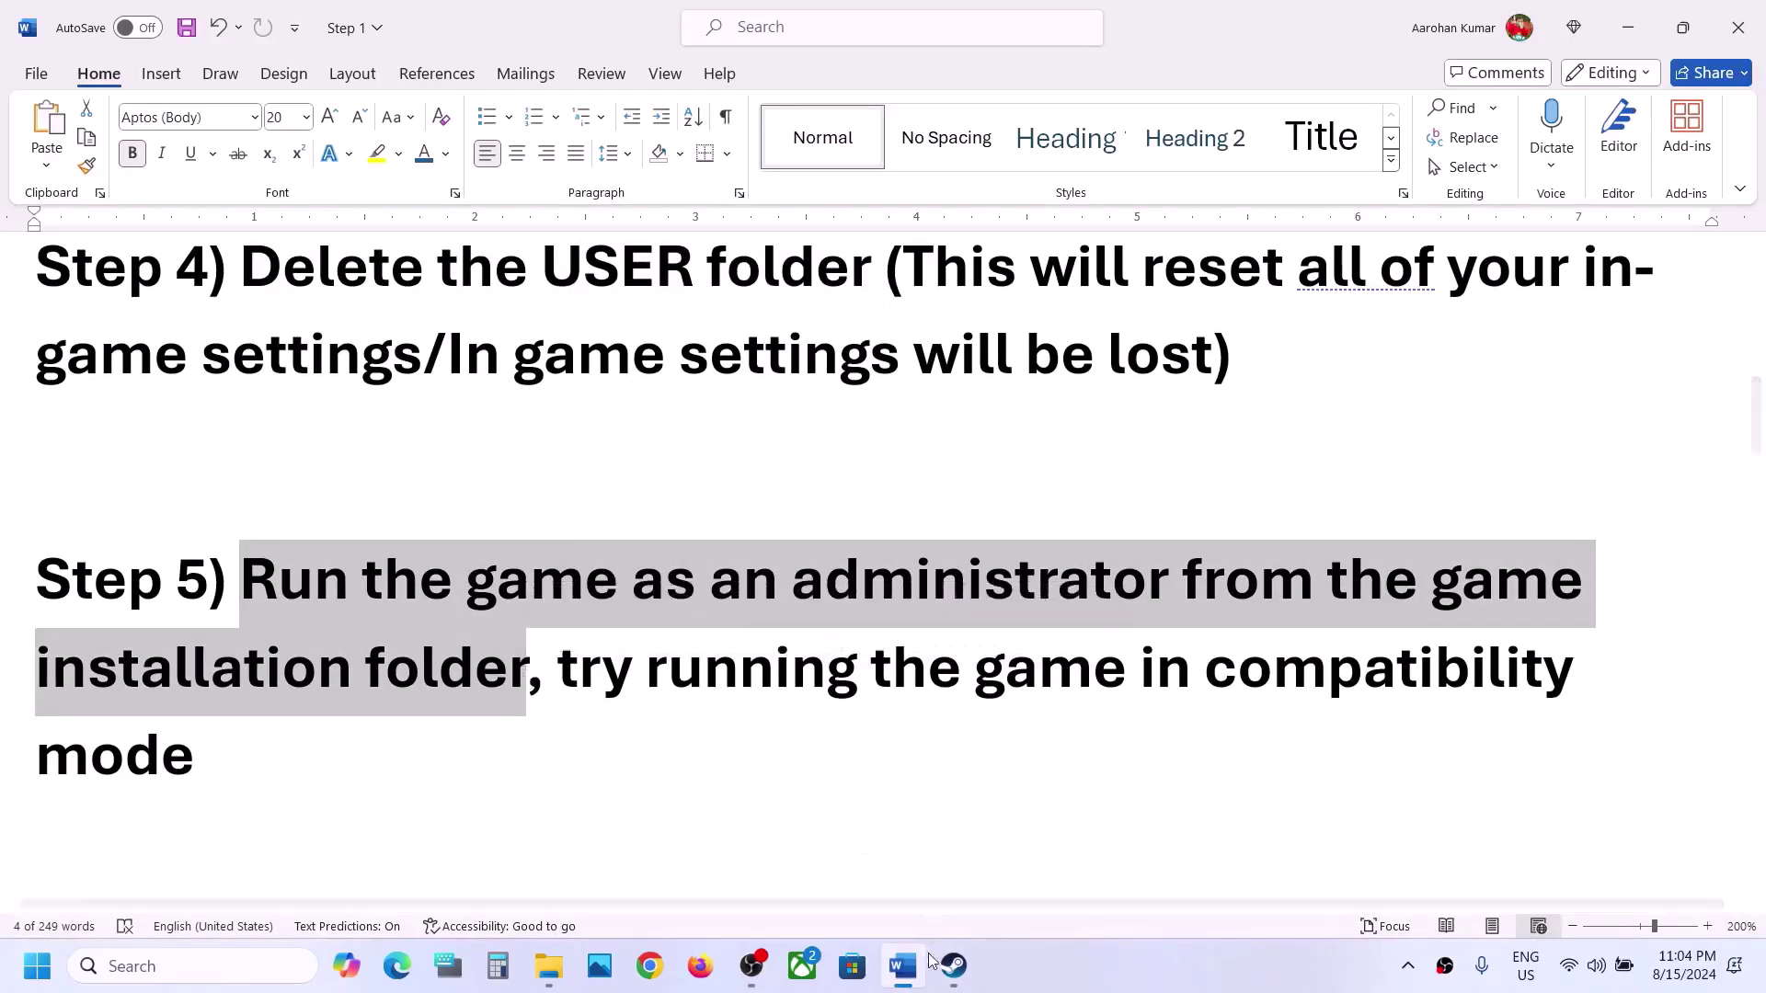
Switch to Steam, browse the local files of Hunt: Showdown 1896 and open the bin\win_x64 folder
key(alt+Tab)
right_click(197, 531)
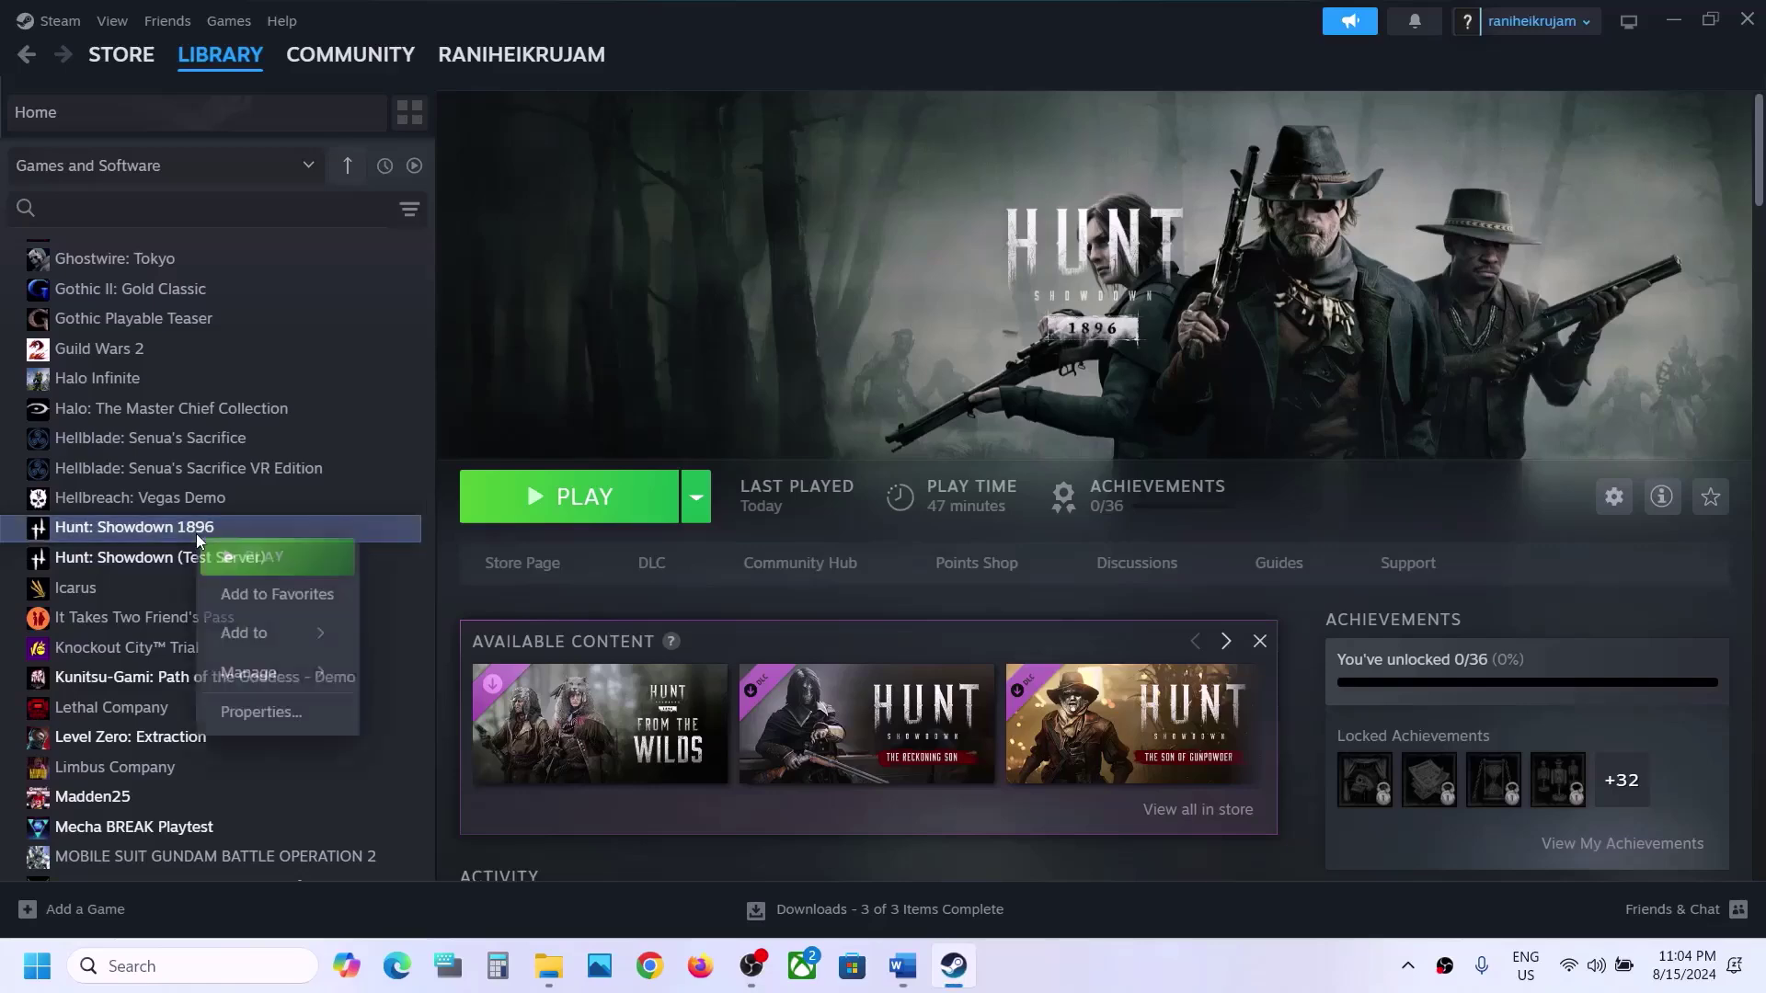
mouse_move(287, 672)
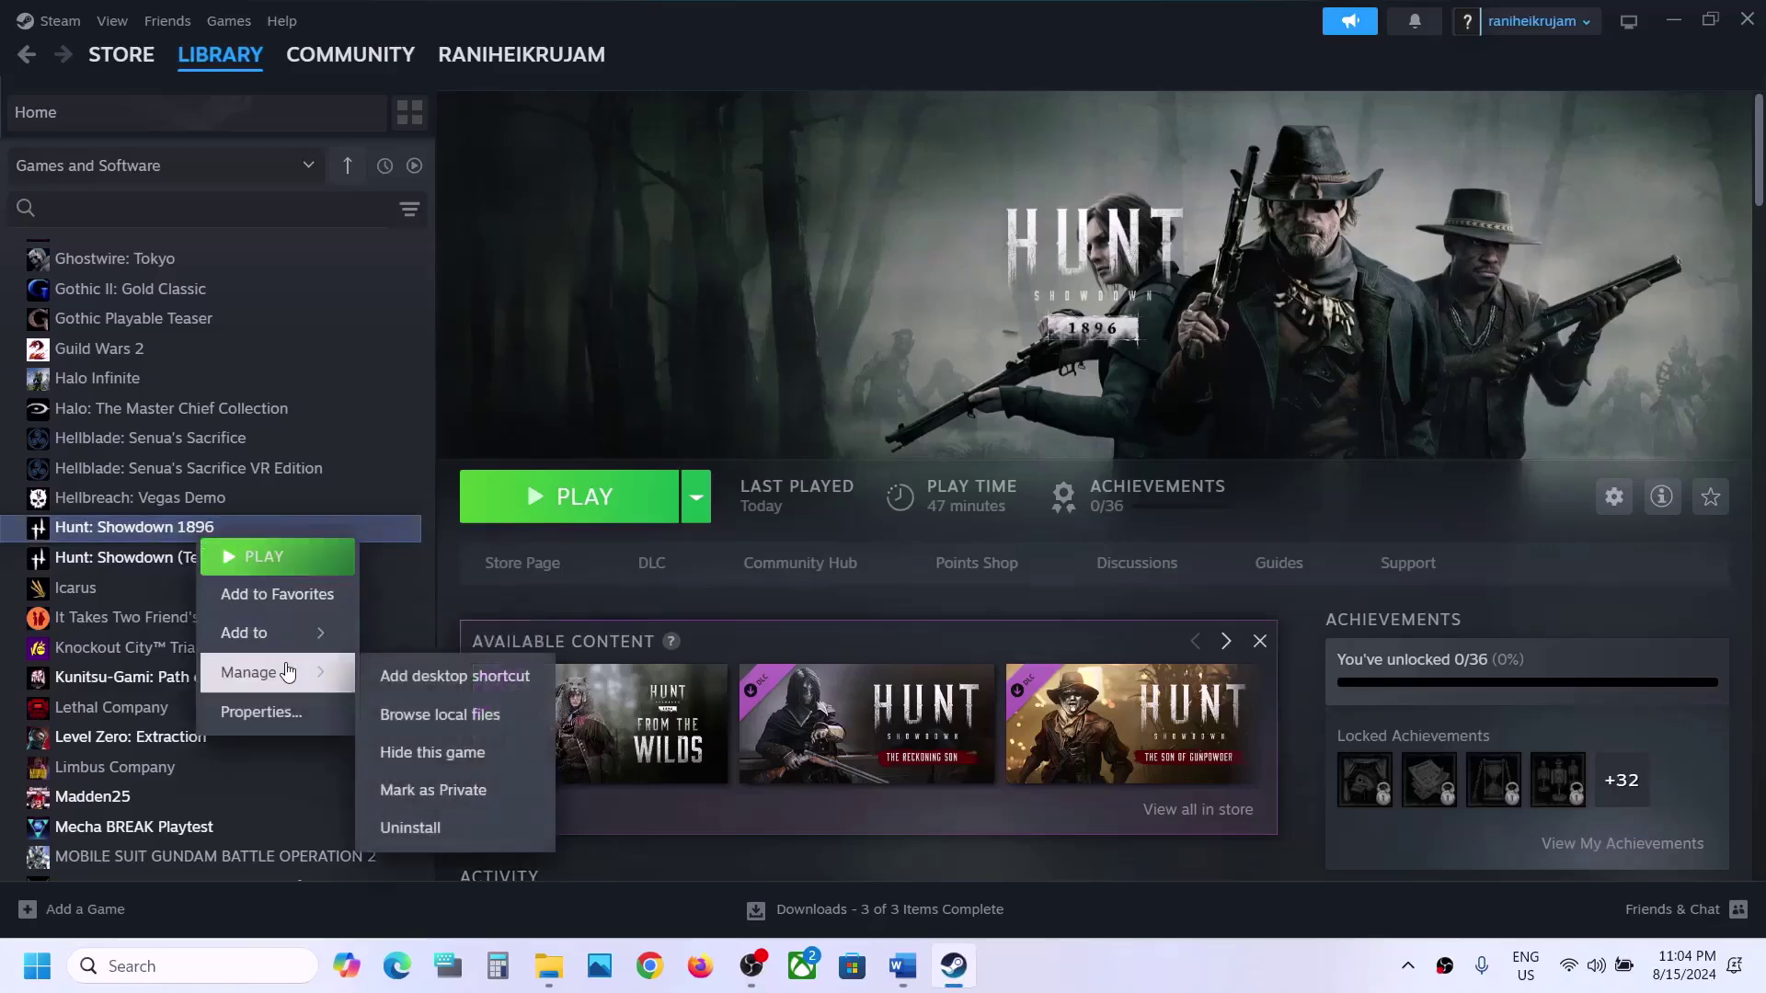
click(469, 715)
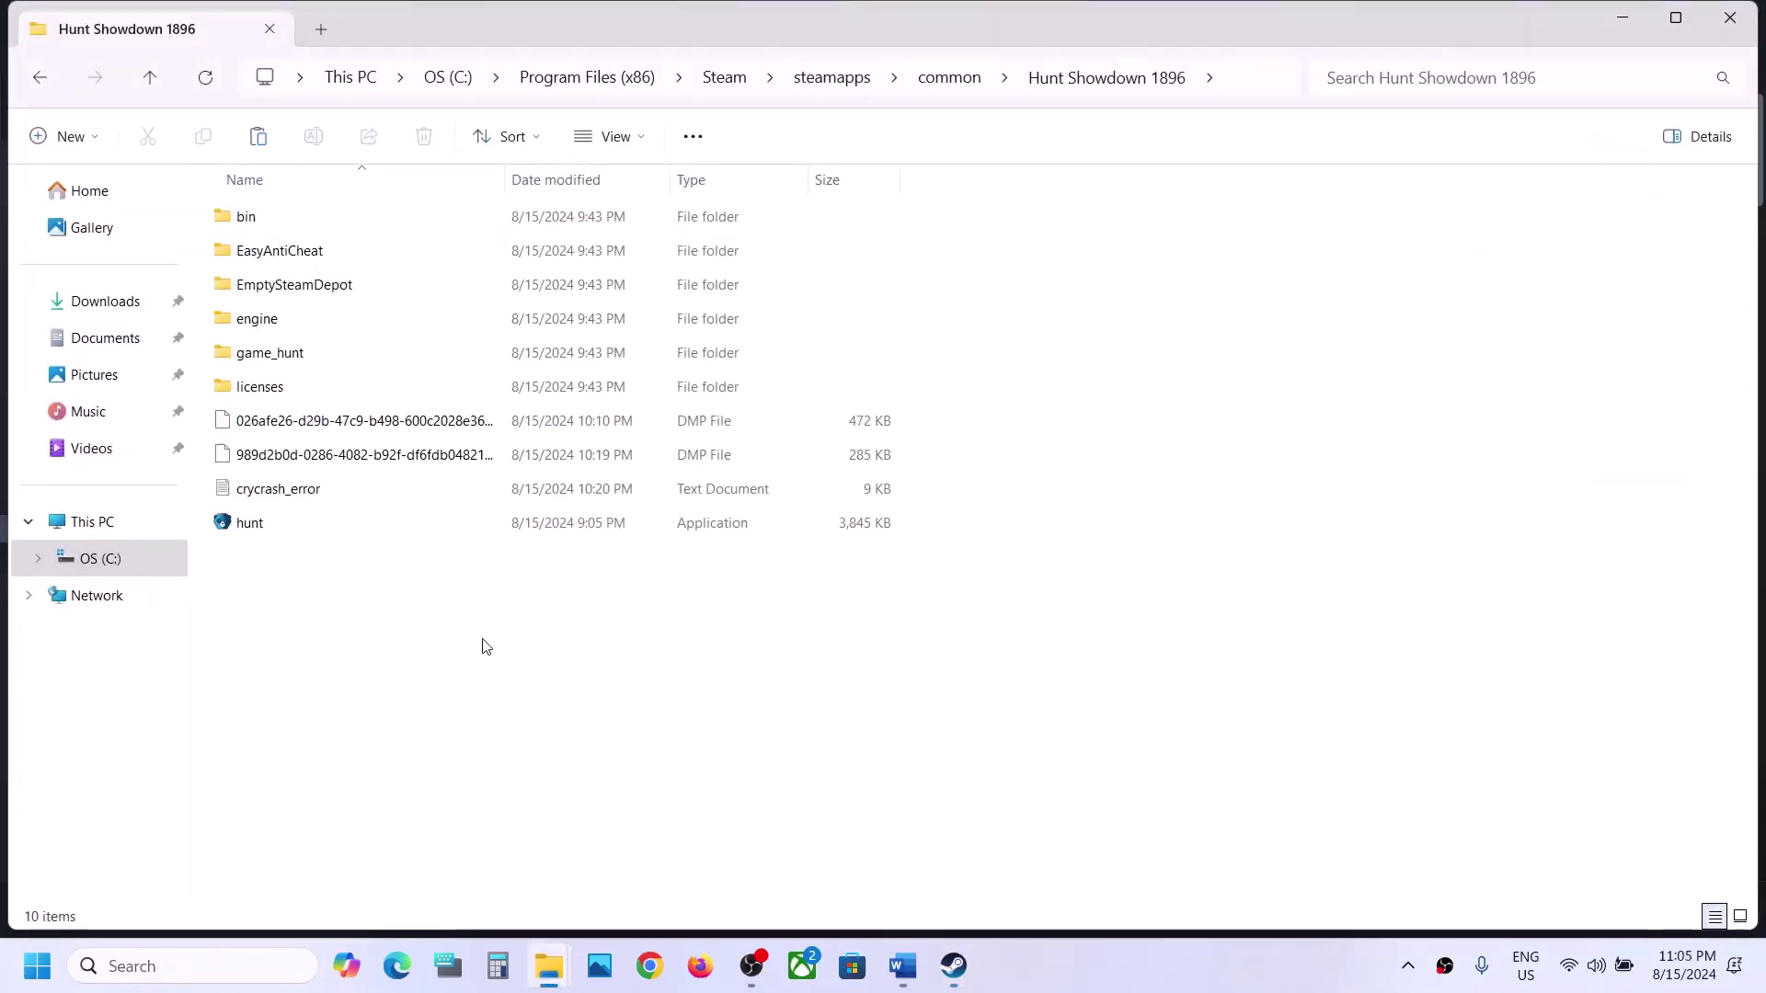
double_click(248, 219)
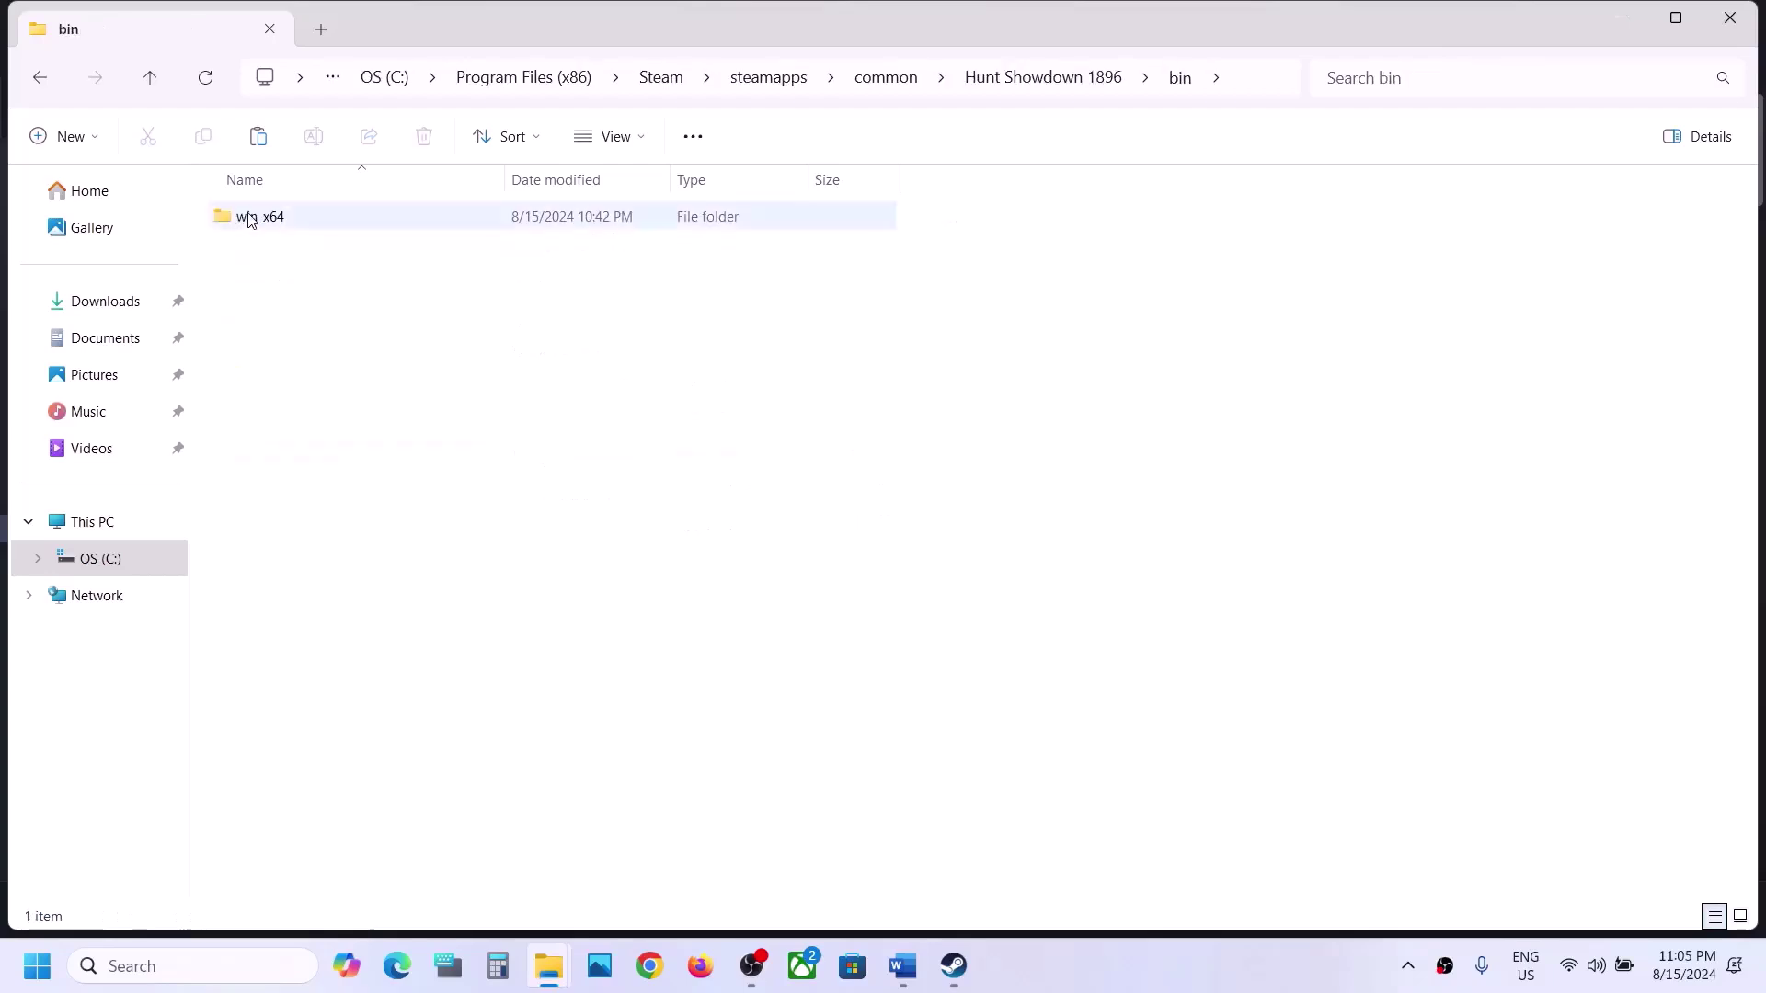
double_click(262, 219)
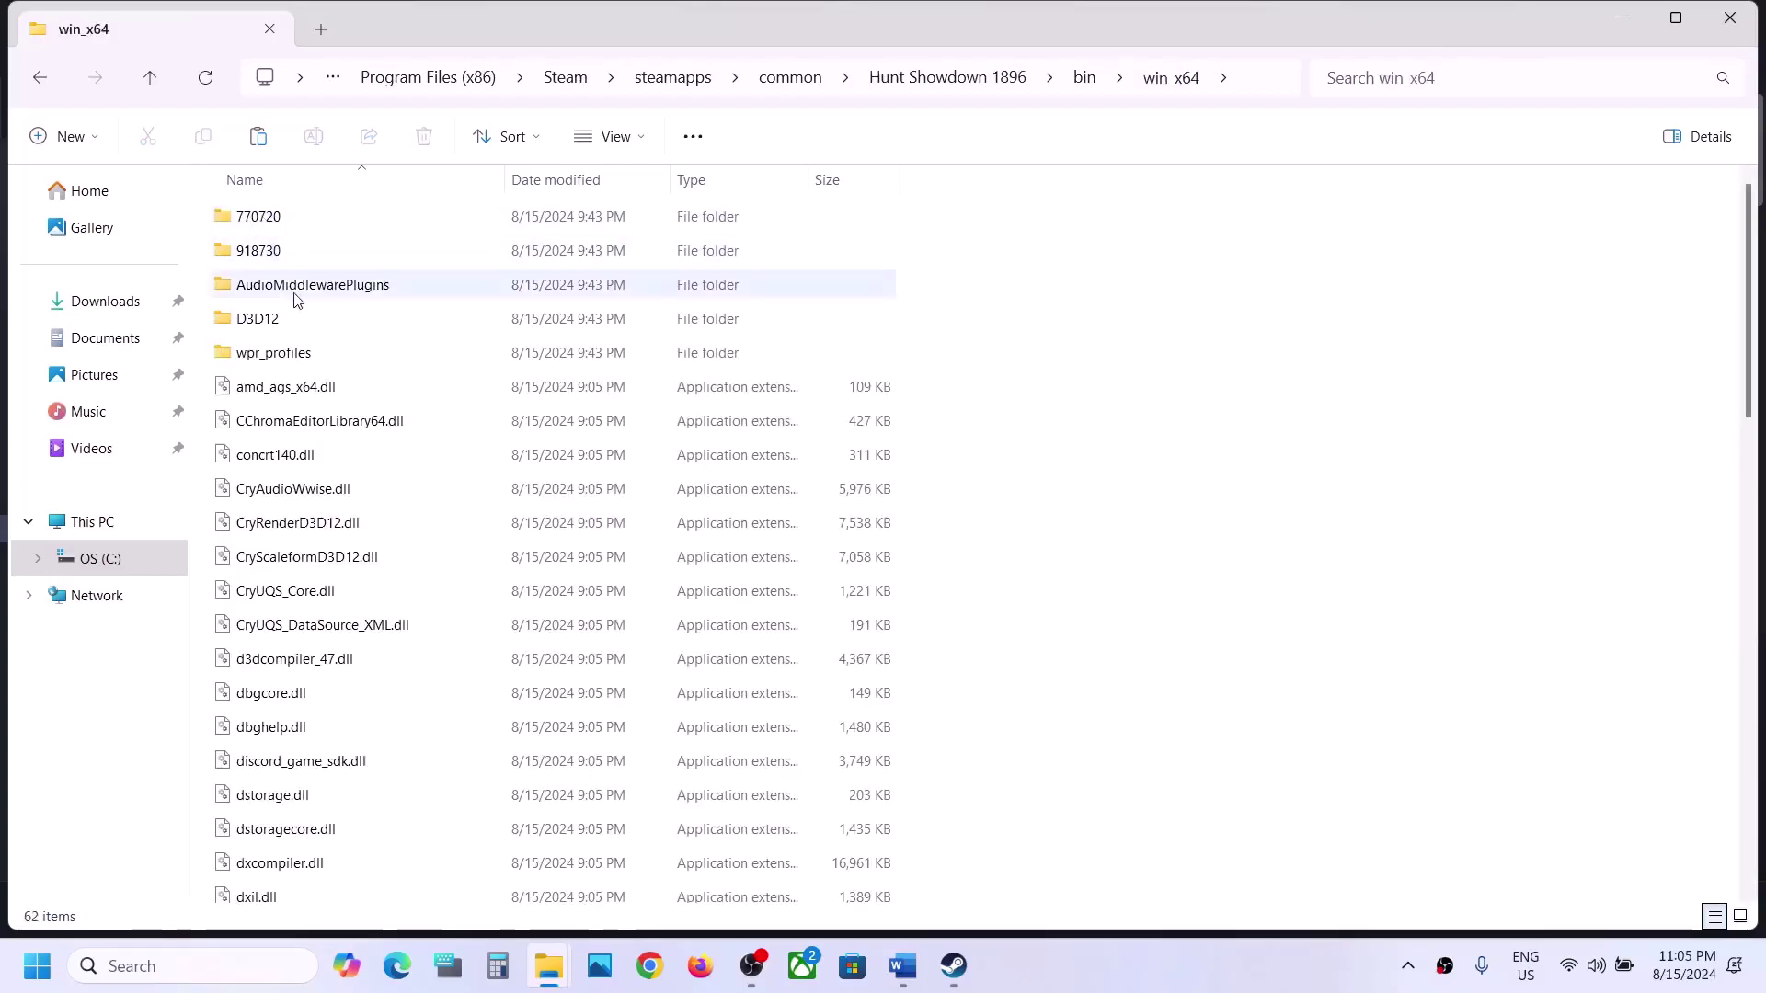
scroll(338, 621, down, 4)
scroll(338, 619, down, 1)
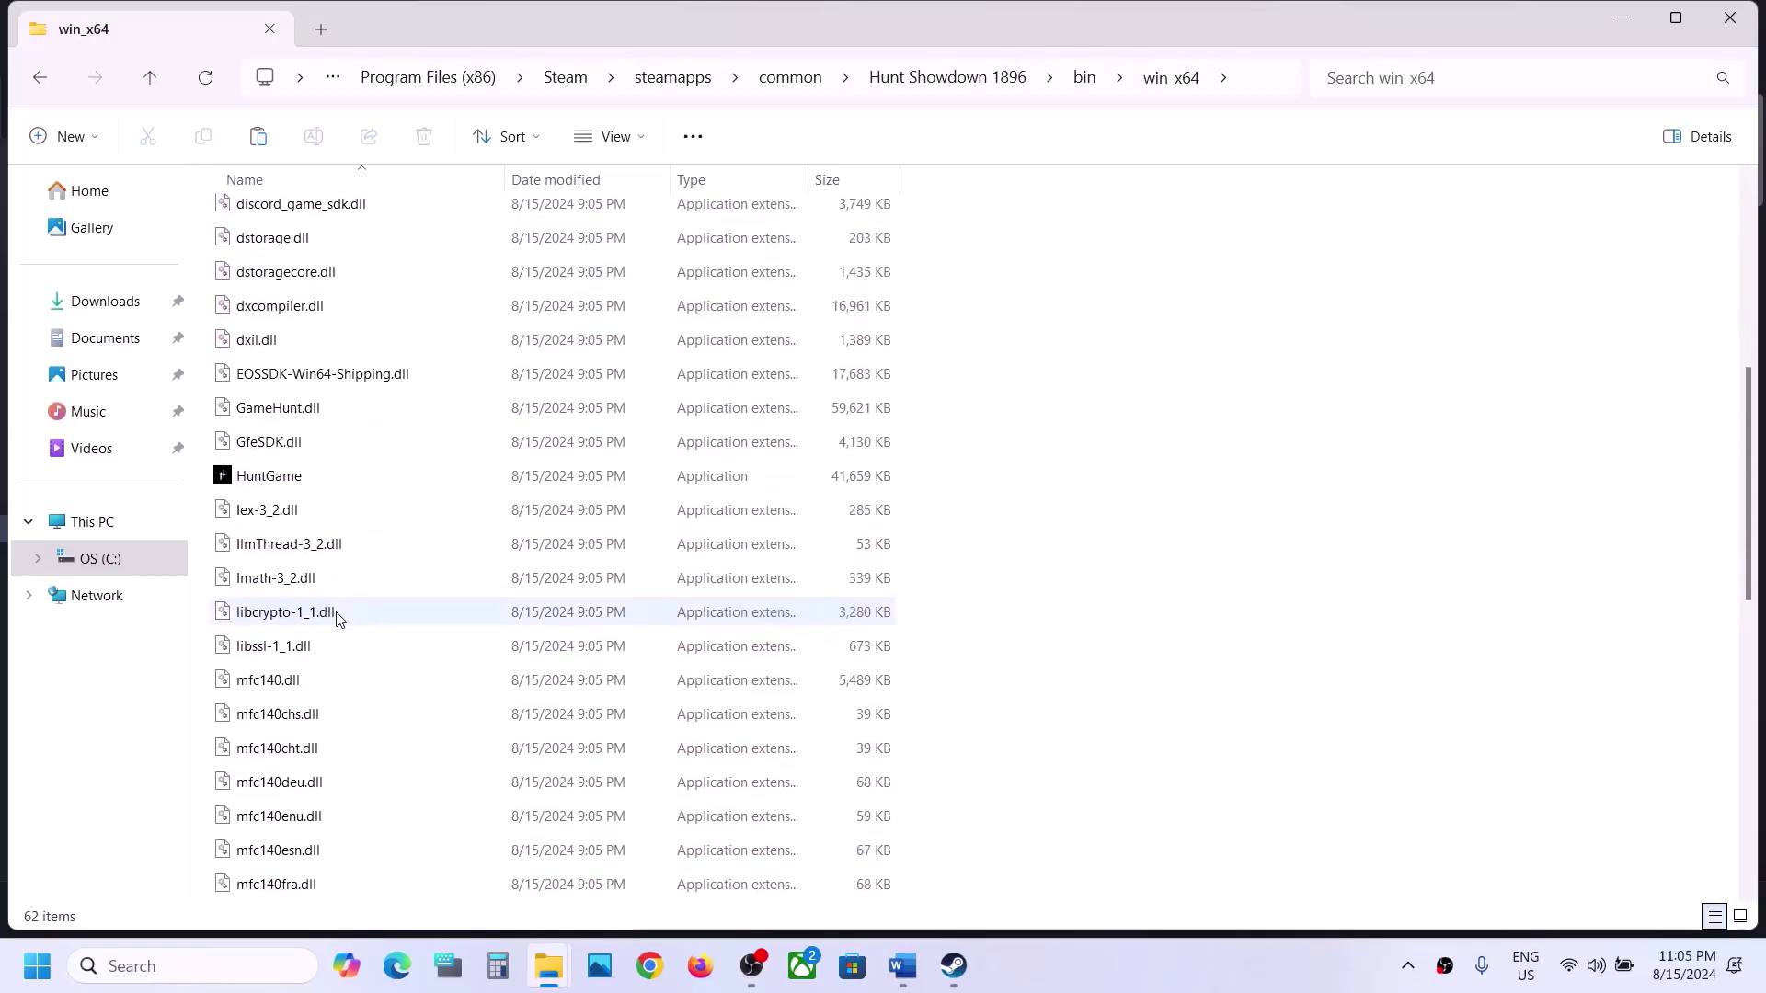
Set the HuntGame application to run as an administrator in its compatibility properties
right_click(260, 488)
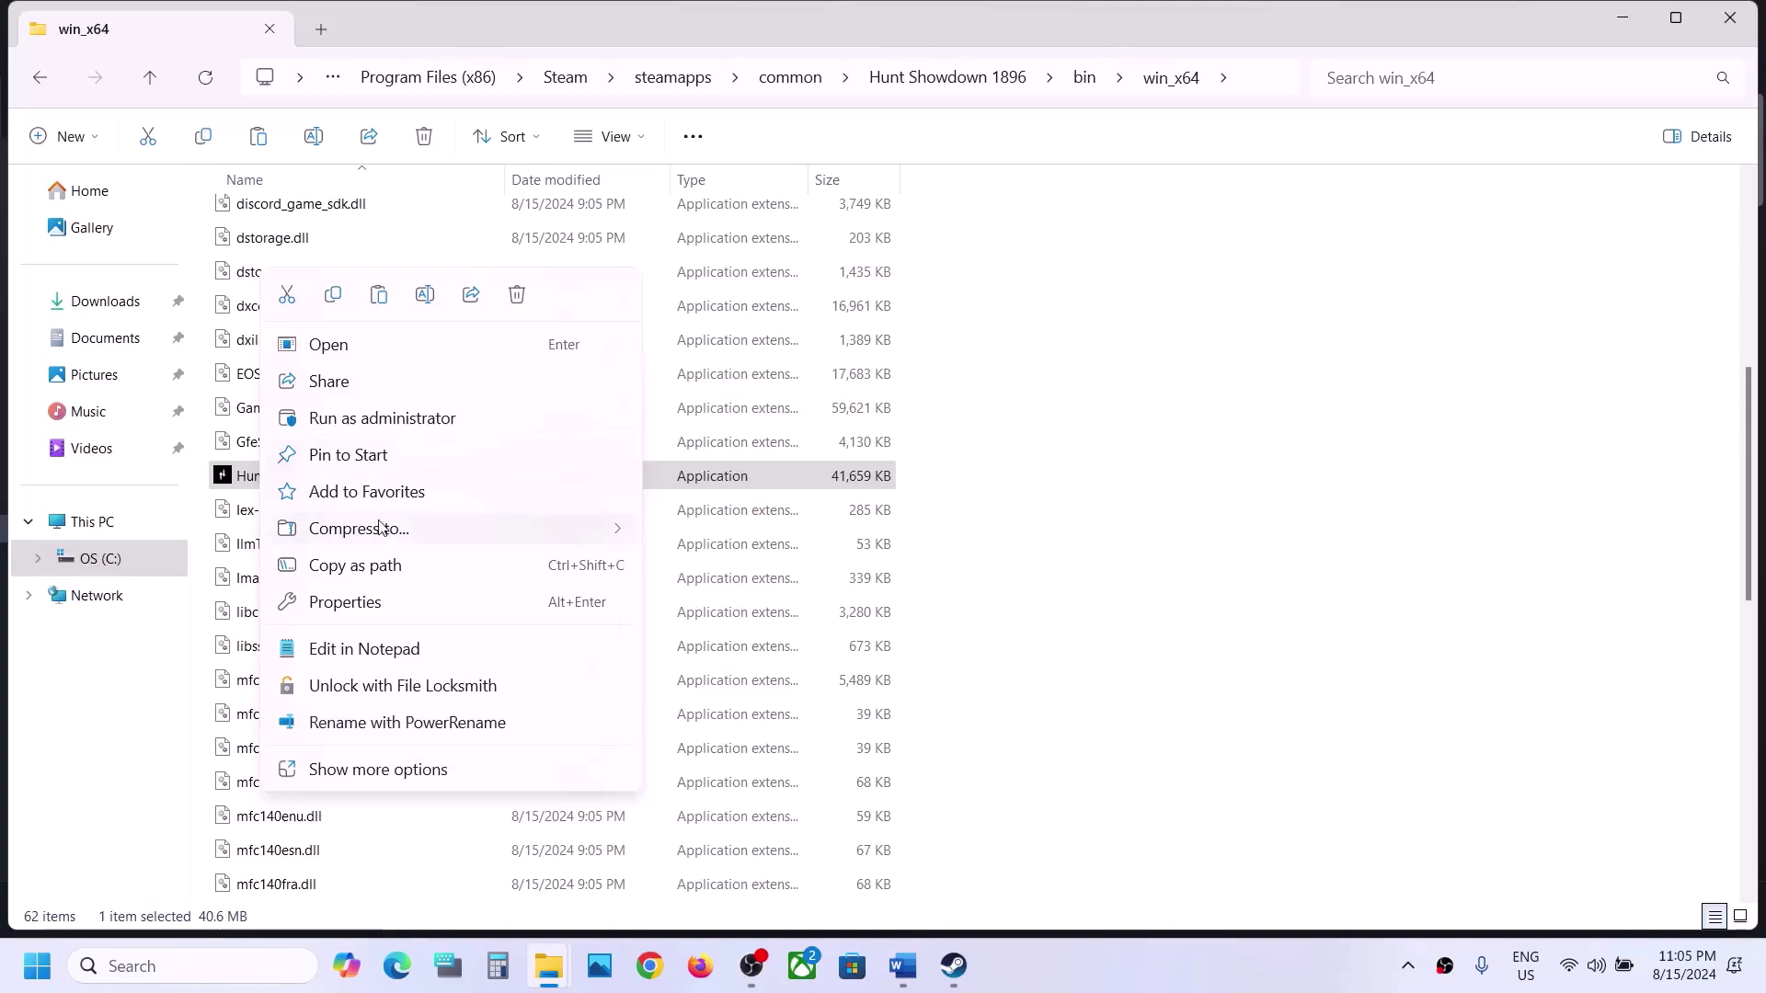
click(346, 604)
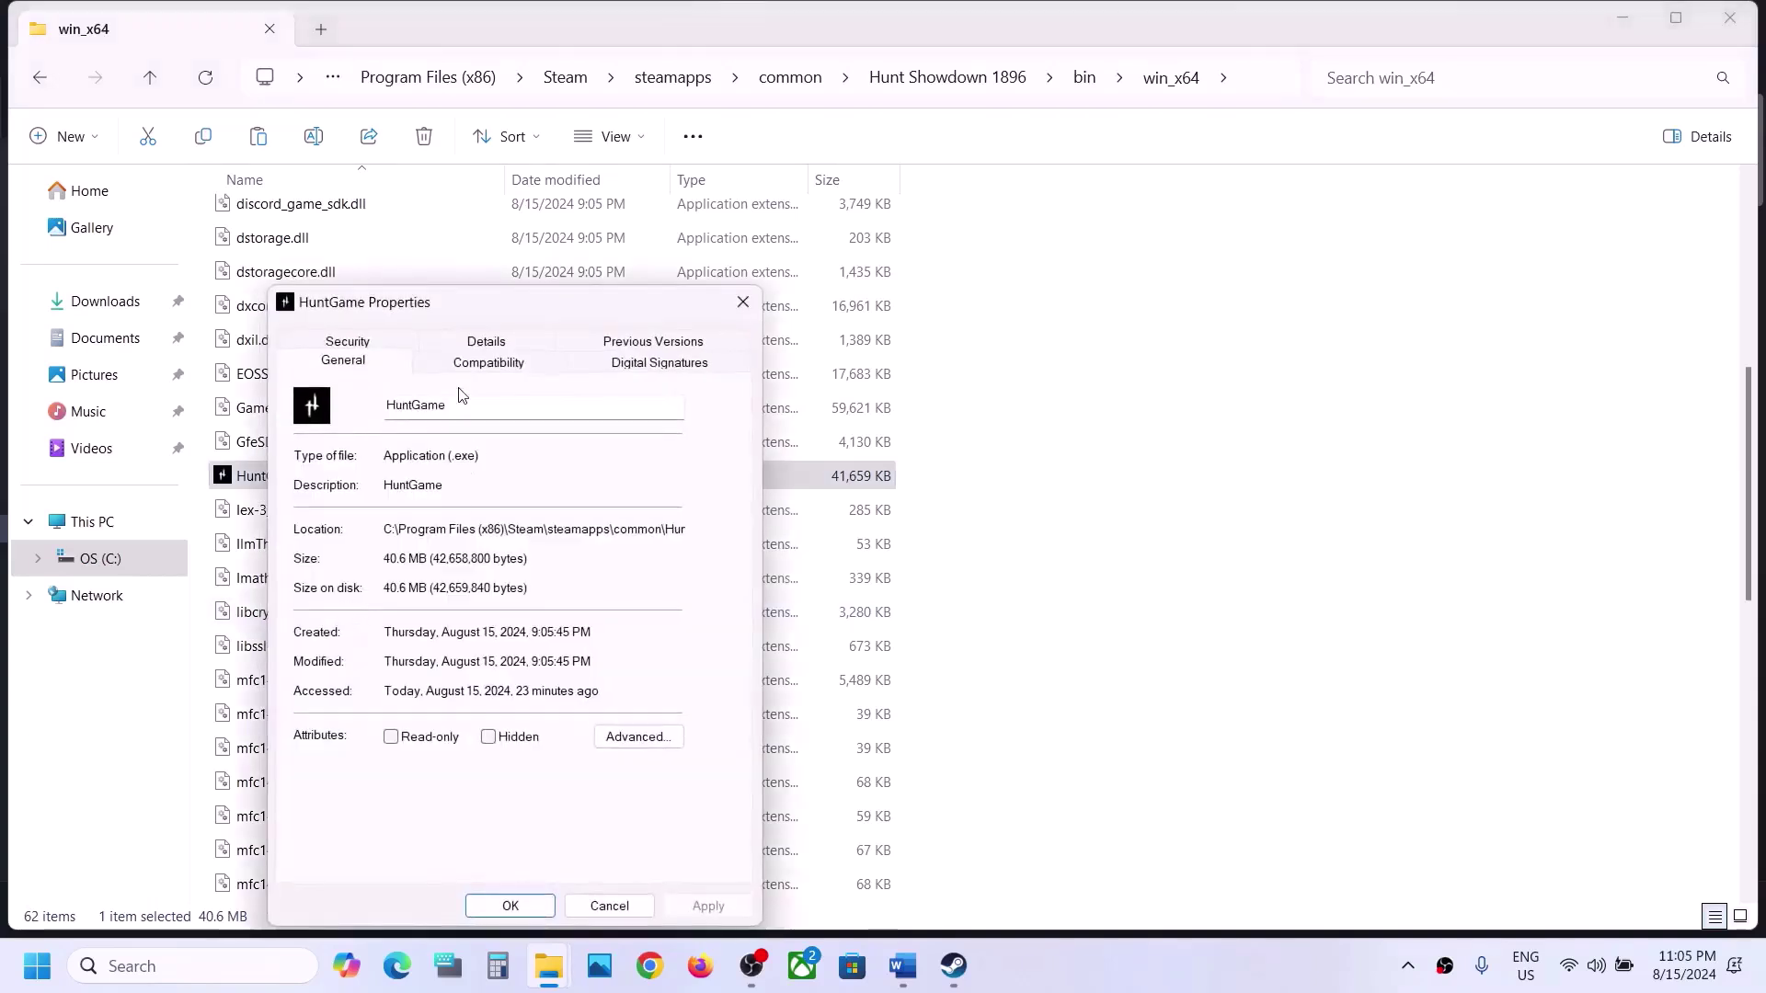
click(454, 364)
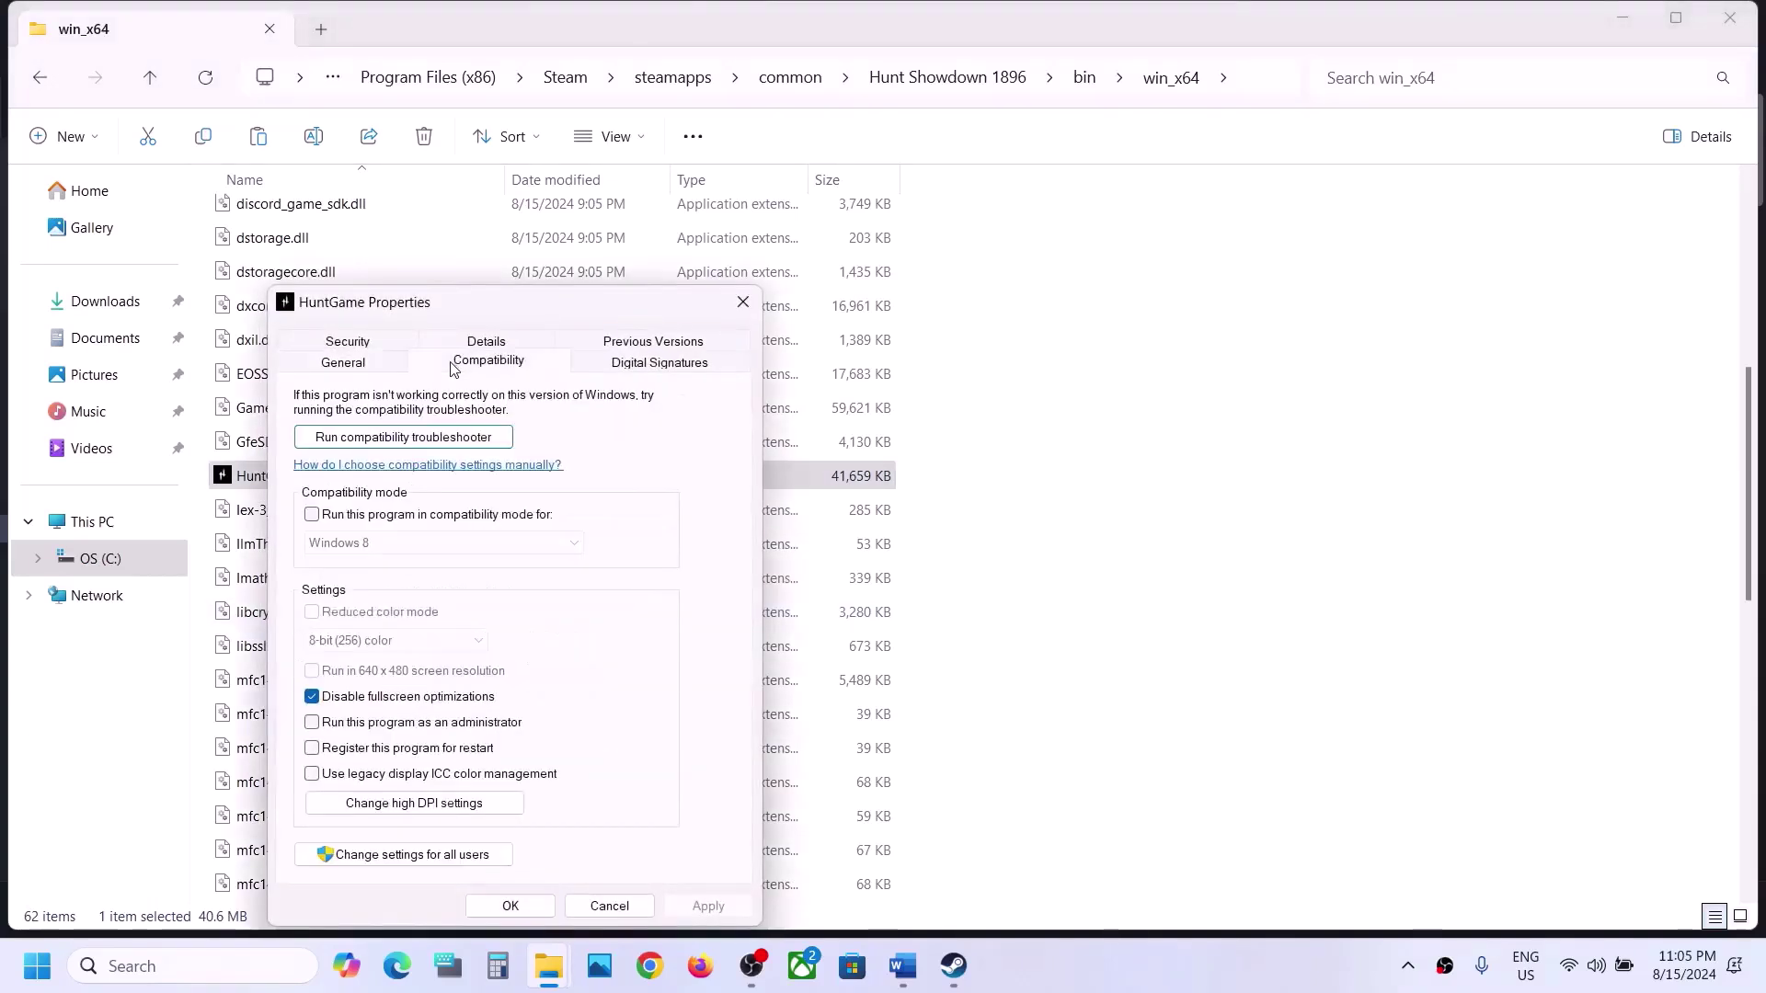
click(312, 724)
click(694, 908)
click(520, 913)
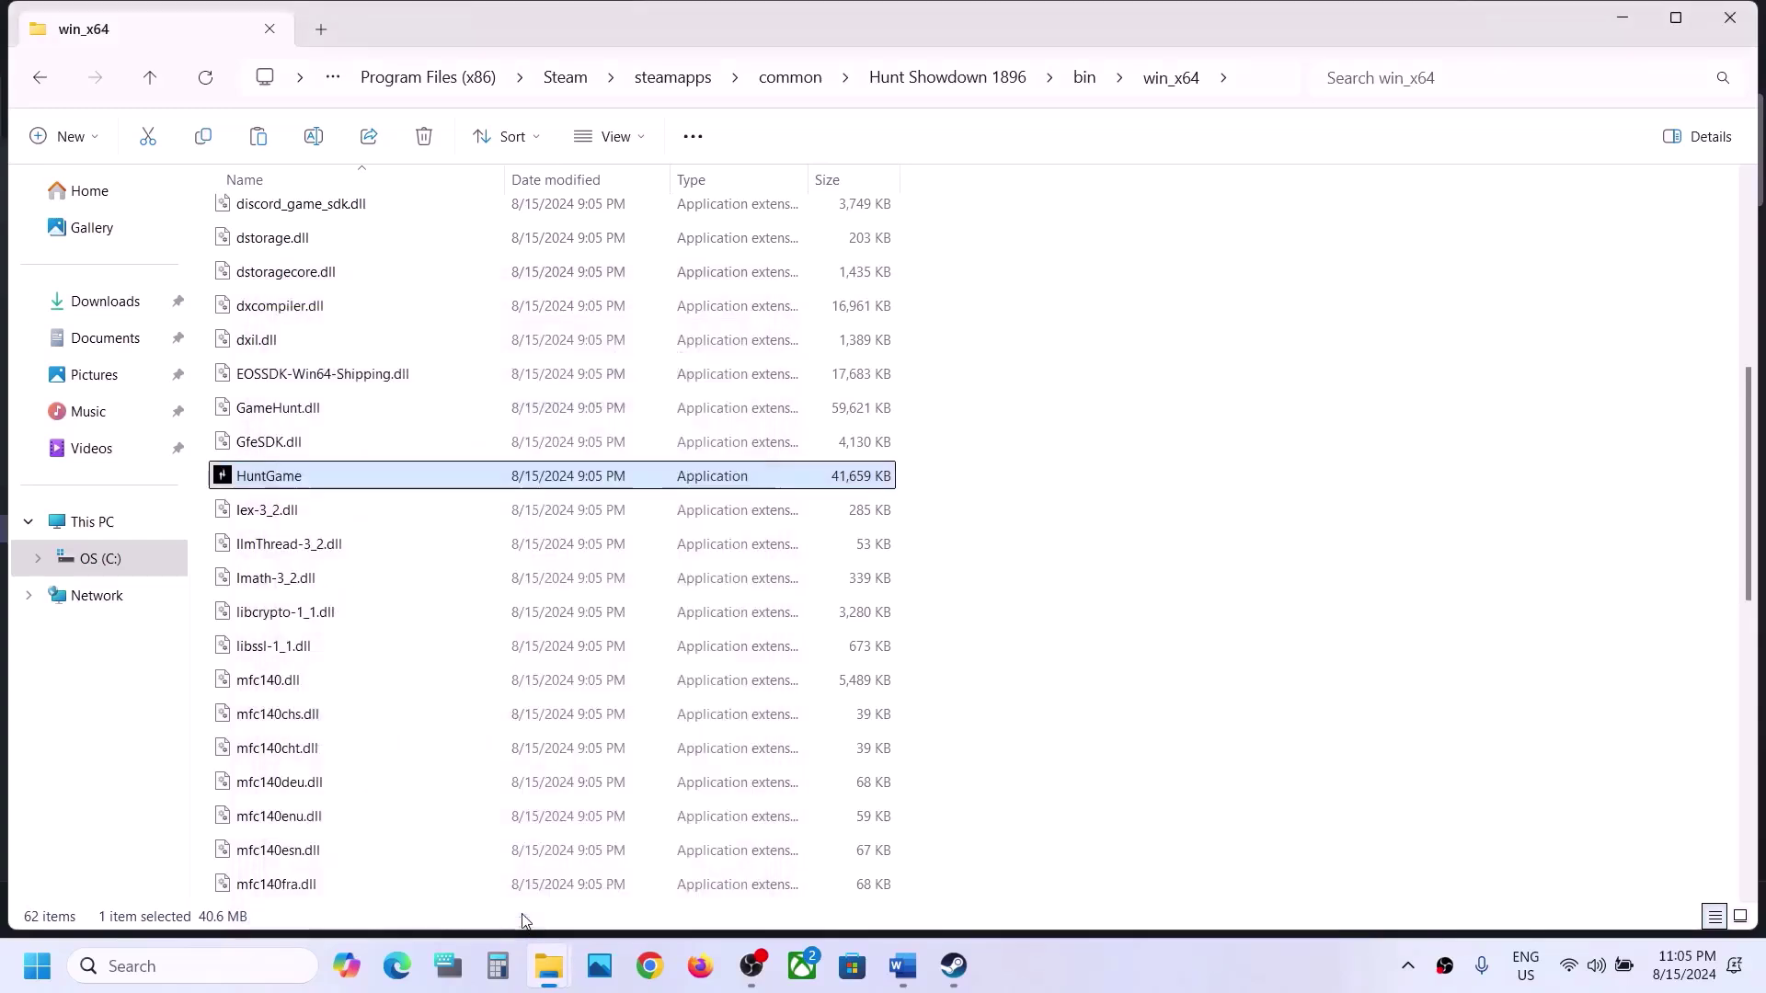
Reopen HuntGame's compatibility properties and apply compatibility mode for Windows 8
right_click(321, 480)
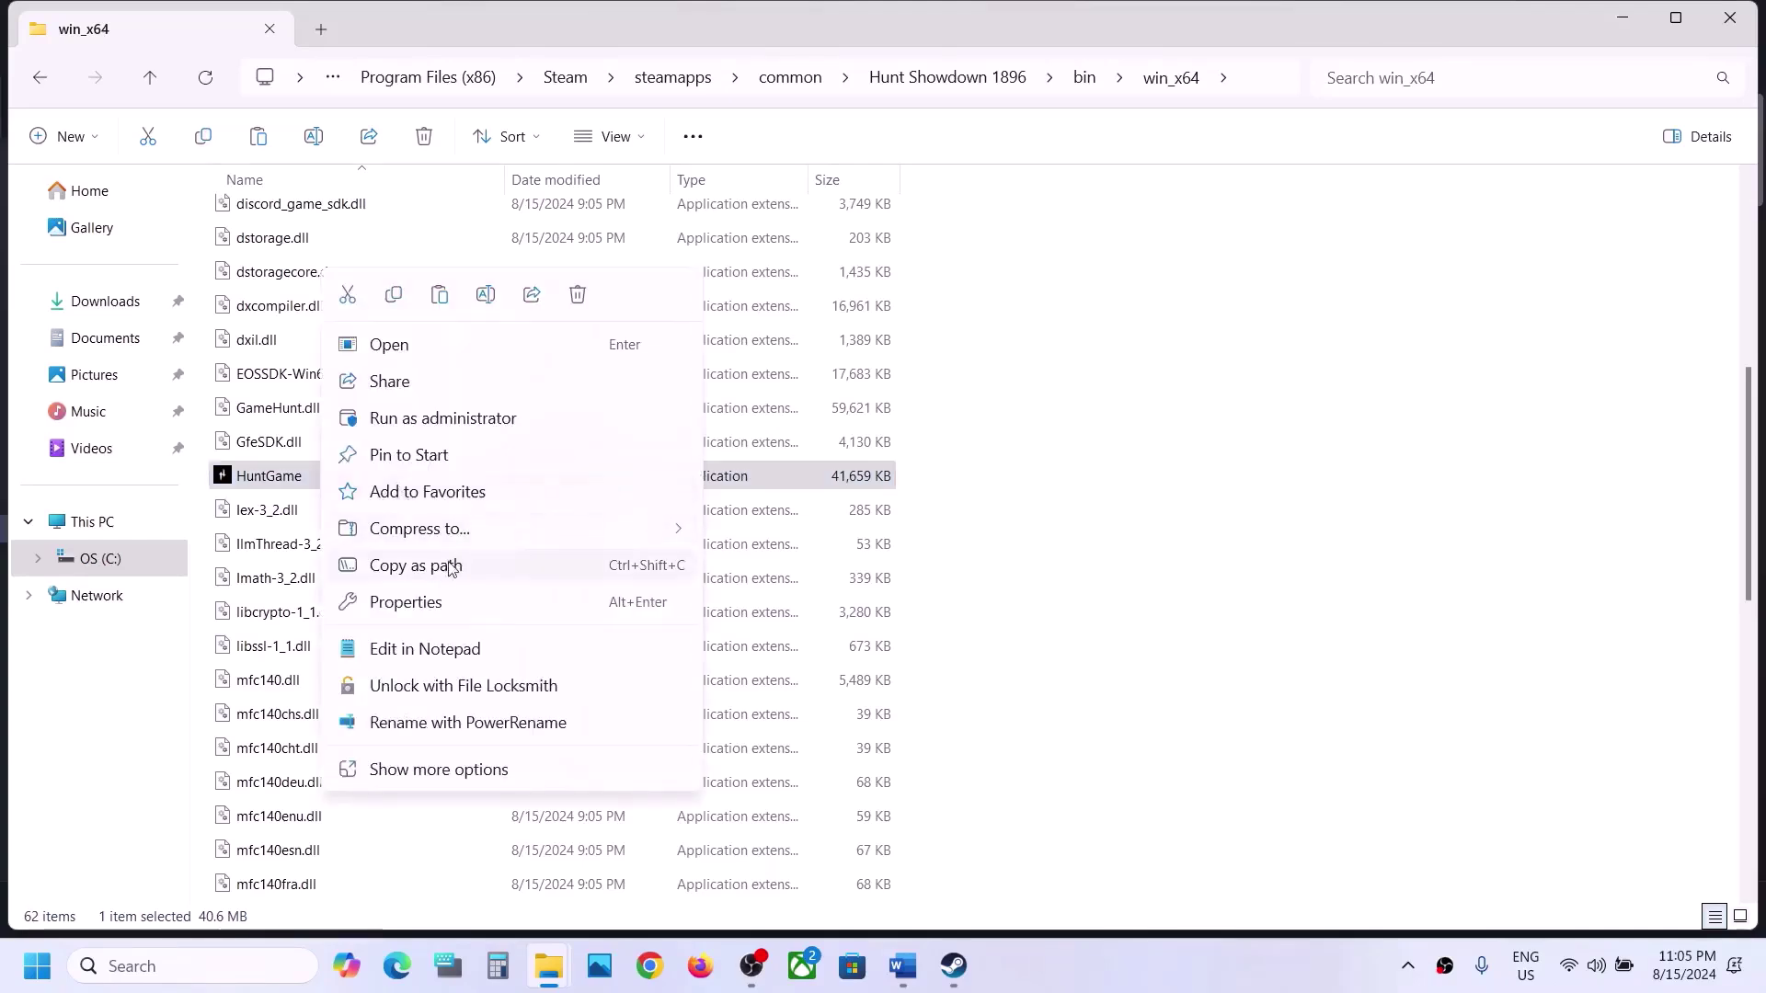
click(428, 604)
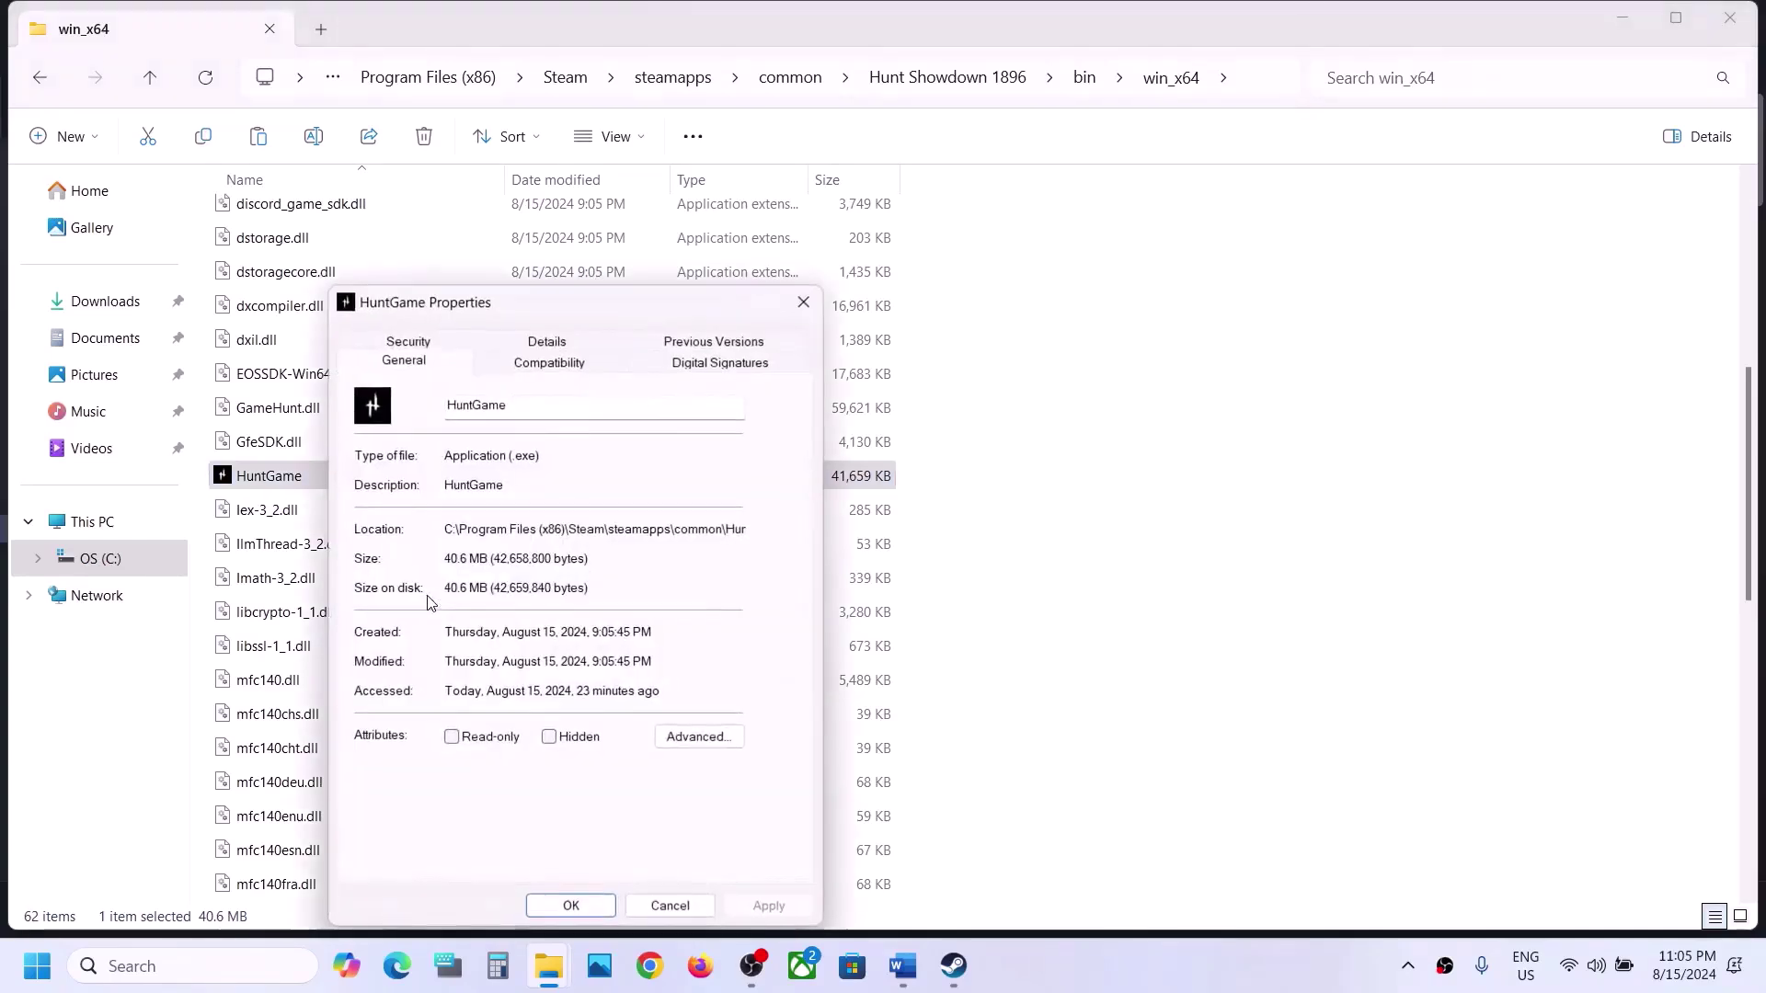
click(487, 369)
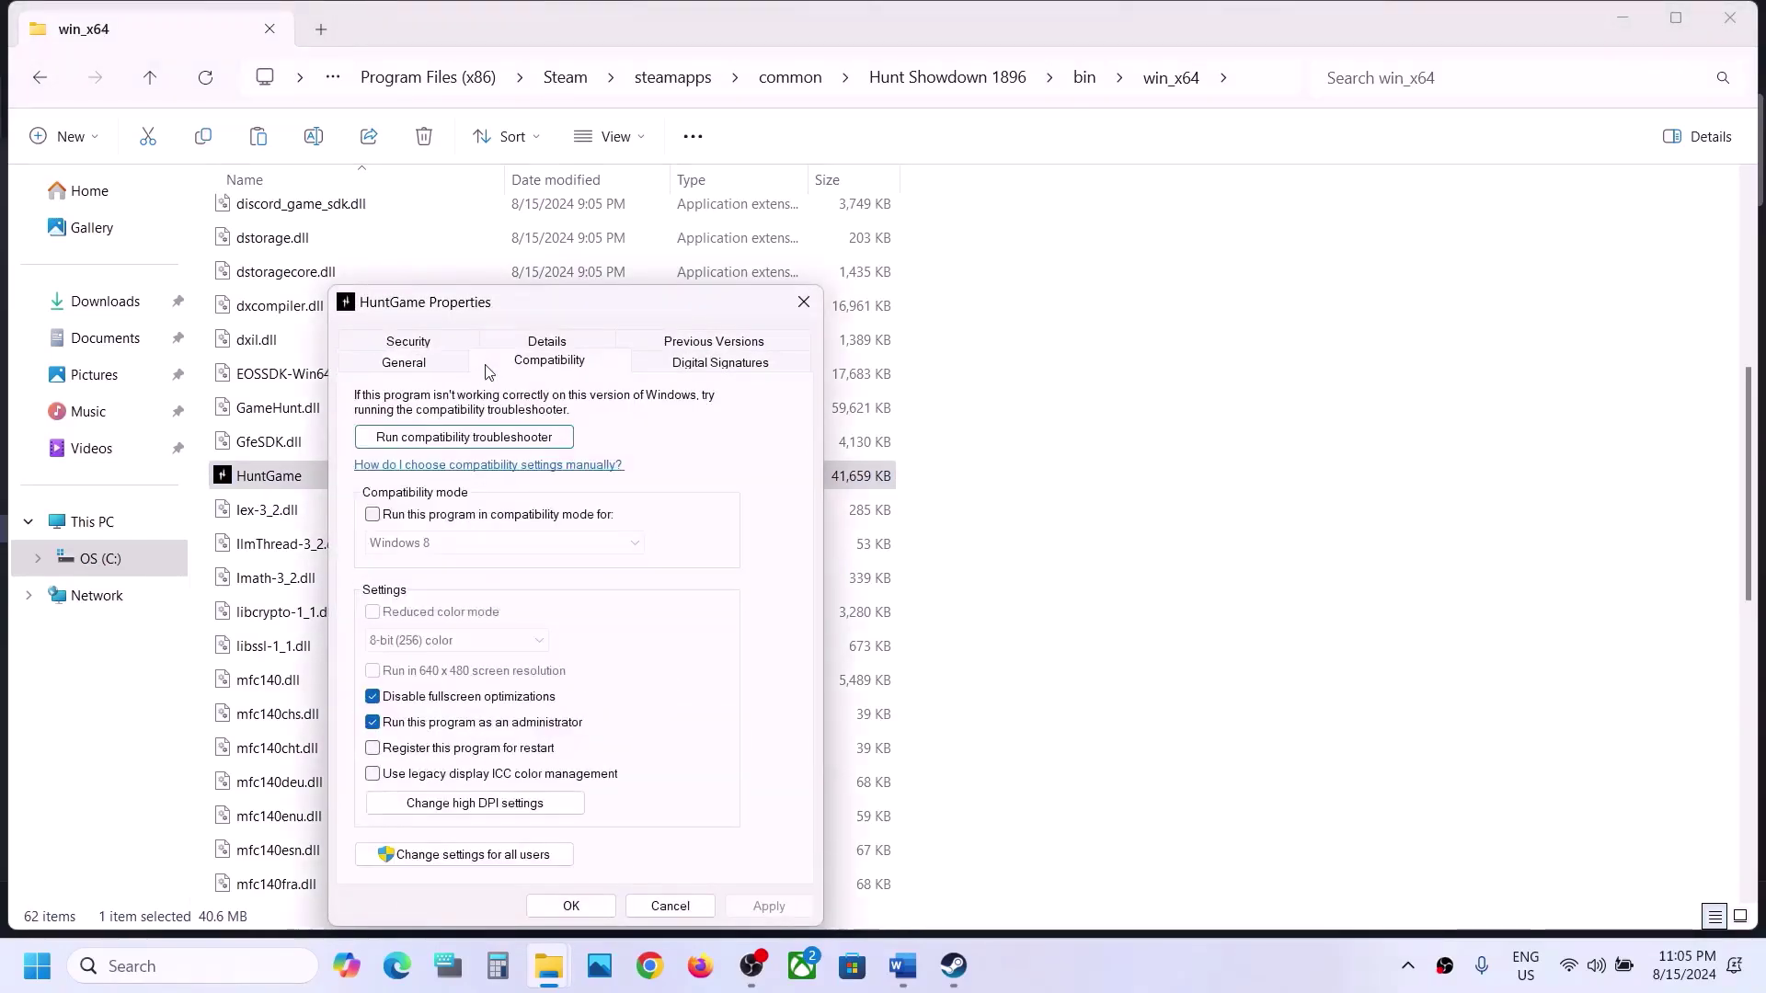
click(373, 515)
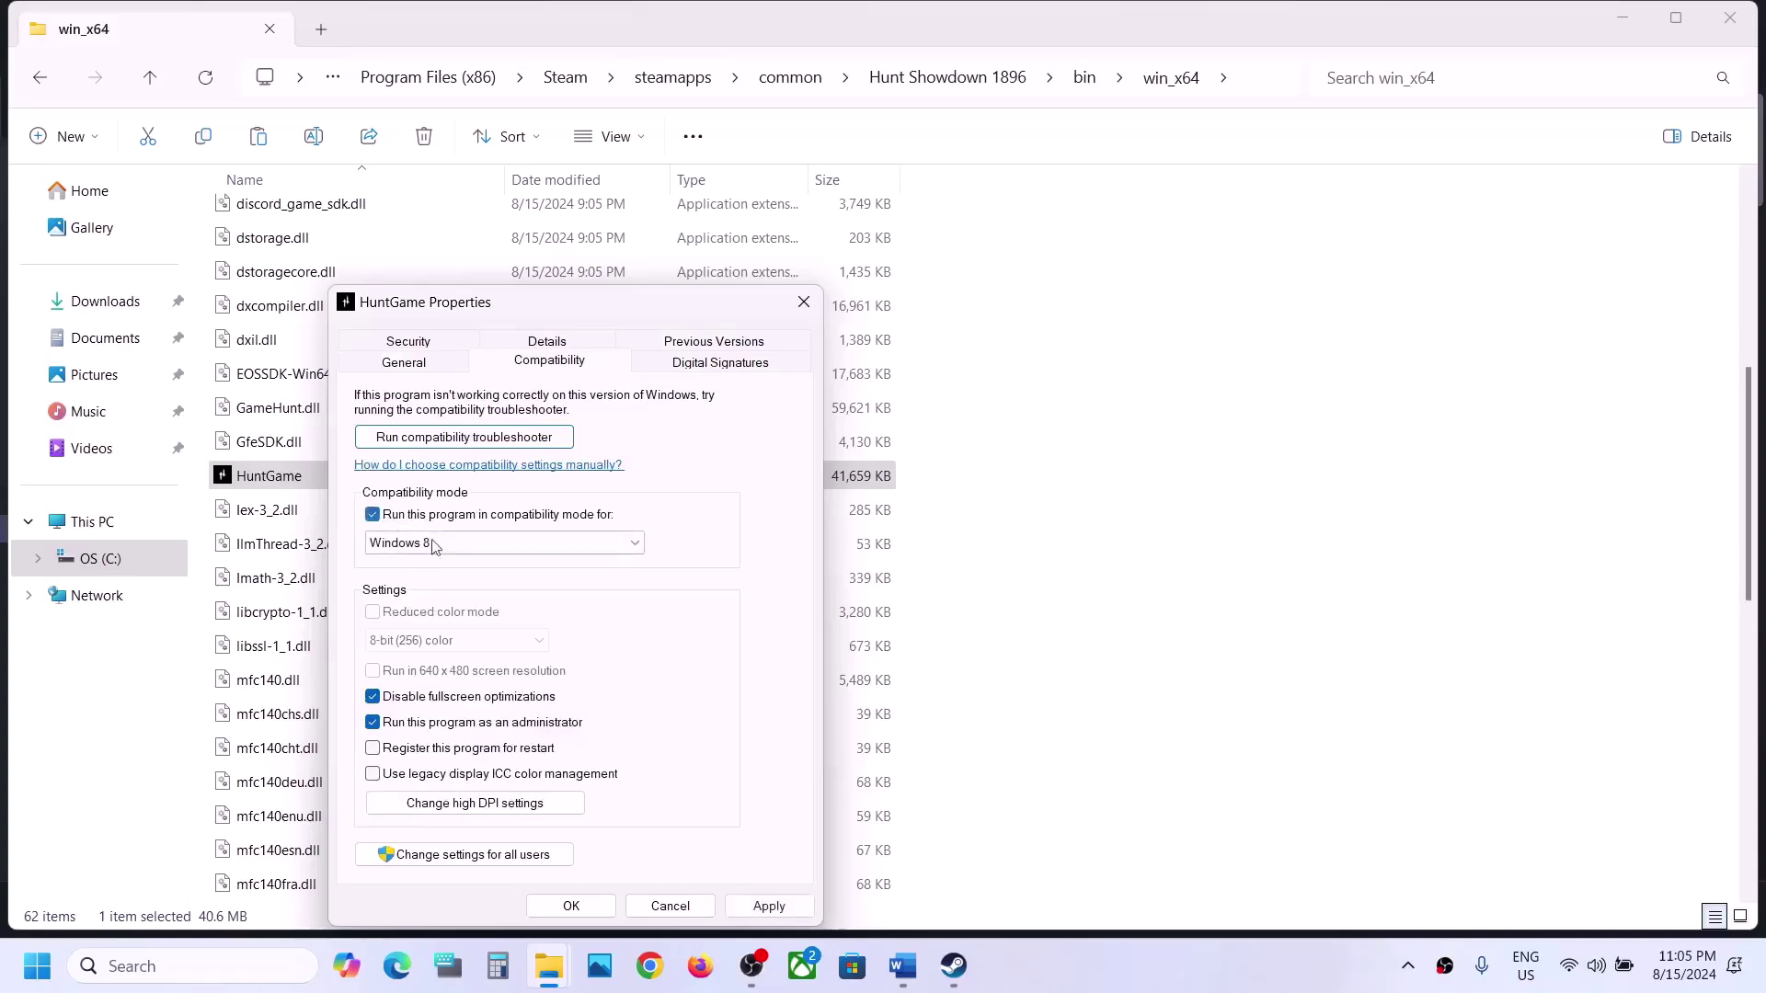
click(747, 907)
Change HuntGame's compatibility mode to Windows 7 and apply it
click(276, 485)
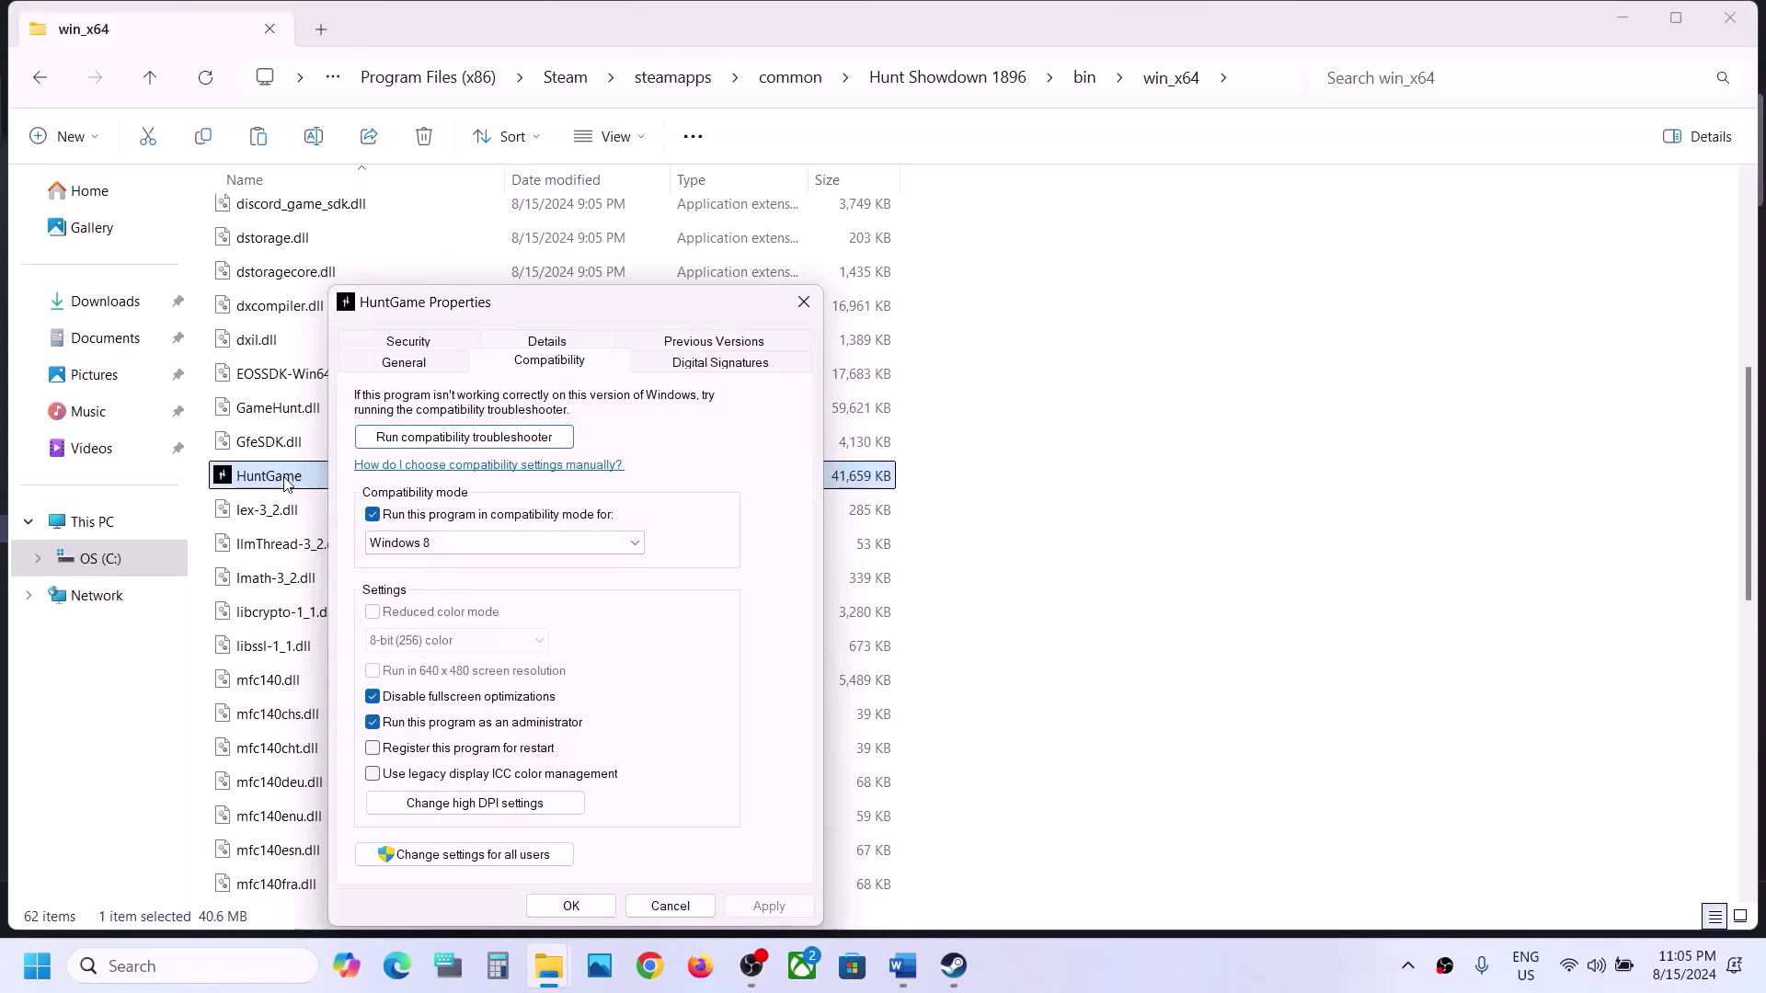
click(440, 545)
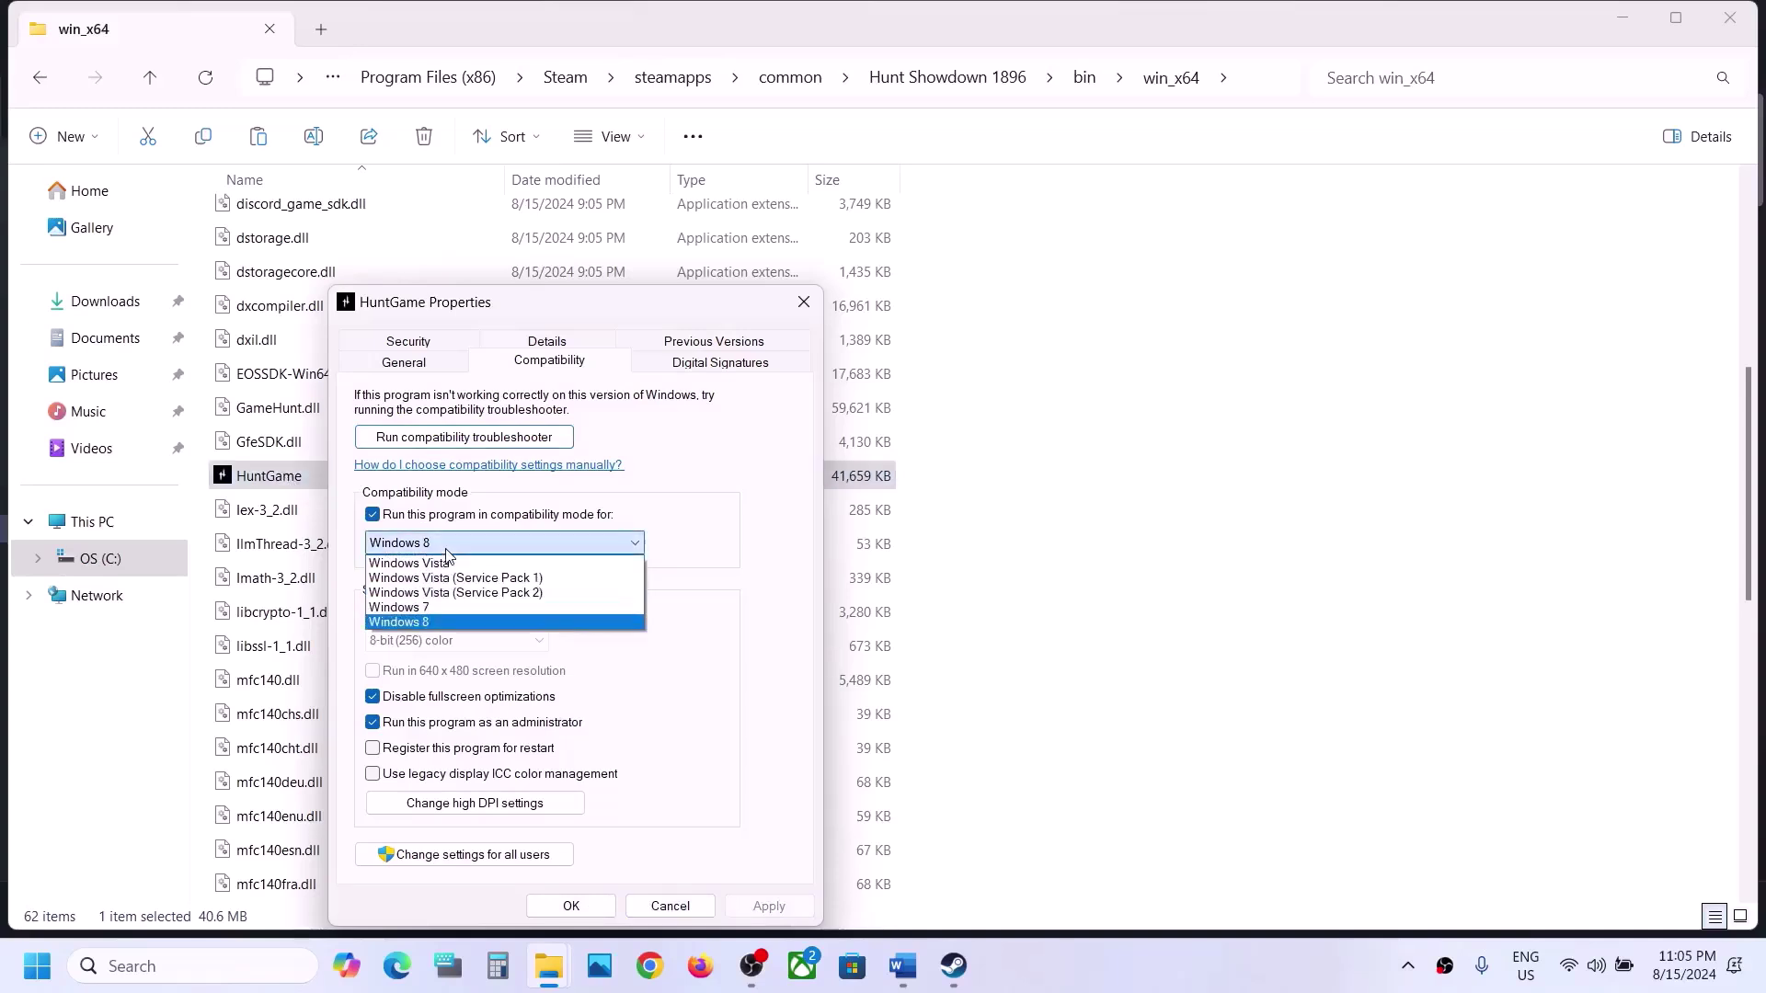
click(436, 608)
click(747, 910)
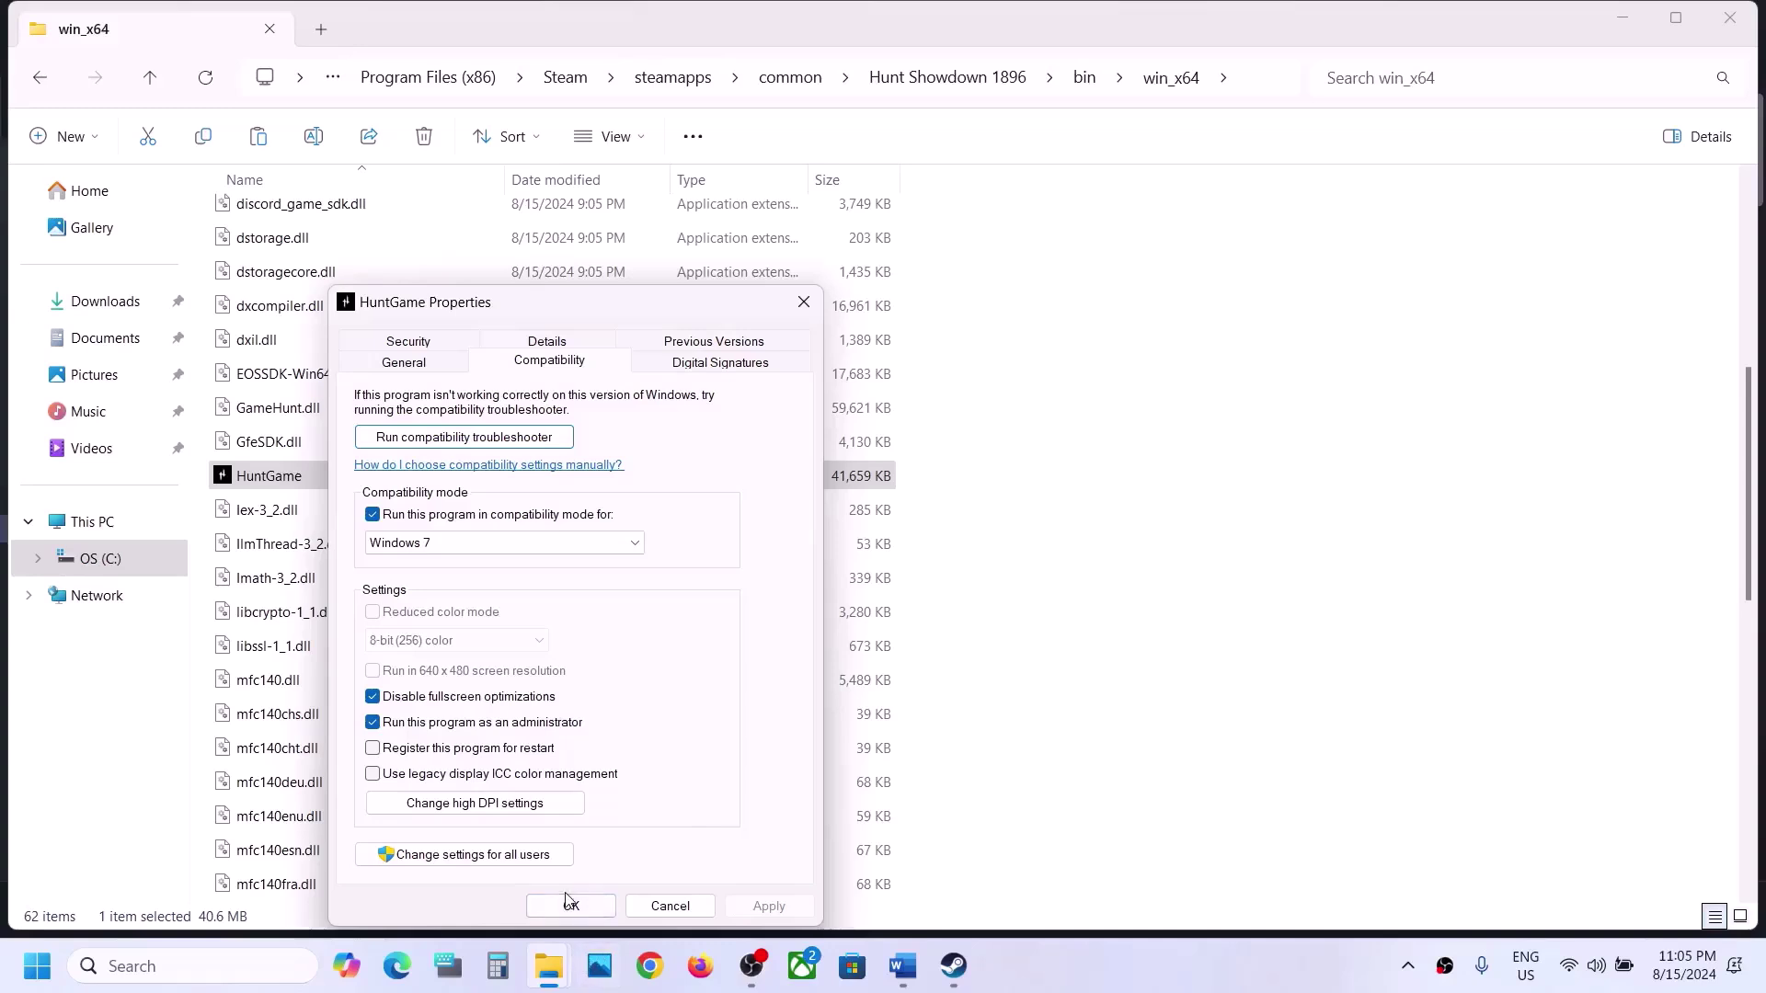
Reopen HuntGame's compatibility properties and override its high DPI scaling behavior with scaling performed by Application
click(267, 471)
click(587, 907)
right_click(302, 485)
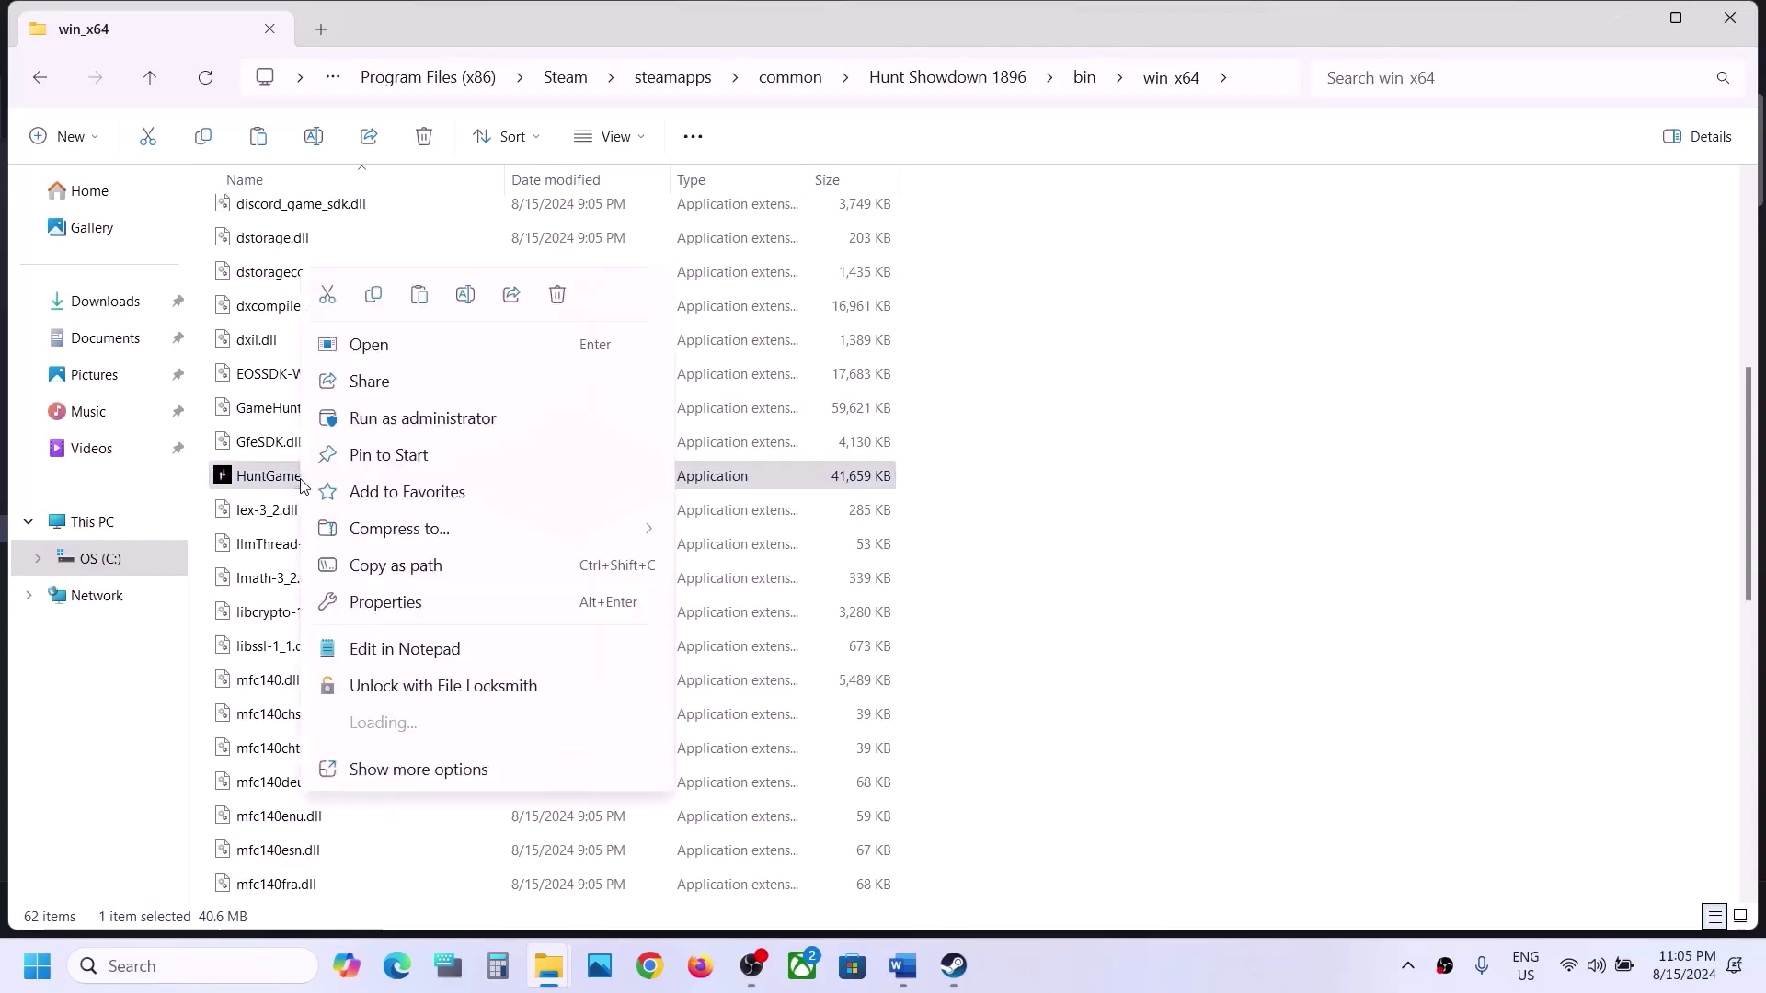
click(415, 601)
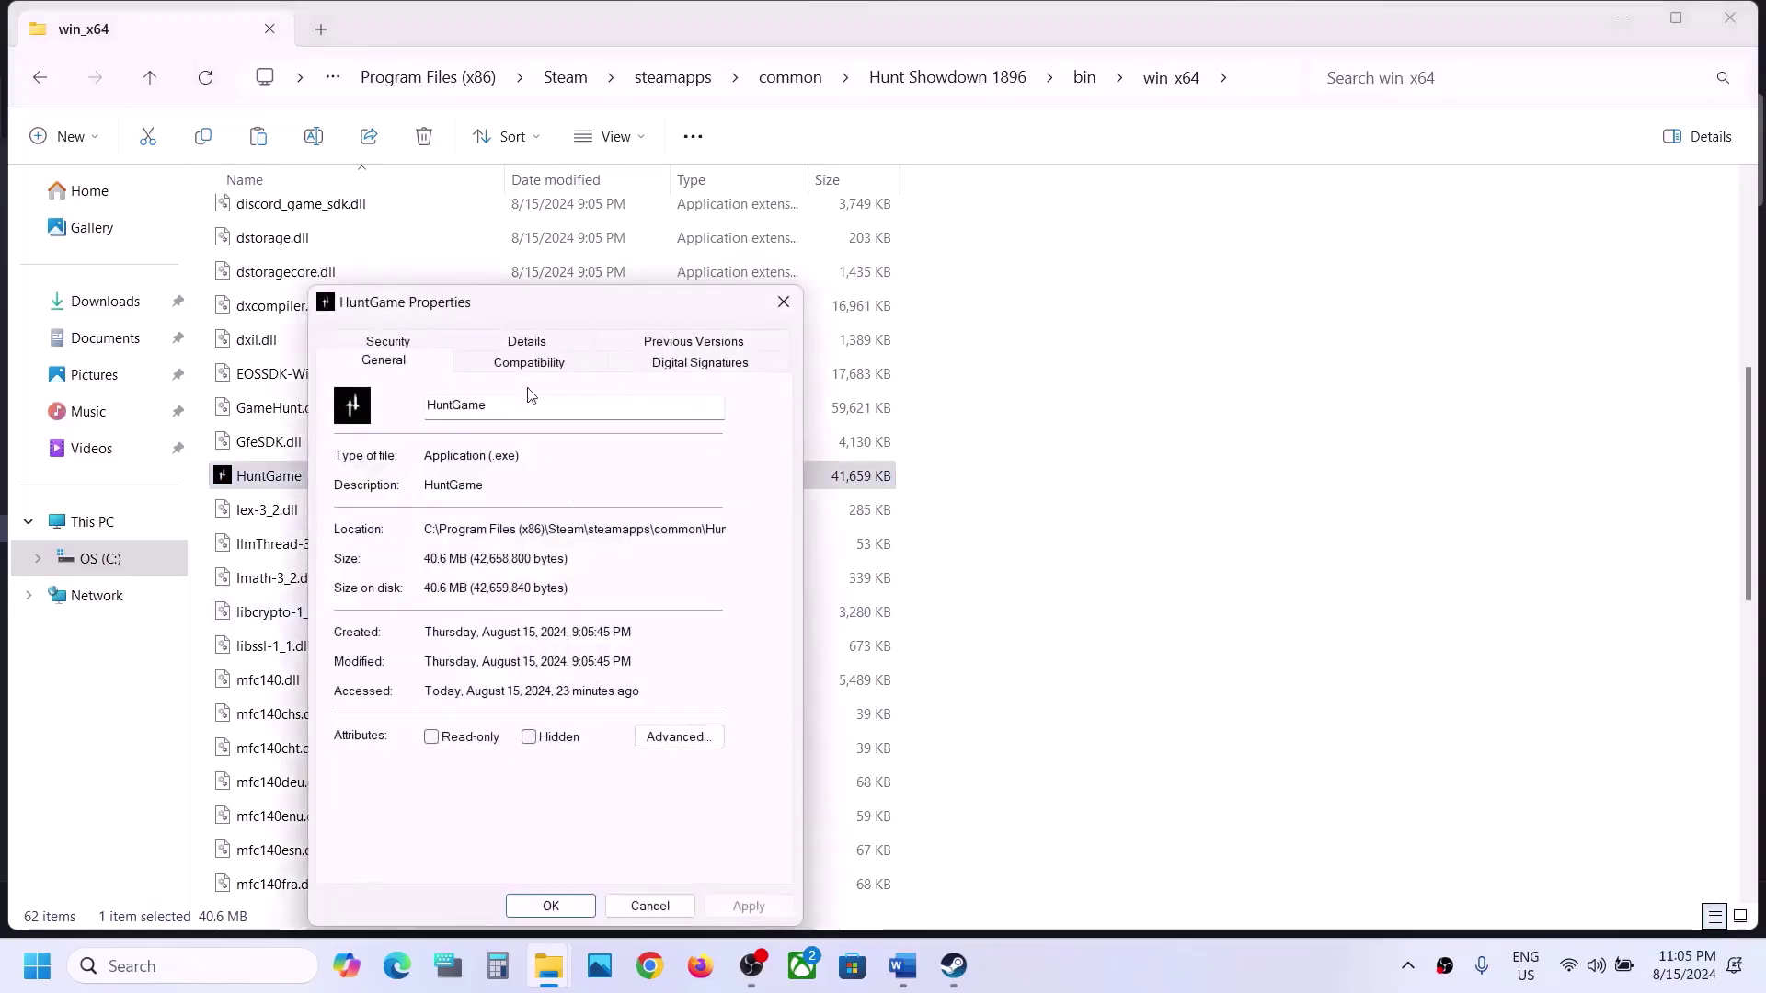
click(520, 364)
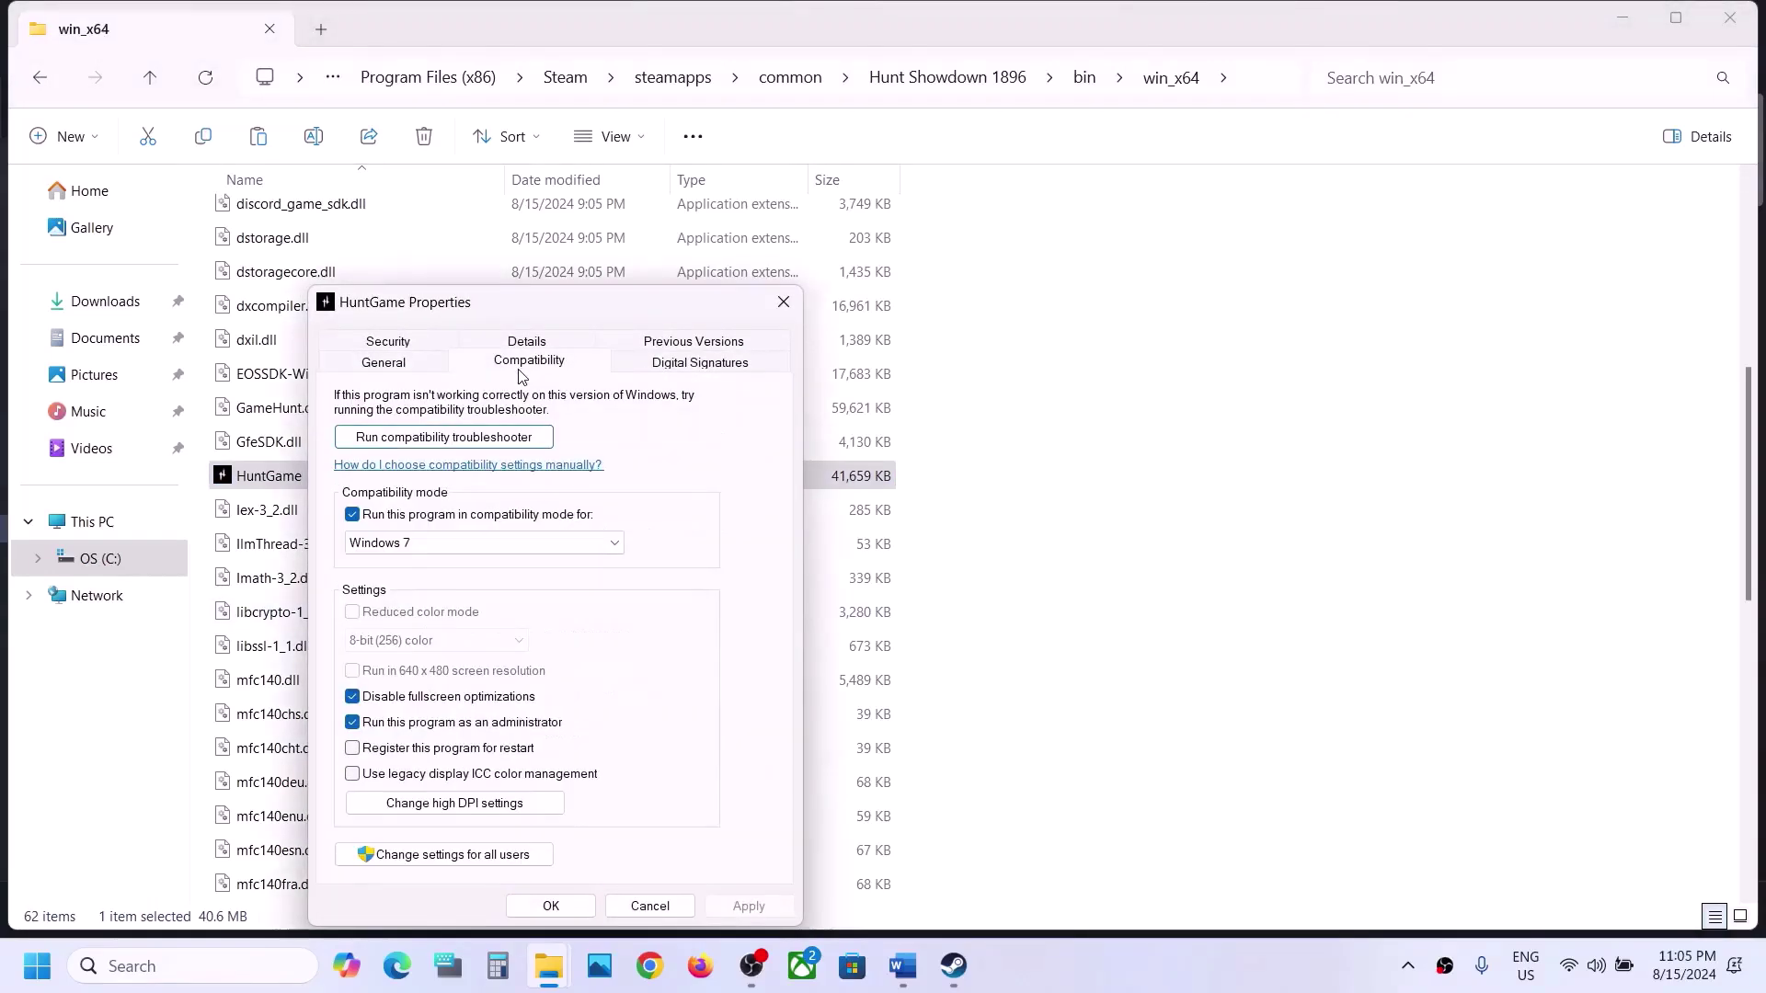
click(451, 810)
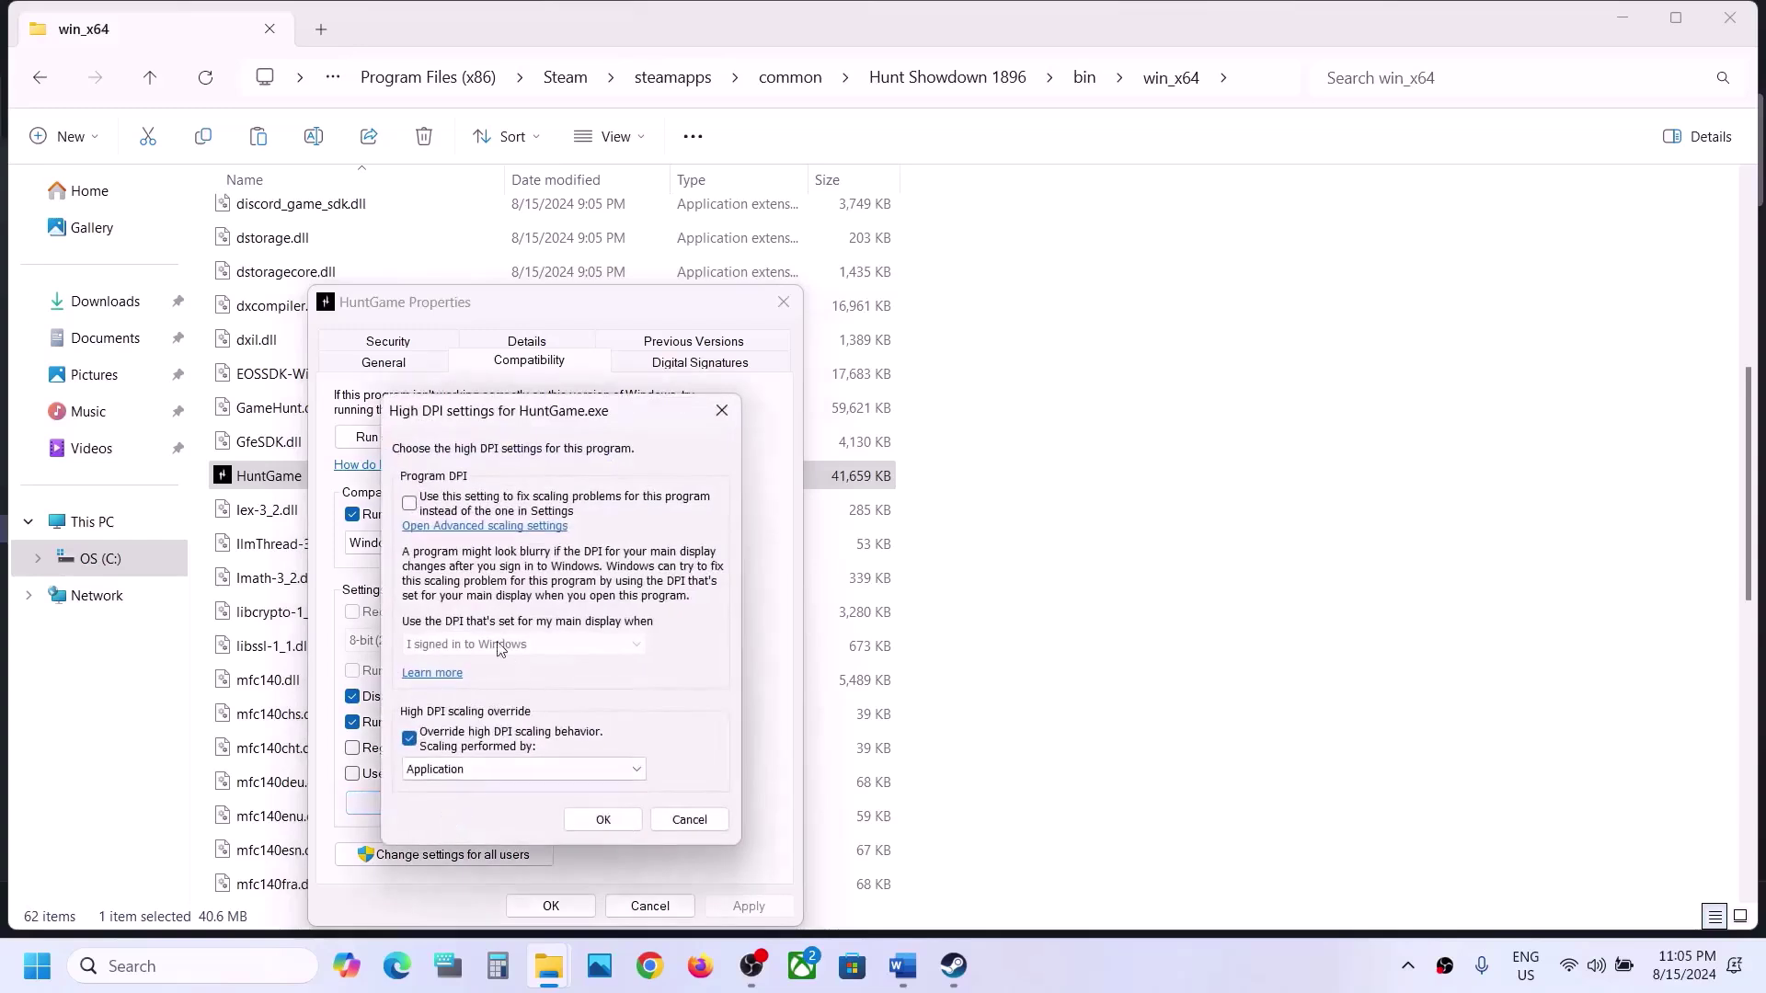
click(409, 737)
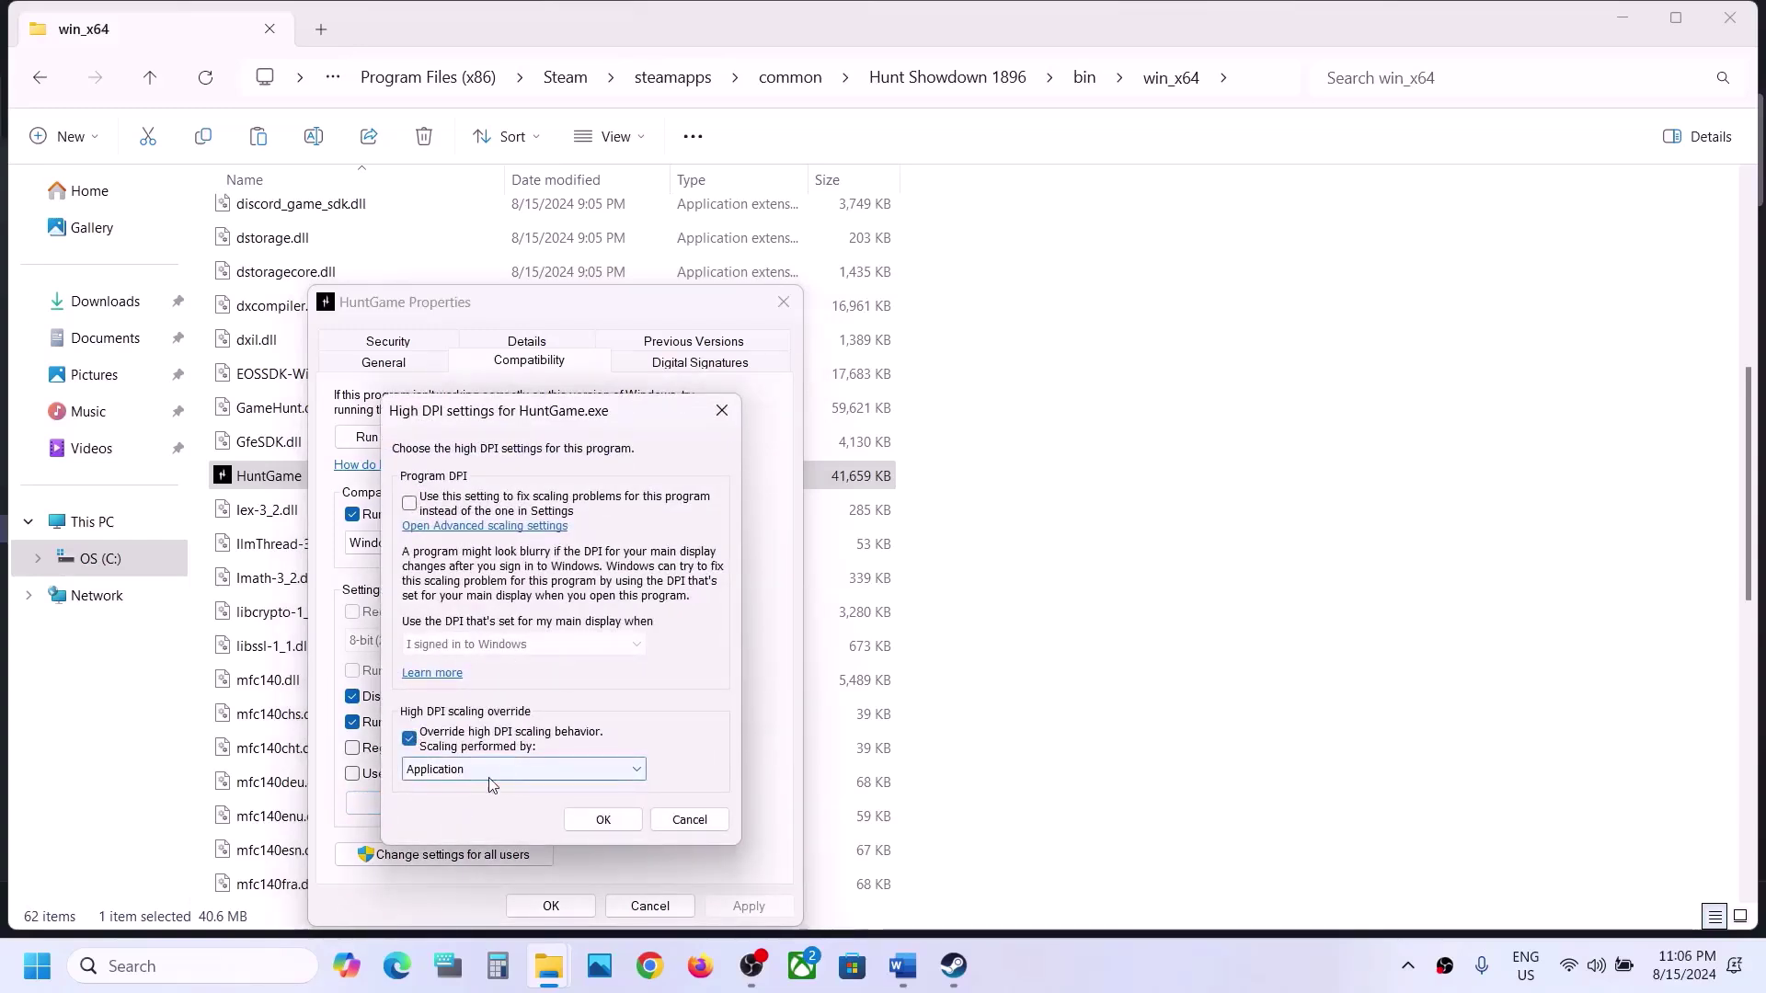
click(603, 821)
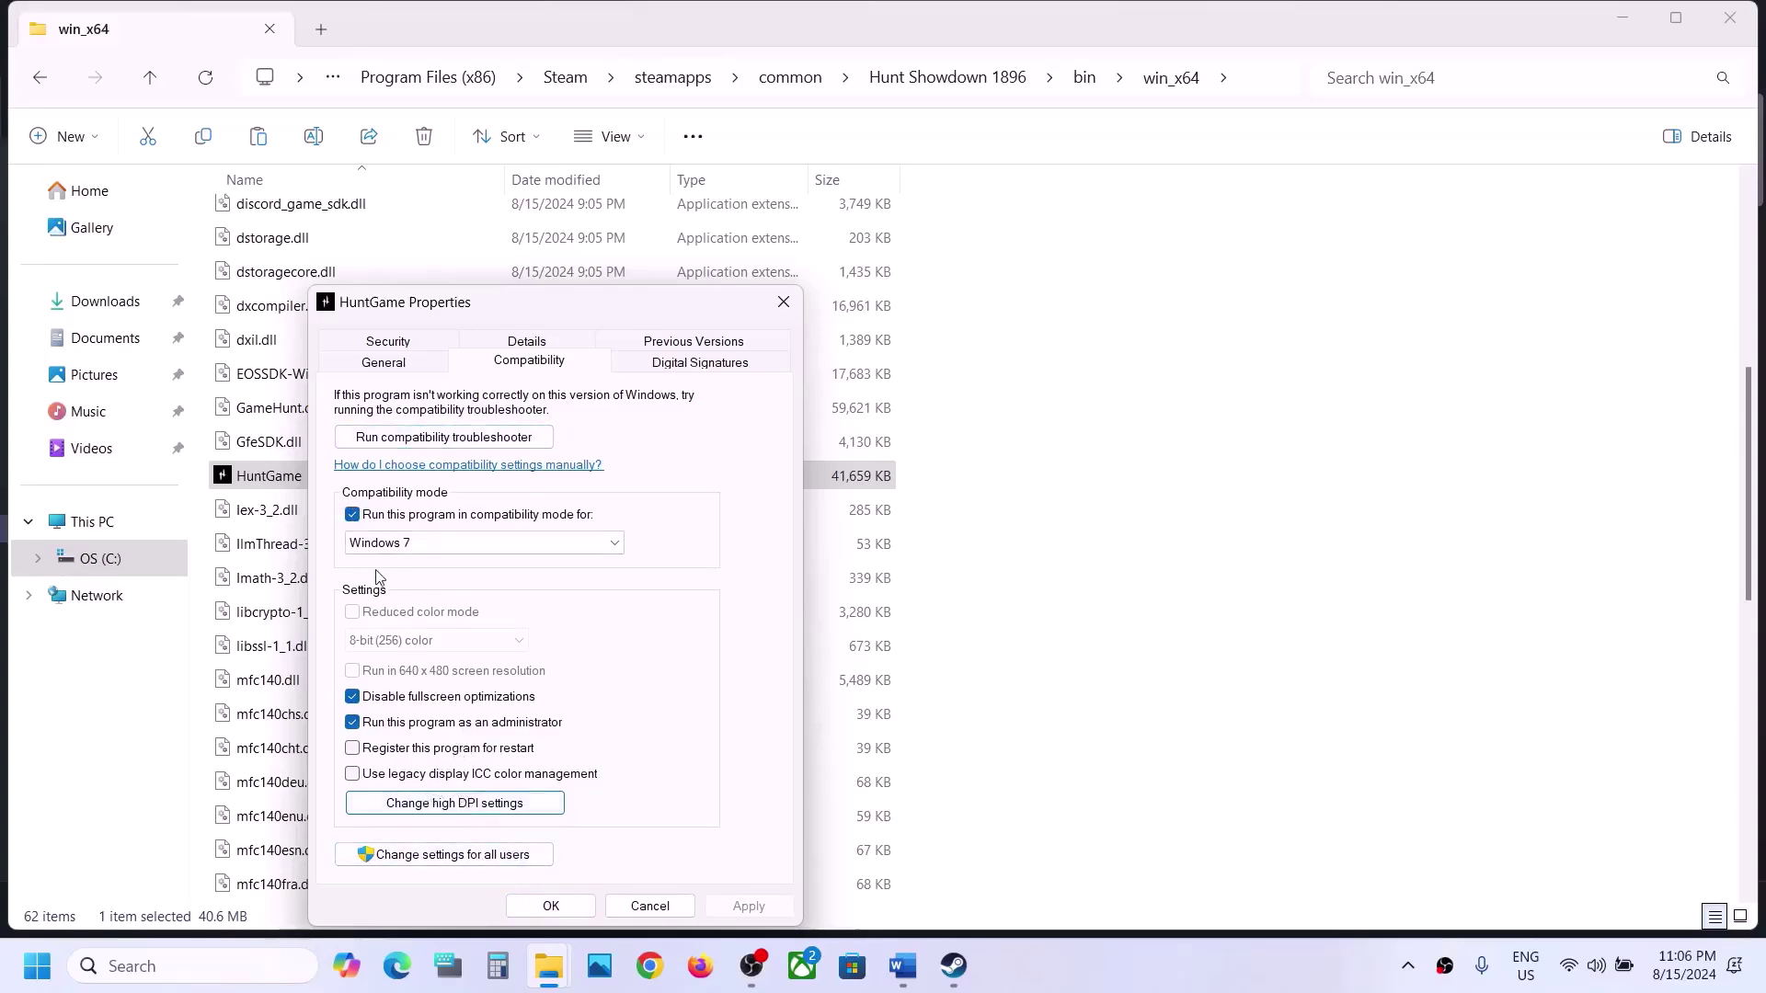
Revisit HuntGame's high DPI settings, turn off compatibility mode, Disable fullscreen optimizations and Run as administrator, apply, and close the folder window
click(436, 803)
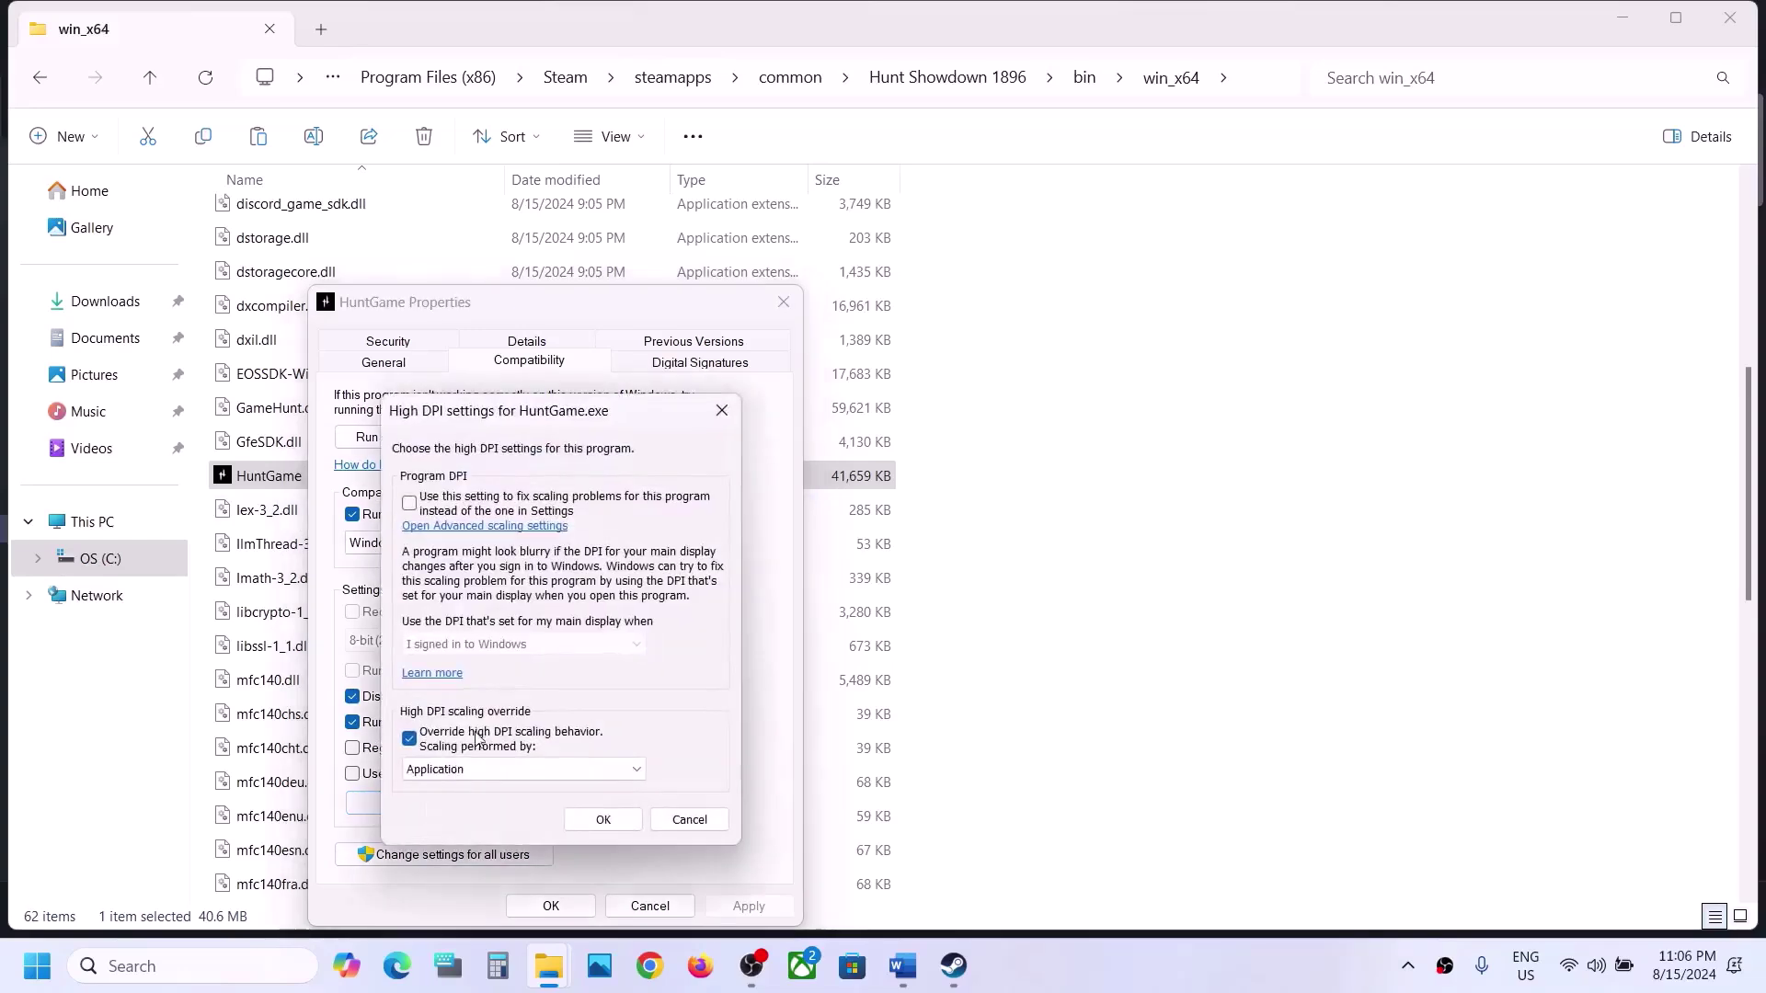
click(412, 740)
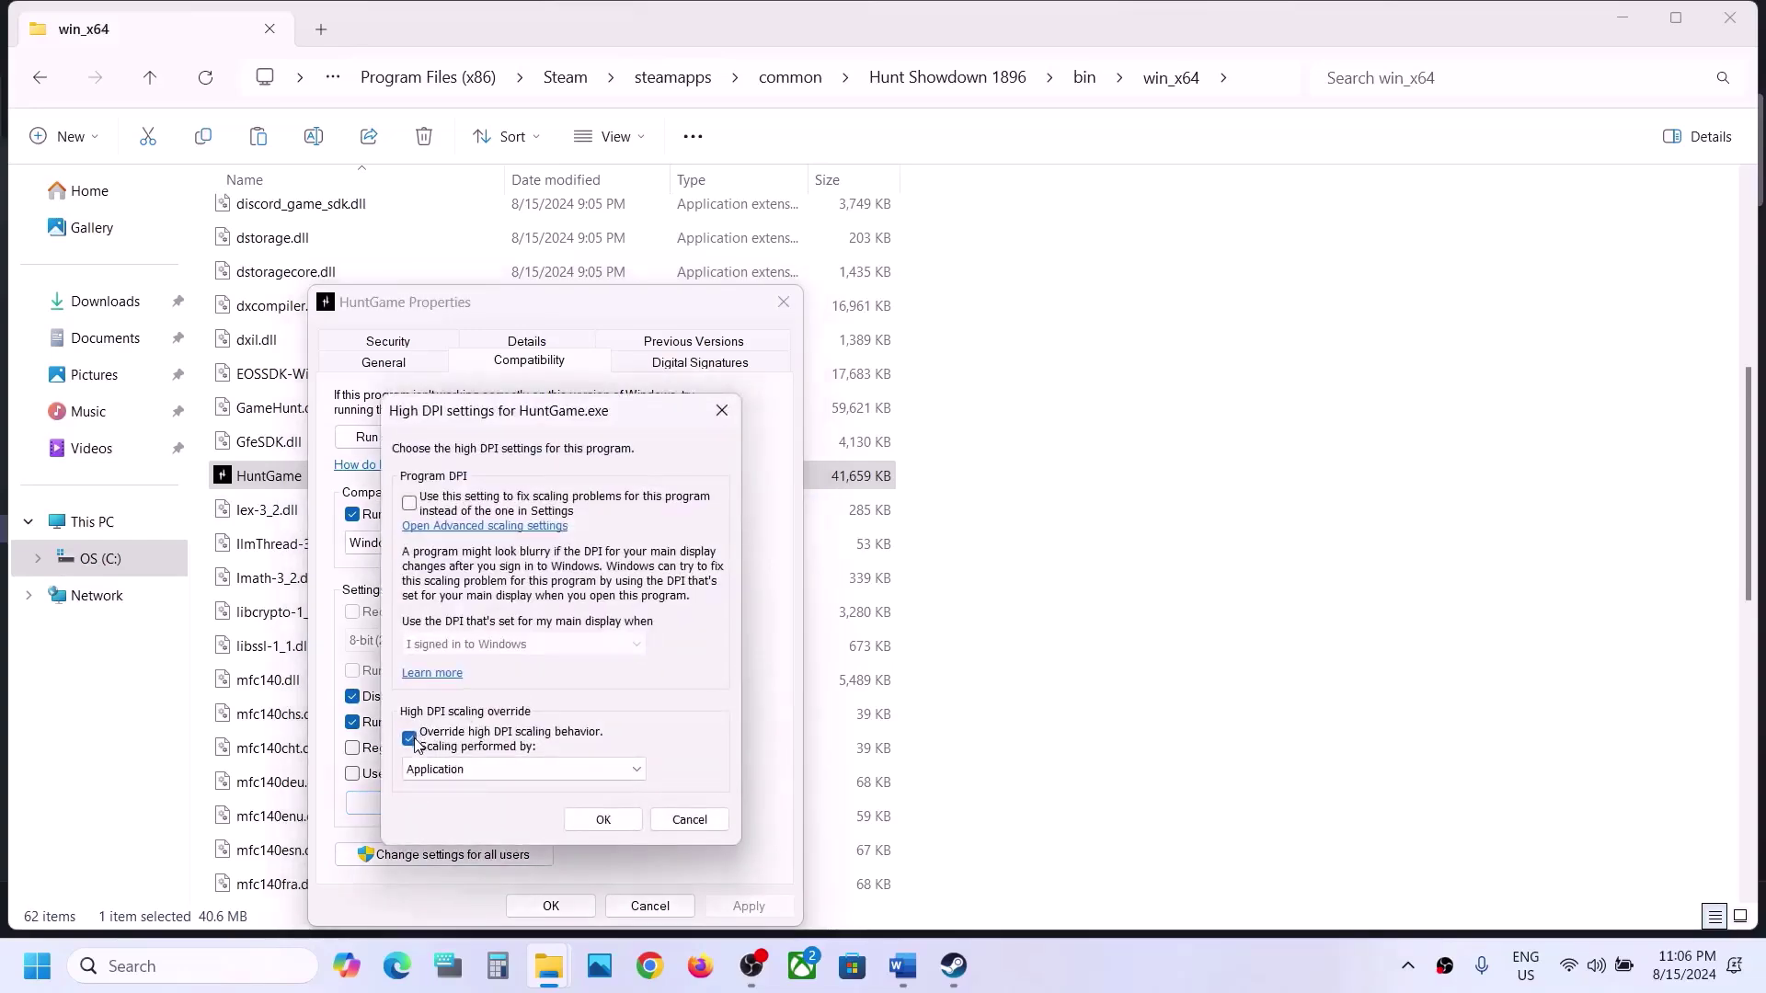
click(603, 820)
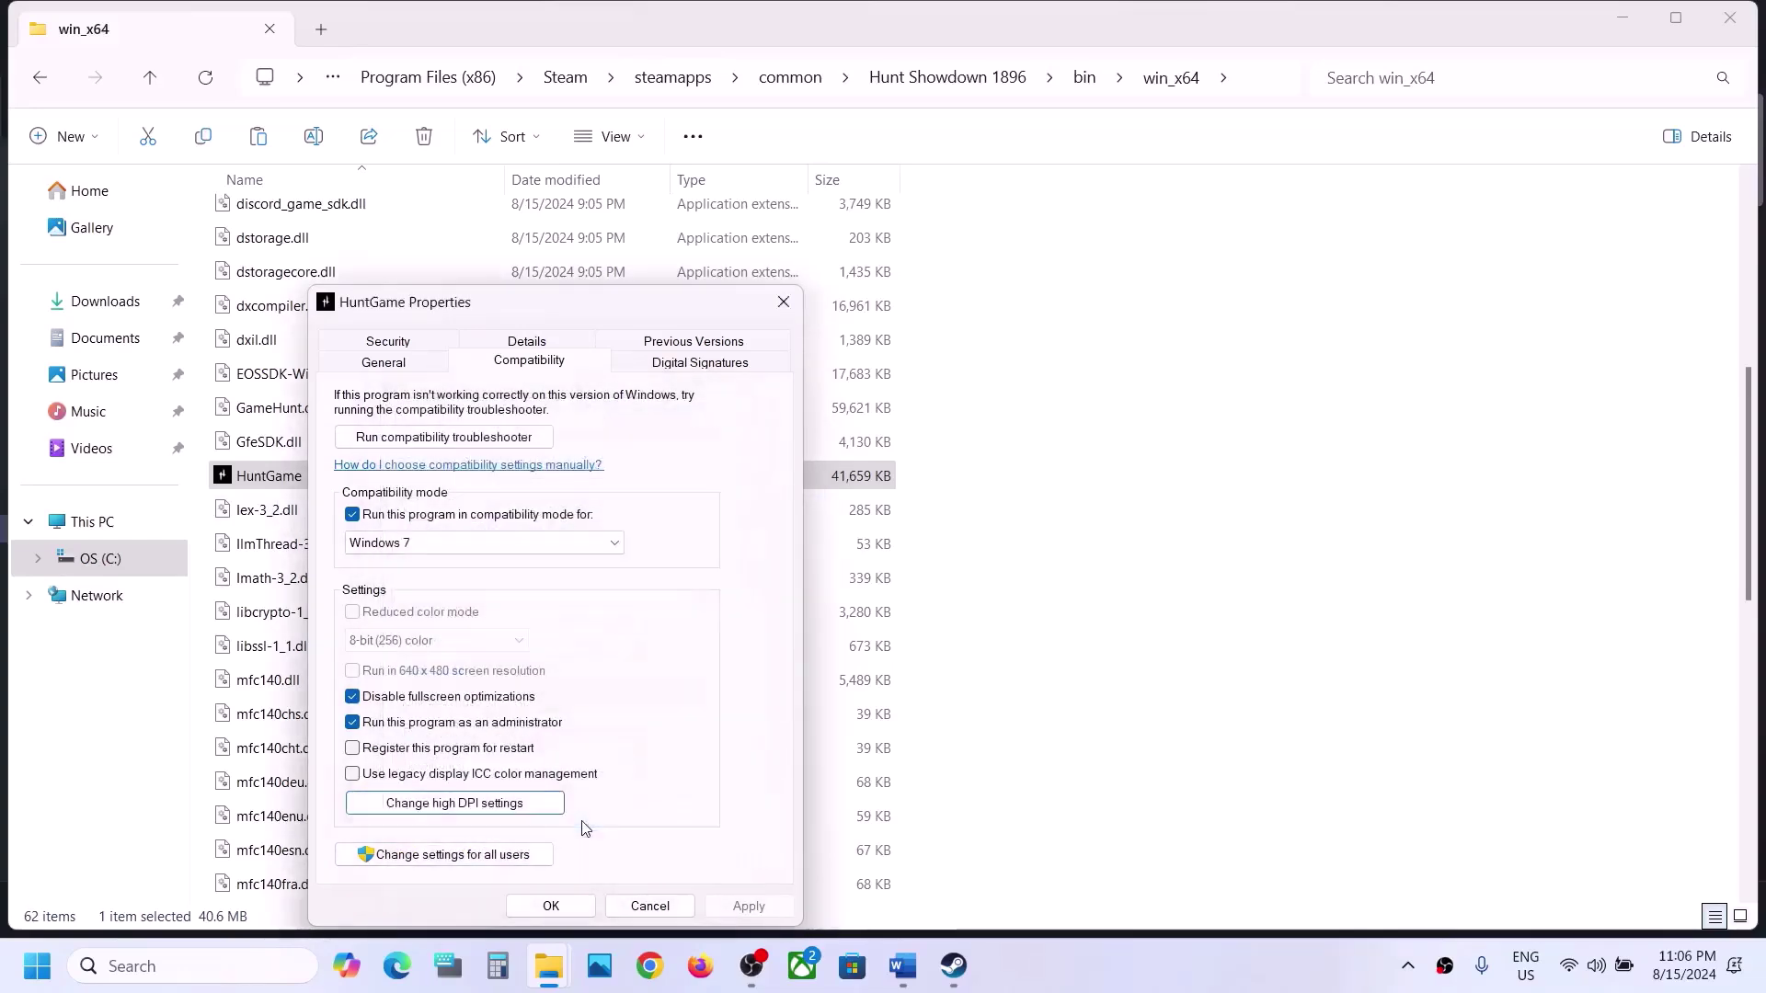
click(352, 696)
click(352, 722)
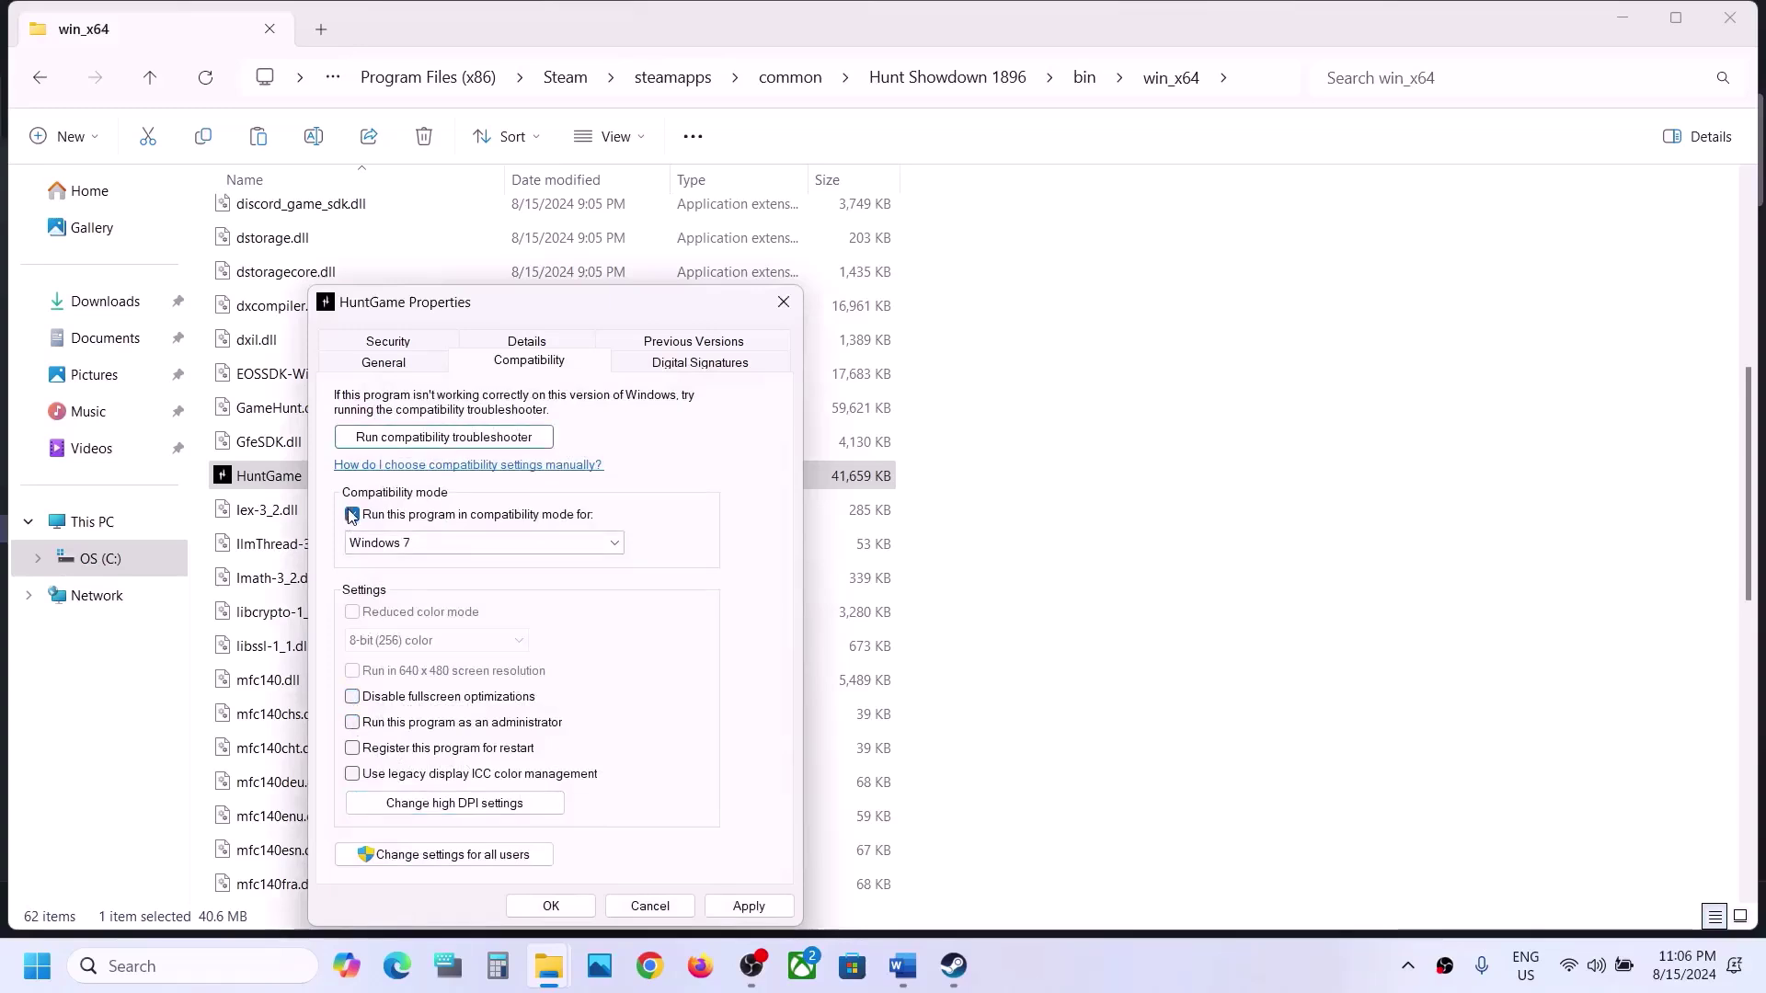
click(352, 514)
click(746, 905)
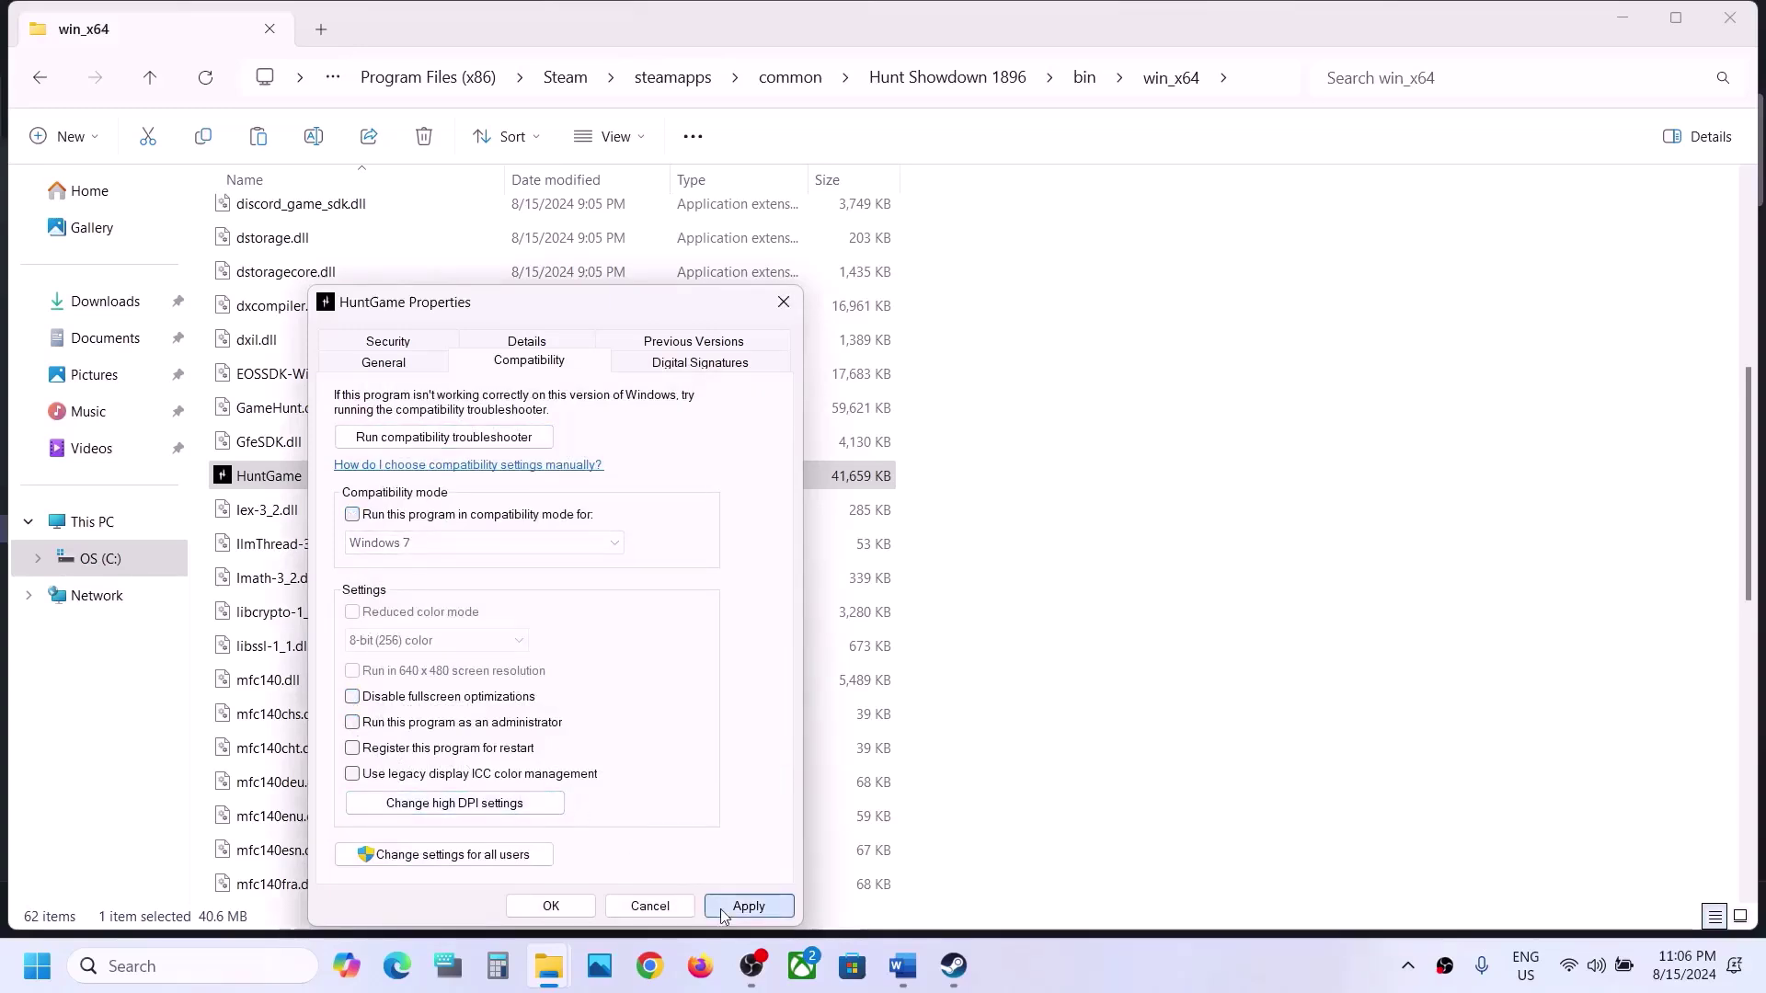
click(554, 906)
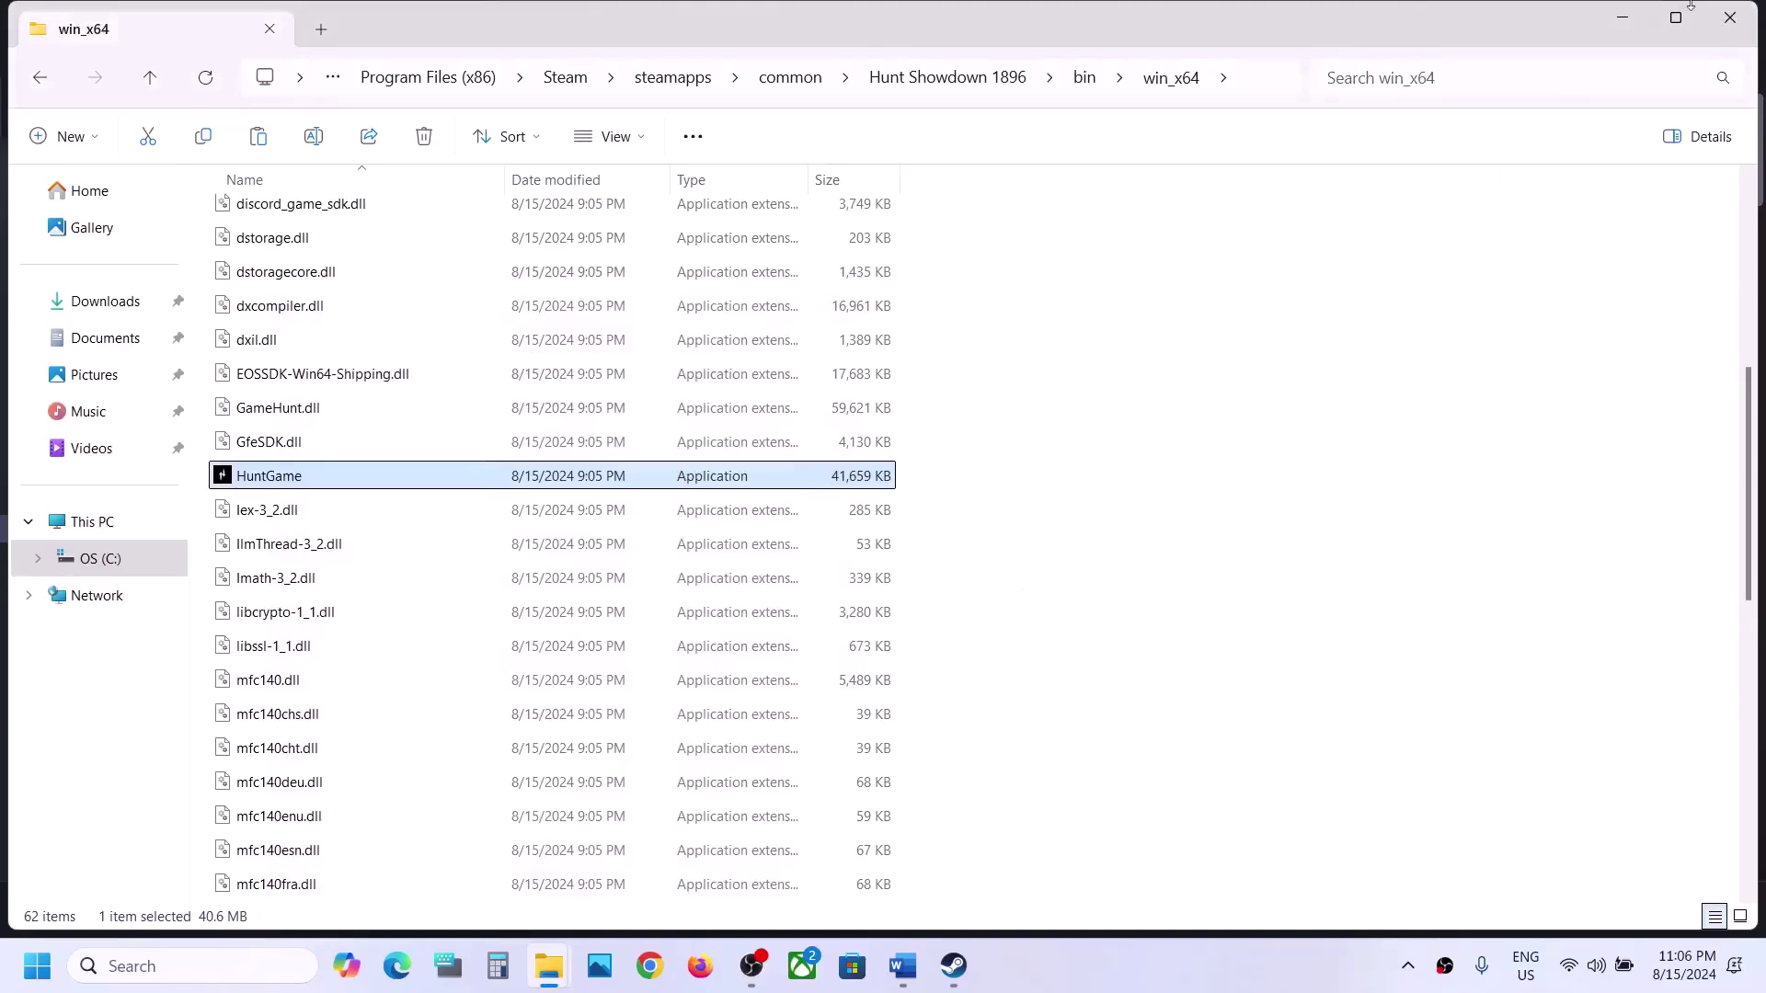
click(1727, 15)
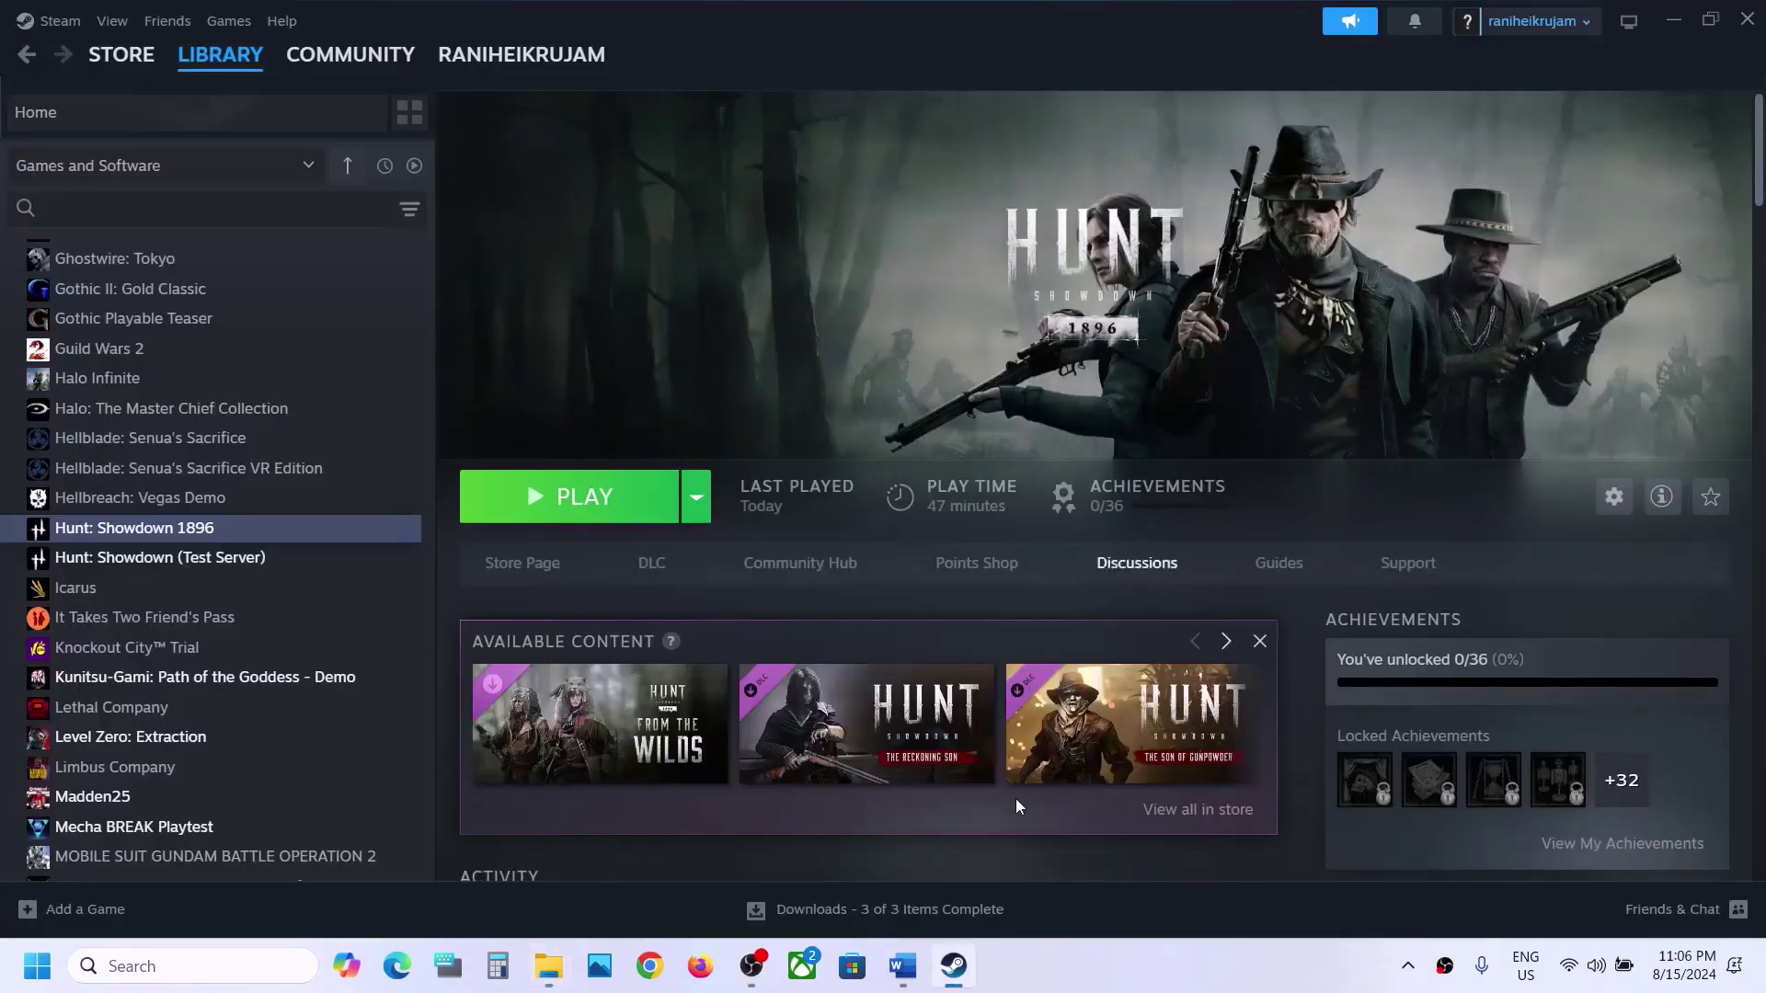
Switch to the Word notes and highlight Step 6 on clean graphics driver installation, including its NVIDIA and AMD links
click(903, 968)
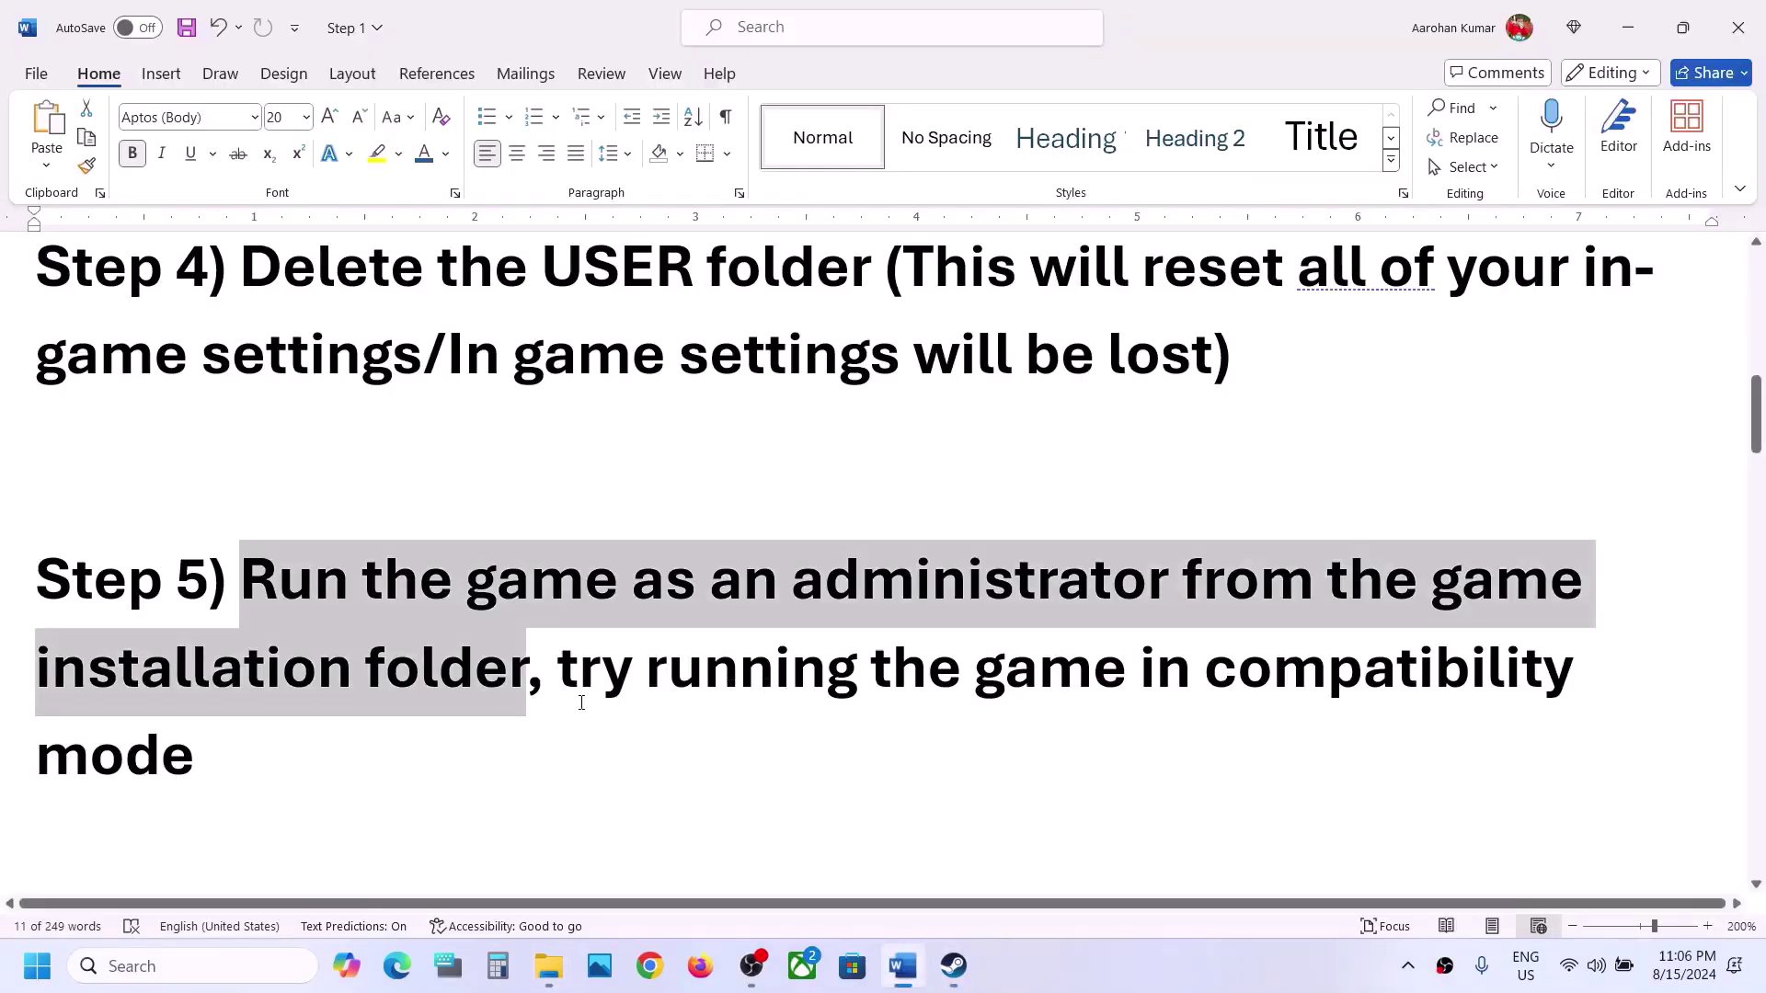
scroll(581, 703, down, 5)
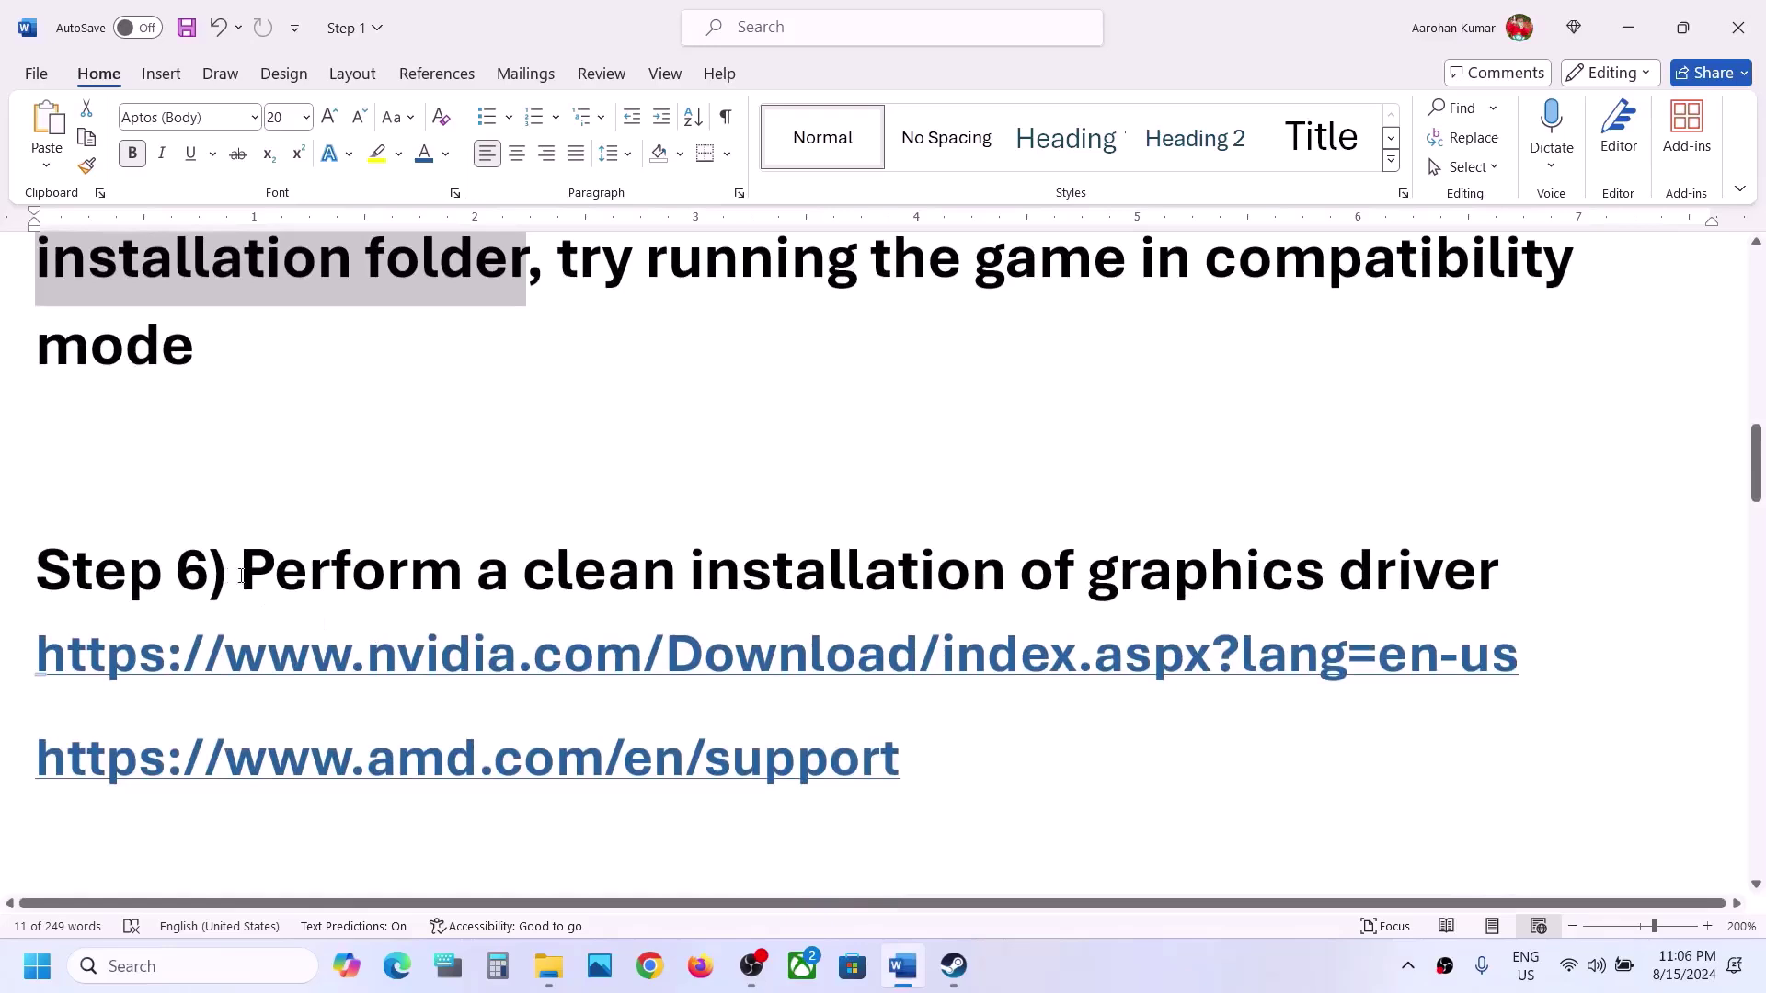
drag(244, 577, 1508, 575)
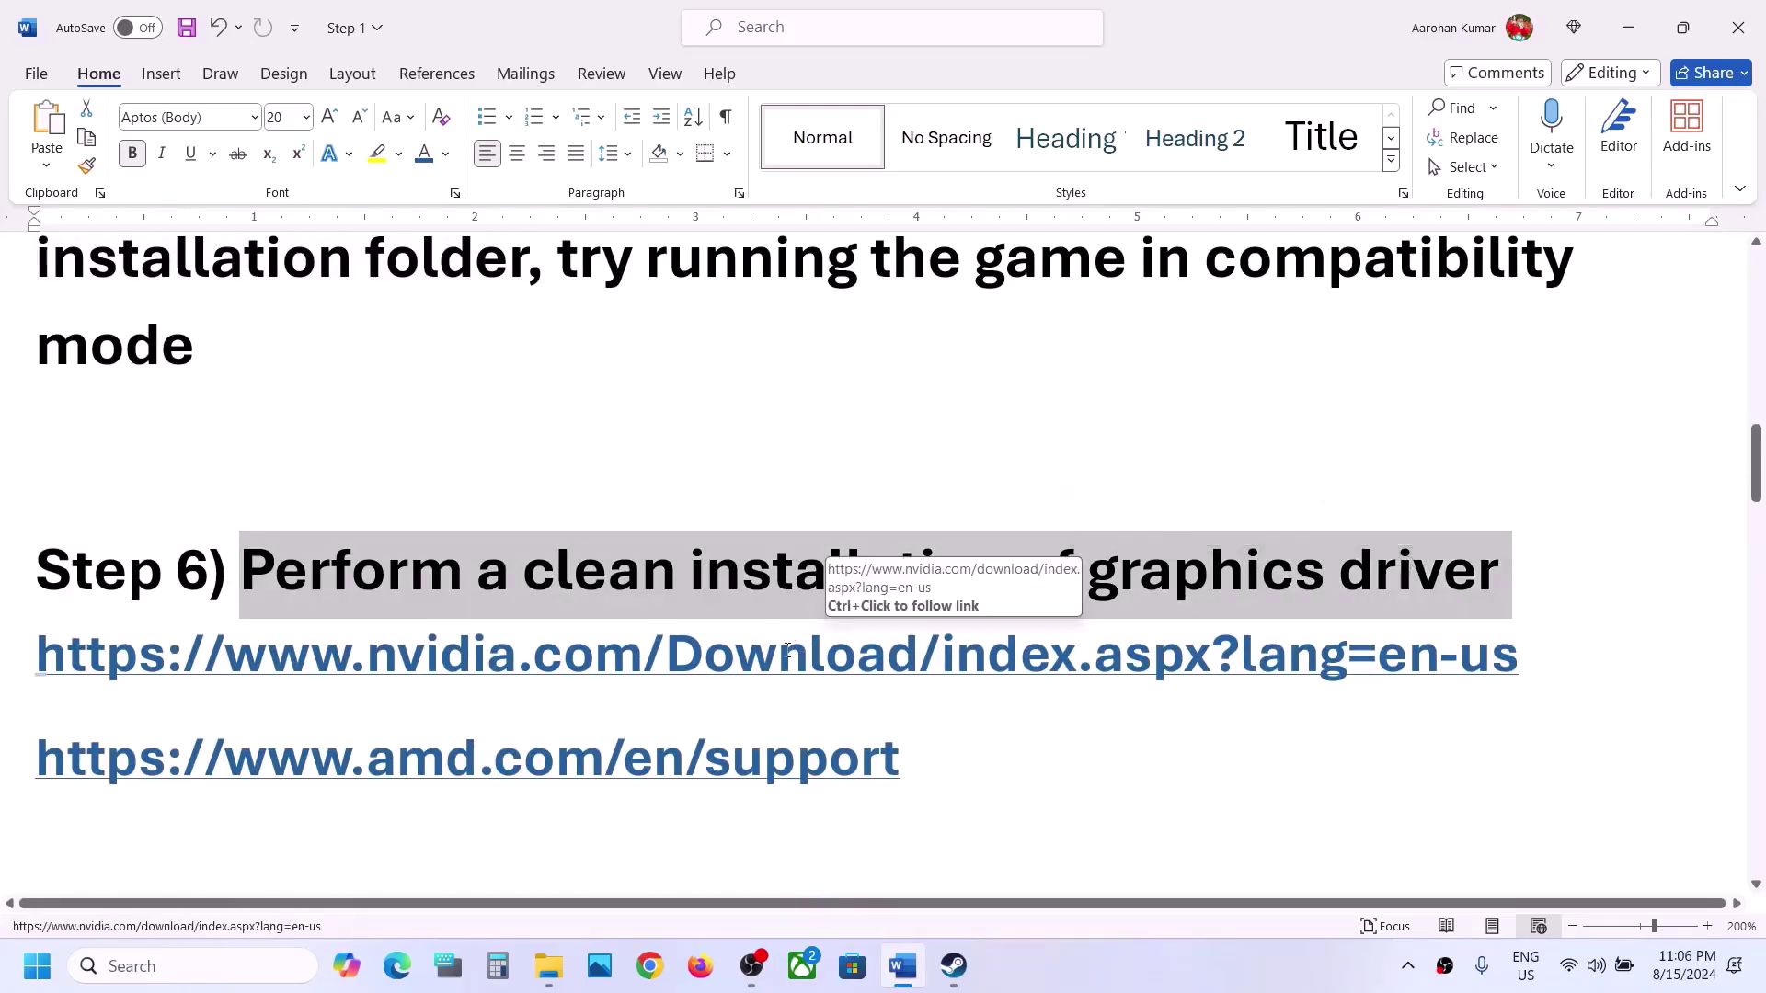
drag(563, 650, 885, 655)
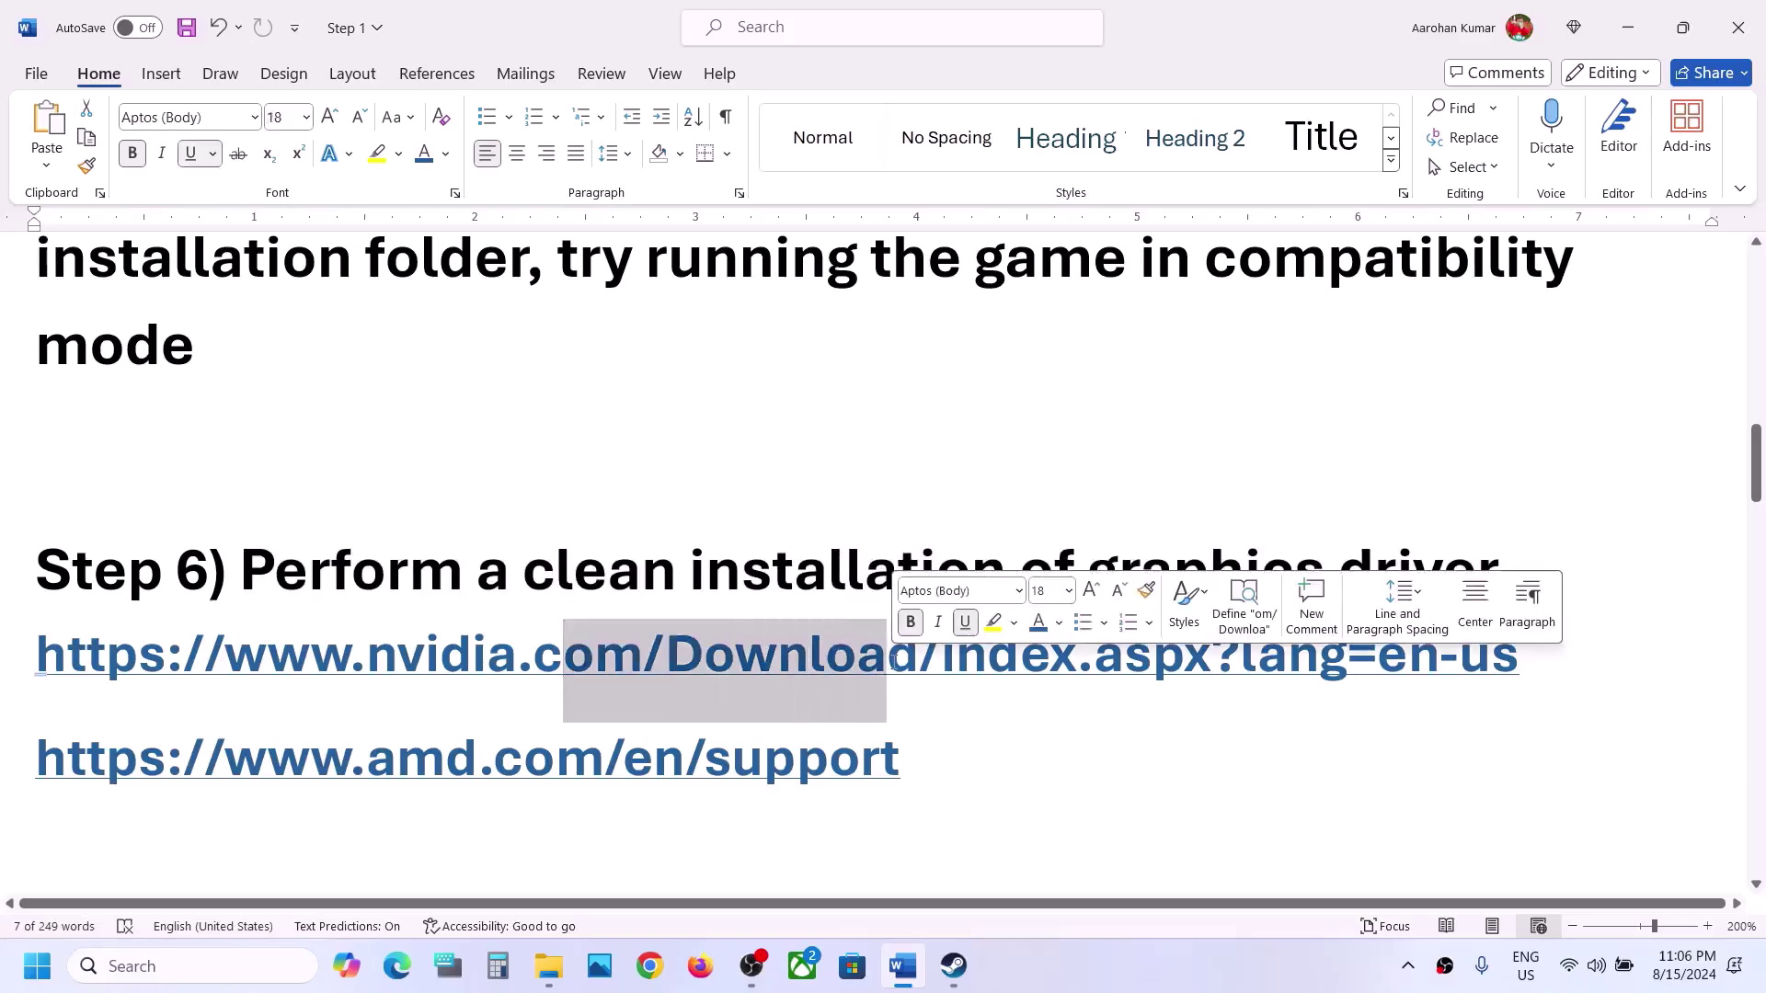
drag(313, 782, 652, 778)
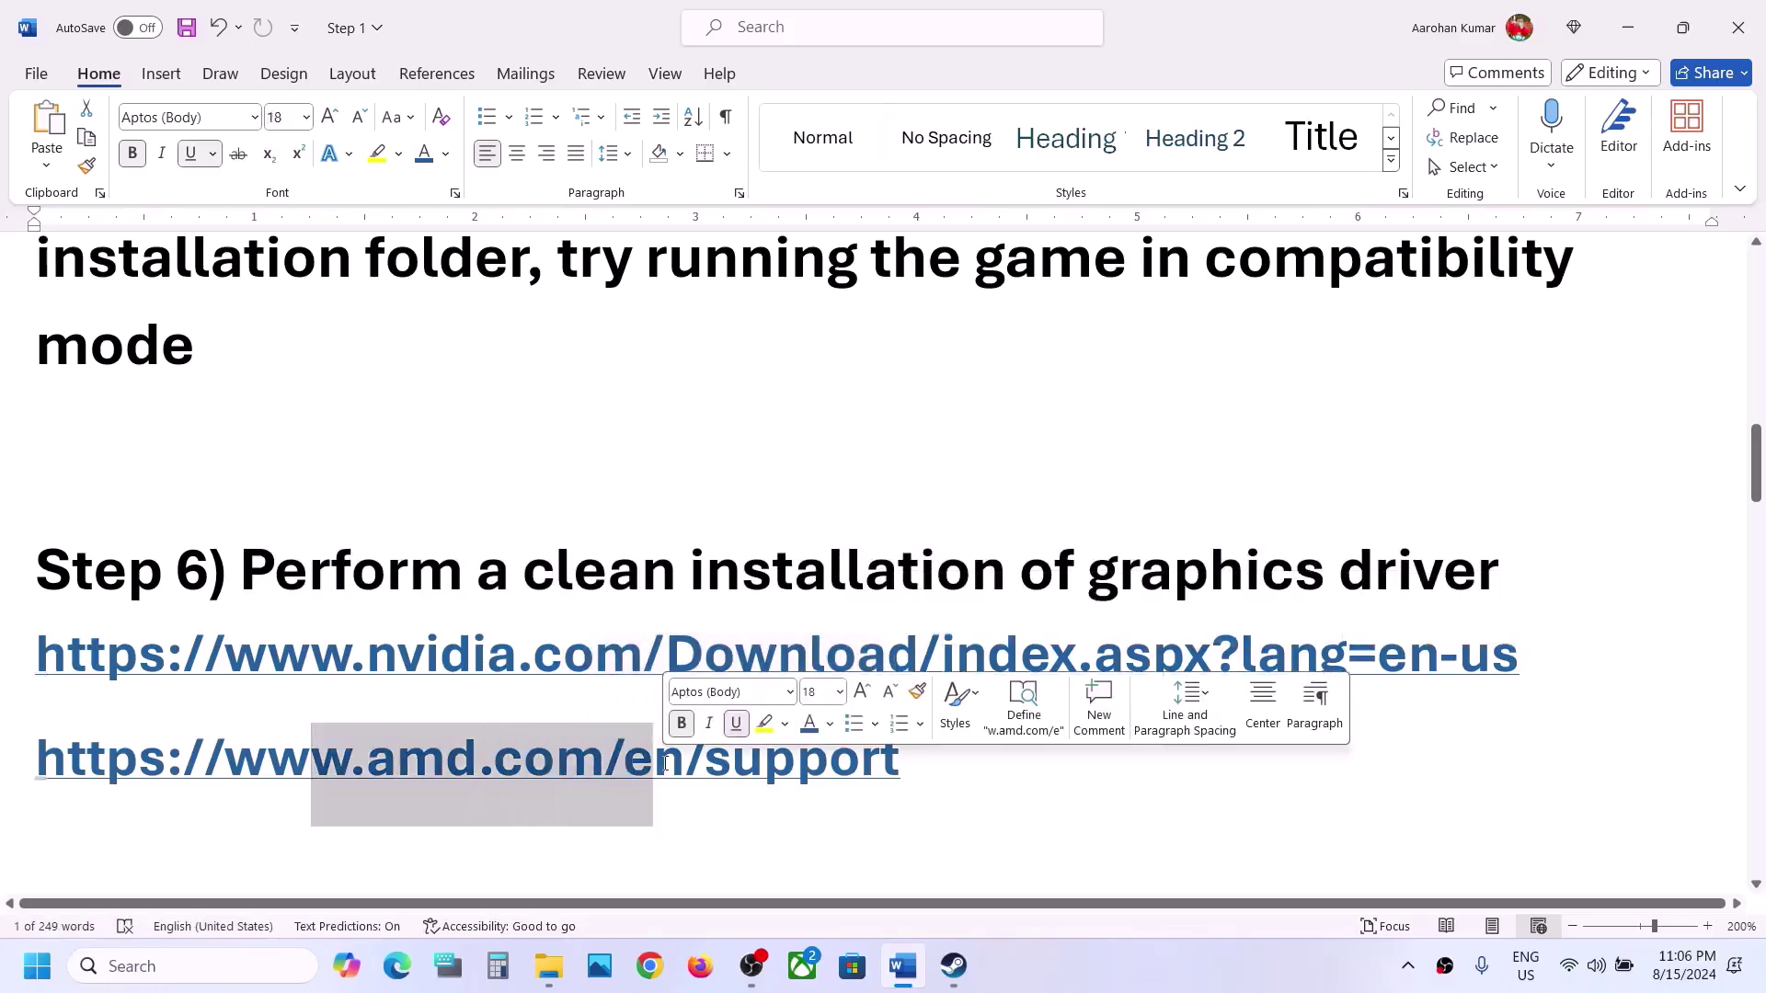
On NVIDIA's driver page in Chrome, search for the GeForce RTX 3050 Laptop GPU, RTX 30 Series (Notebooks), Windows 11, Game Ready Driver
click(1128, 957)
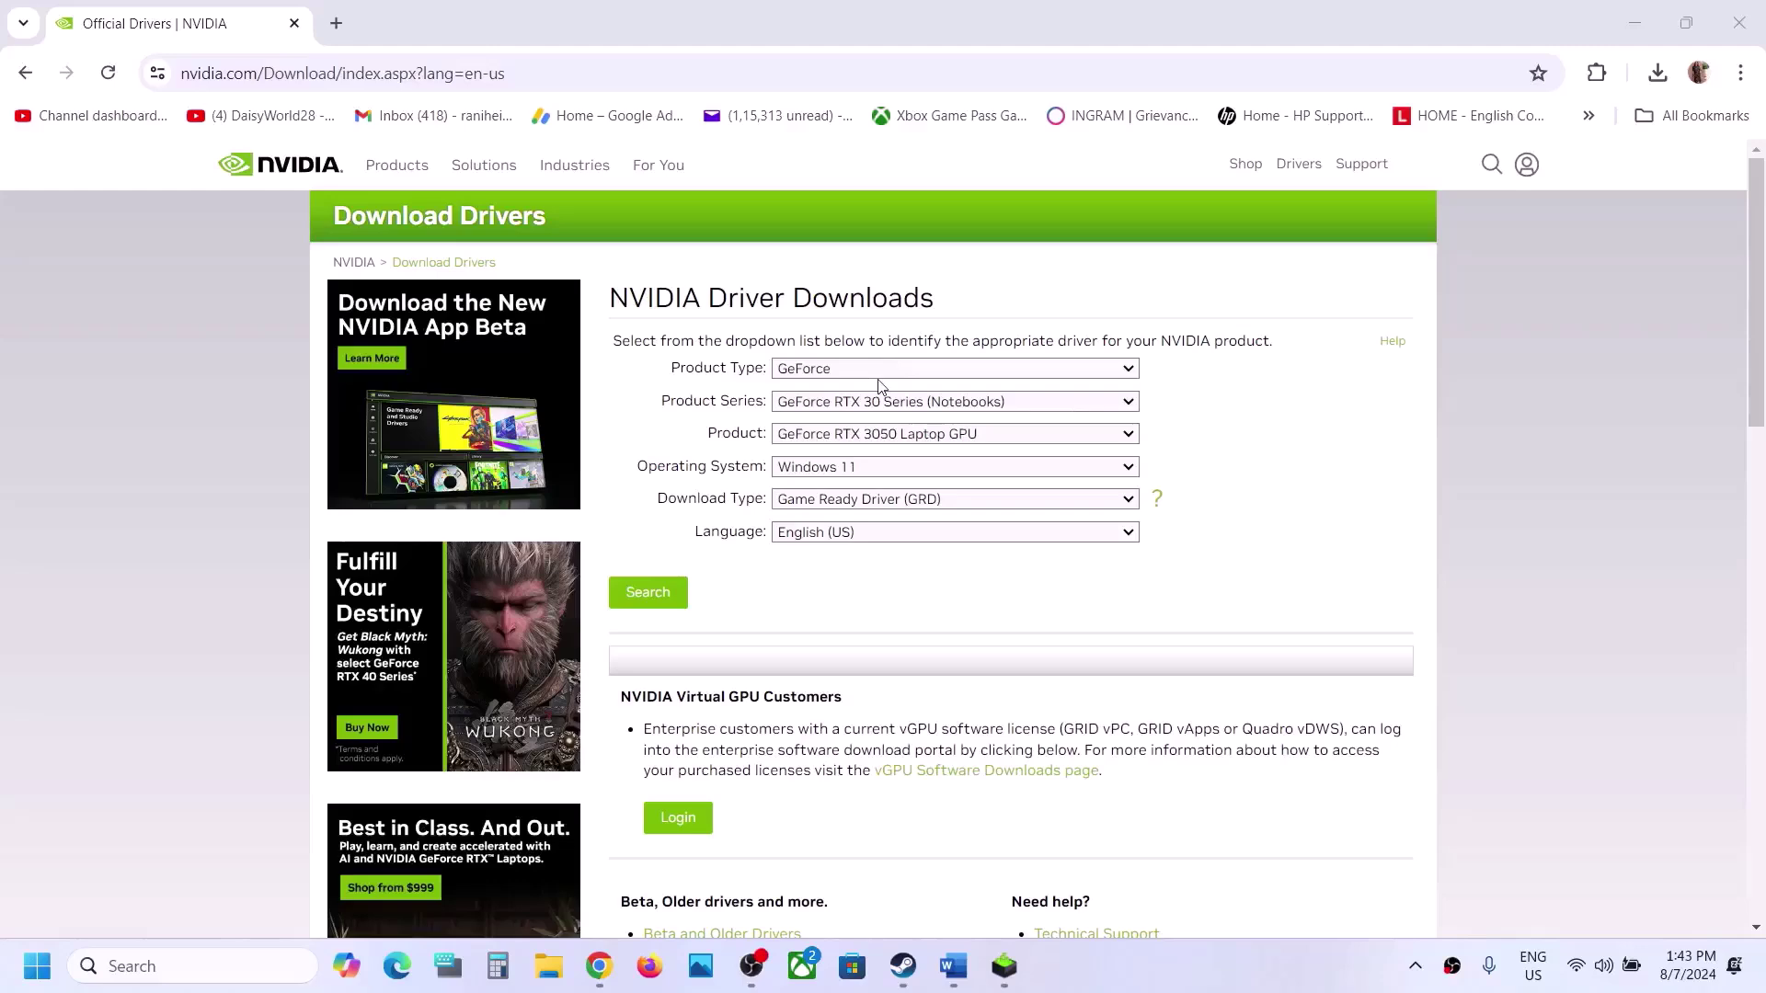
click(844, 372)
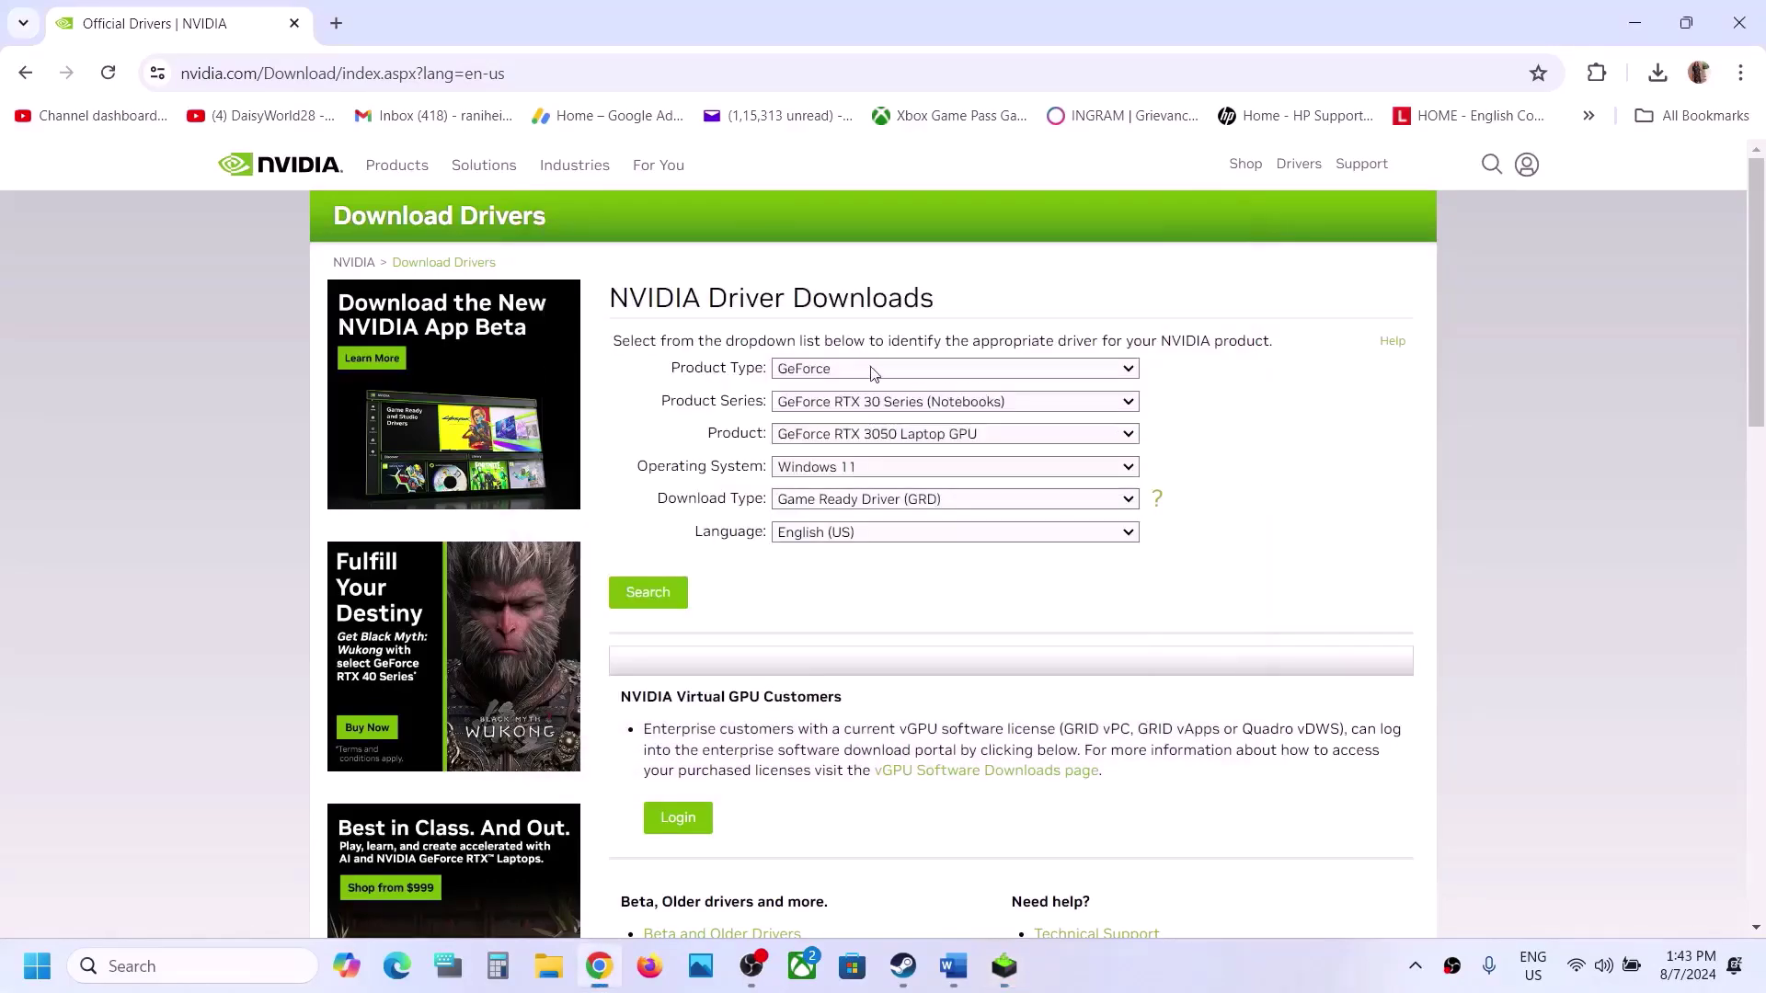
click(872, 371)
click(1295, 434)
click(978, 405)
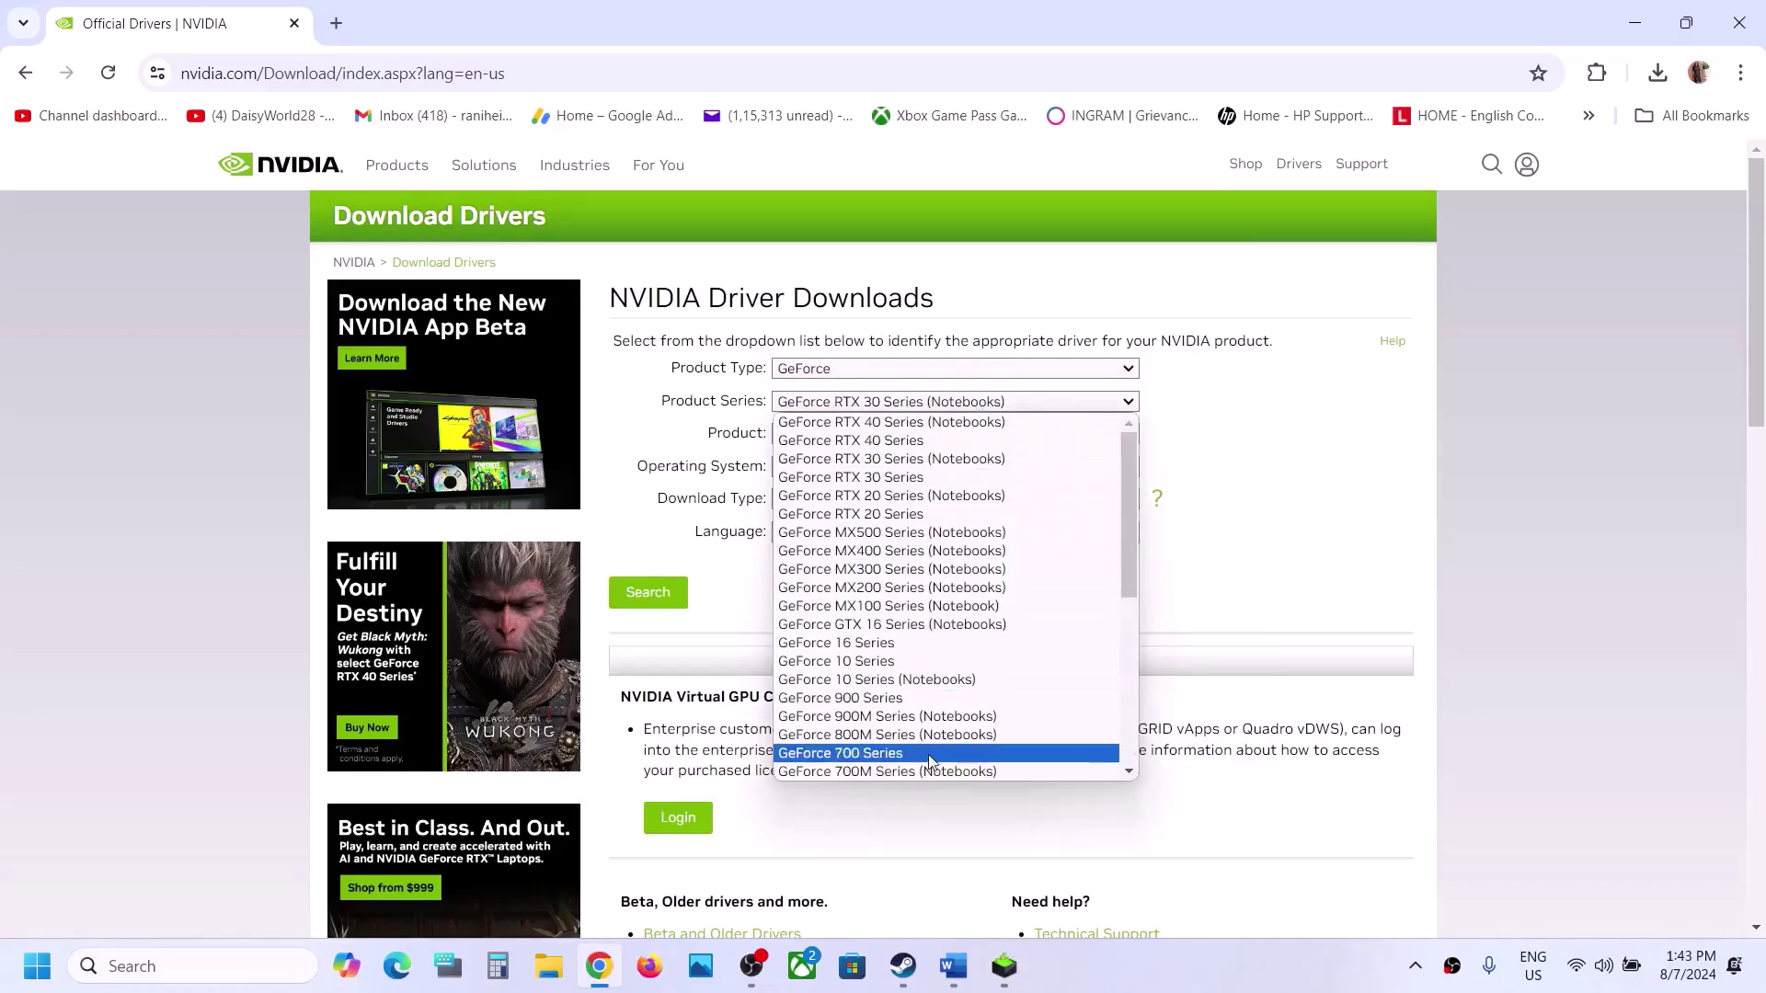
click(940, 463)
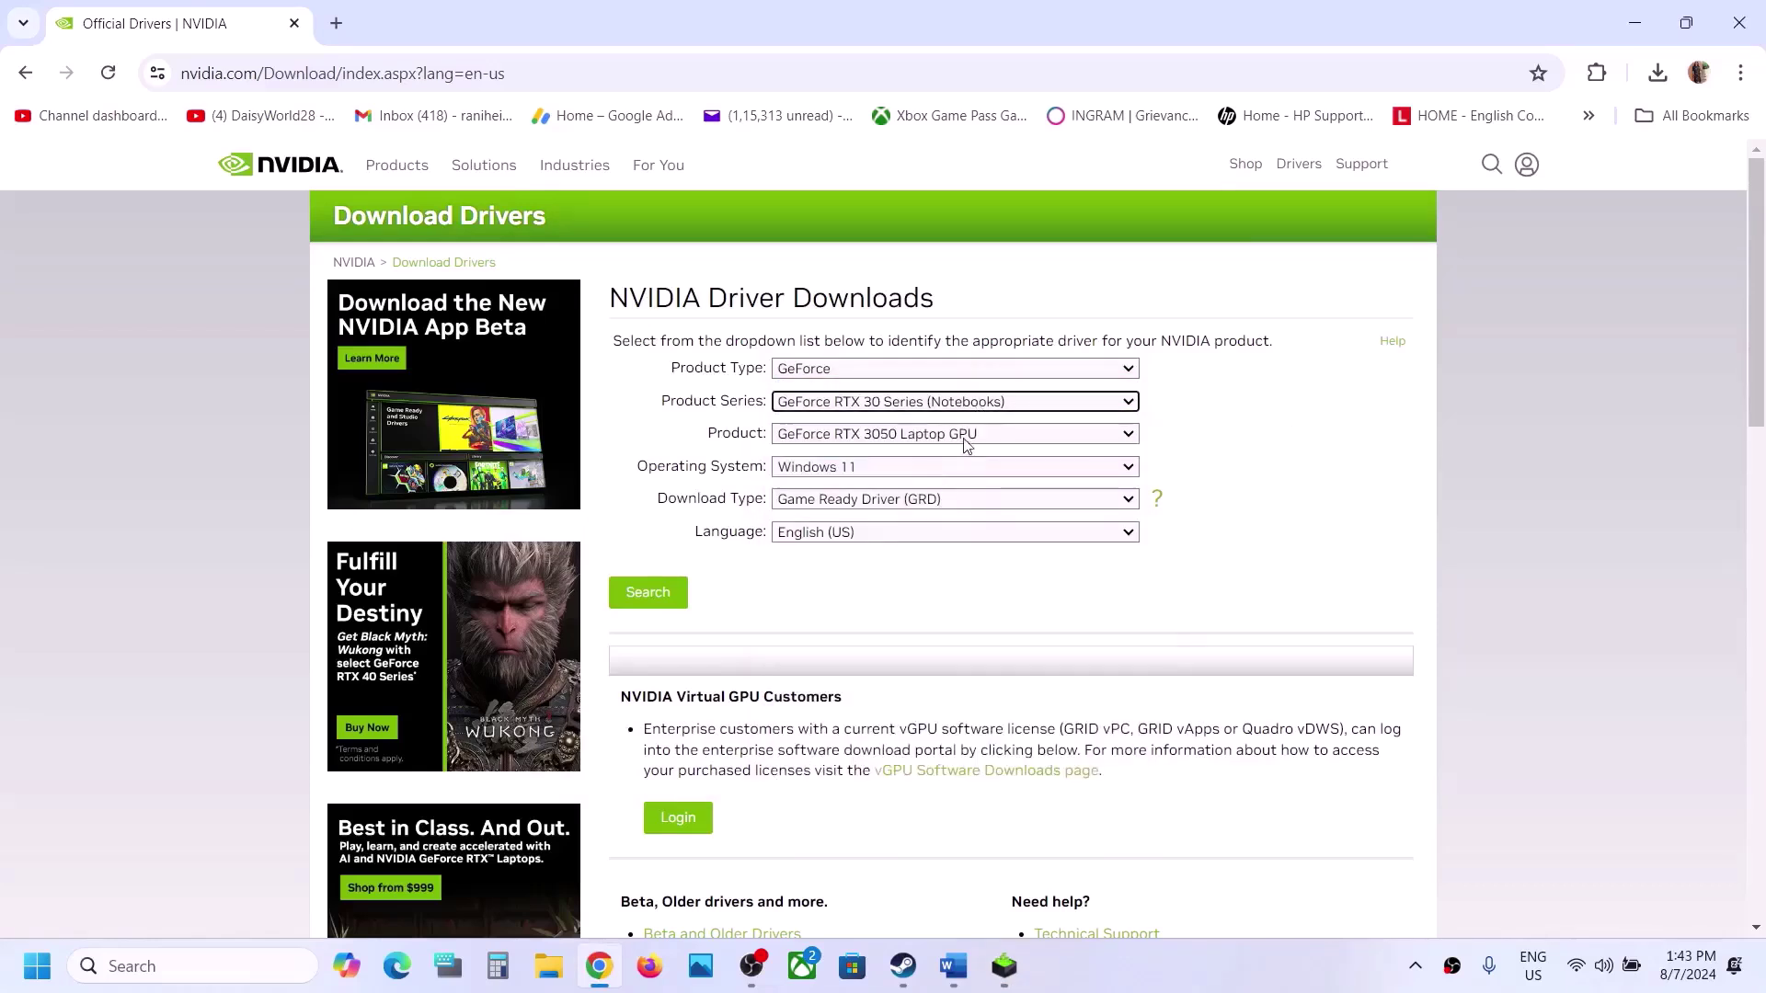
click(964, 439)
click(936, 567)
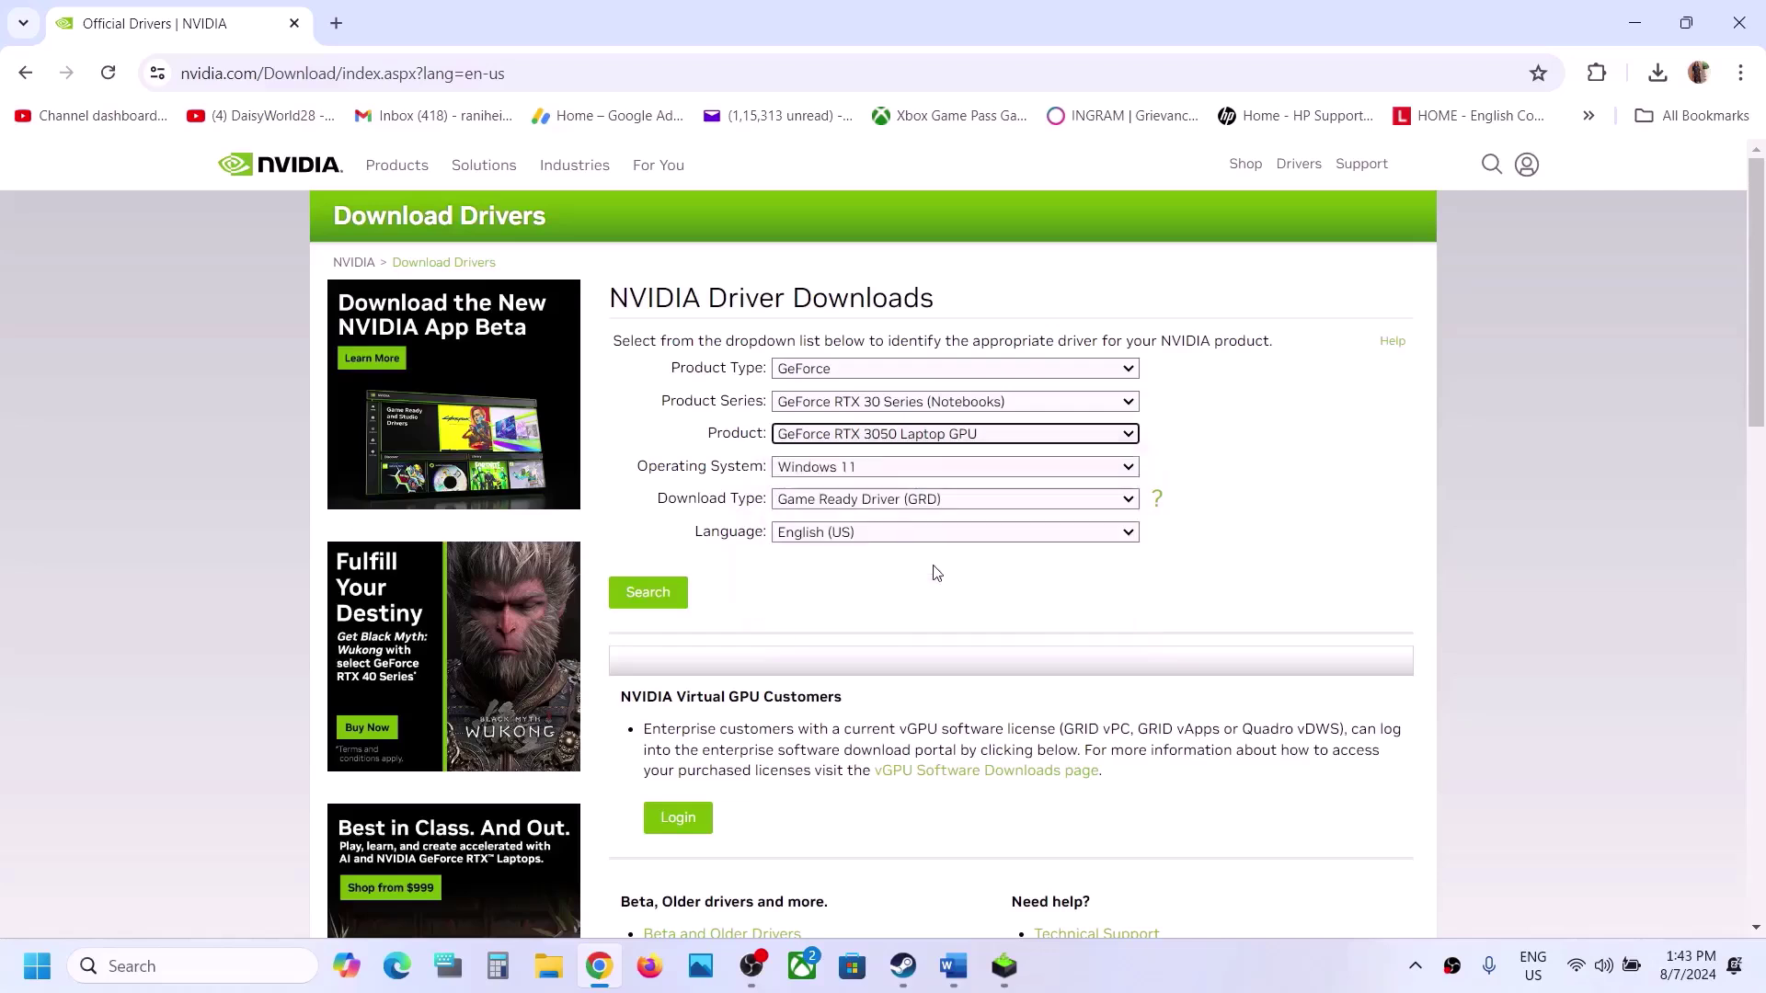
click(863, 469)
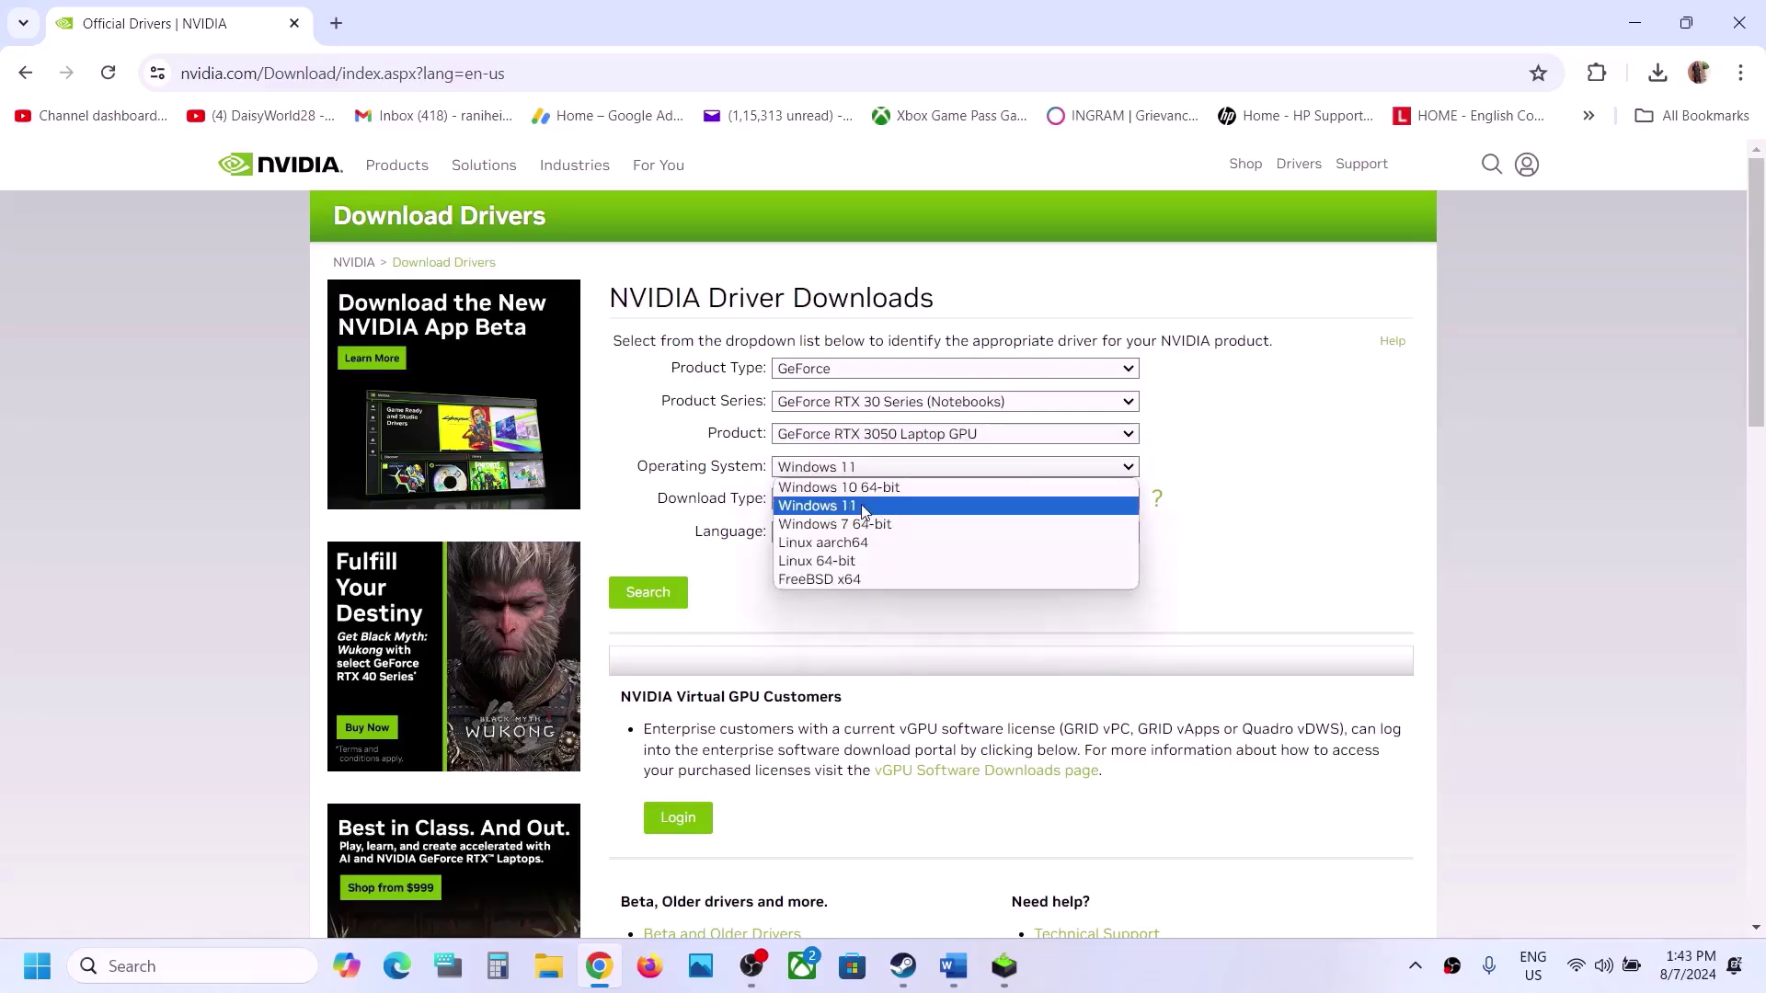
click(864, 507)
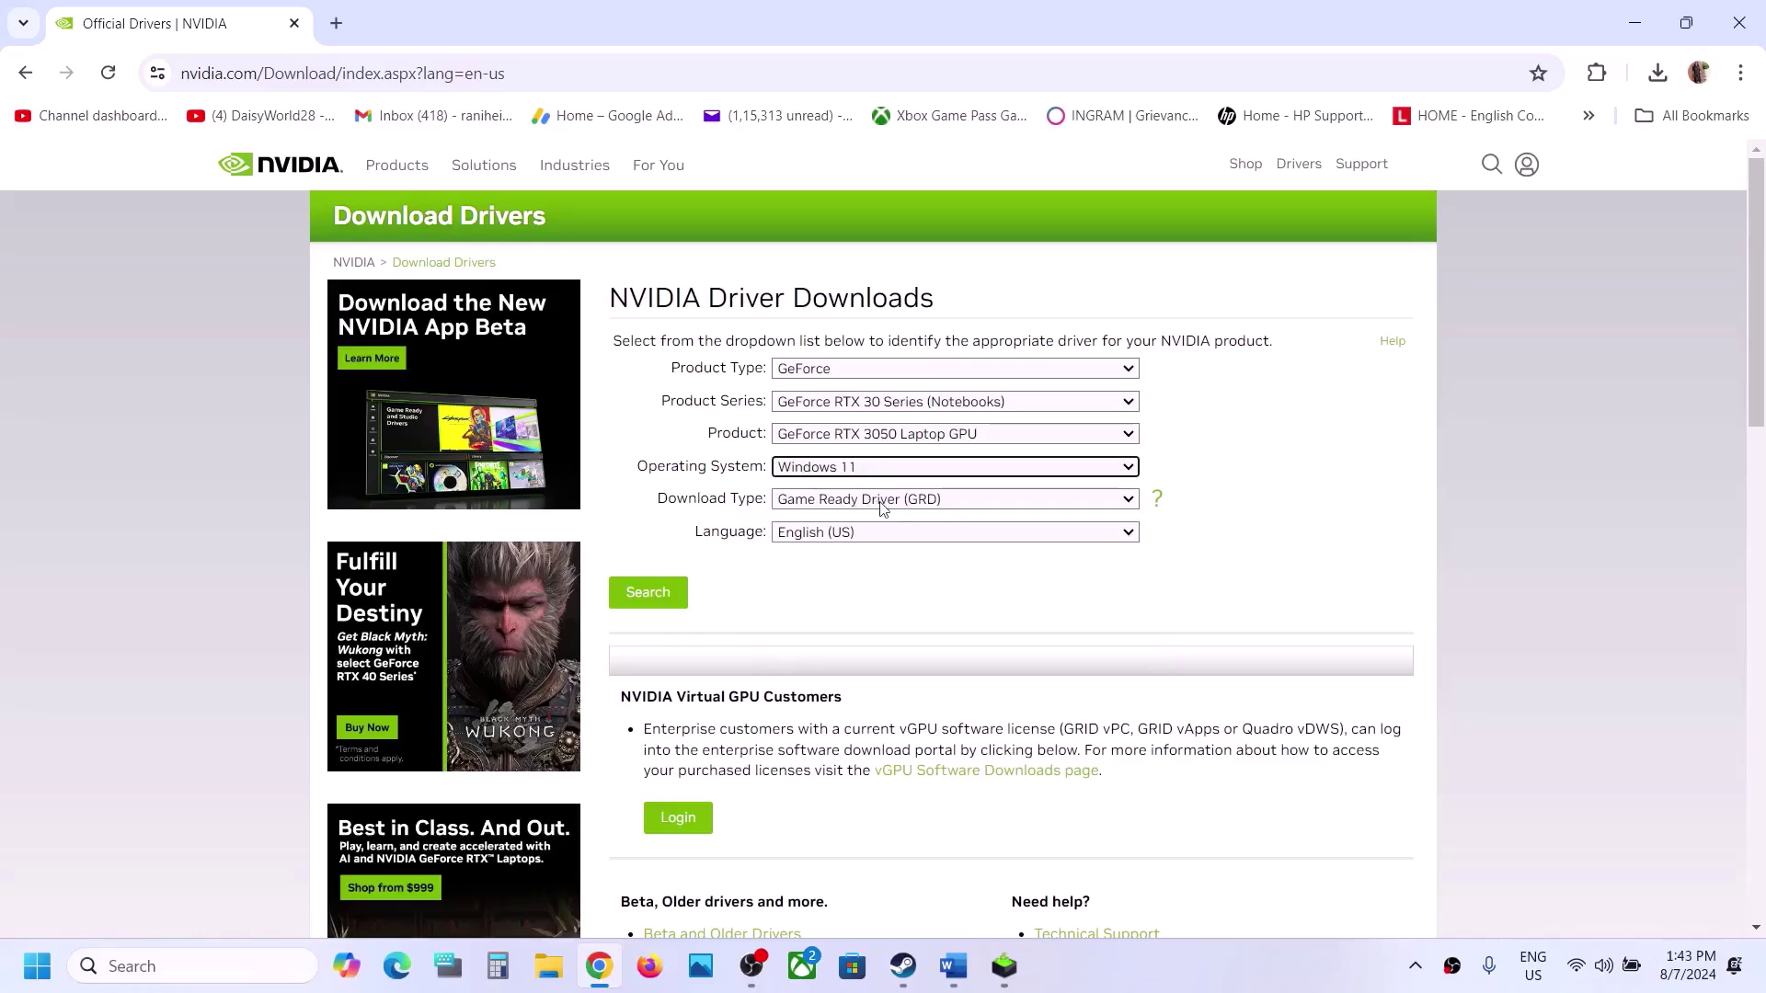
click(672, 594)
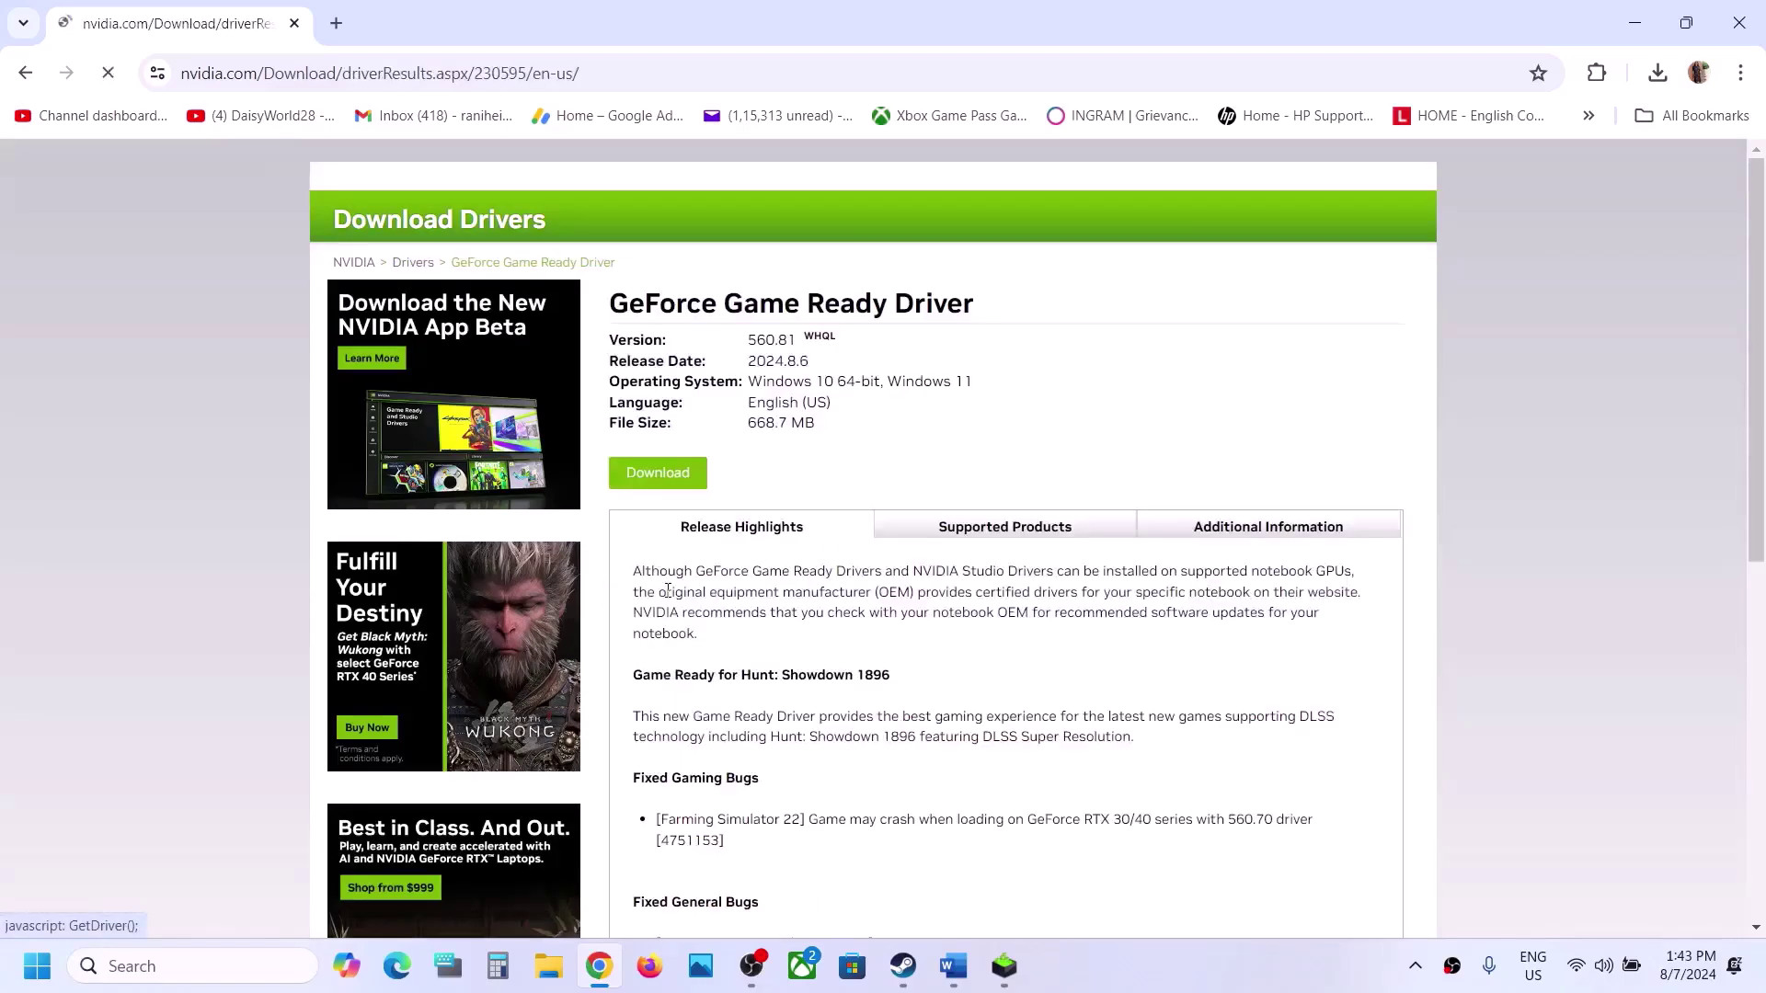
Download the GeForce Game Ready Driver 560.81 and bring up its NVIDIA installer
click(665, 480)
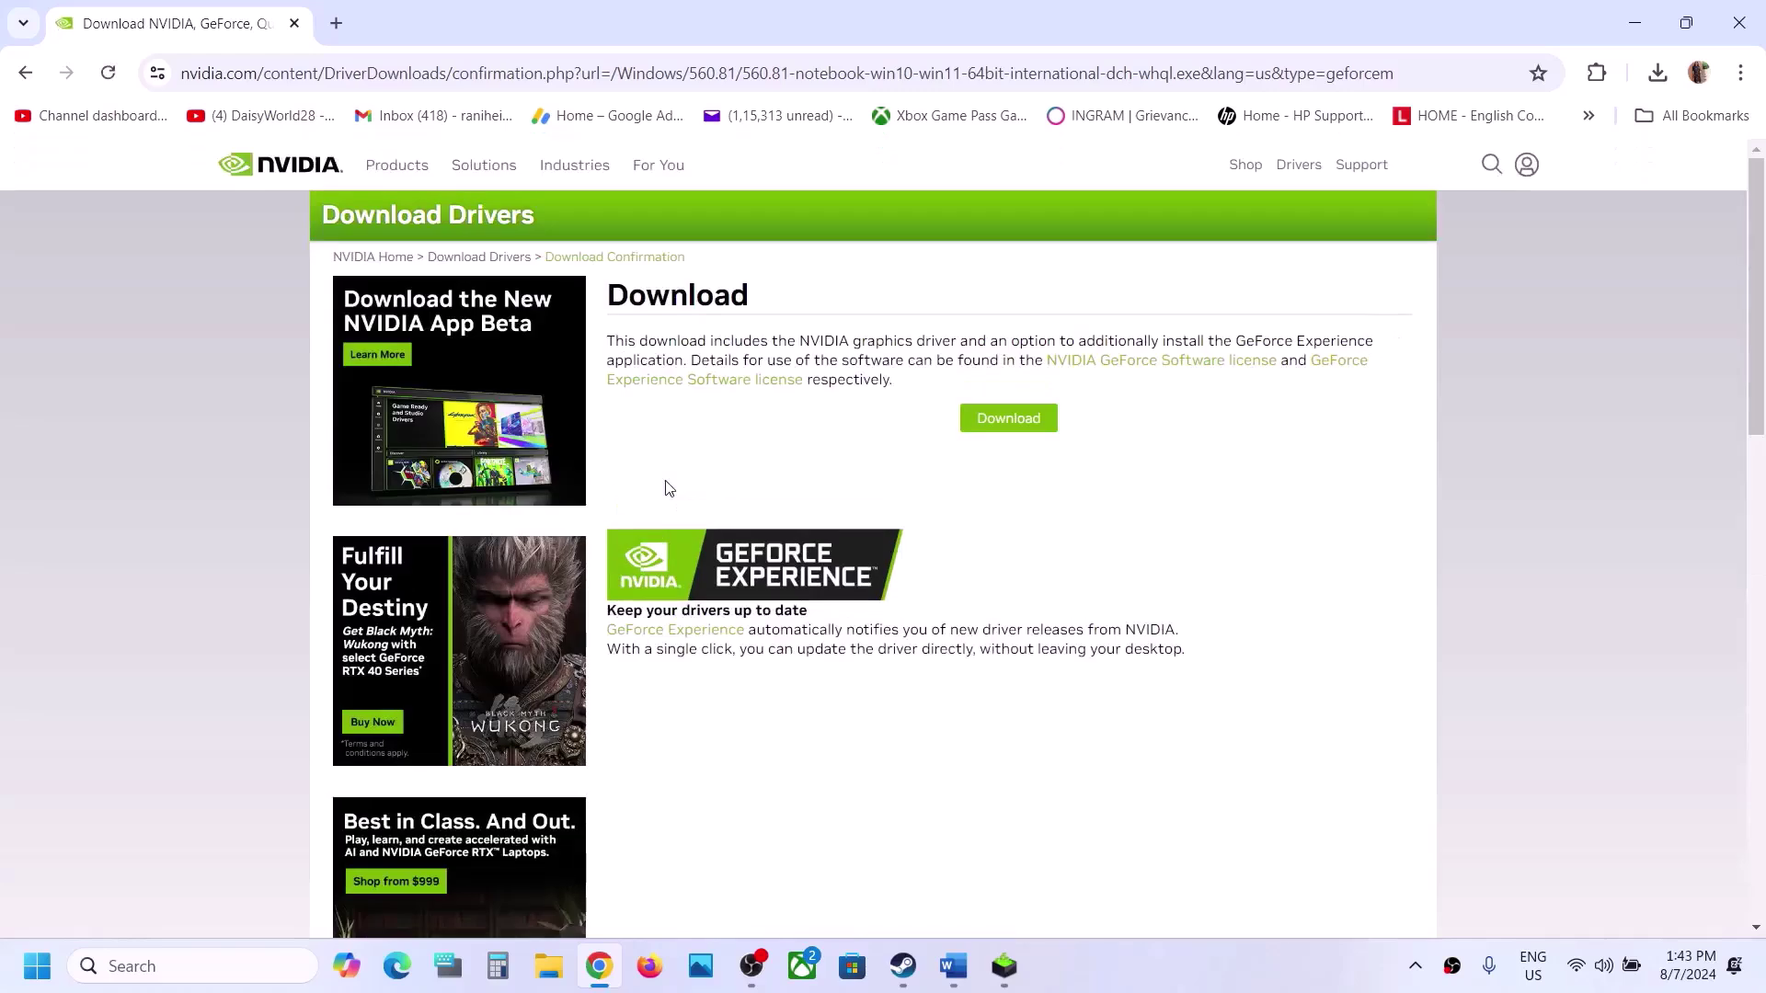
click(1022, 425)
click(1004, 952)
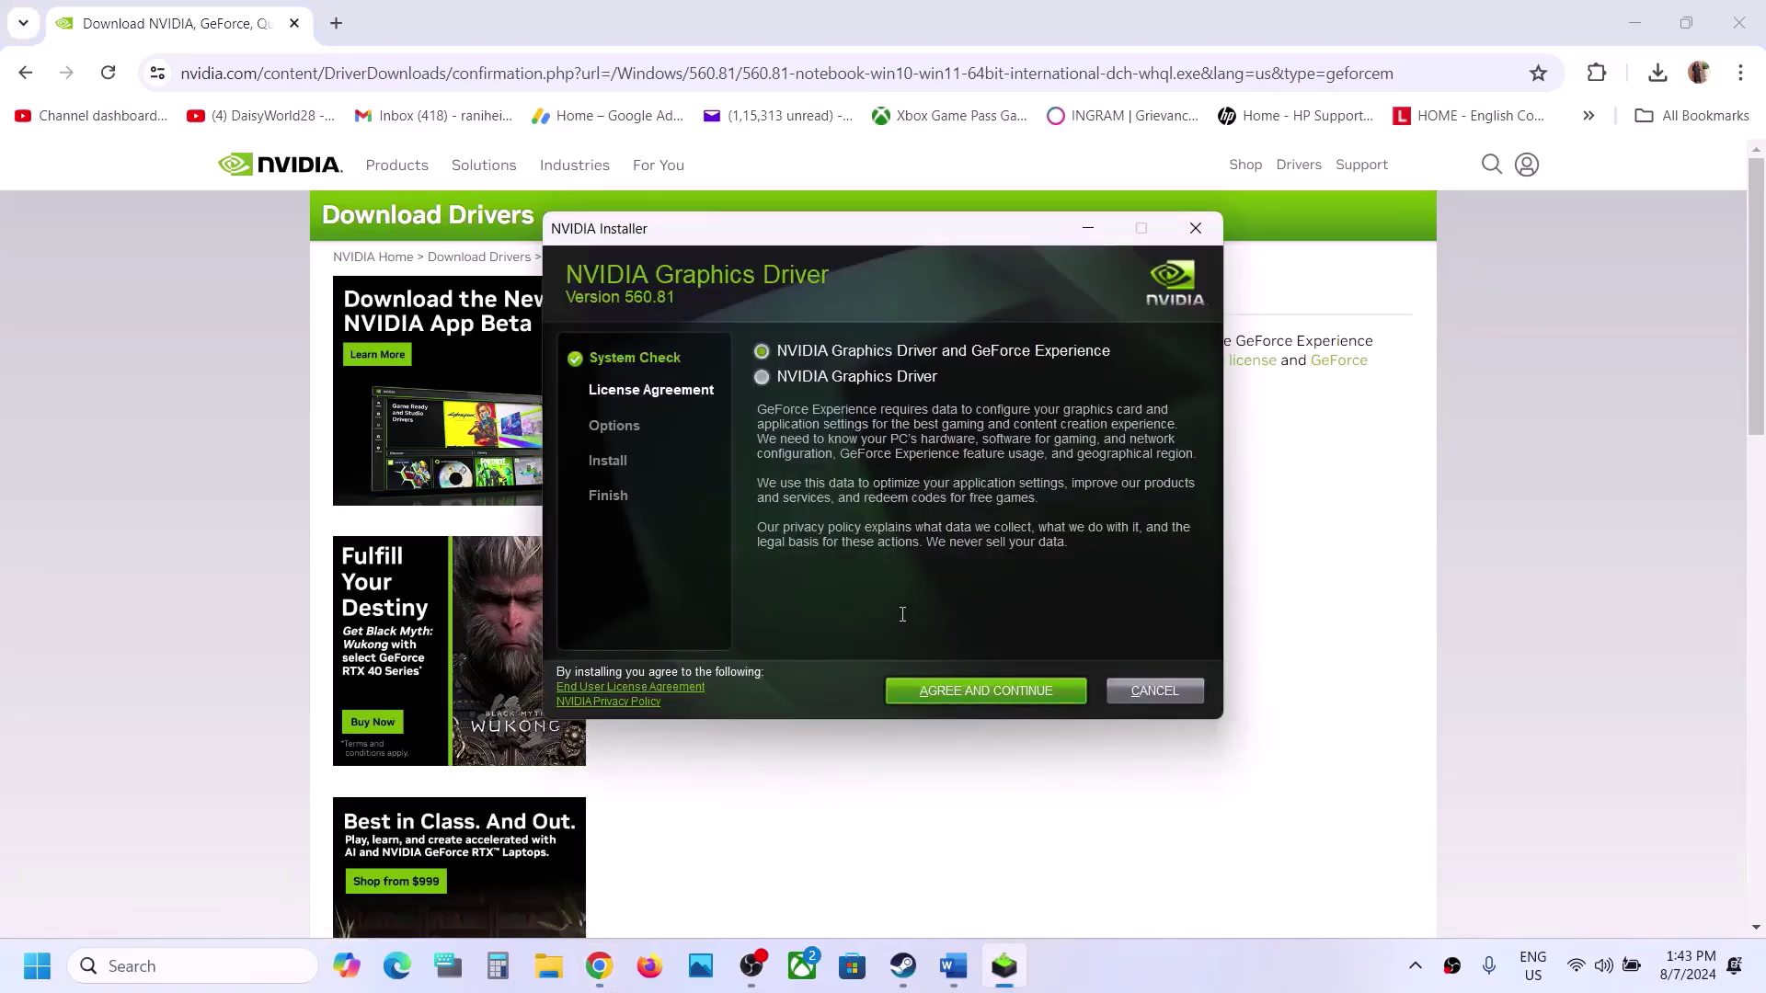
Accept the NVIDIA license with GeForce Experience included, choose Custom (Advanced), enable a clean installation and start installing
click(1001, 689)
click(816, 486)
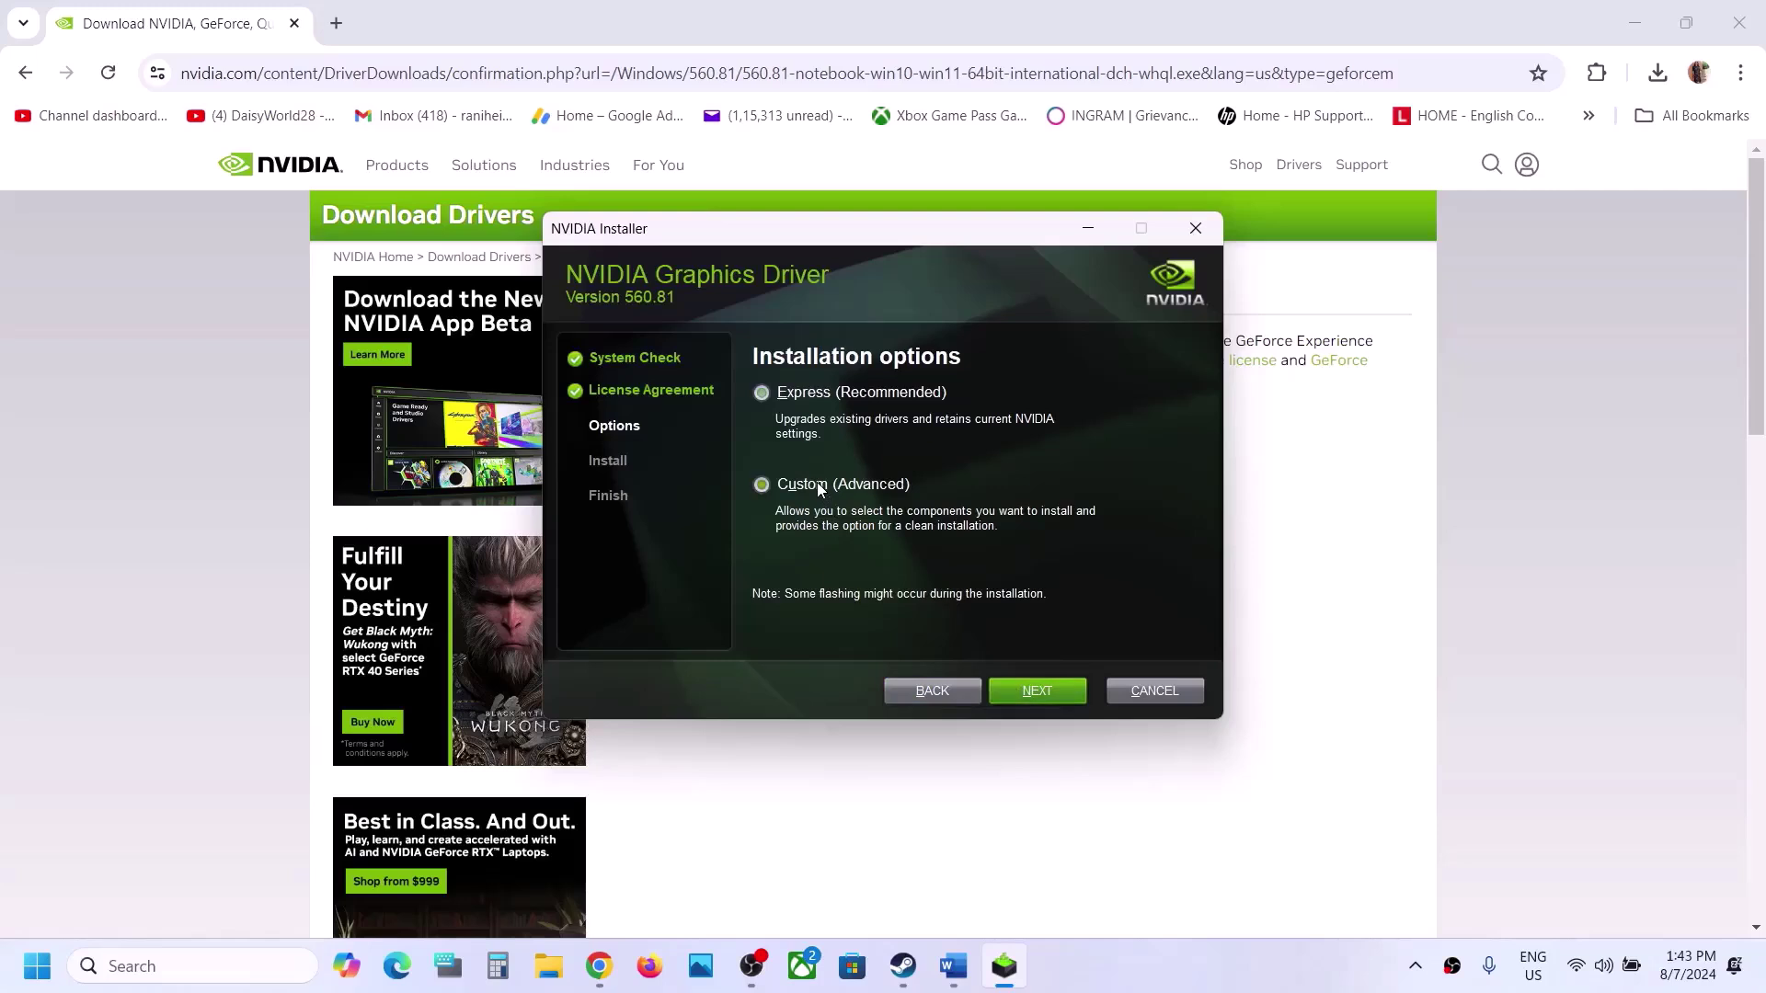
click(1032, 689)
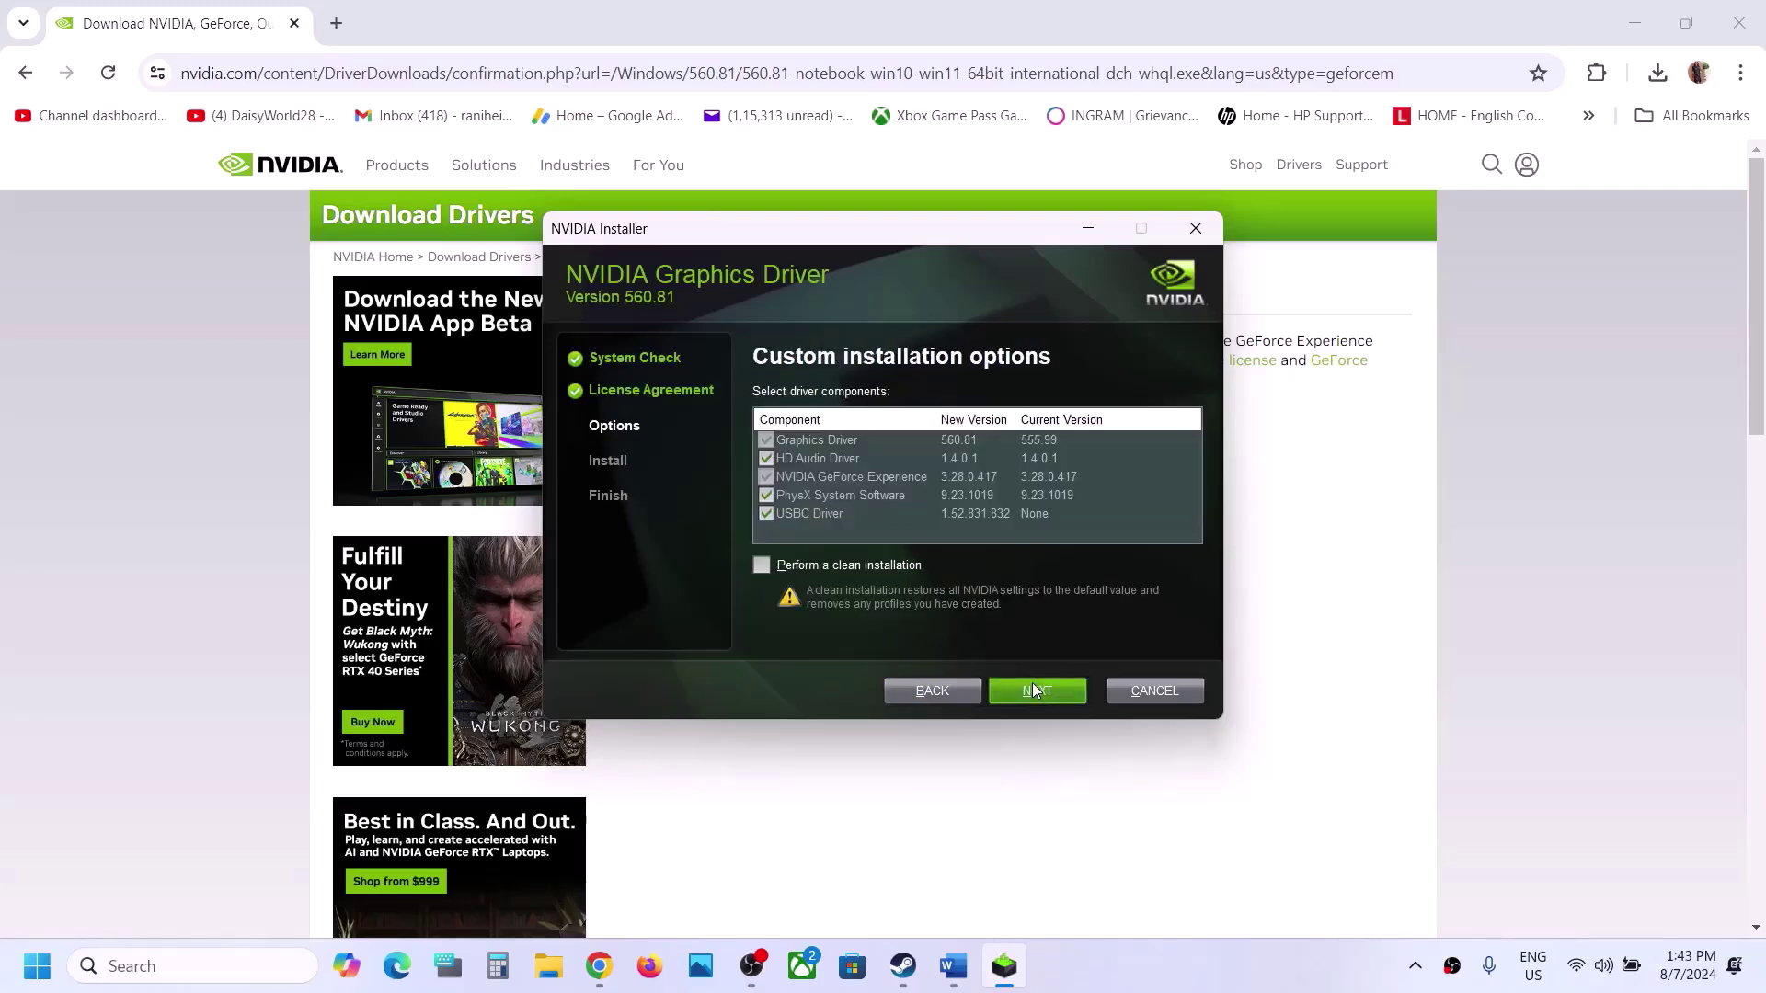
click(761, 566)
click(1047, 694)
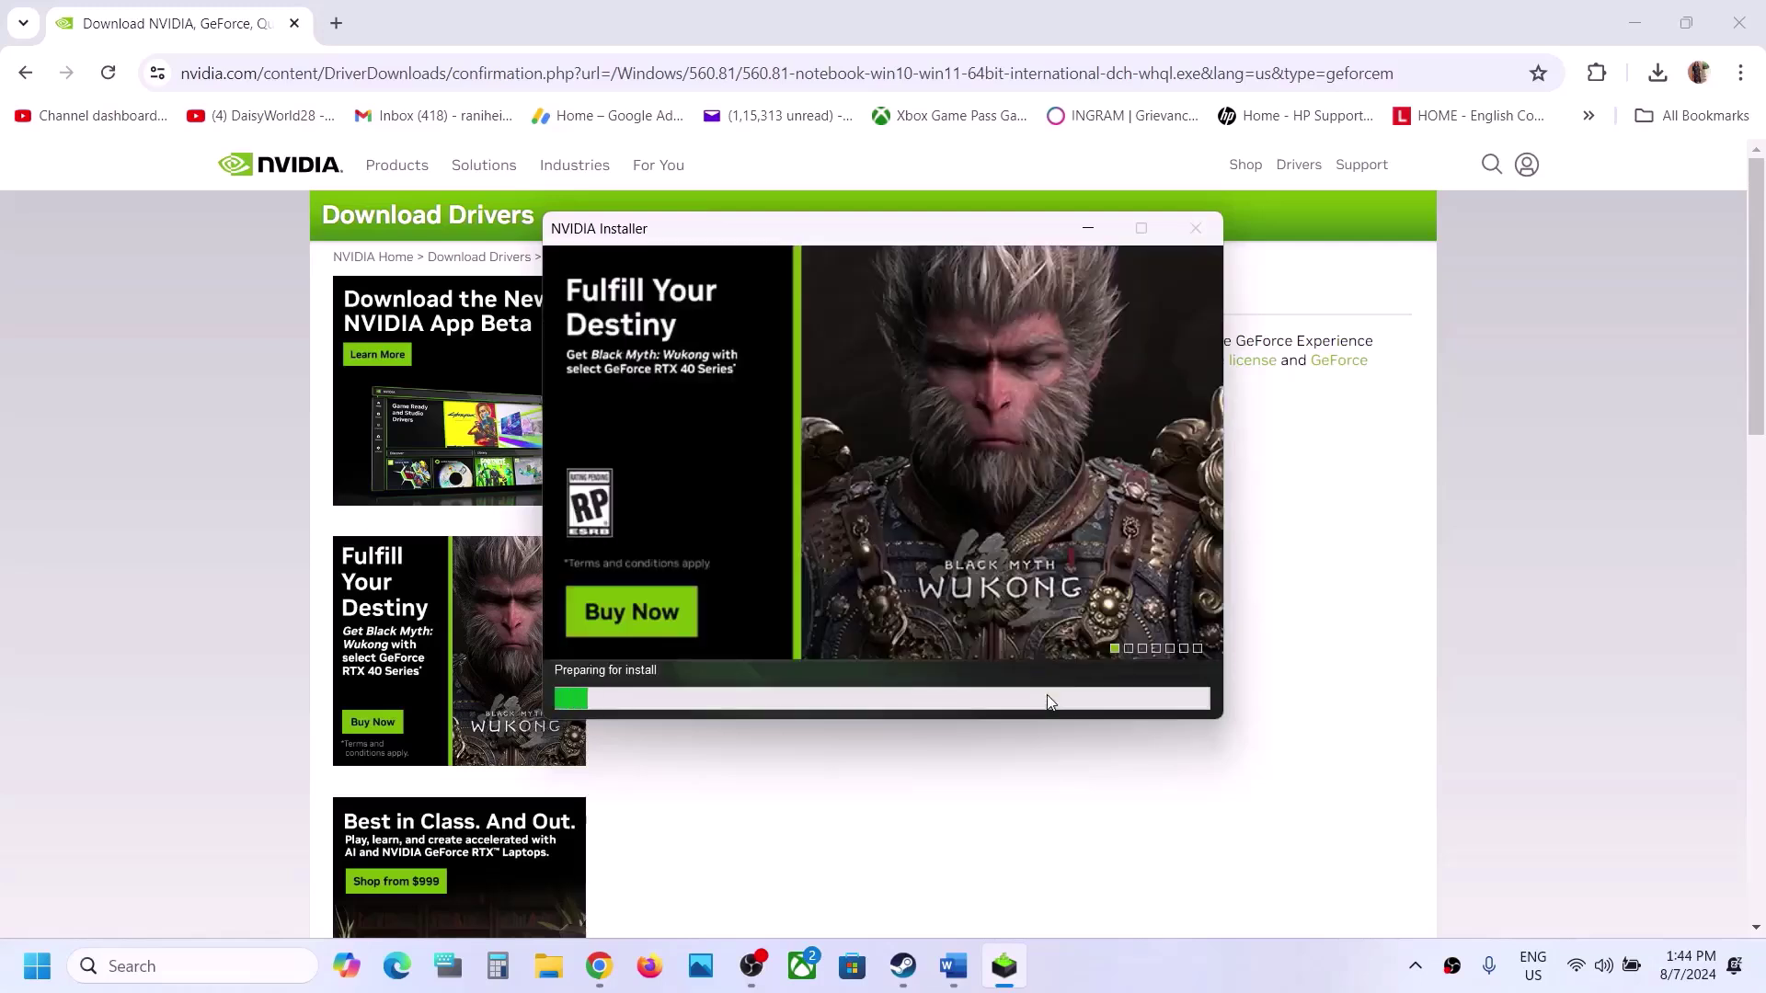
Show the Windows power options containing Restart, and dismiss them without choosing one
click(39, 967)
click(664, 885)
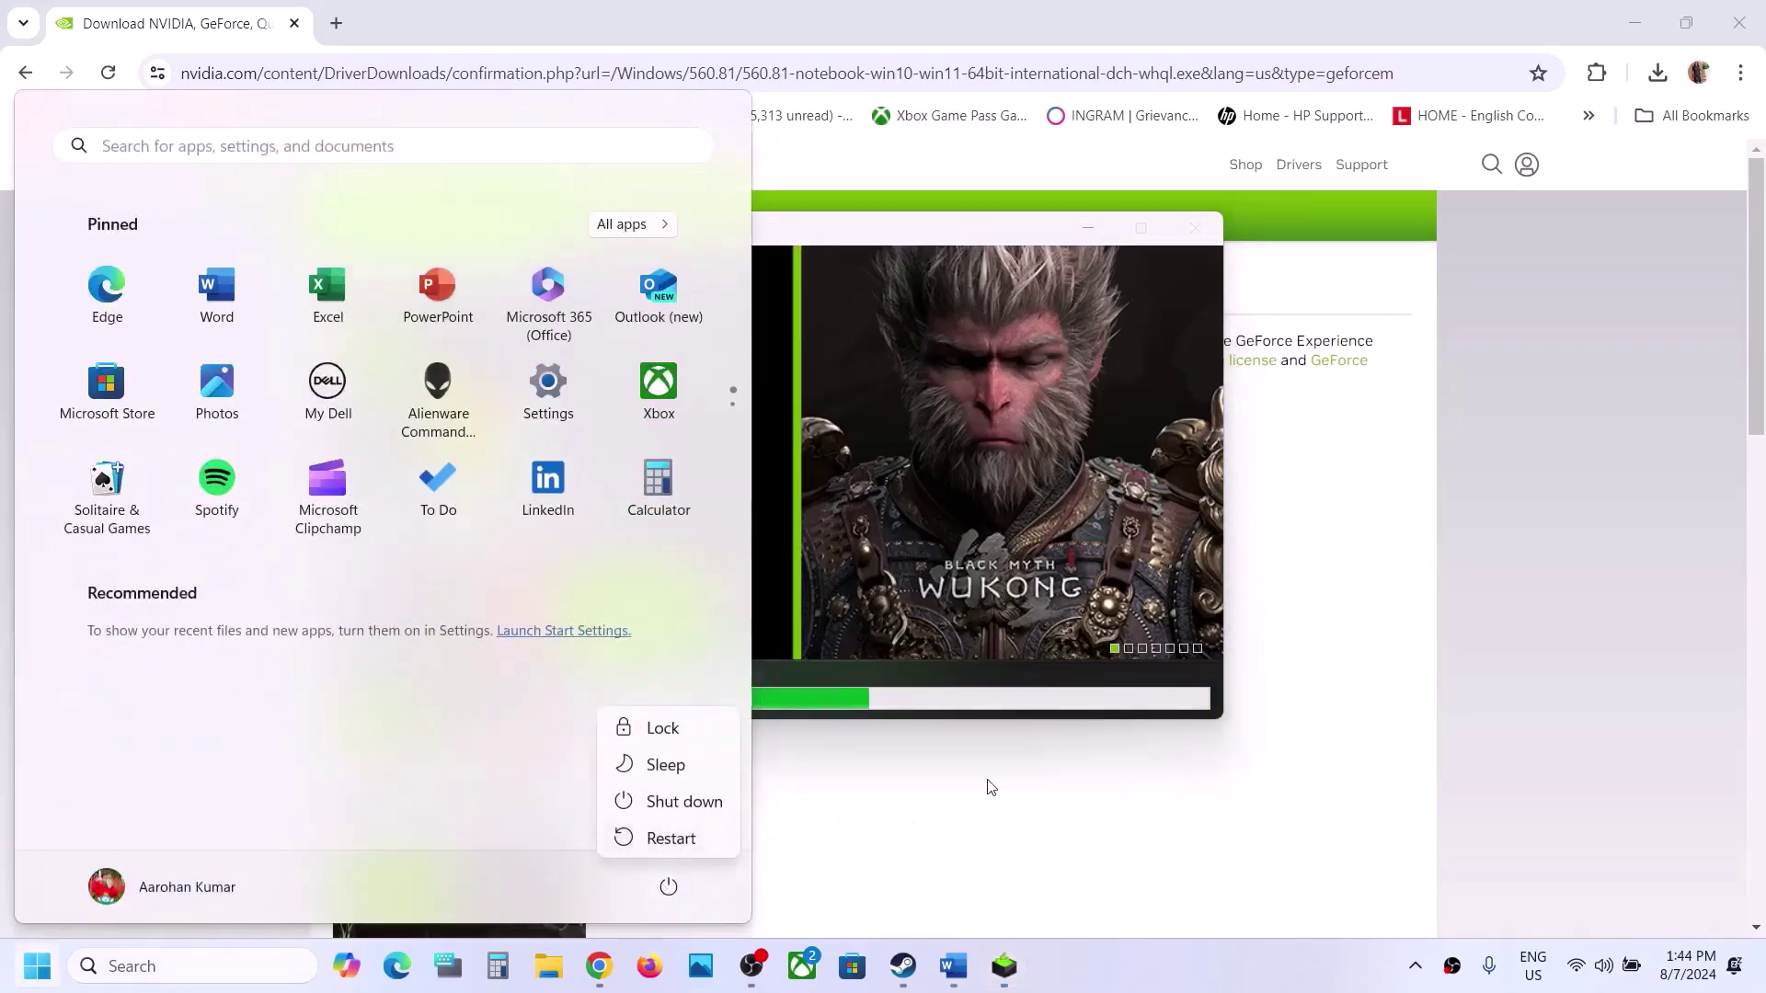
key(Escape)
click(1067, 552)
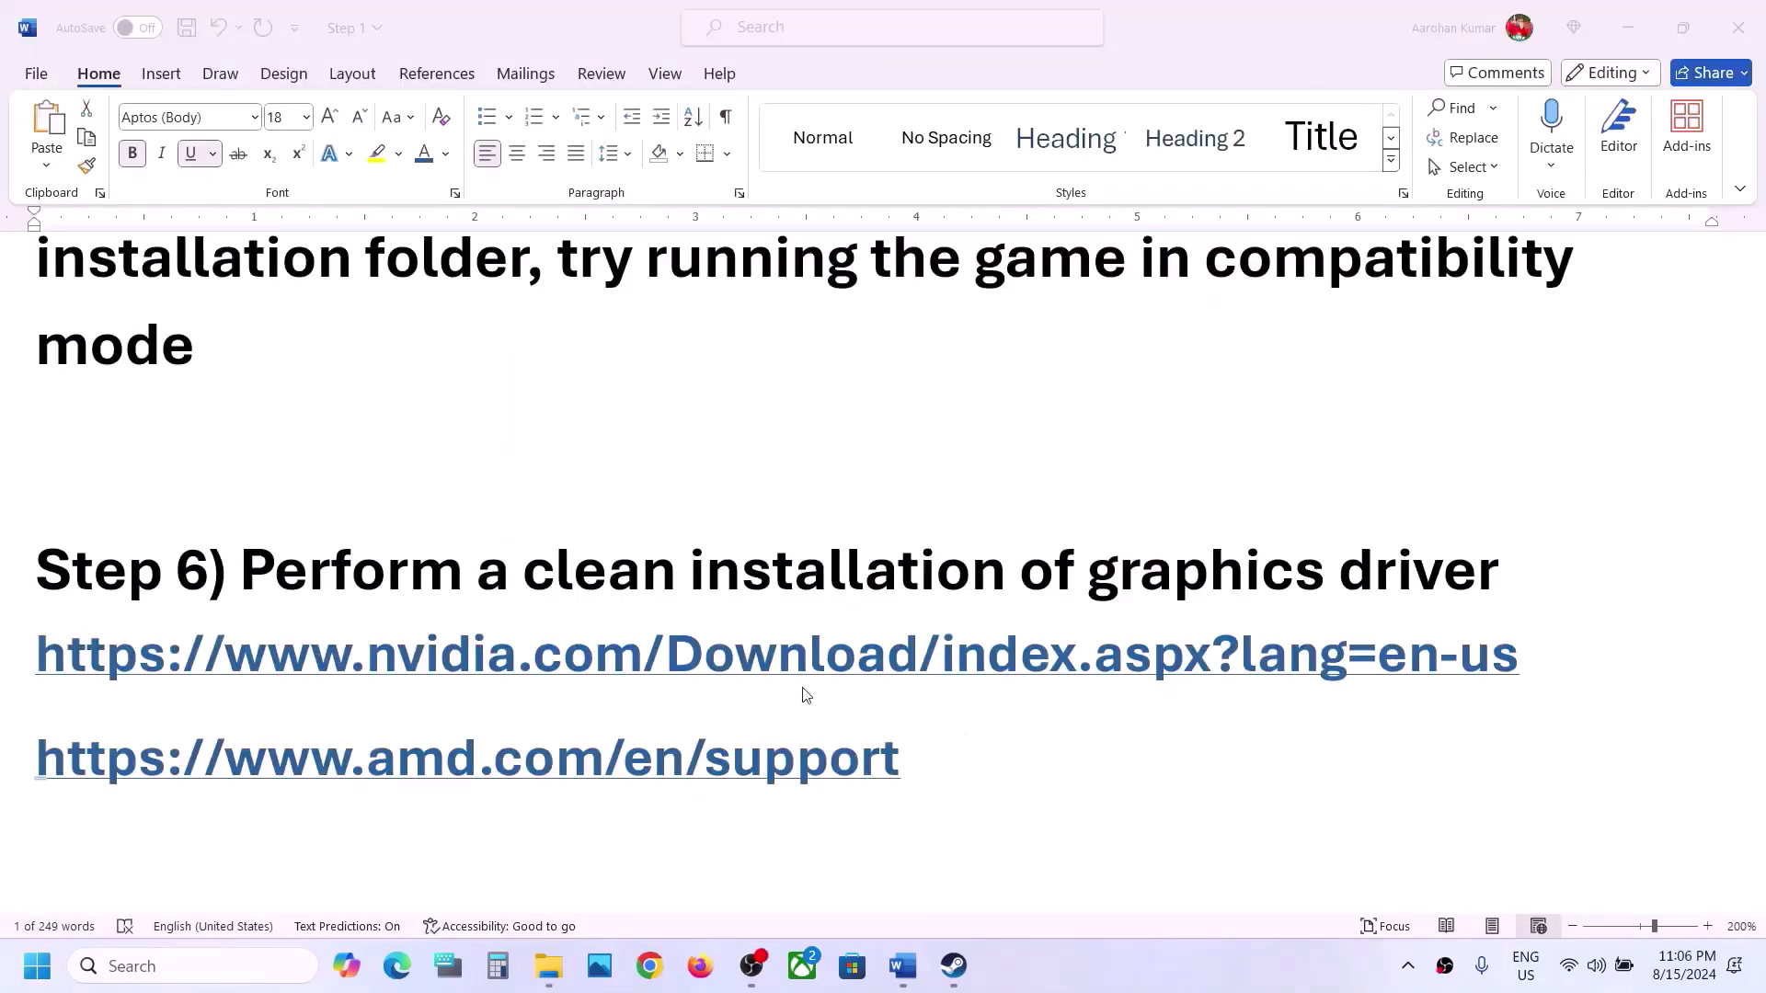
Review the Word notes from Step 6 to Step 7 on running the game on the dedicated graphics card
scroll(803, 694, down, 3)
scroll(803, 695, down, 2)
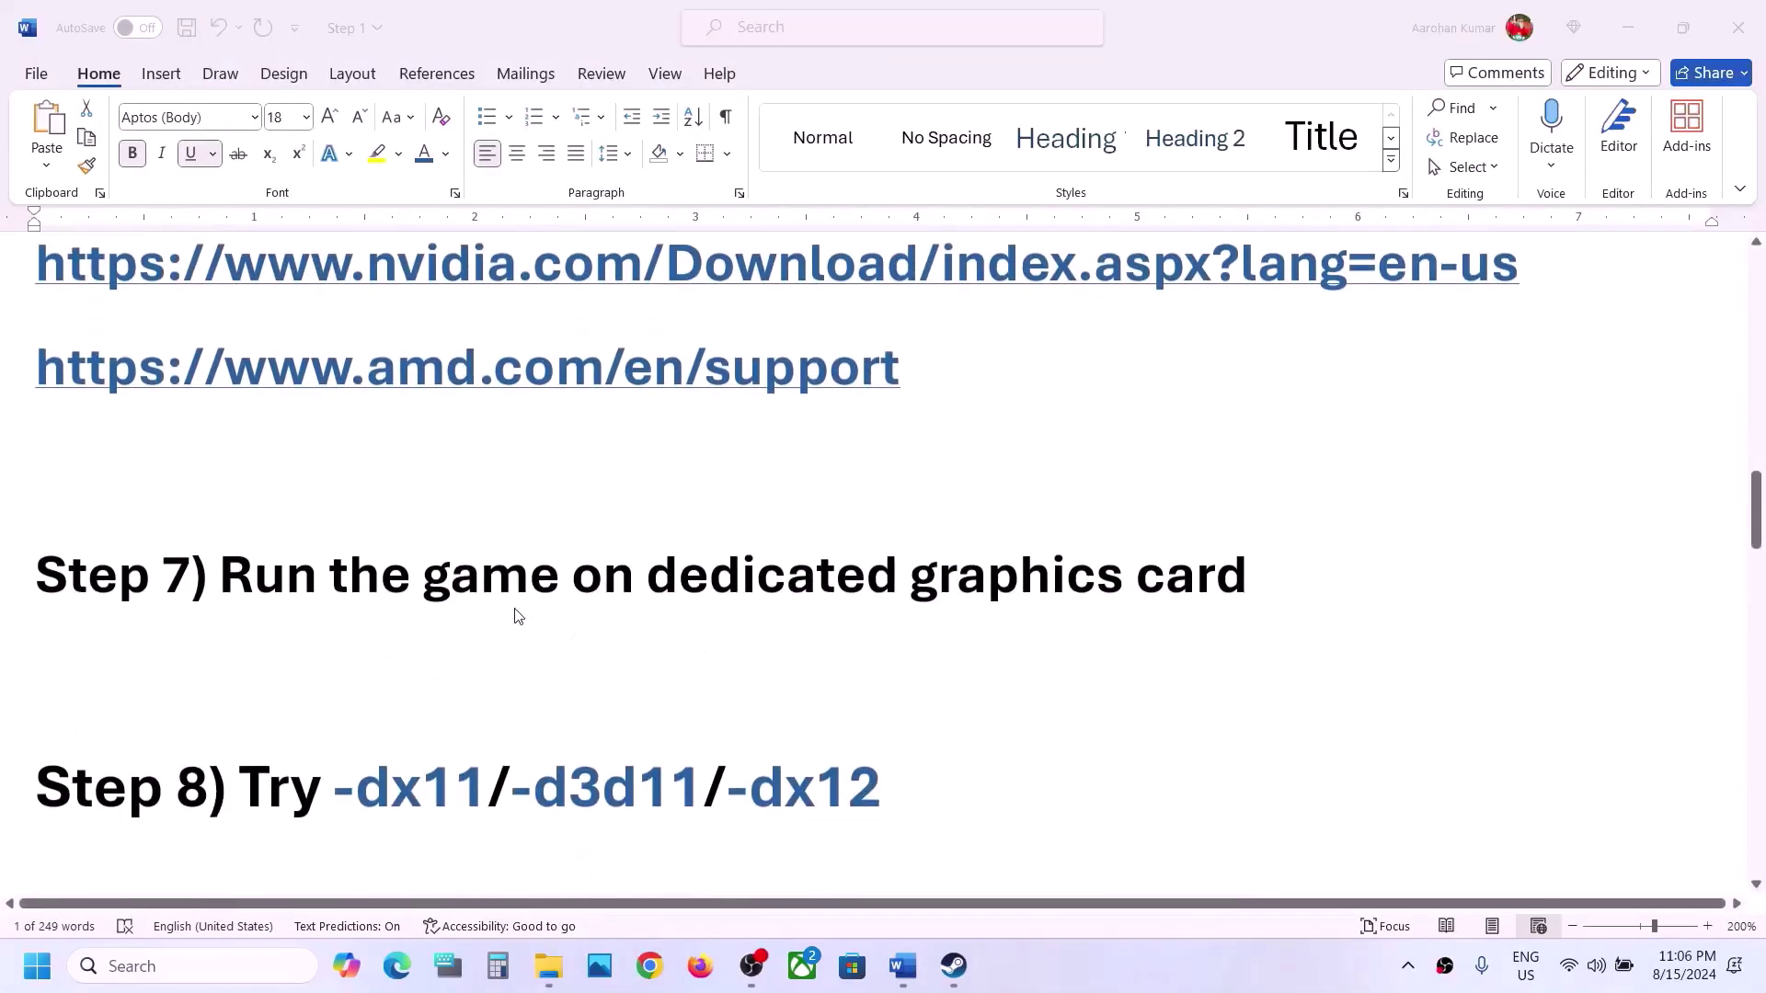
scroll(518, 612, up, 2)
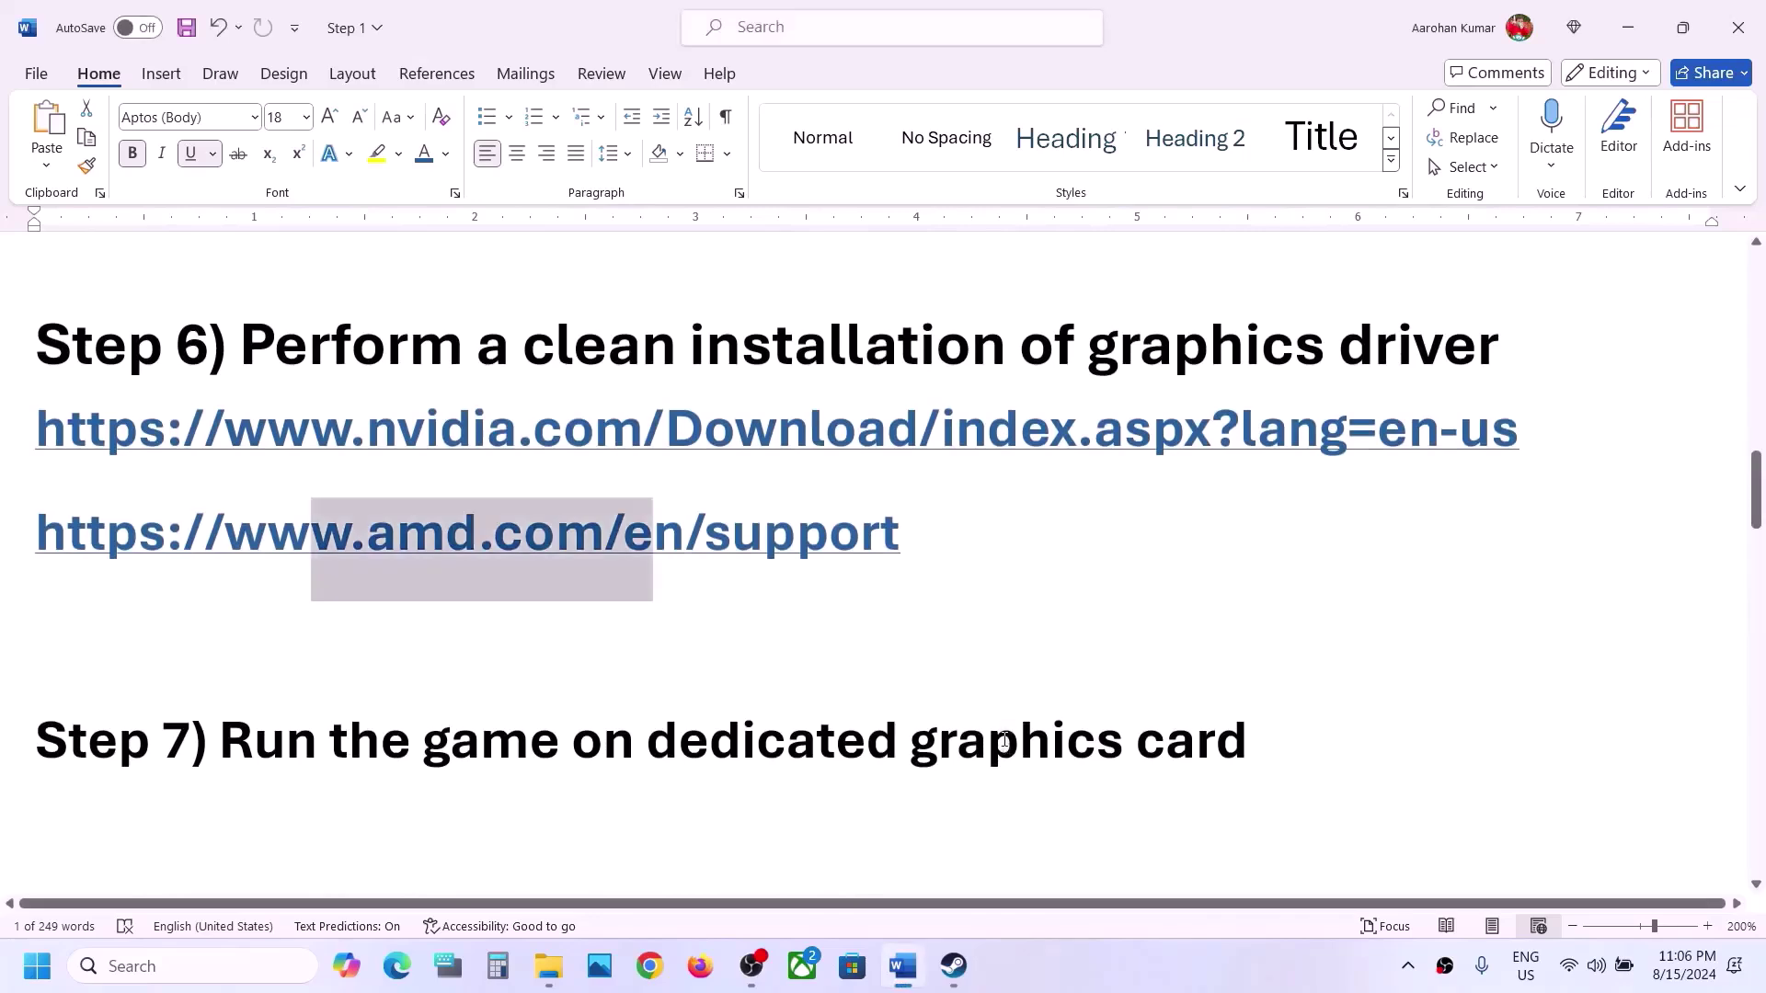
Search Windows for "graphics" and open the Graphics settings page
double_click(1004, 747)
click(145, 988)
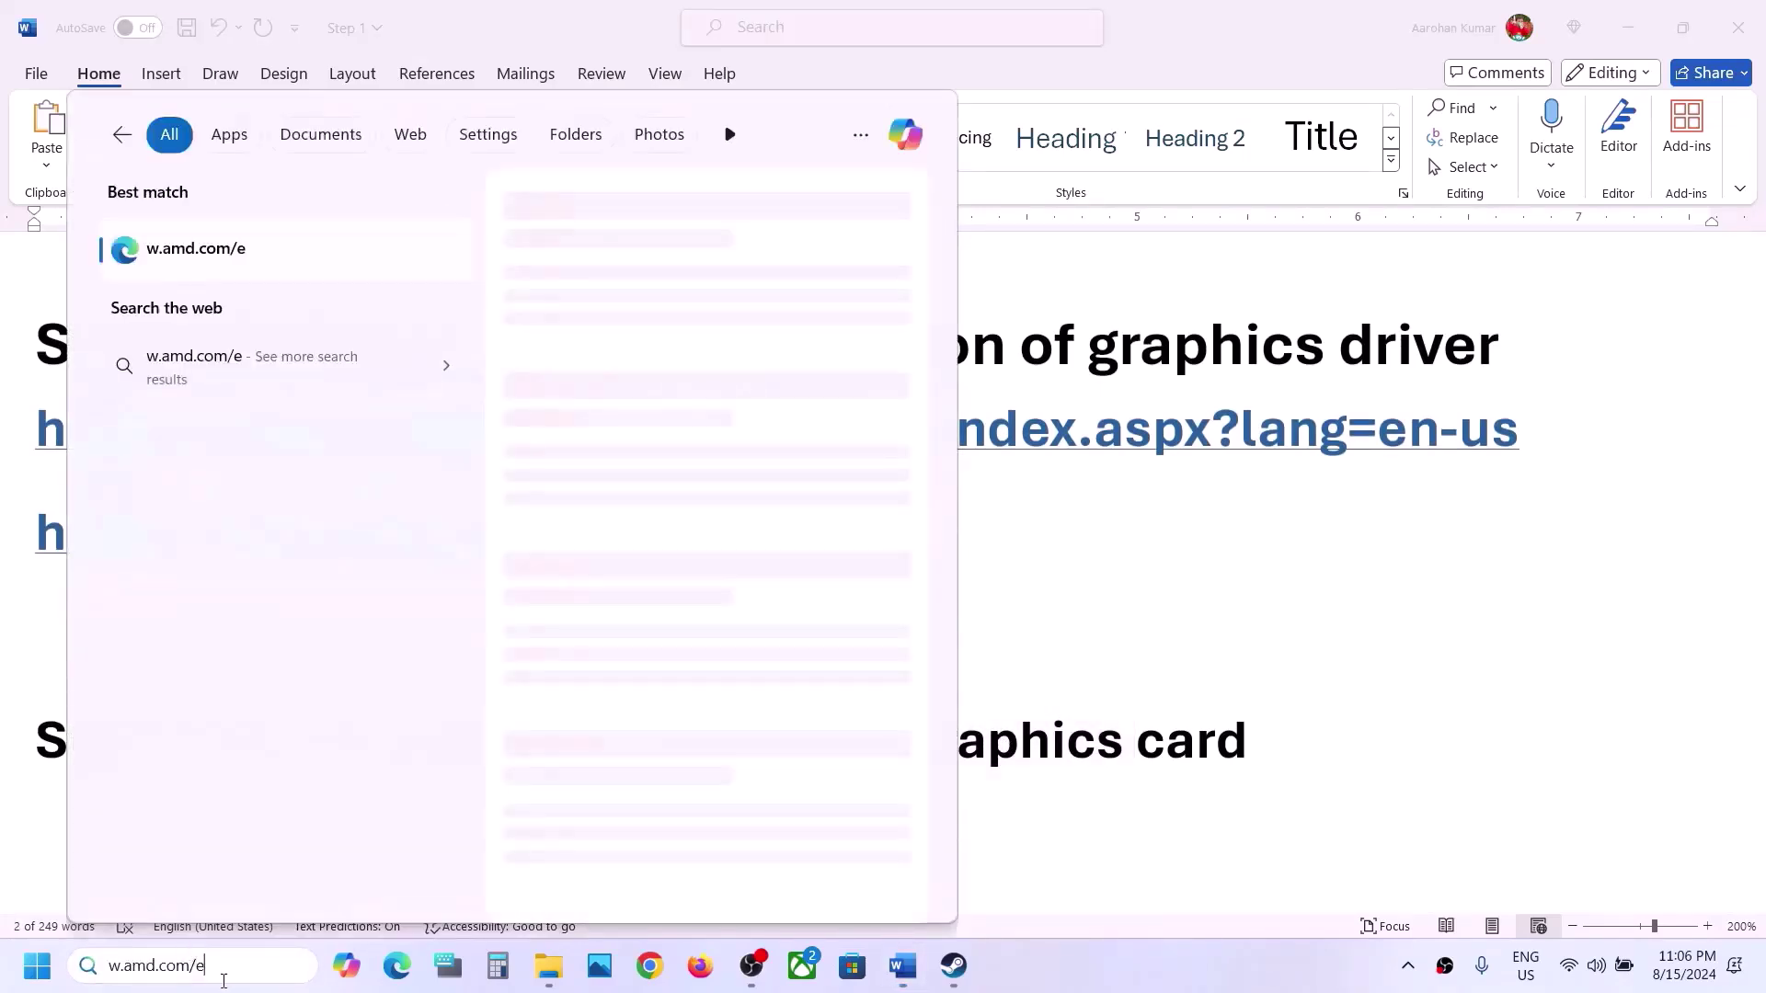
key(ctrl+a)
text(gra)
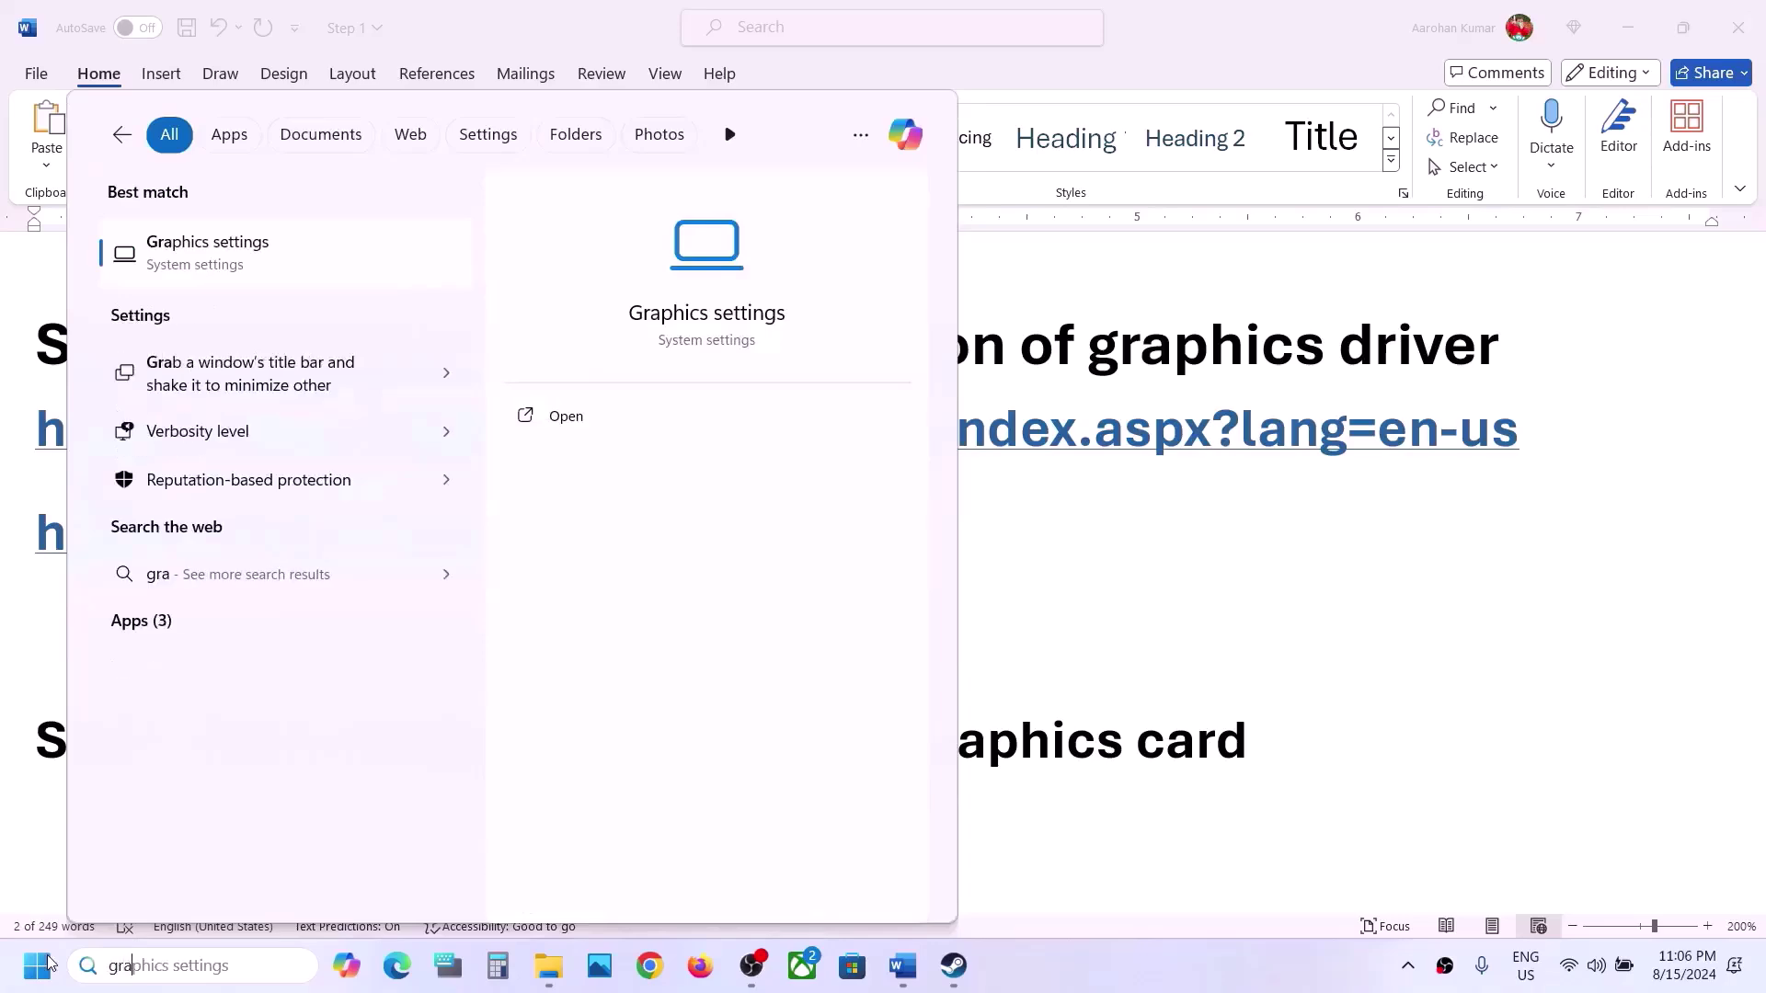
text(phics)
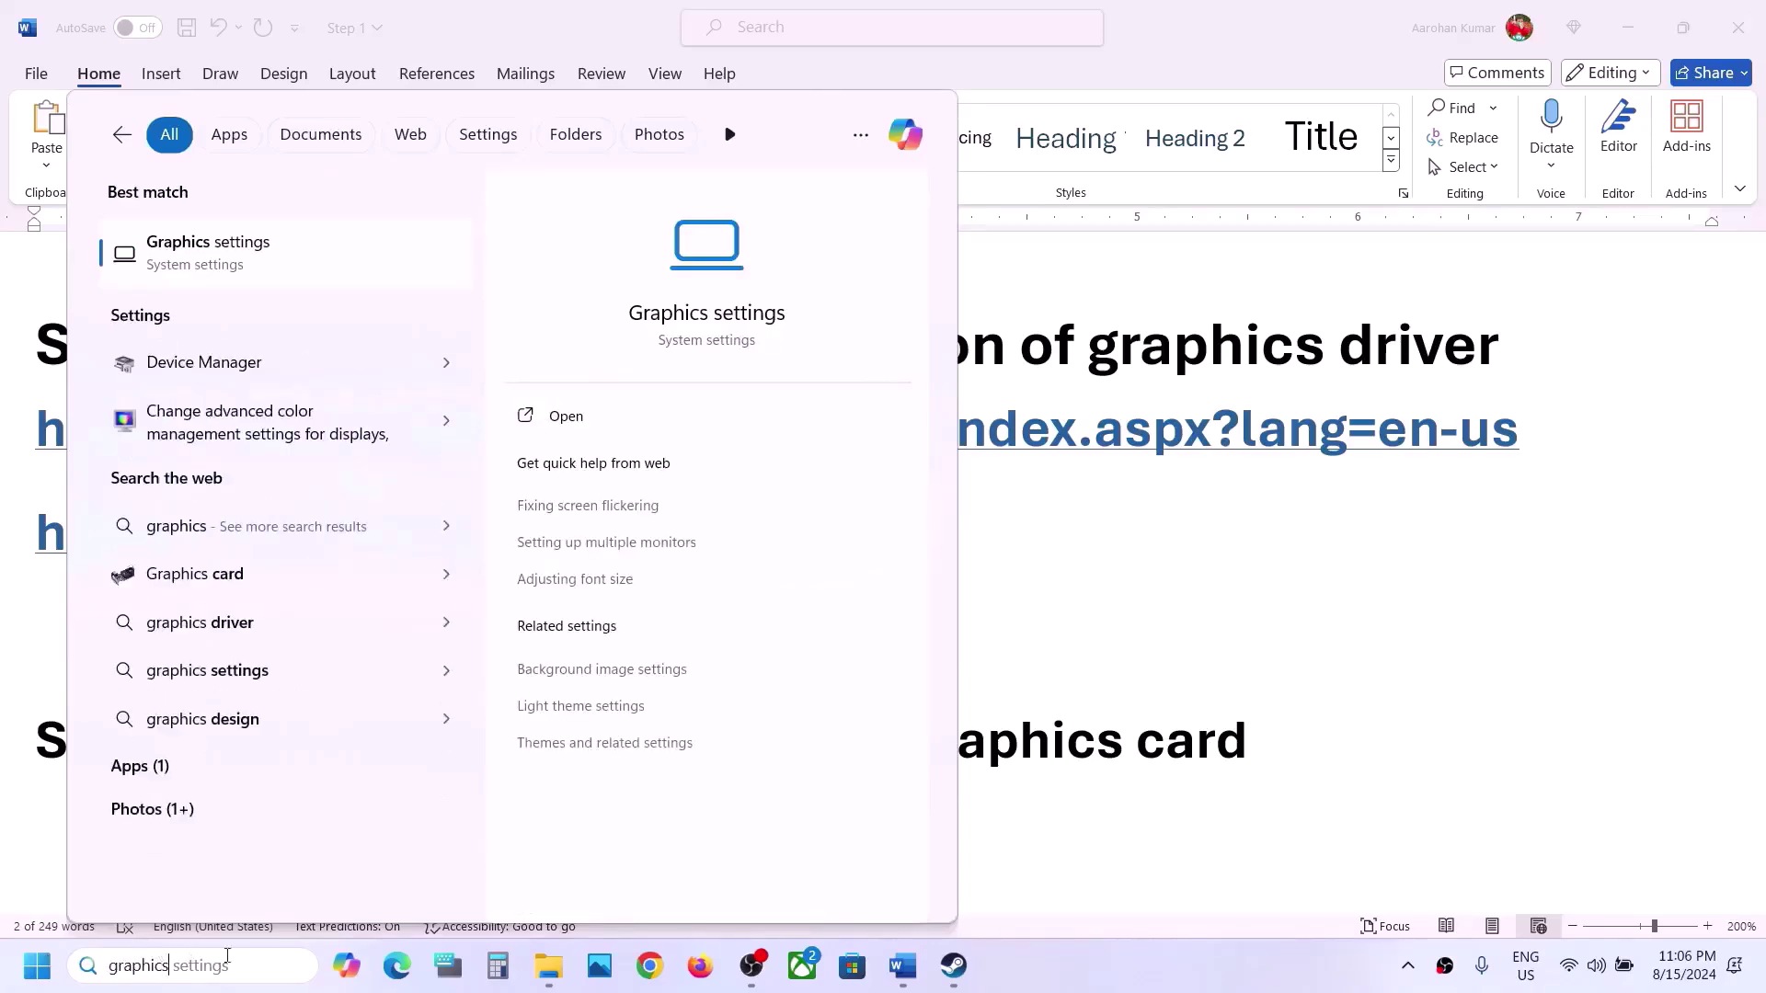
click(198, 261)
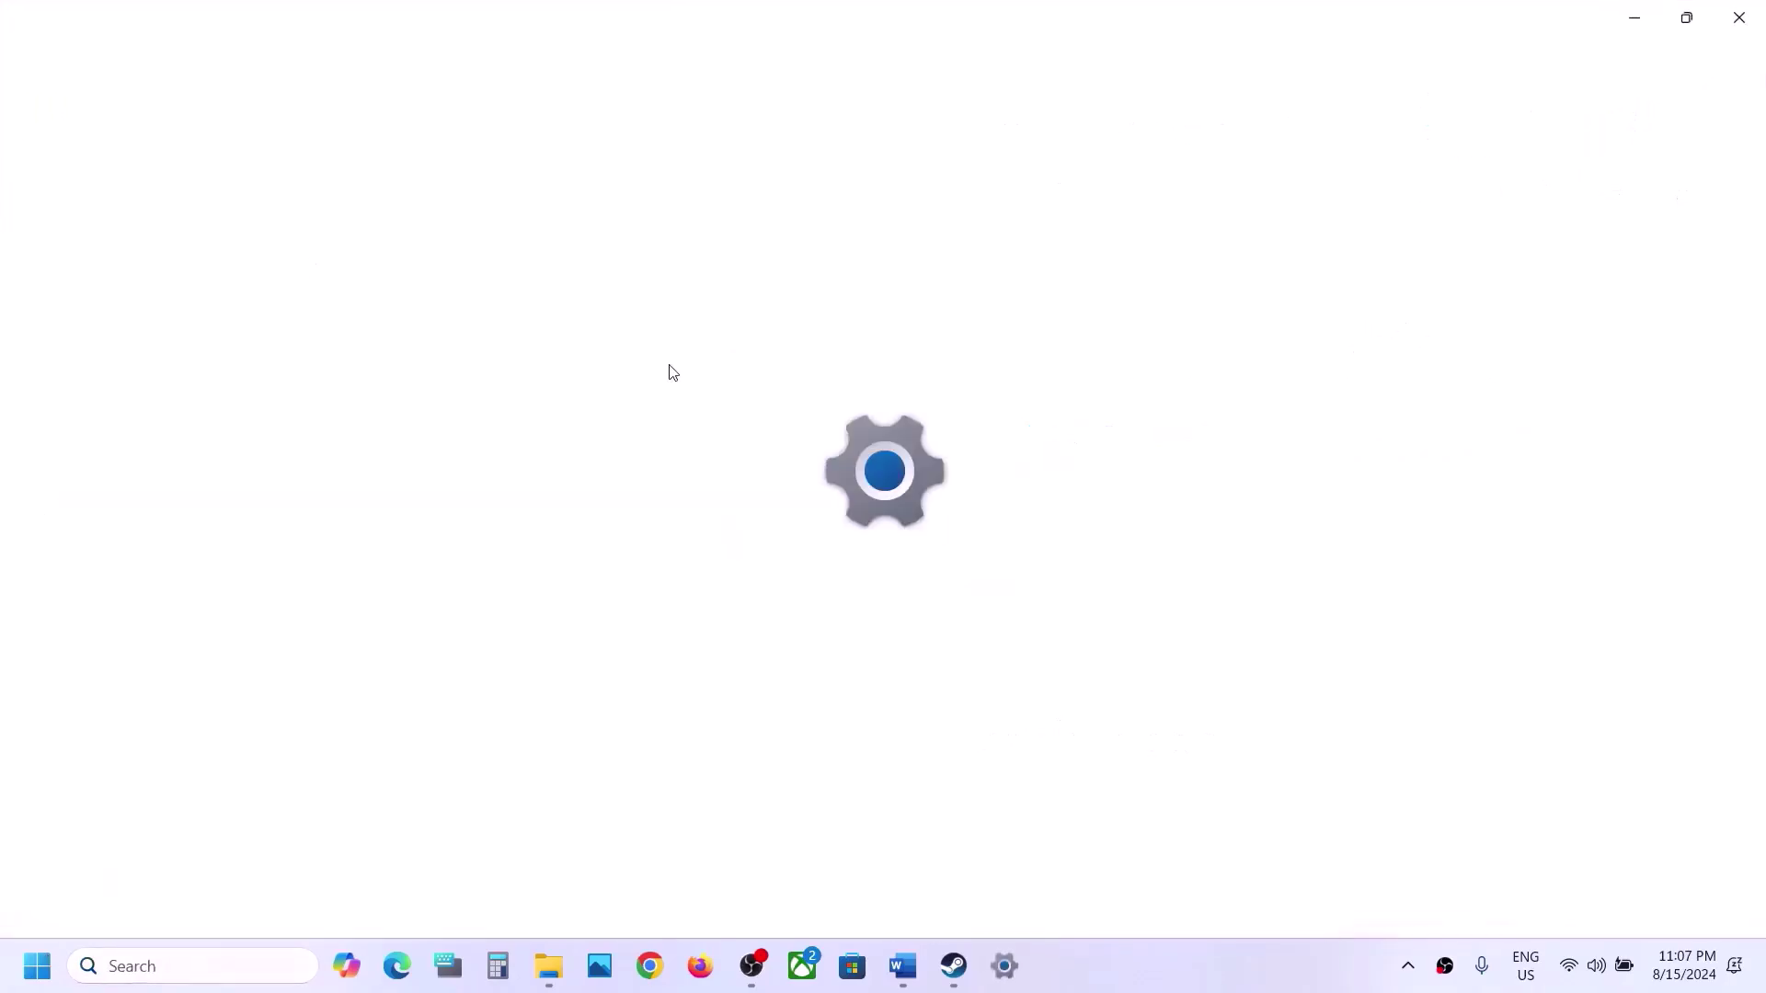
Try to add the HuntGame application from the Hunt Showdown 1896\bin\win_x64 folder as a desktop app with custom graphics options
click(561, 425)
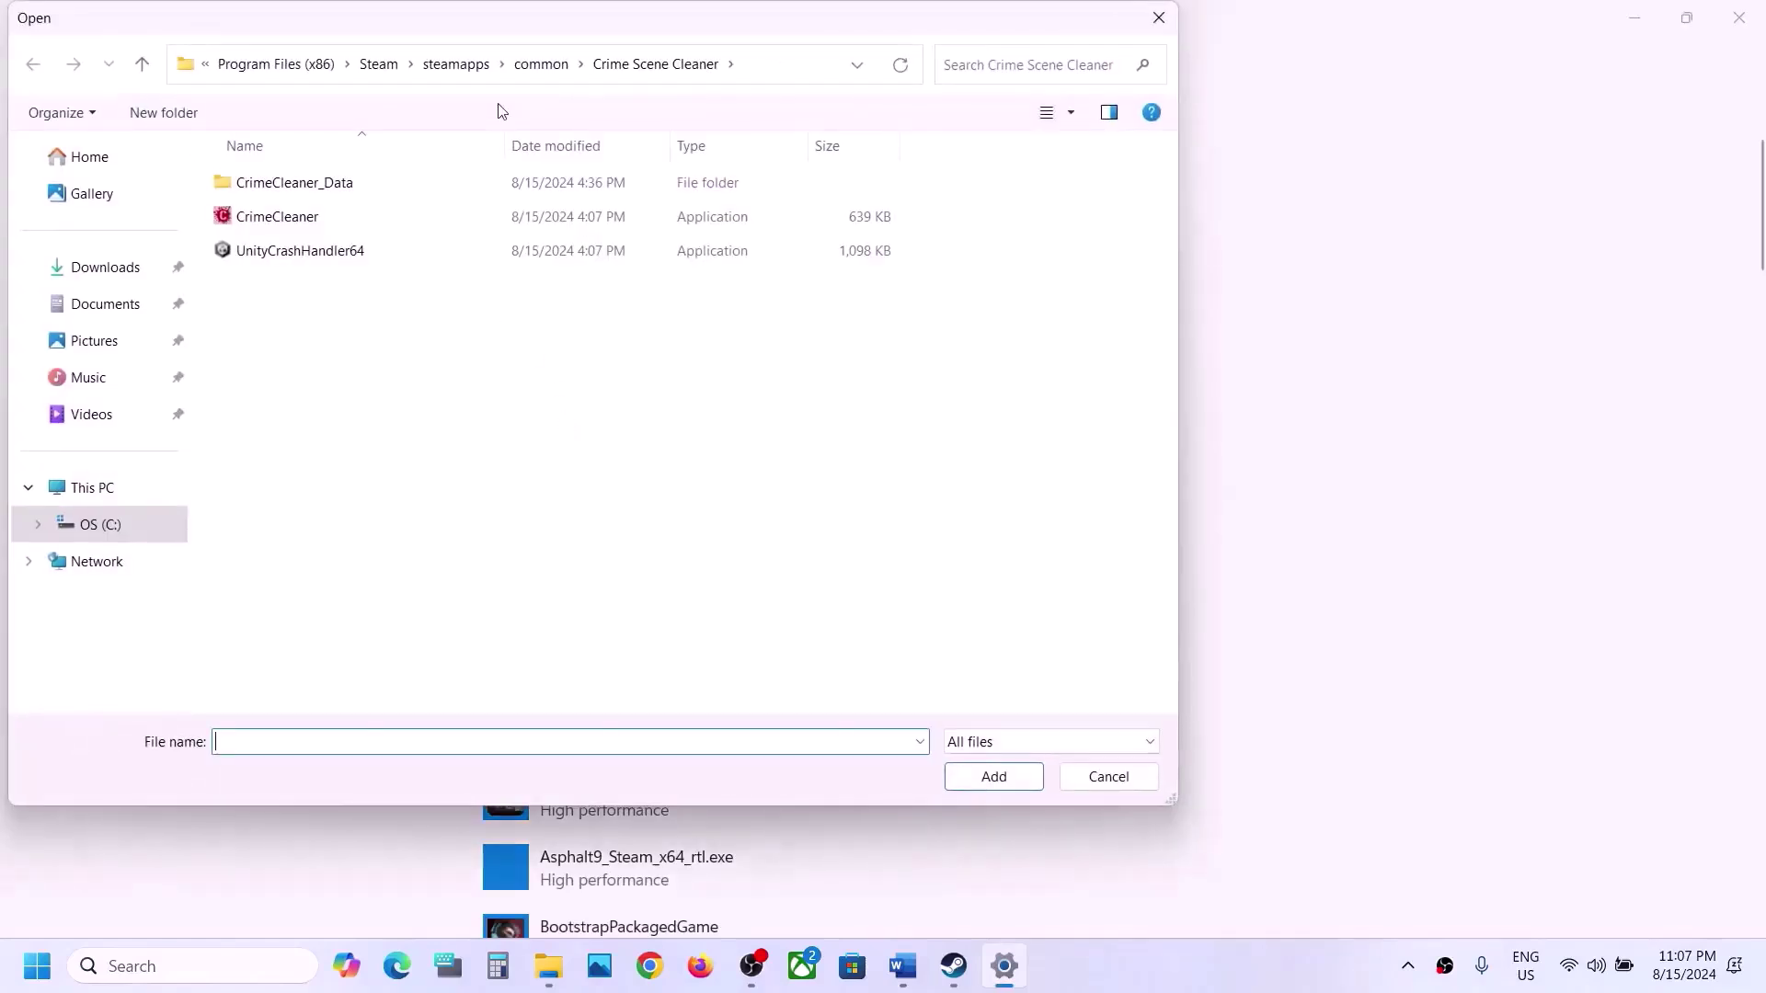
click(526, 66)
double_click(308, 322)
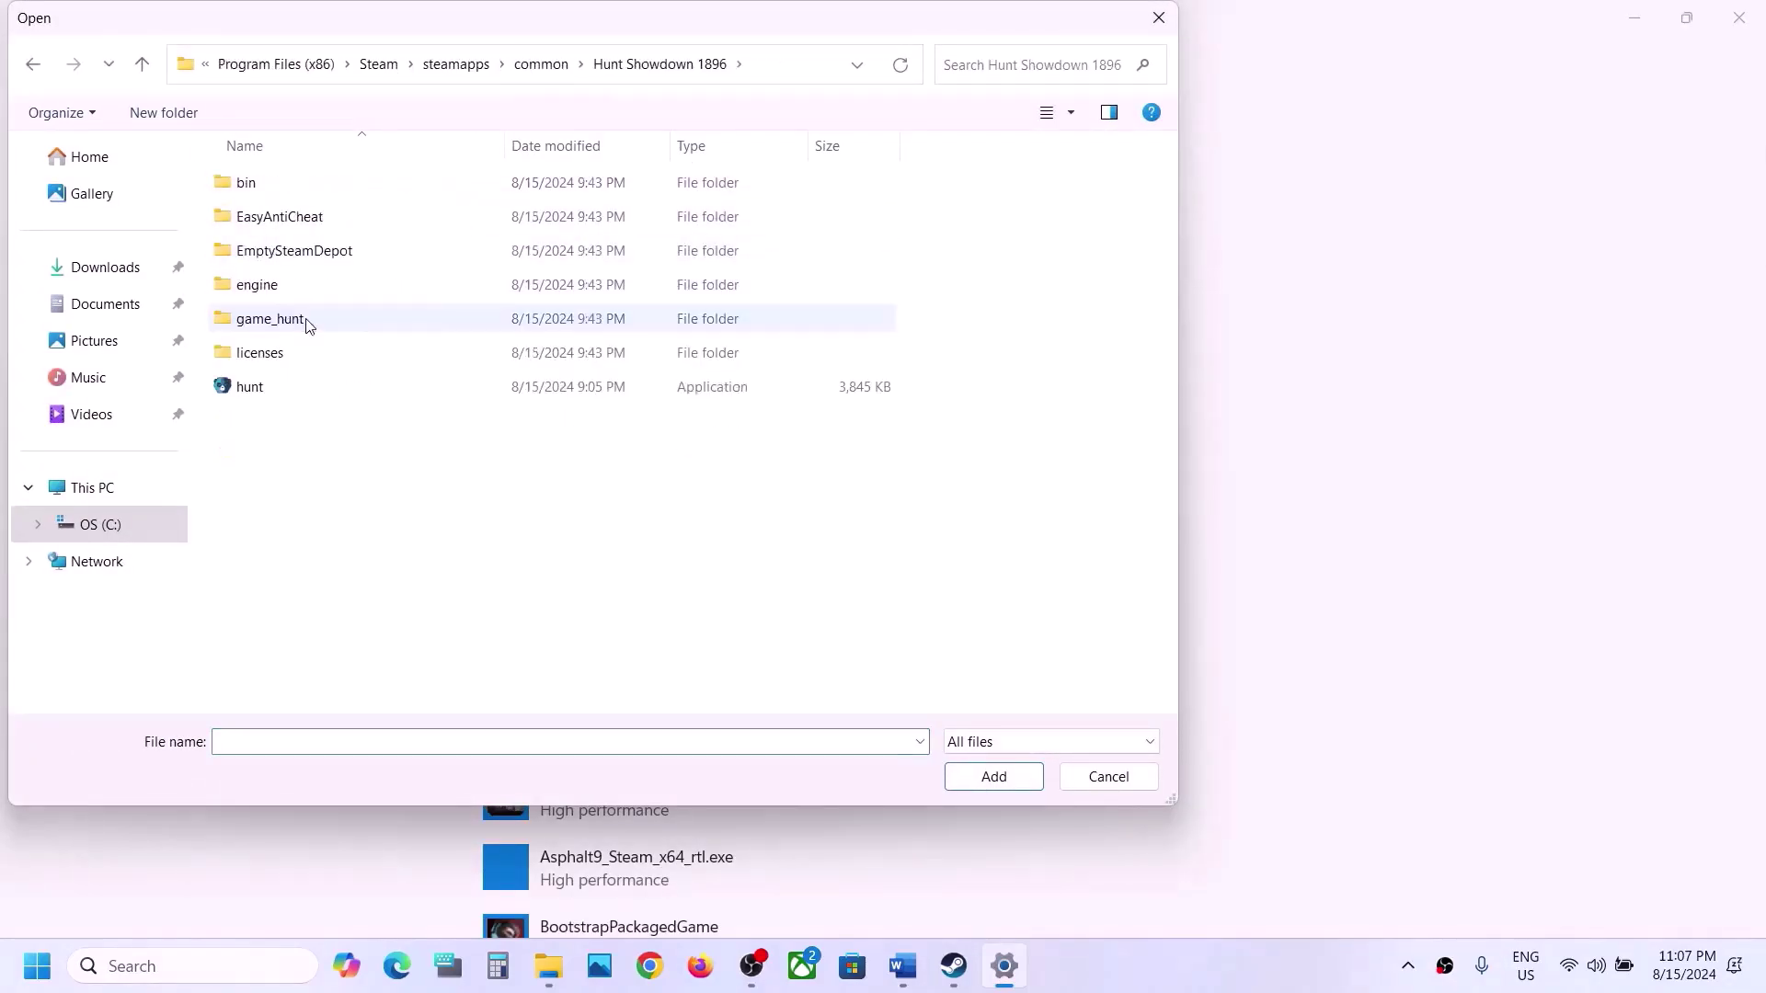
double_click(247, 182)
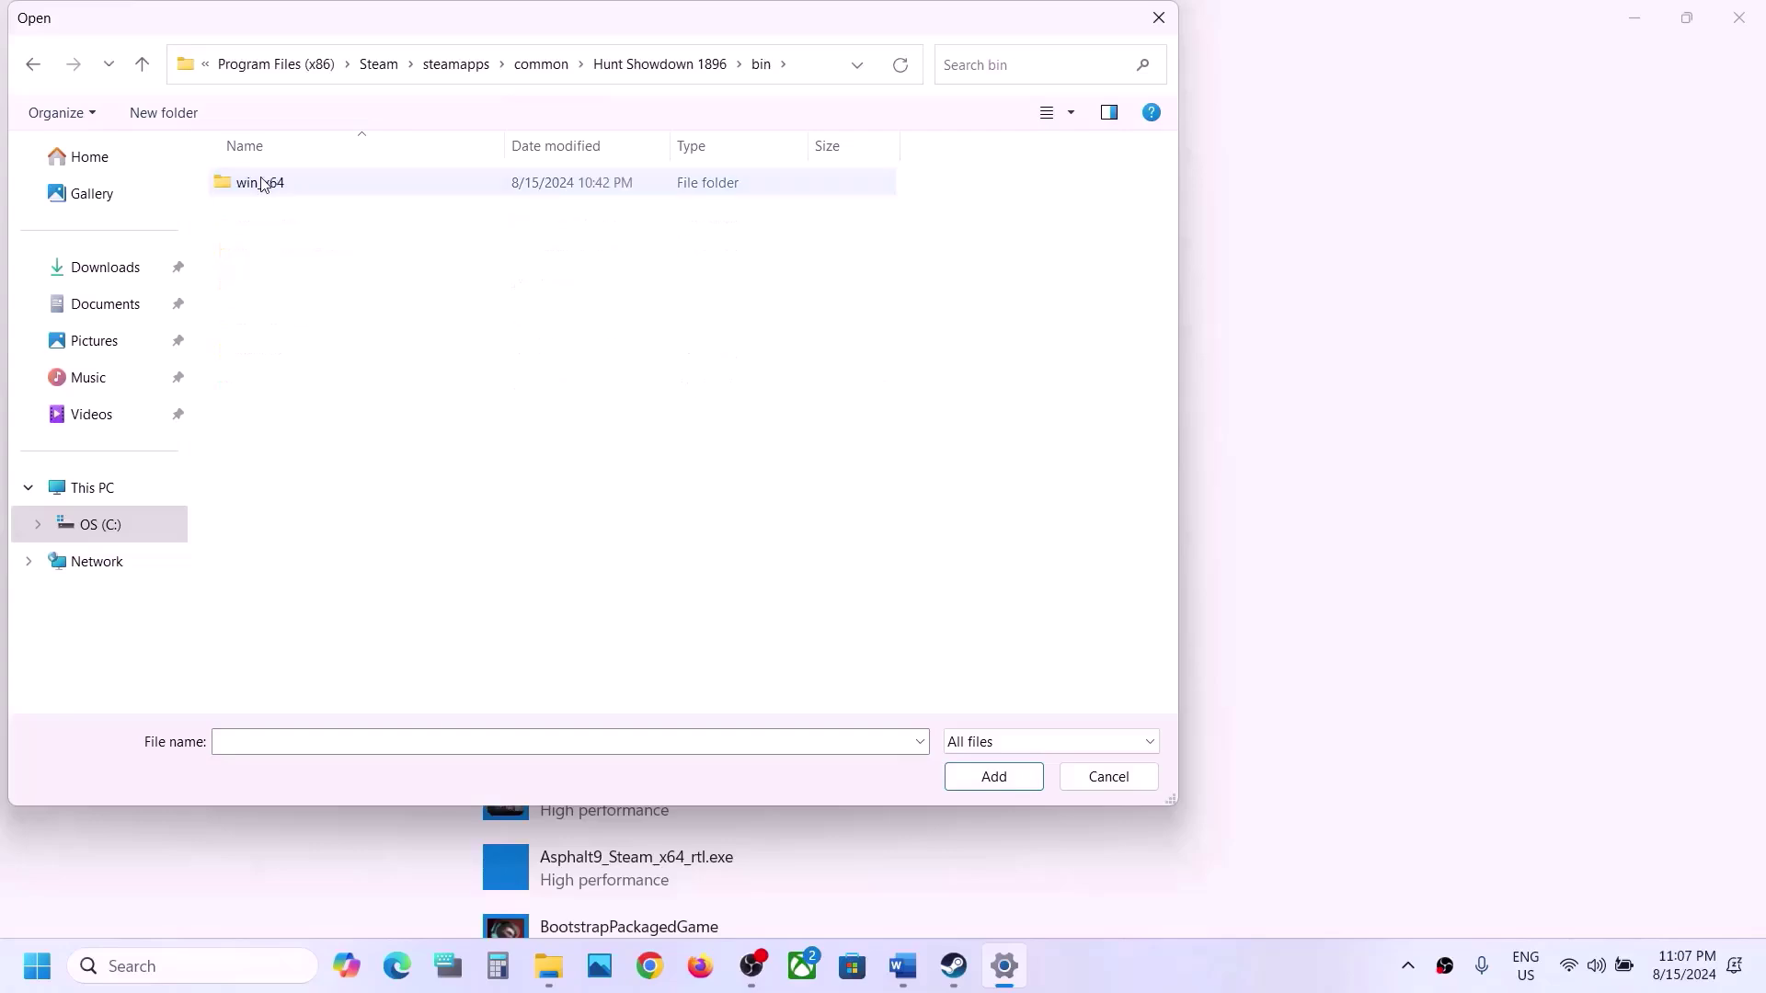
double_click(261, 182)
click(292, 354)
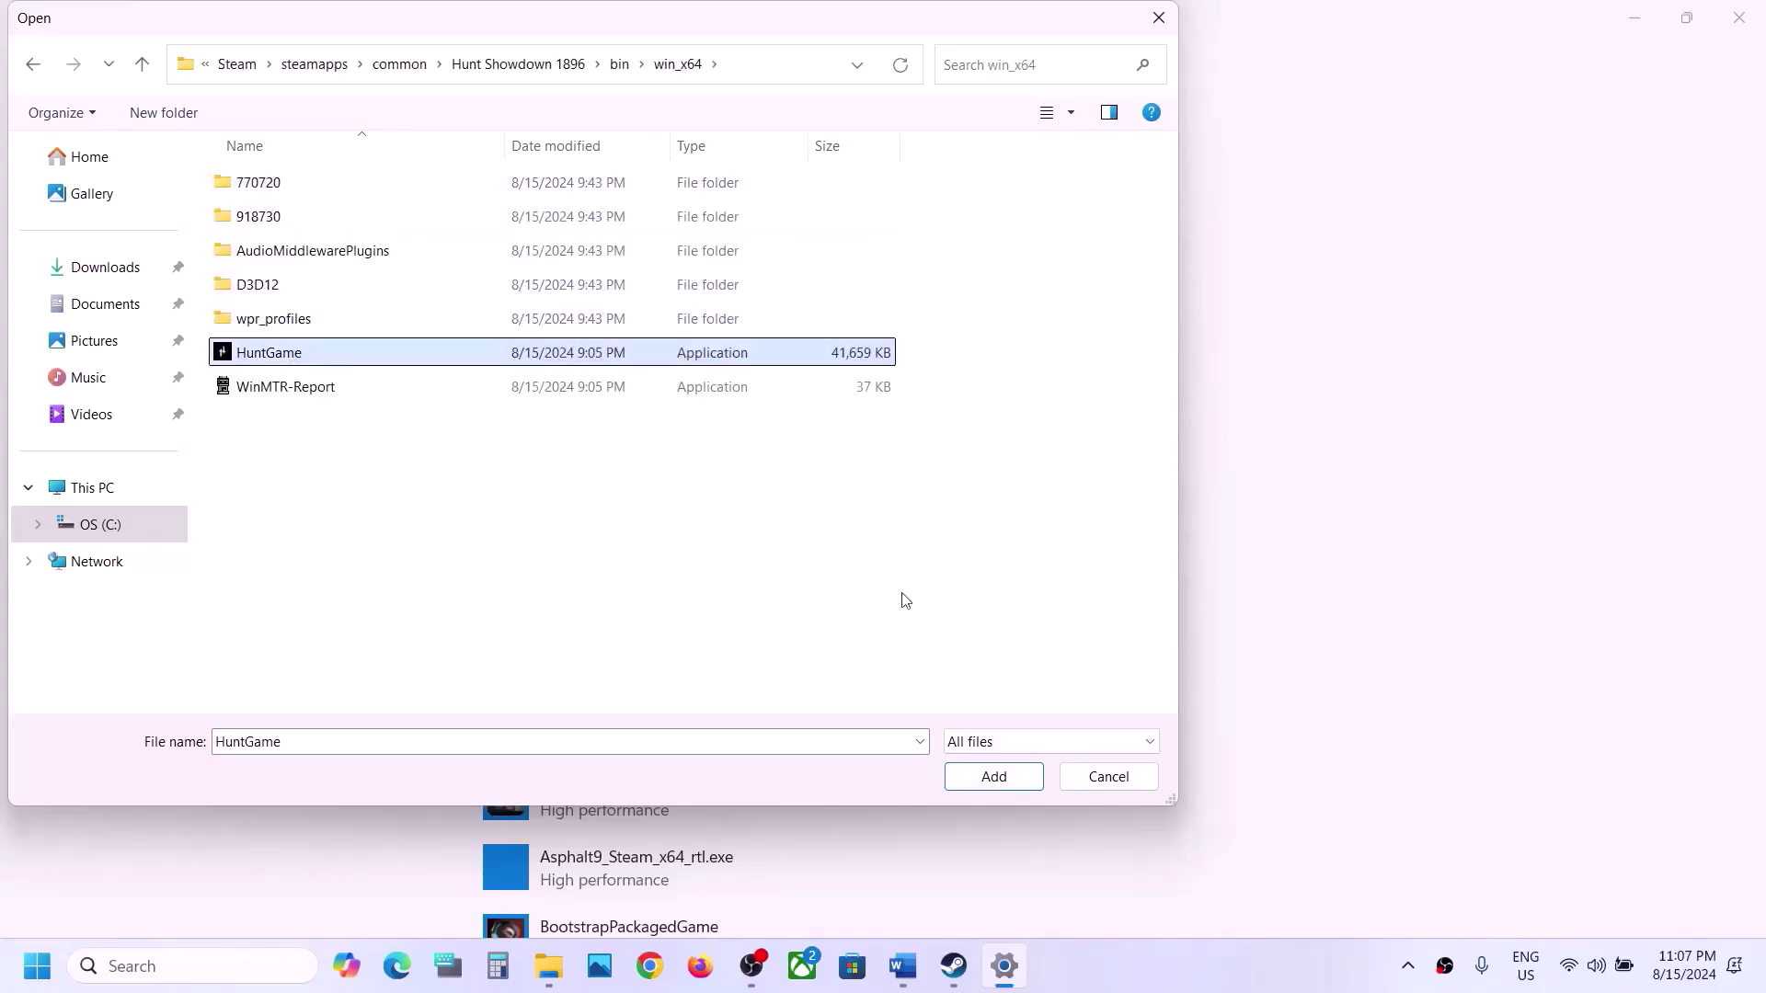
click(993, 776)
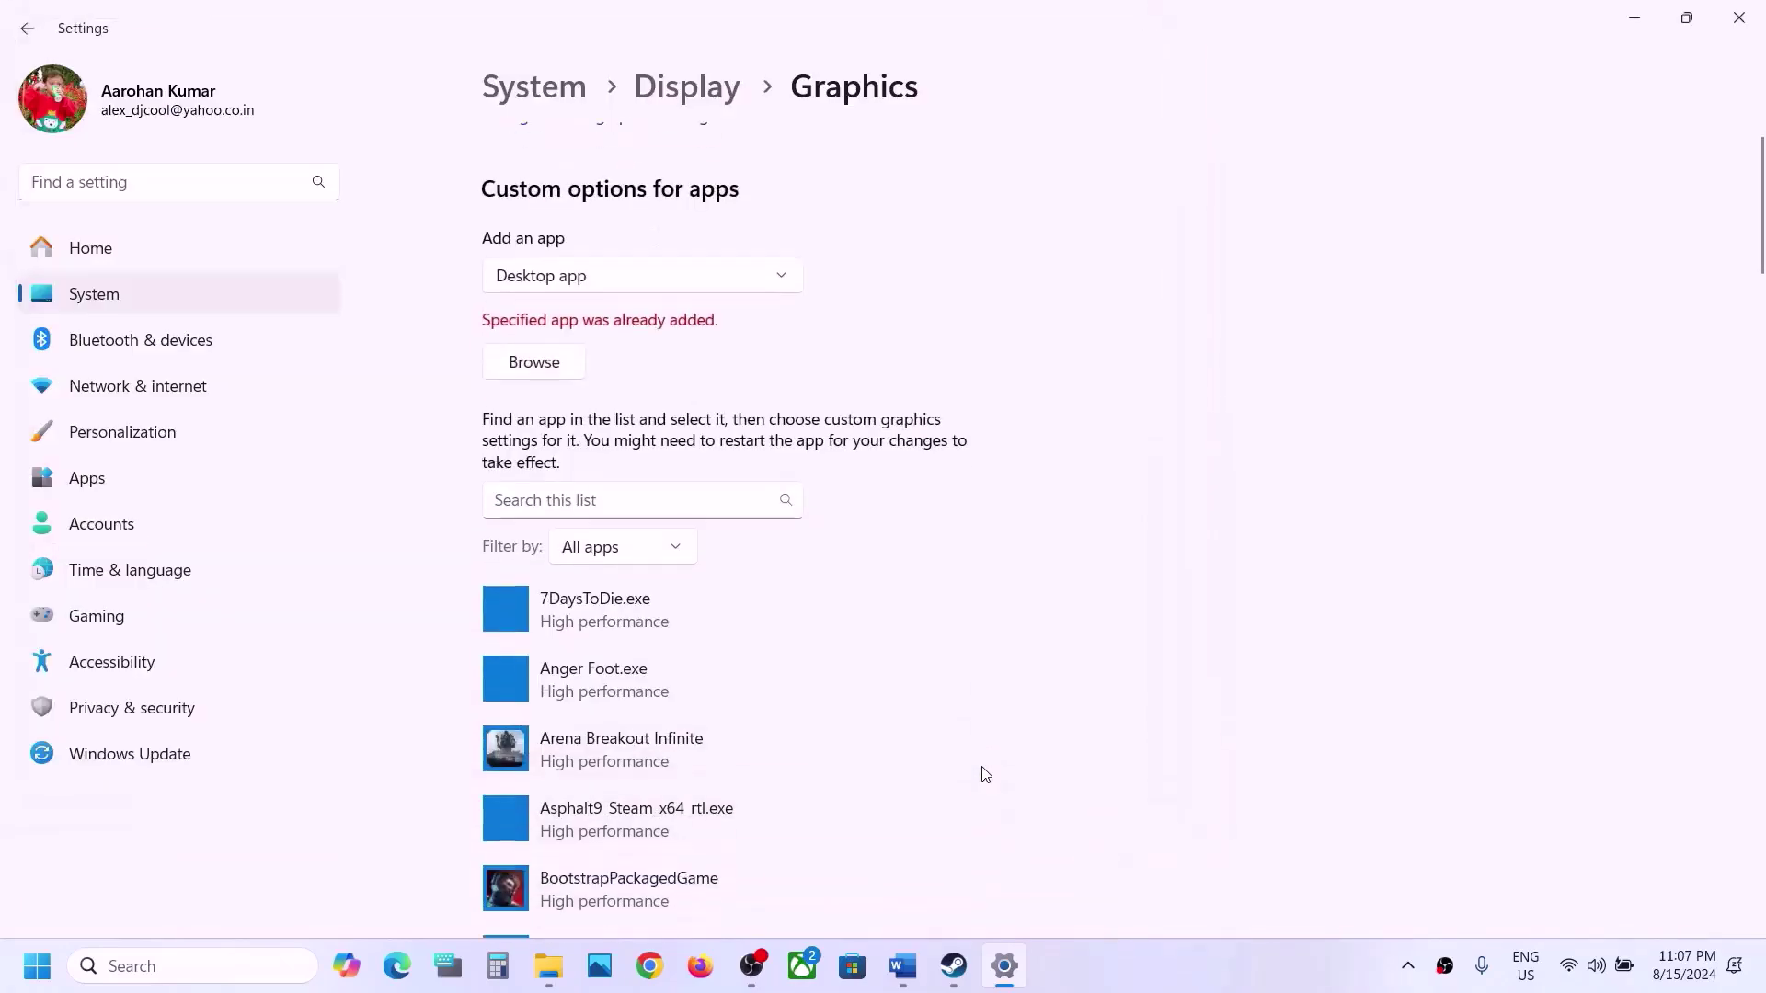
Set HuntGame's graphics preference to High performance, save it and close Settings
scroll(985, 775, down, 10)
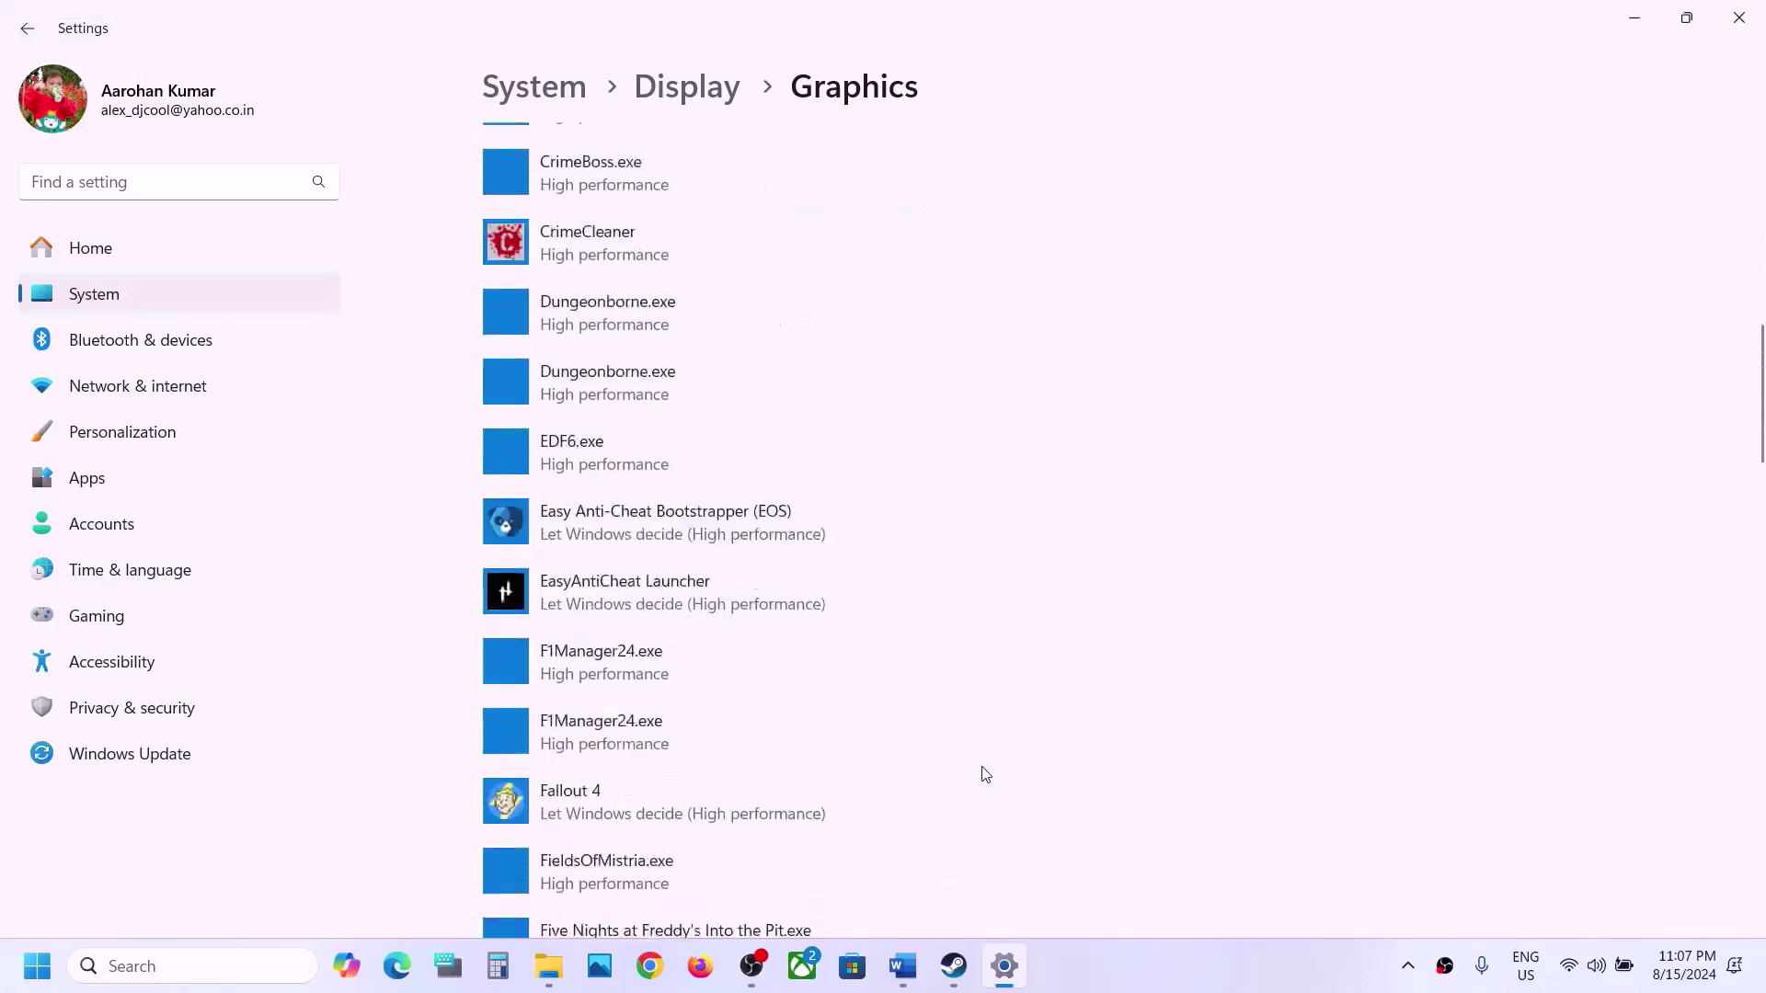
scroll(985, 774, down, 2)
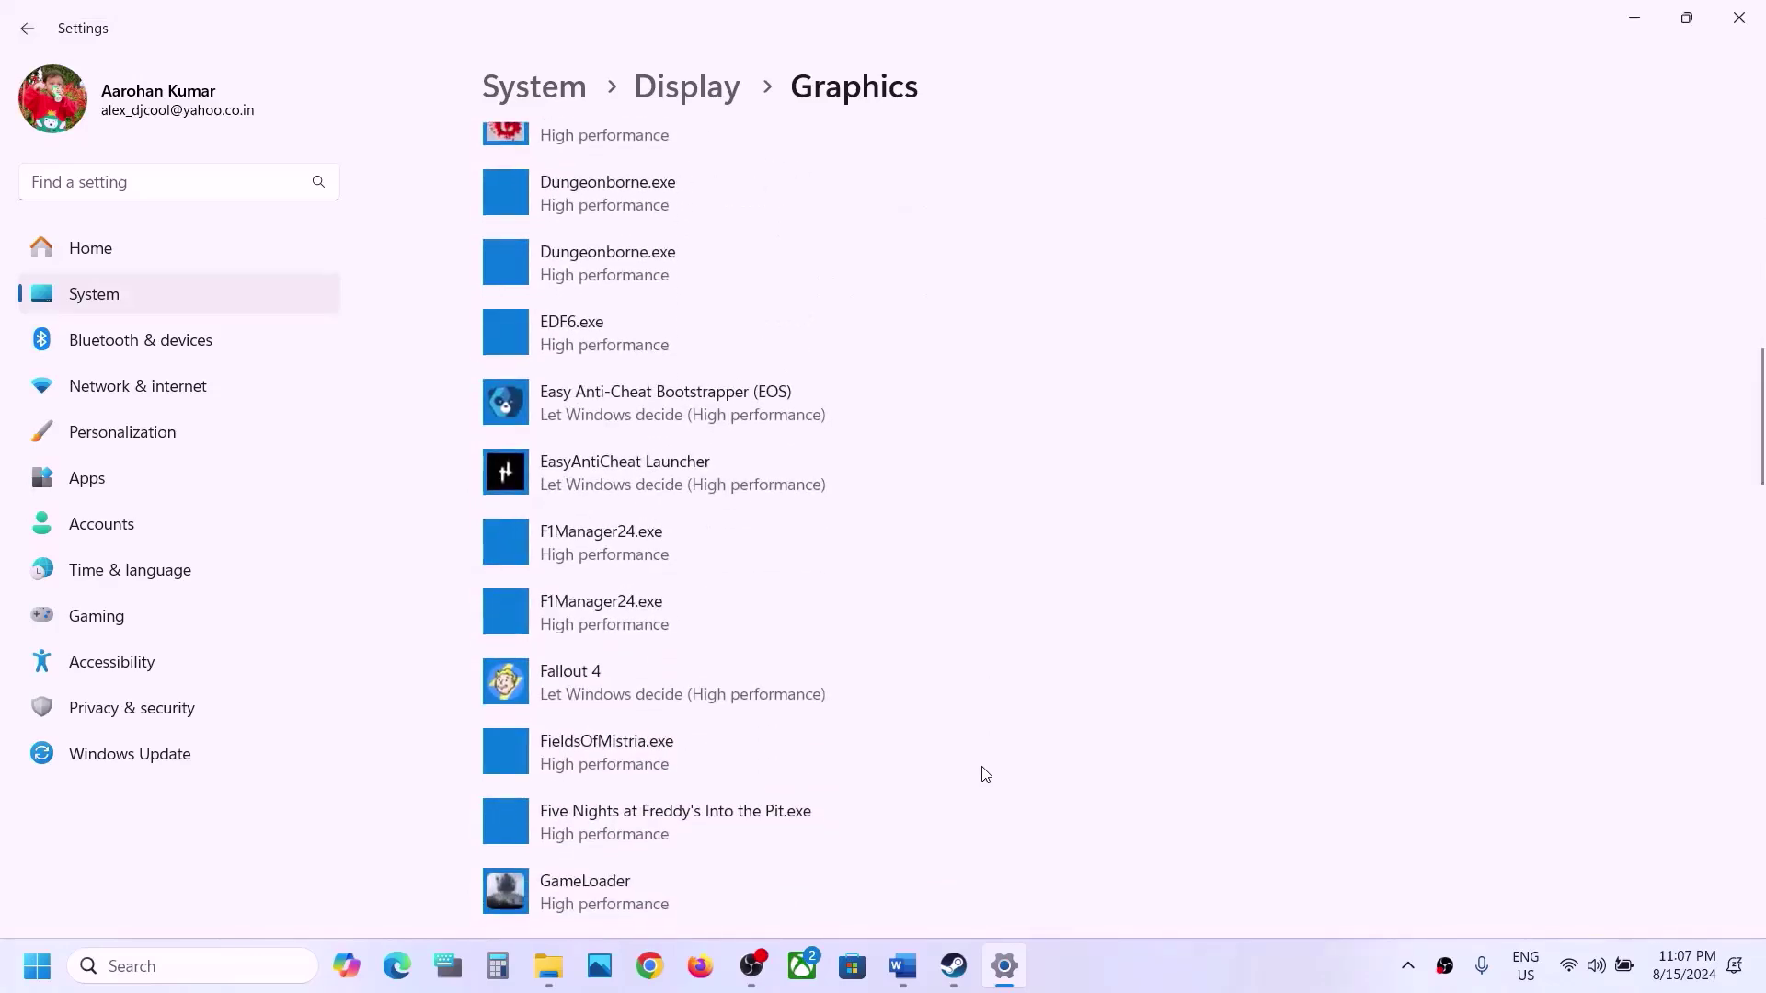
scroll(985, 774, down, 4)
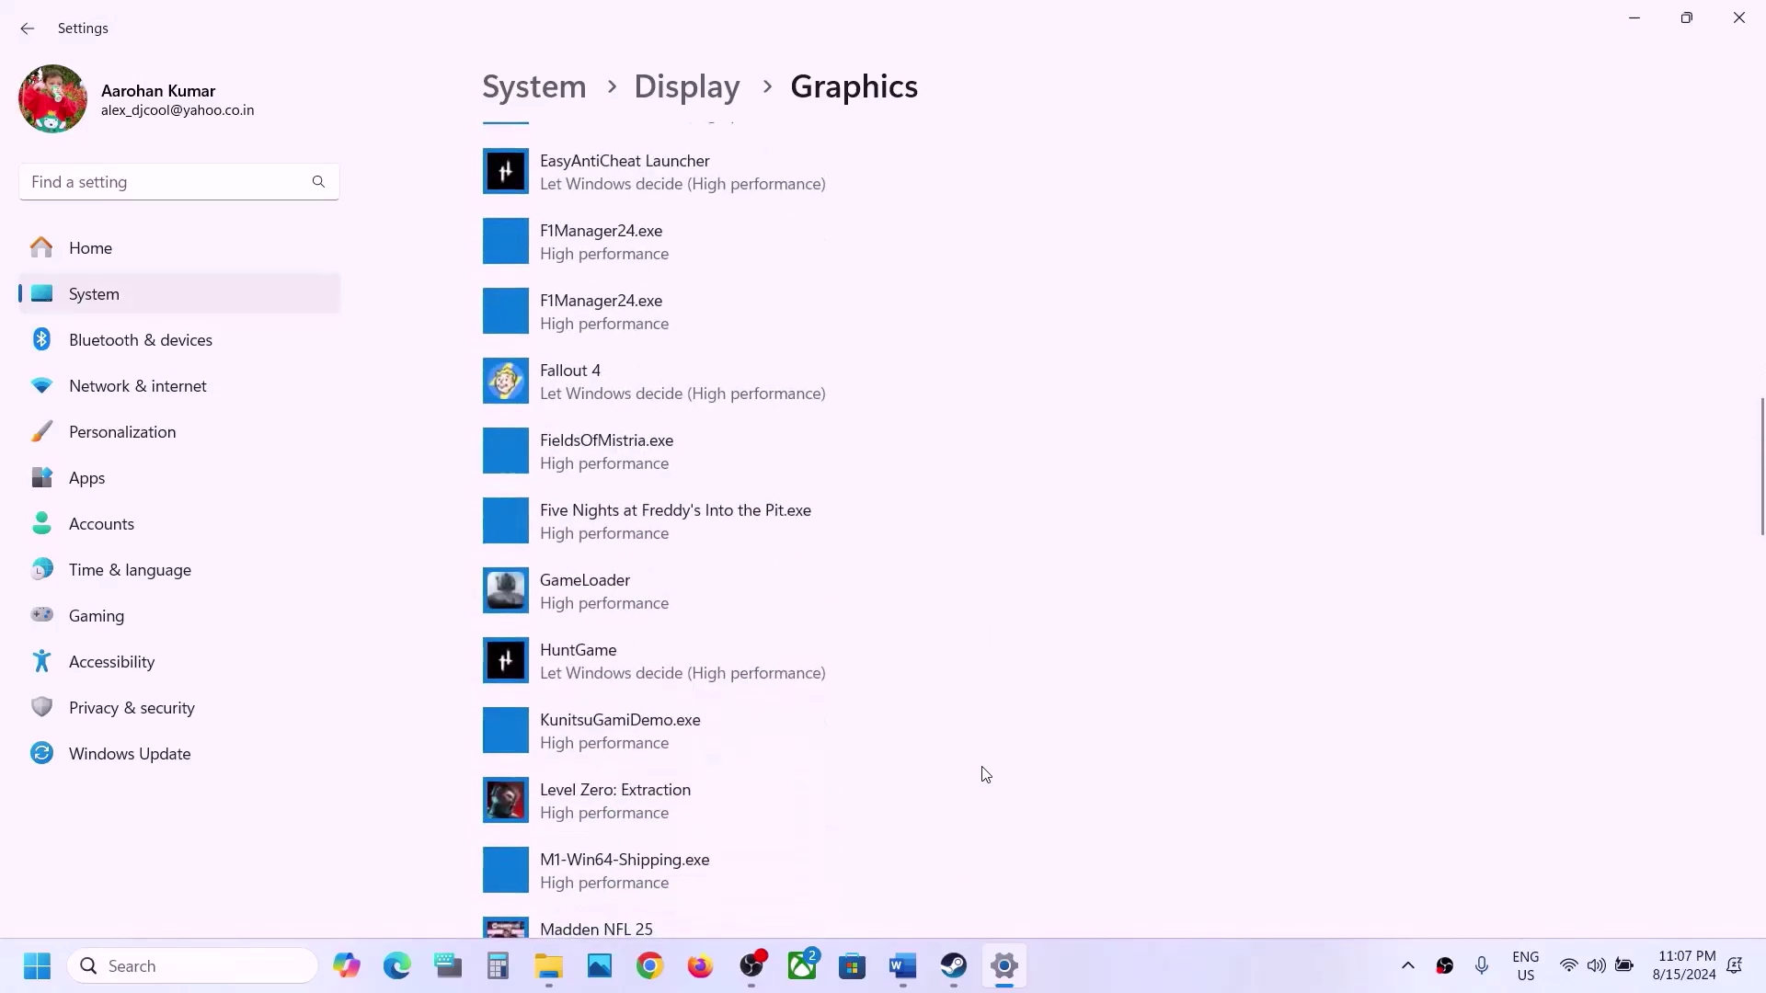
scroll(985, 775, down, 1)
click(701, 598)
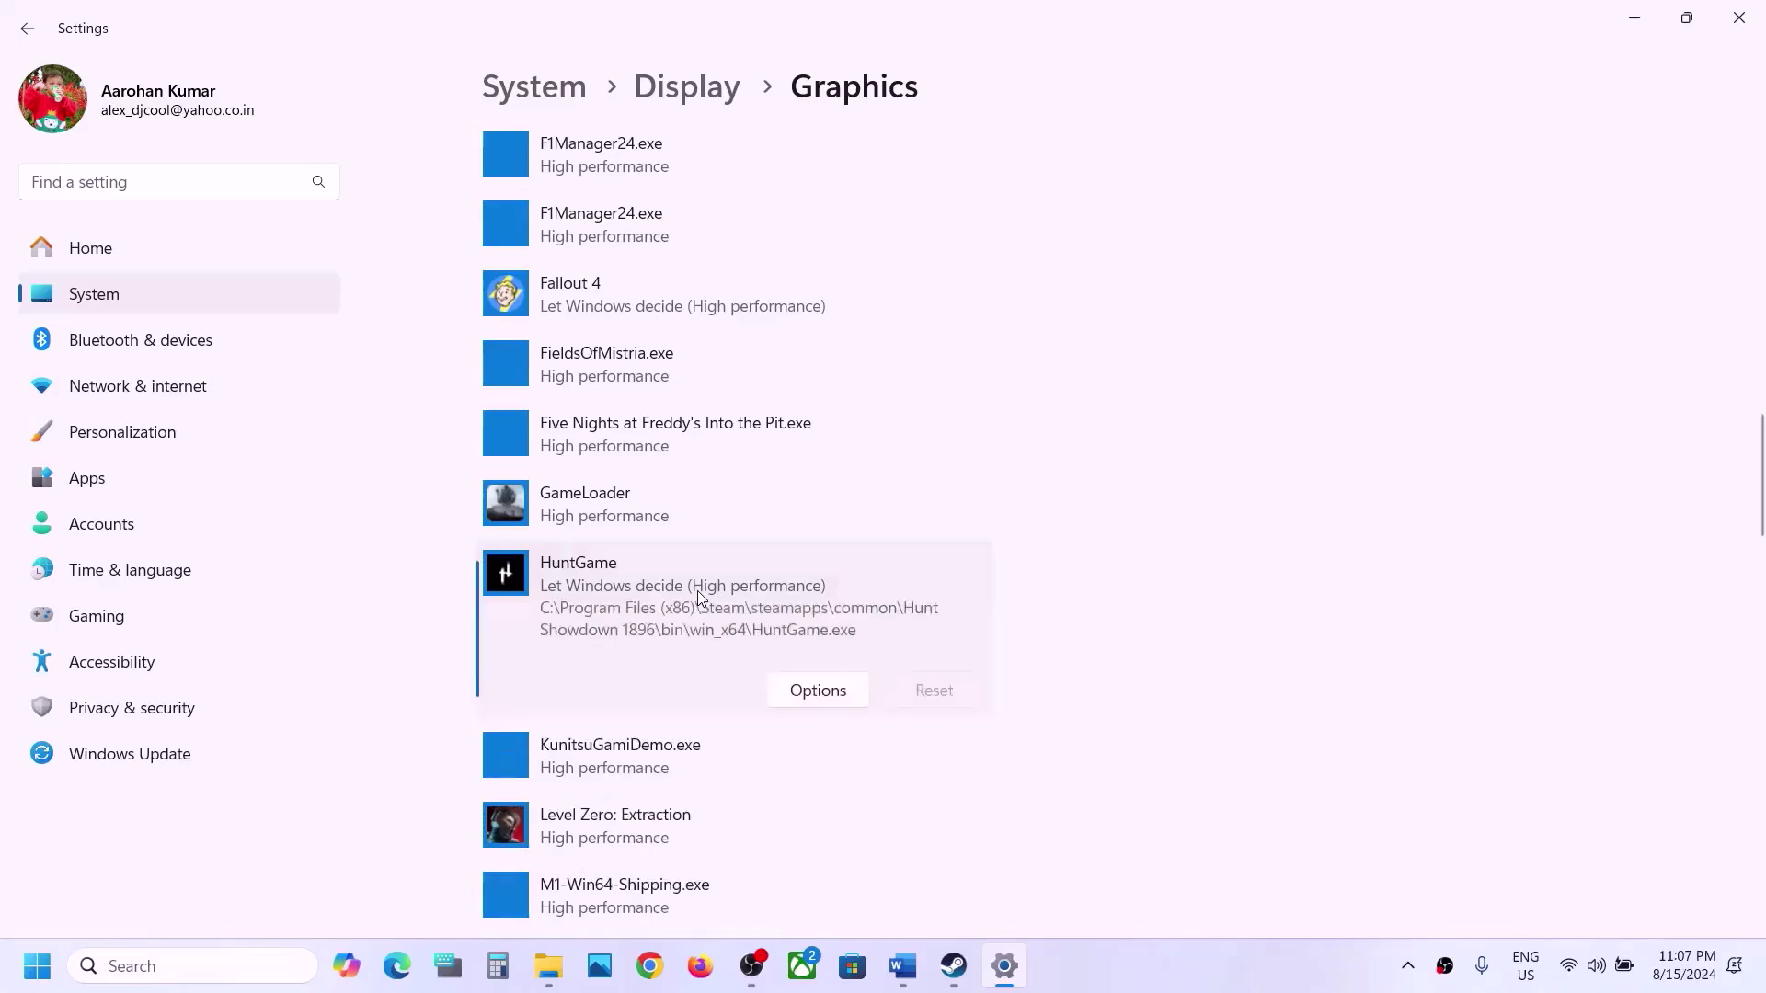
click(817, 692)
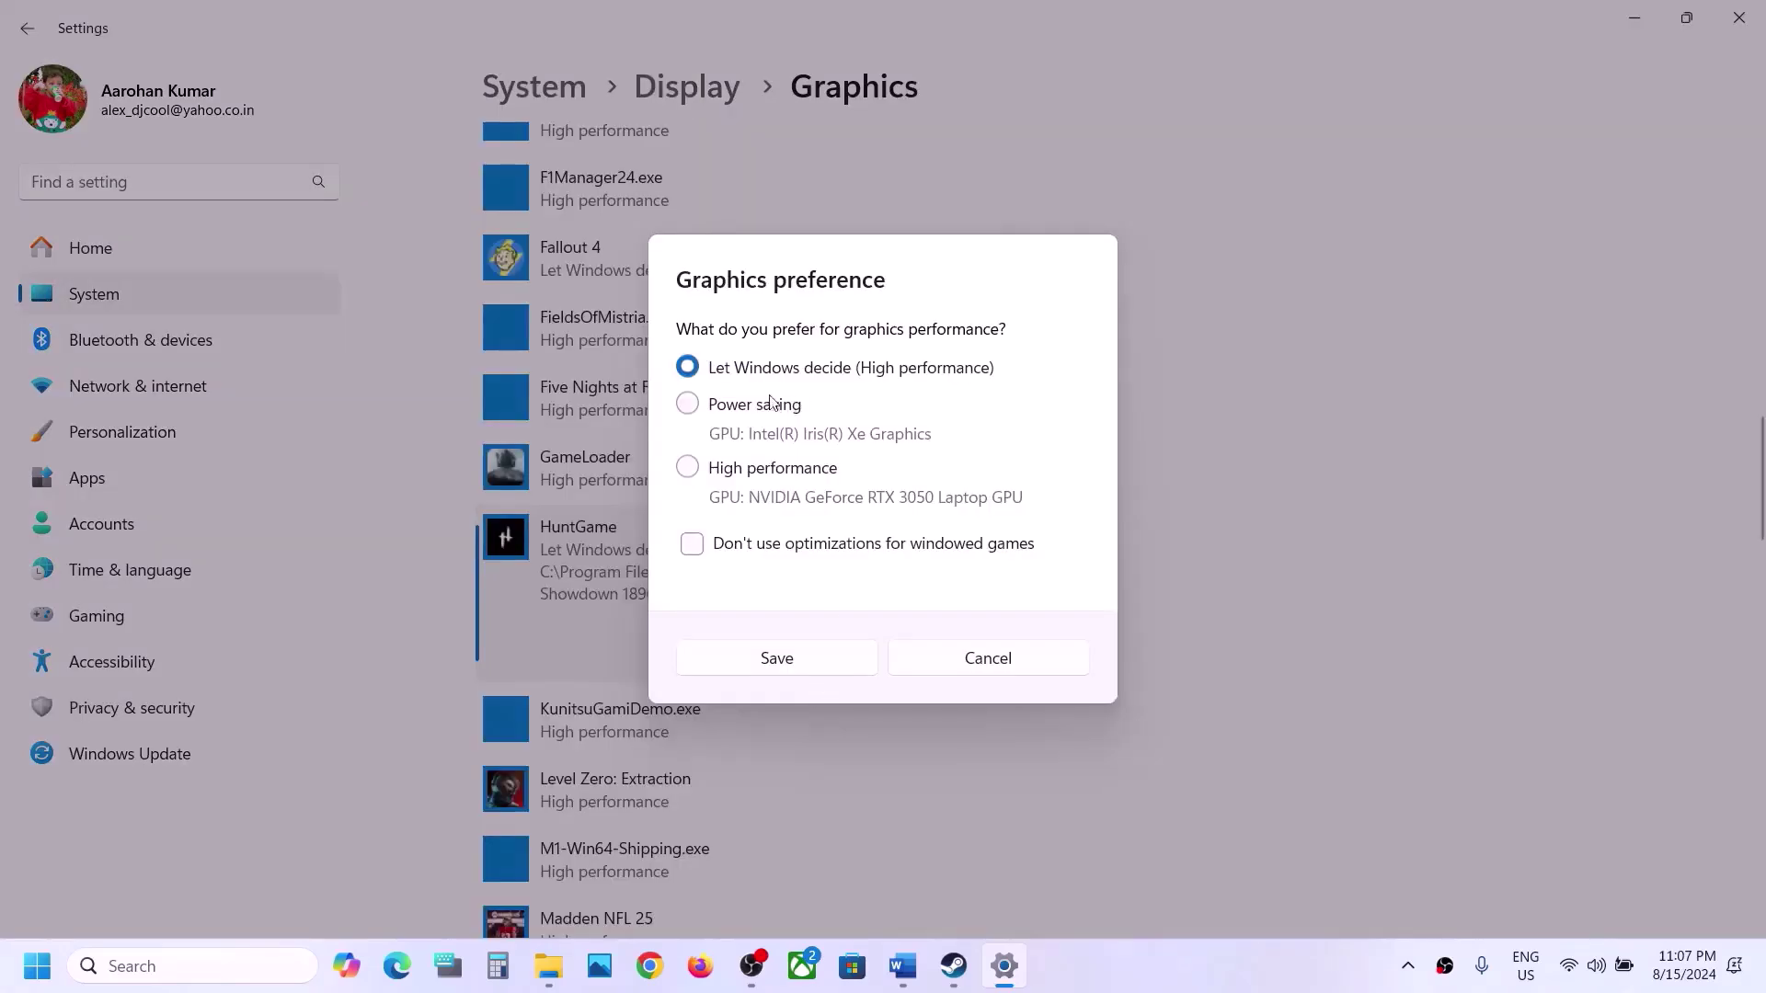
click(721, 479)
click(808, 671)
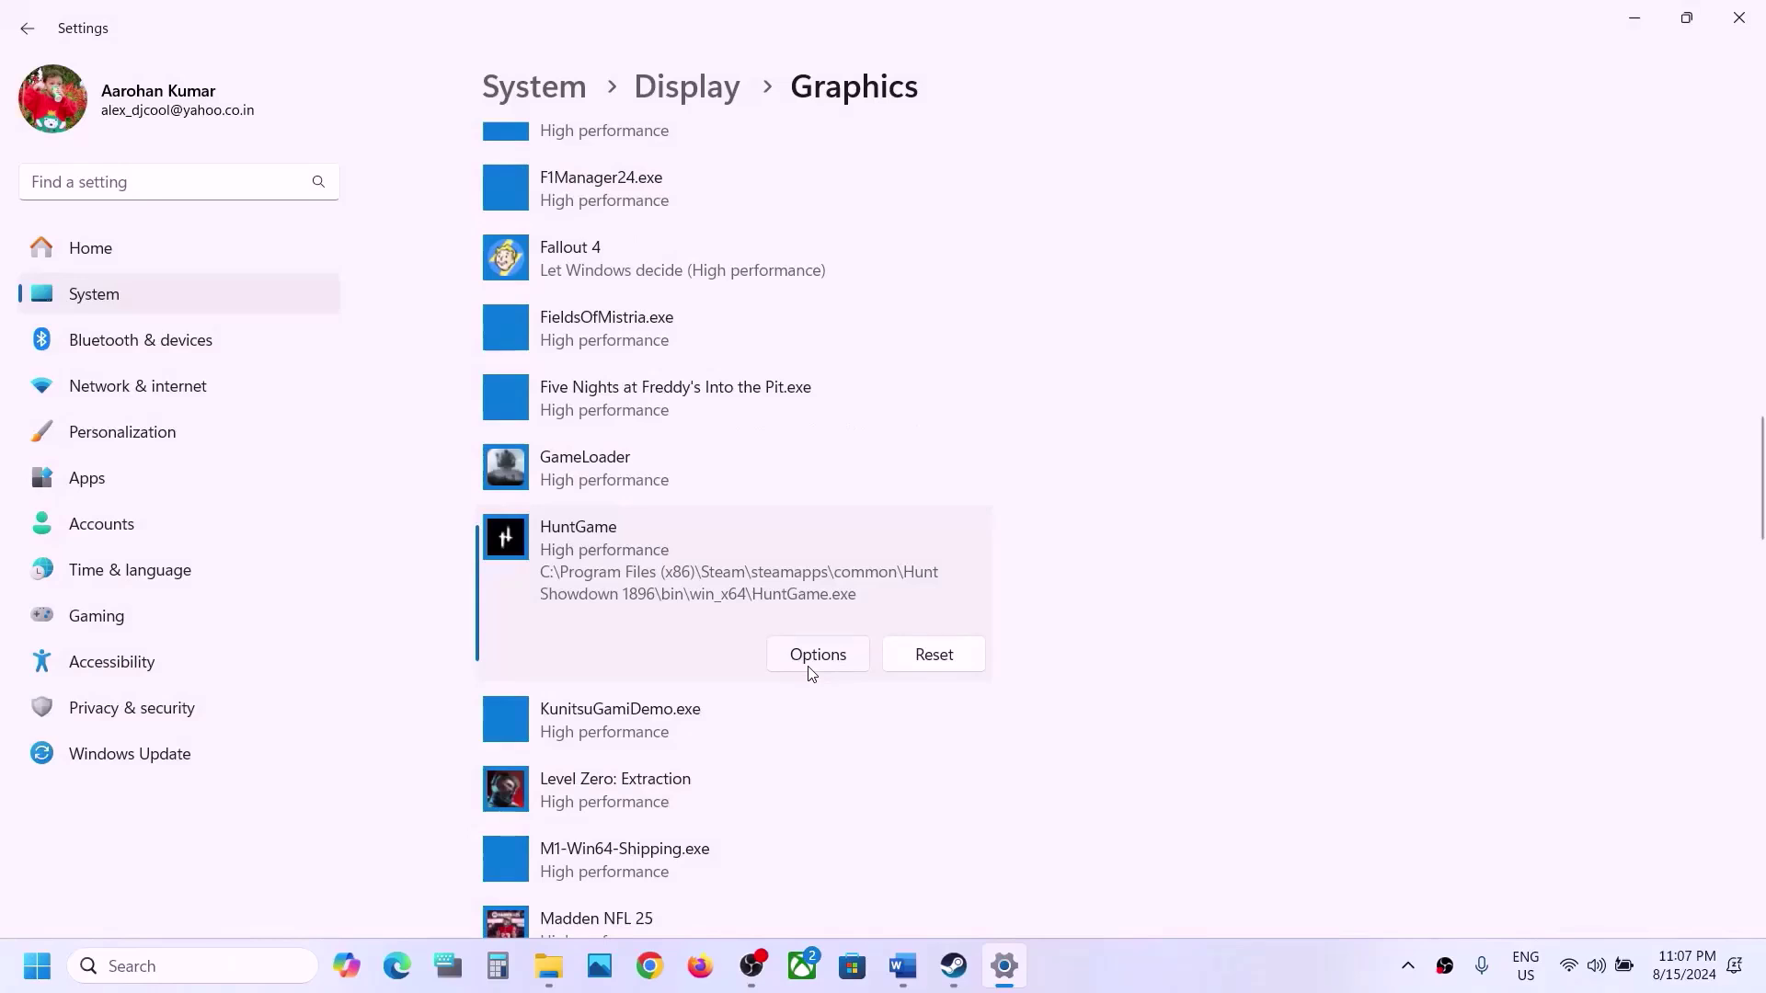
scroll(809, 671, down, 1)
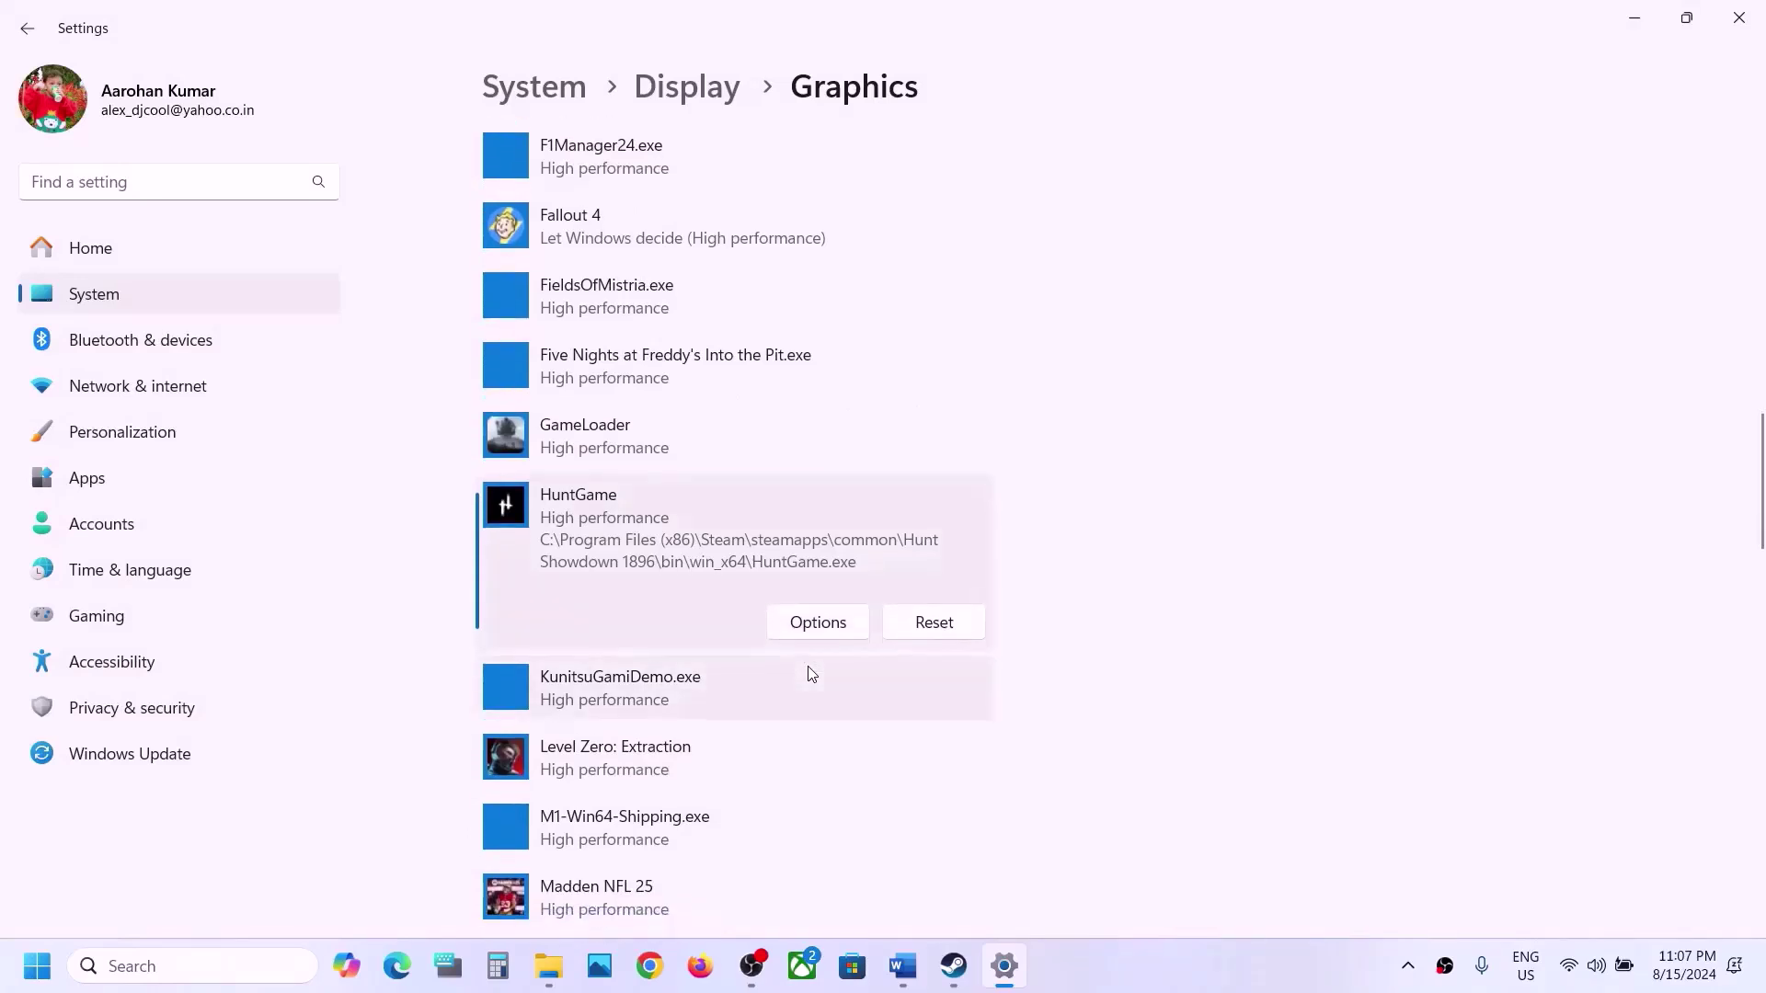
click(1735, 28)
Review Step 8 in the Word notes and highlight the -dx11, -d3d11 and -dx12 launch options
scroll(771, 550, down, 3)
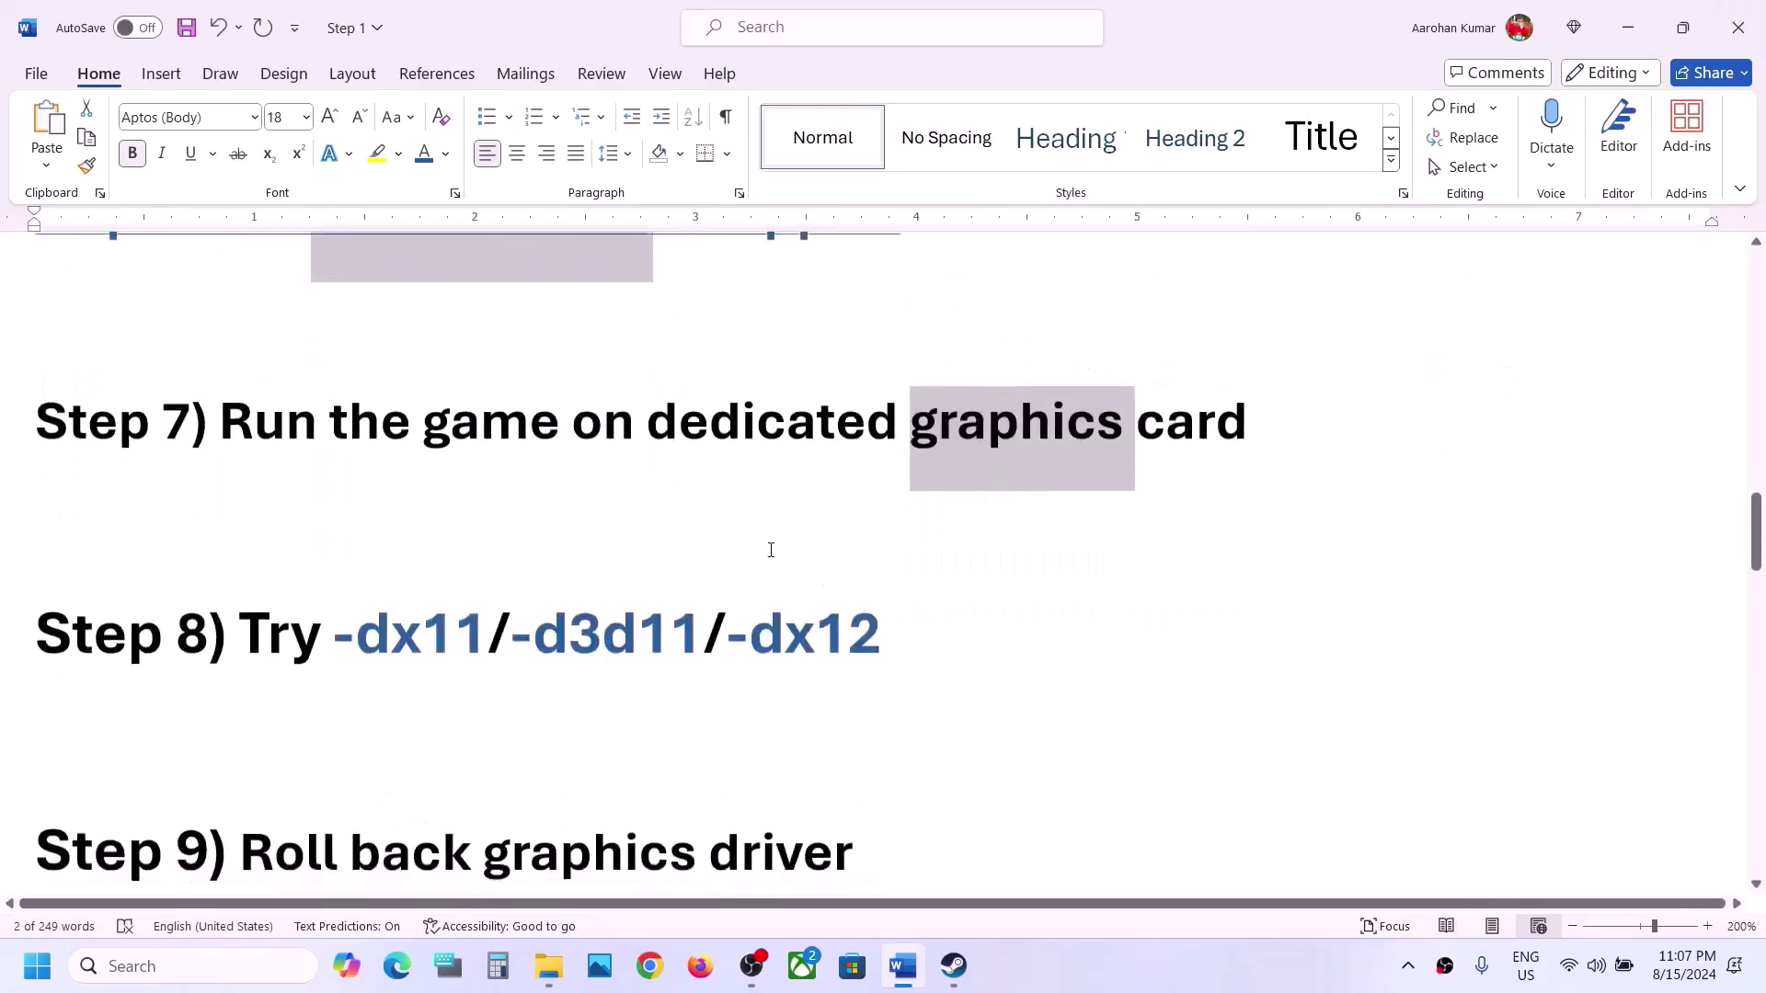
scroll(768, 552, up, 2)
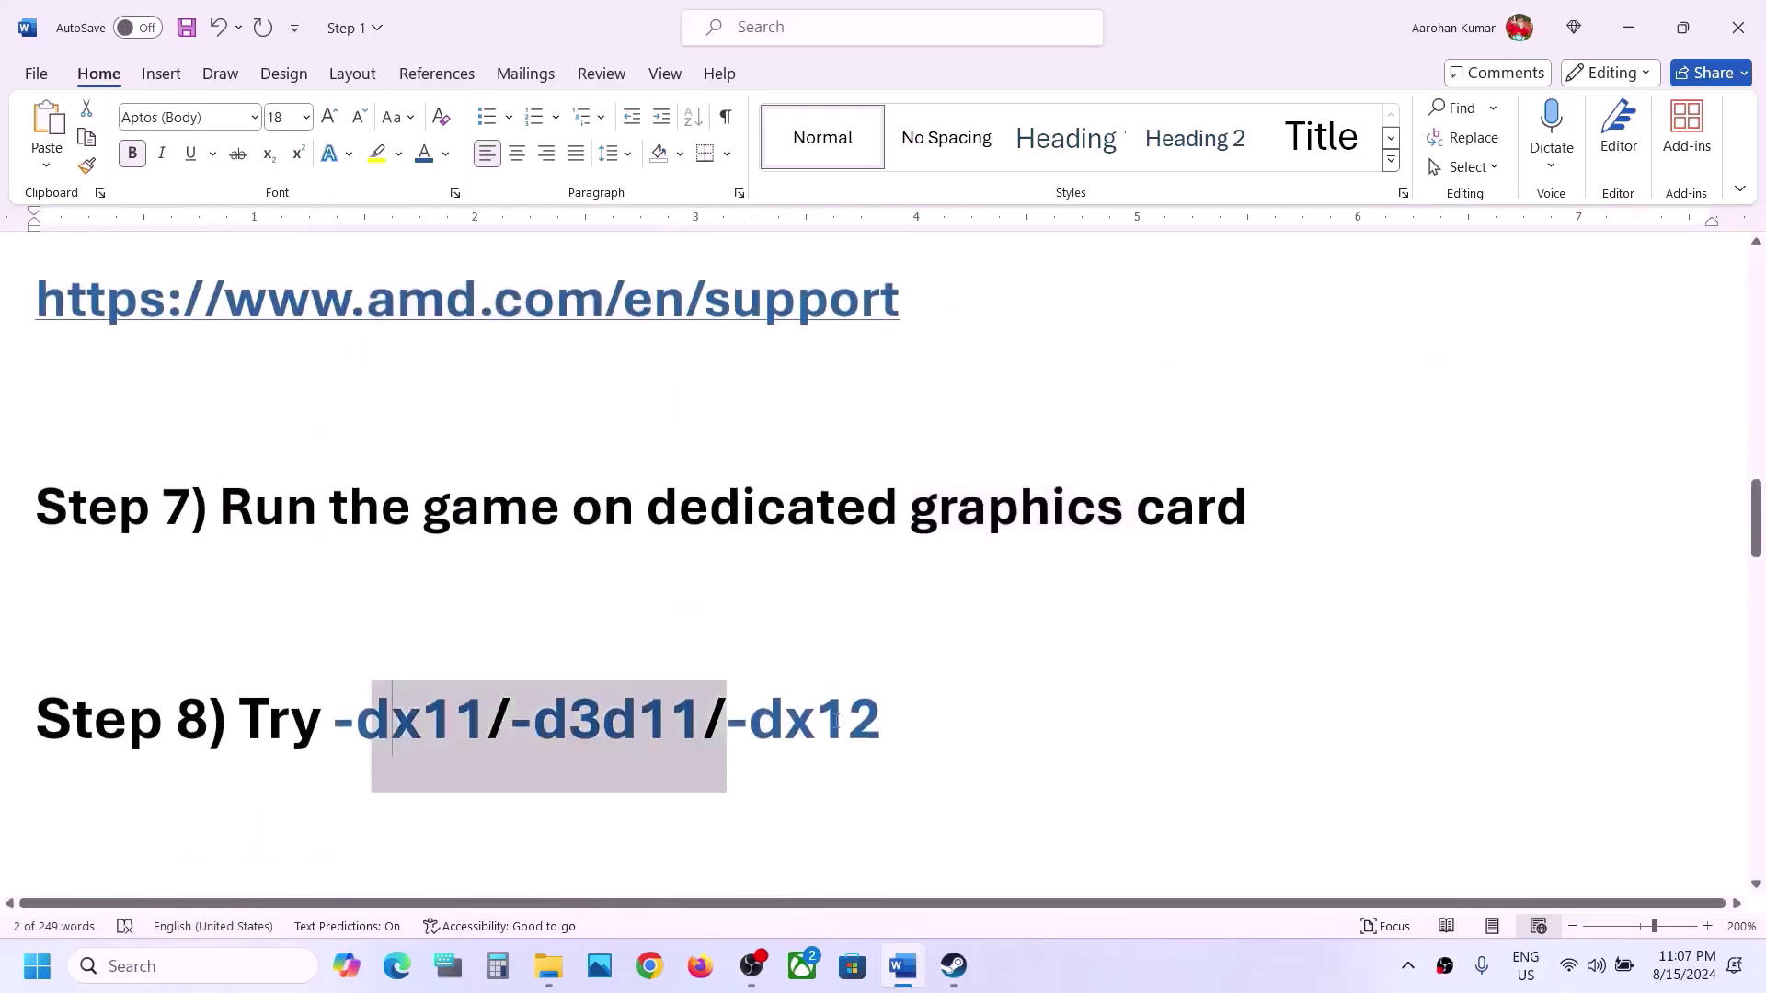
drag(836, 720, 988, 736)
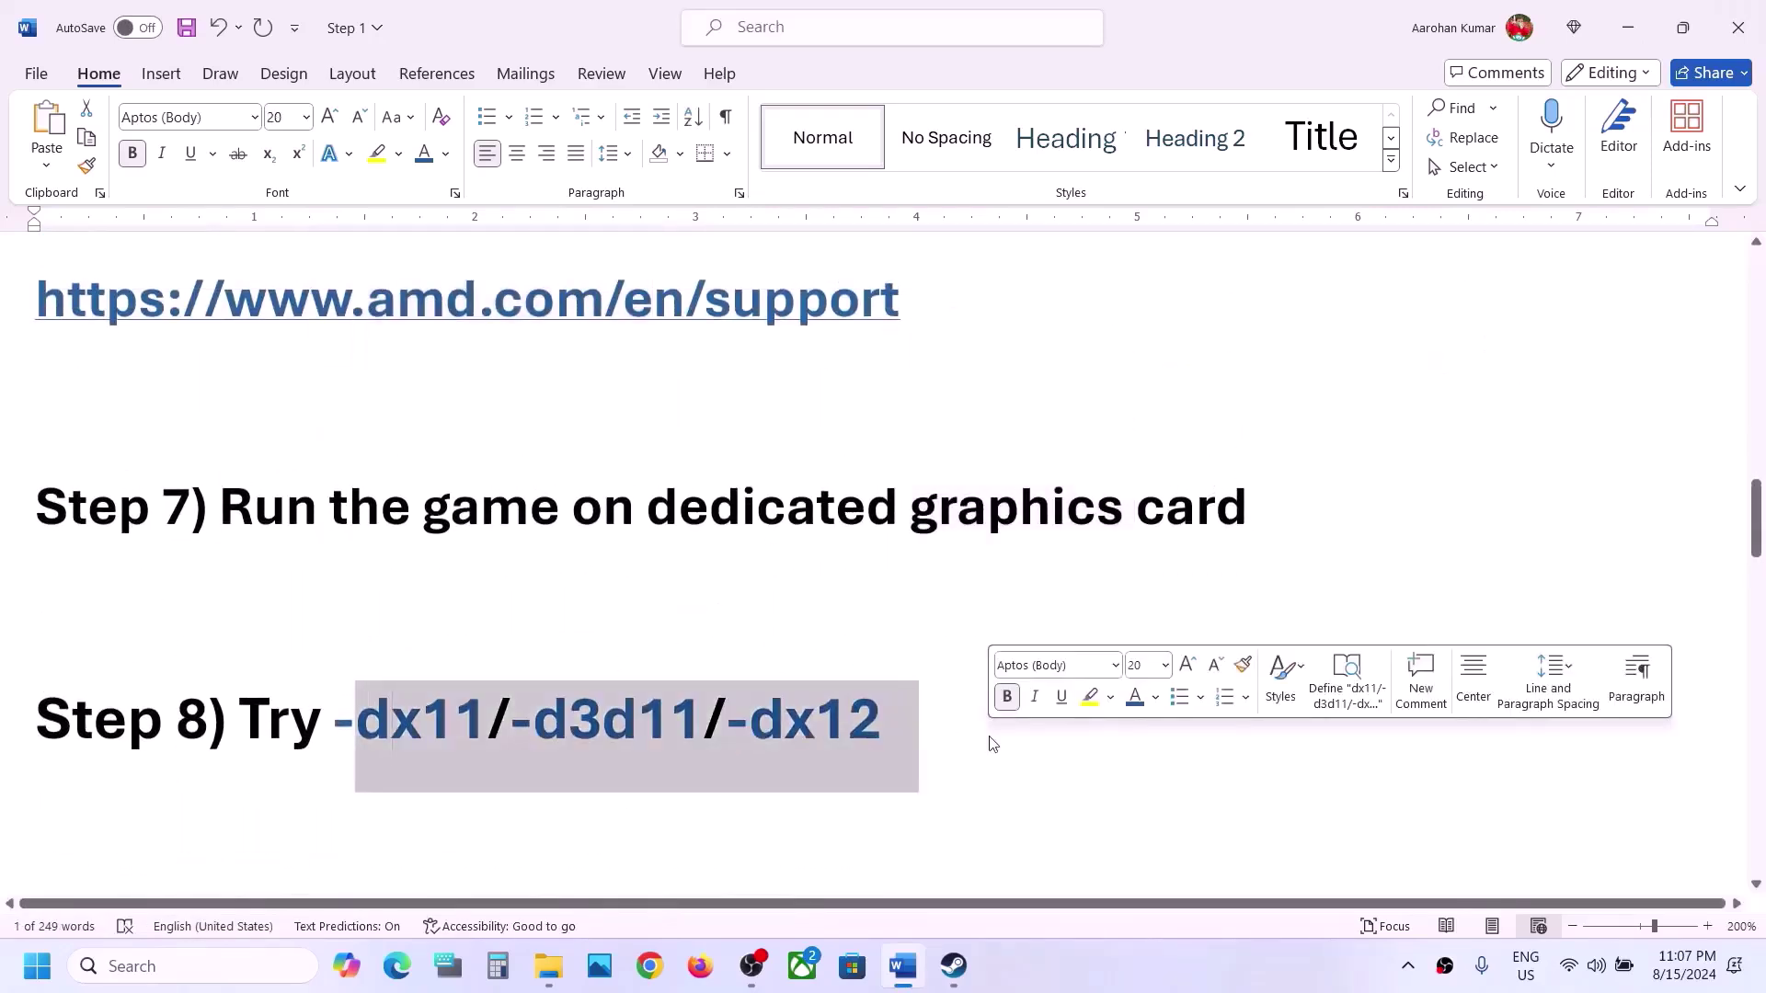
Switch to Steam and set the launch options of Hunt: Showdown 1896 to -dx11, closing its properties
click(966, 986)
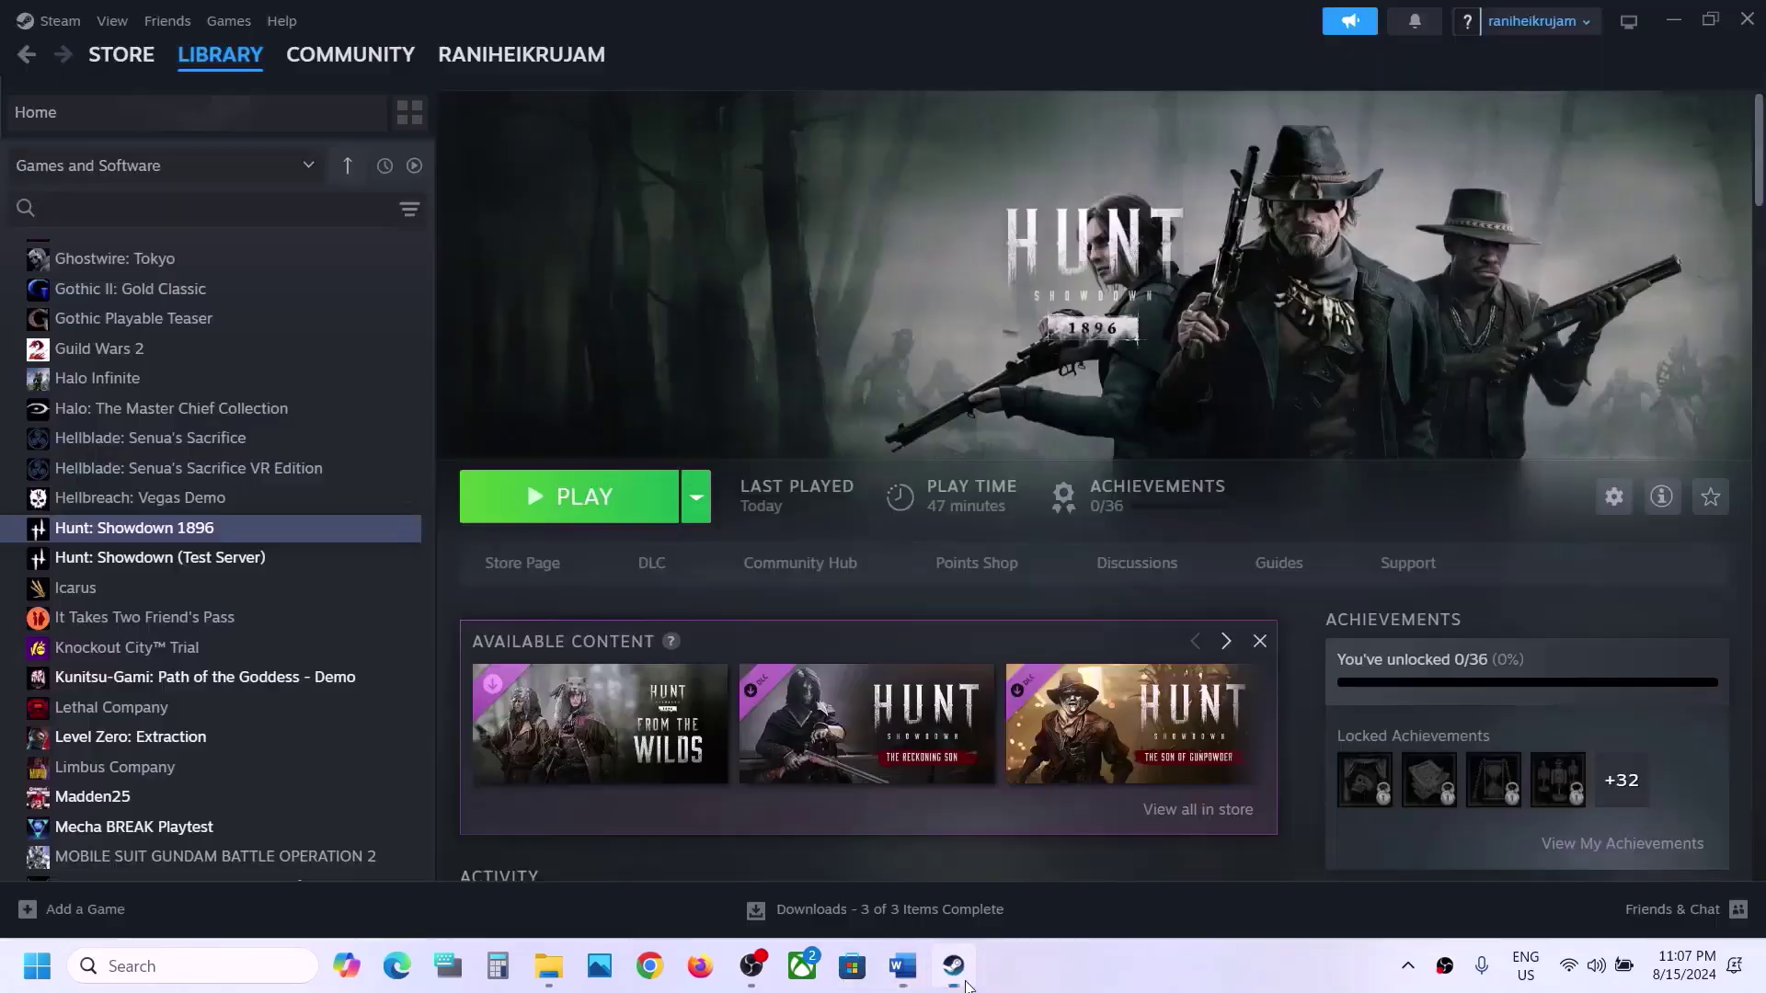
right_click(261, 526)
click(318, 701)
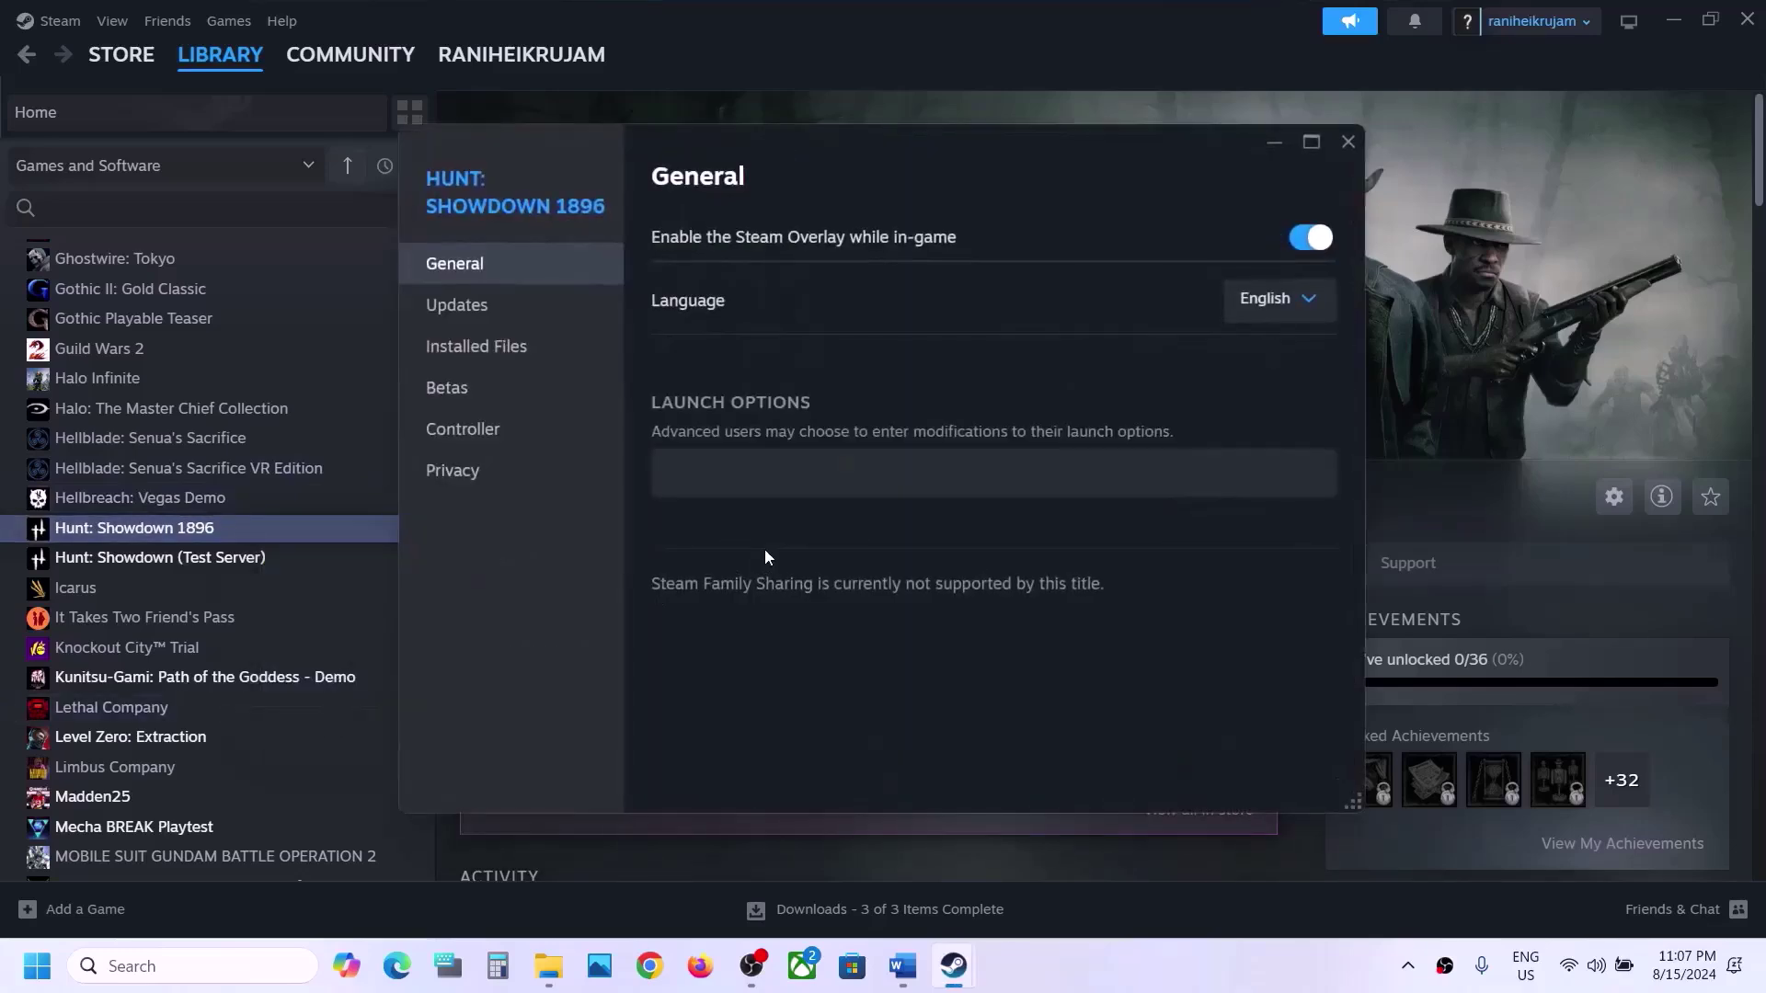
click(749, 460)
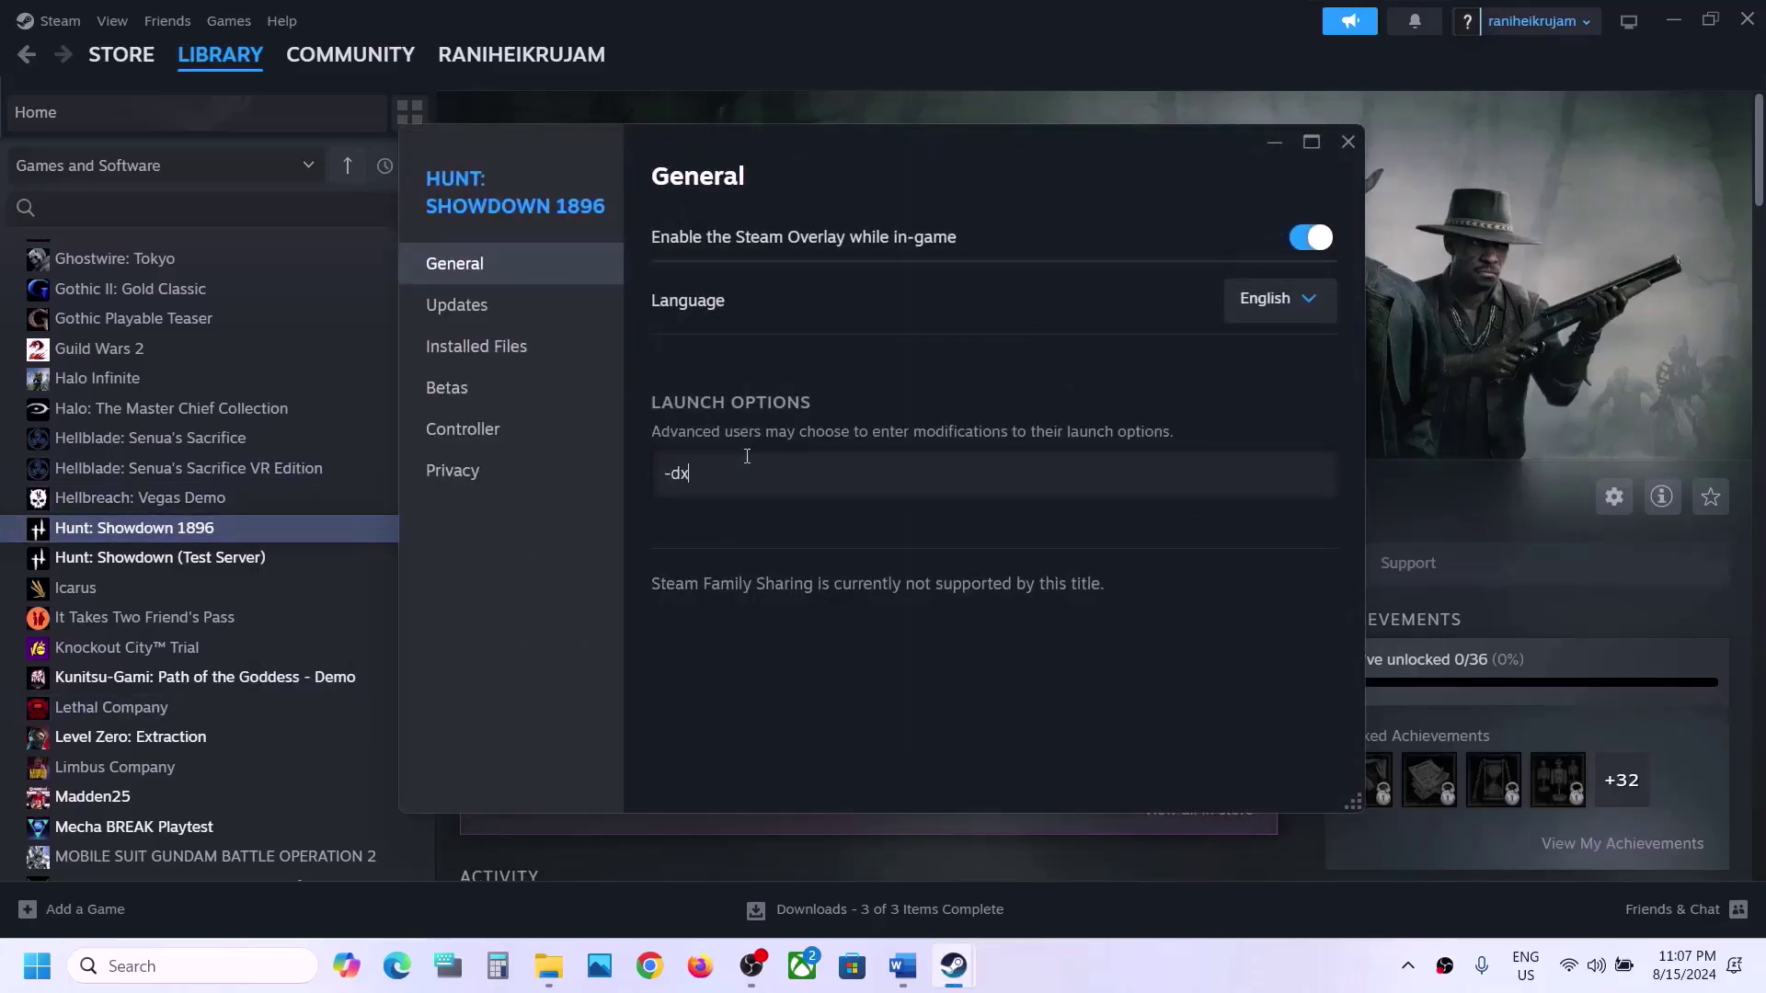
click(891, 557)
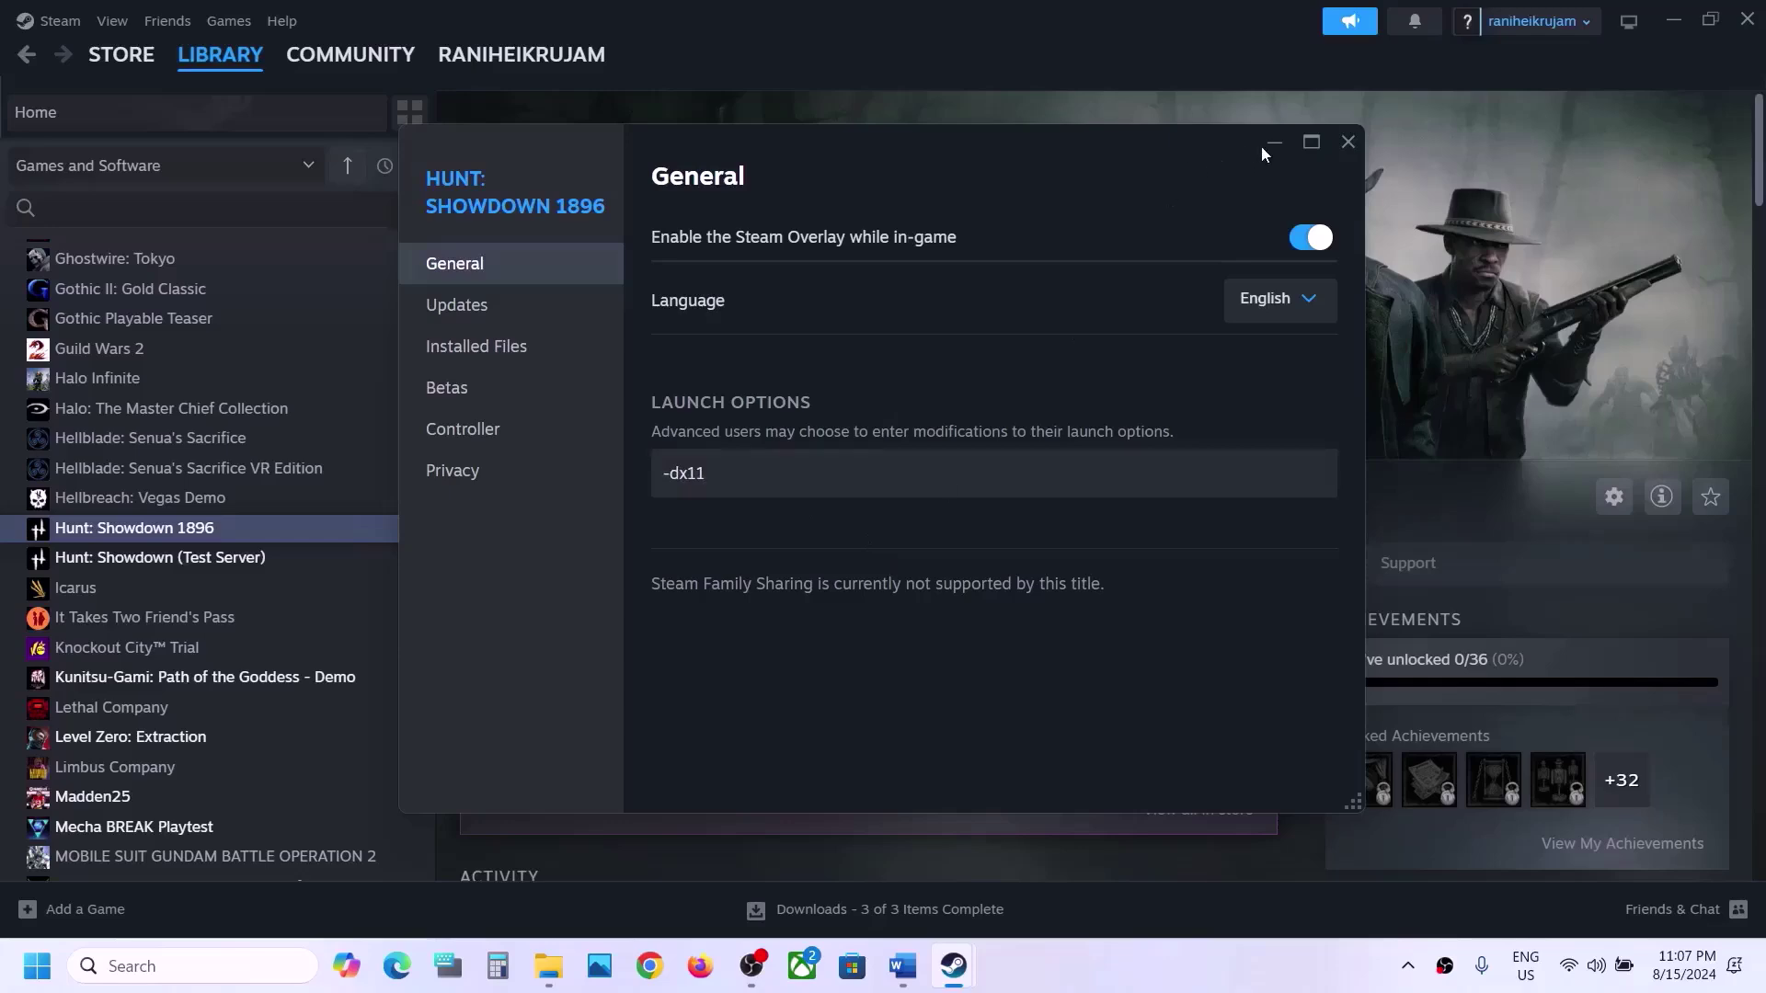
click(1341, 151)
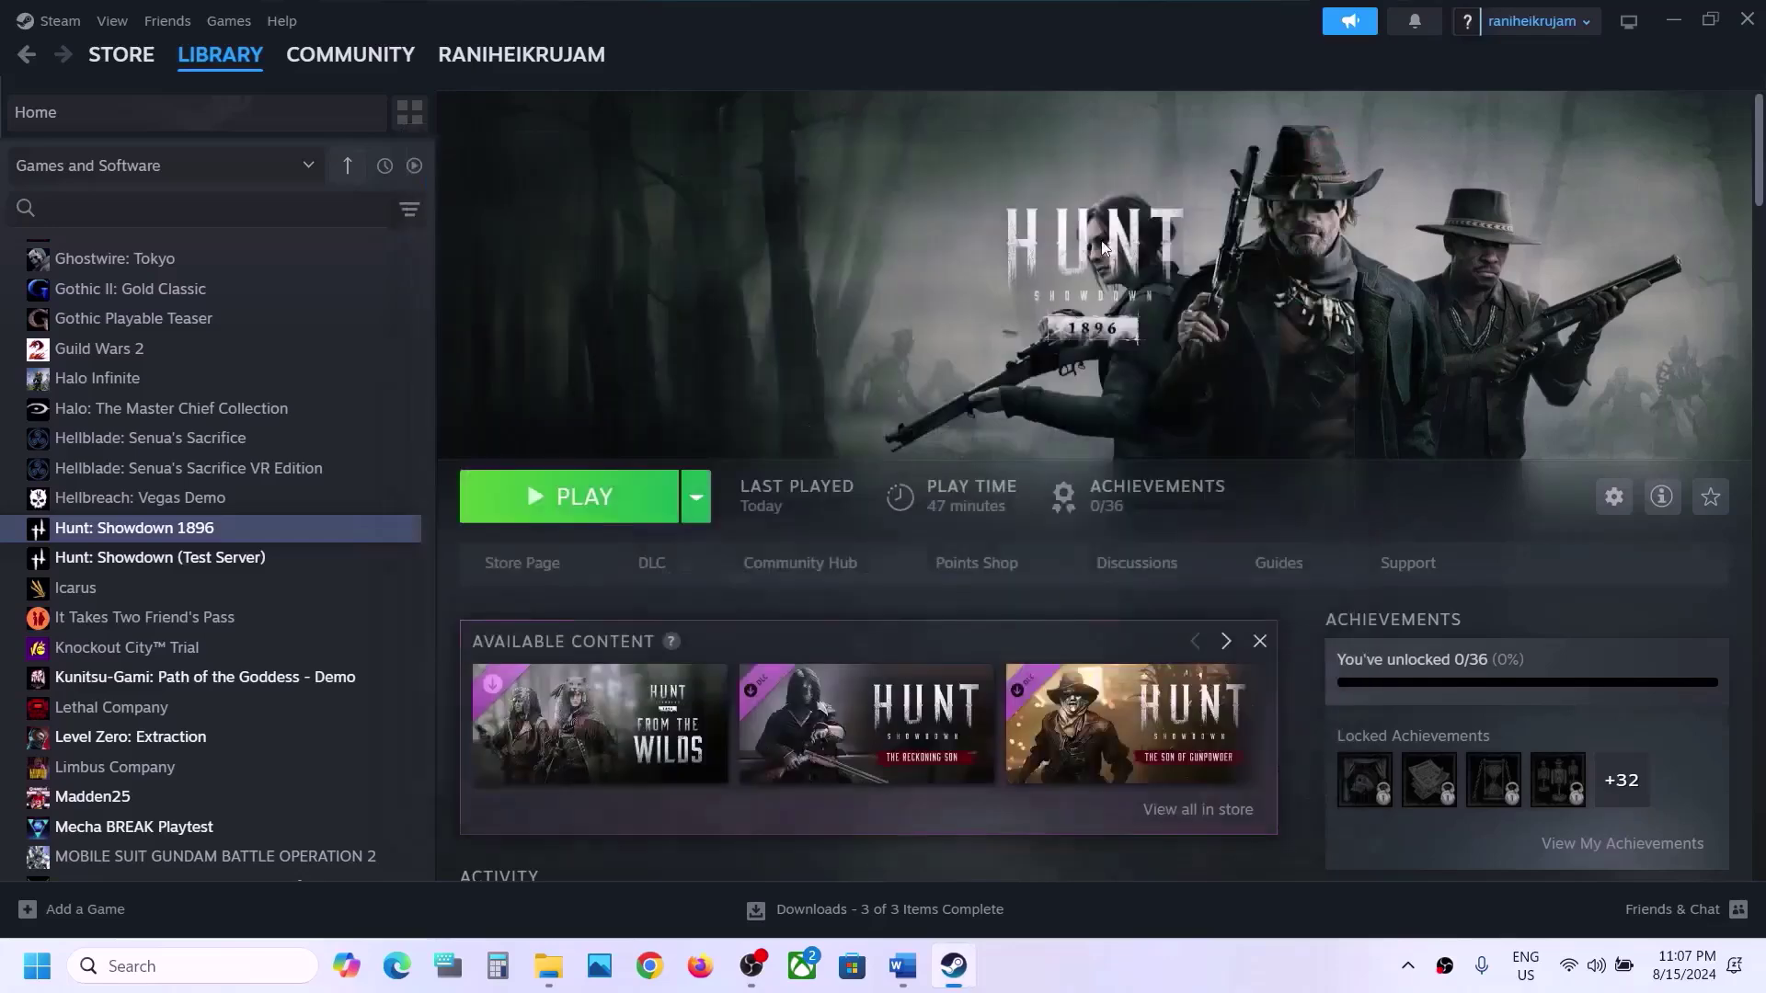
Replace the launch options of Hunt: Showdown 1896 with -d3d11 and close its properties
right_click(239, 535)
click(329, 716)
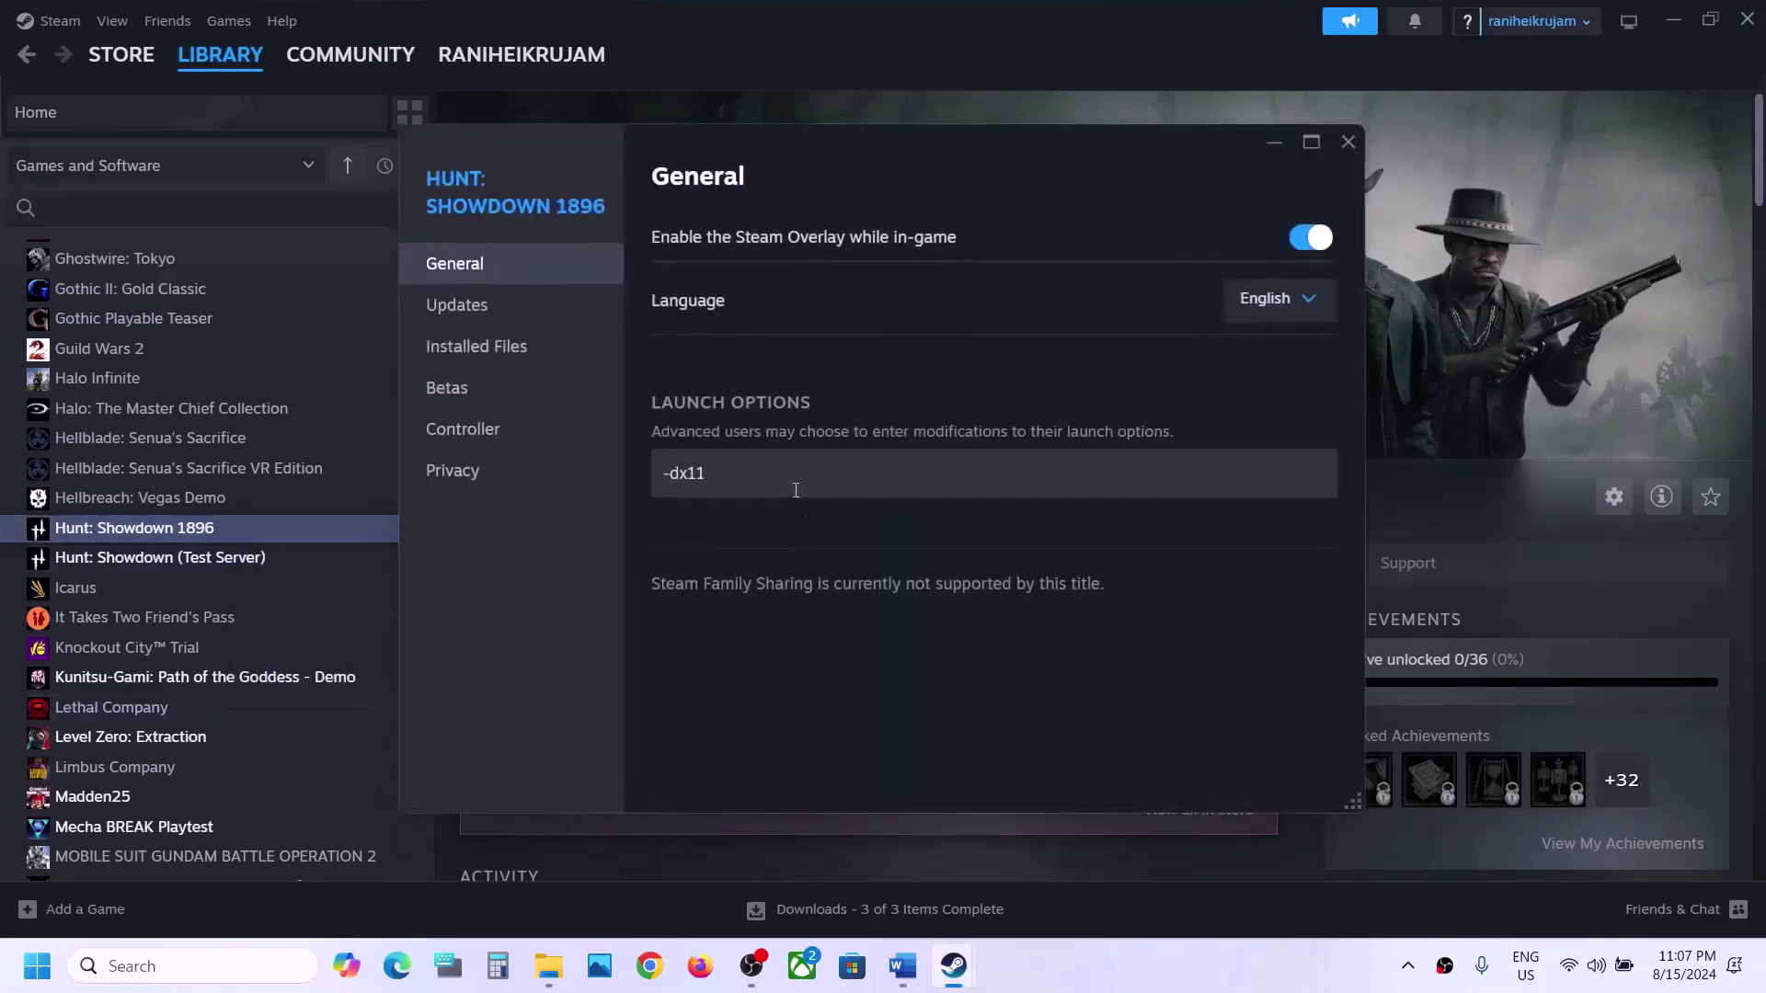
click(702, 487)
key(ctrl+a)
text(-)
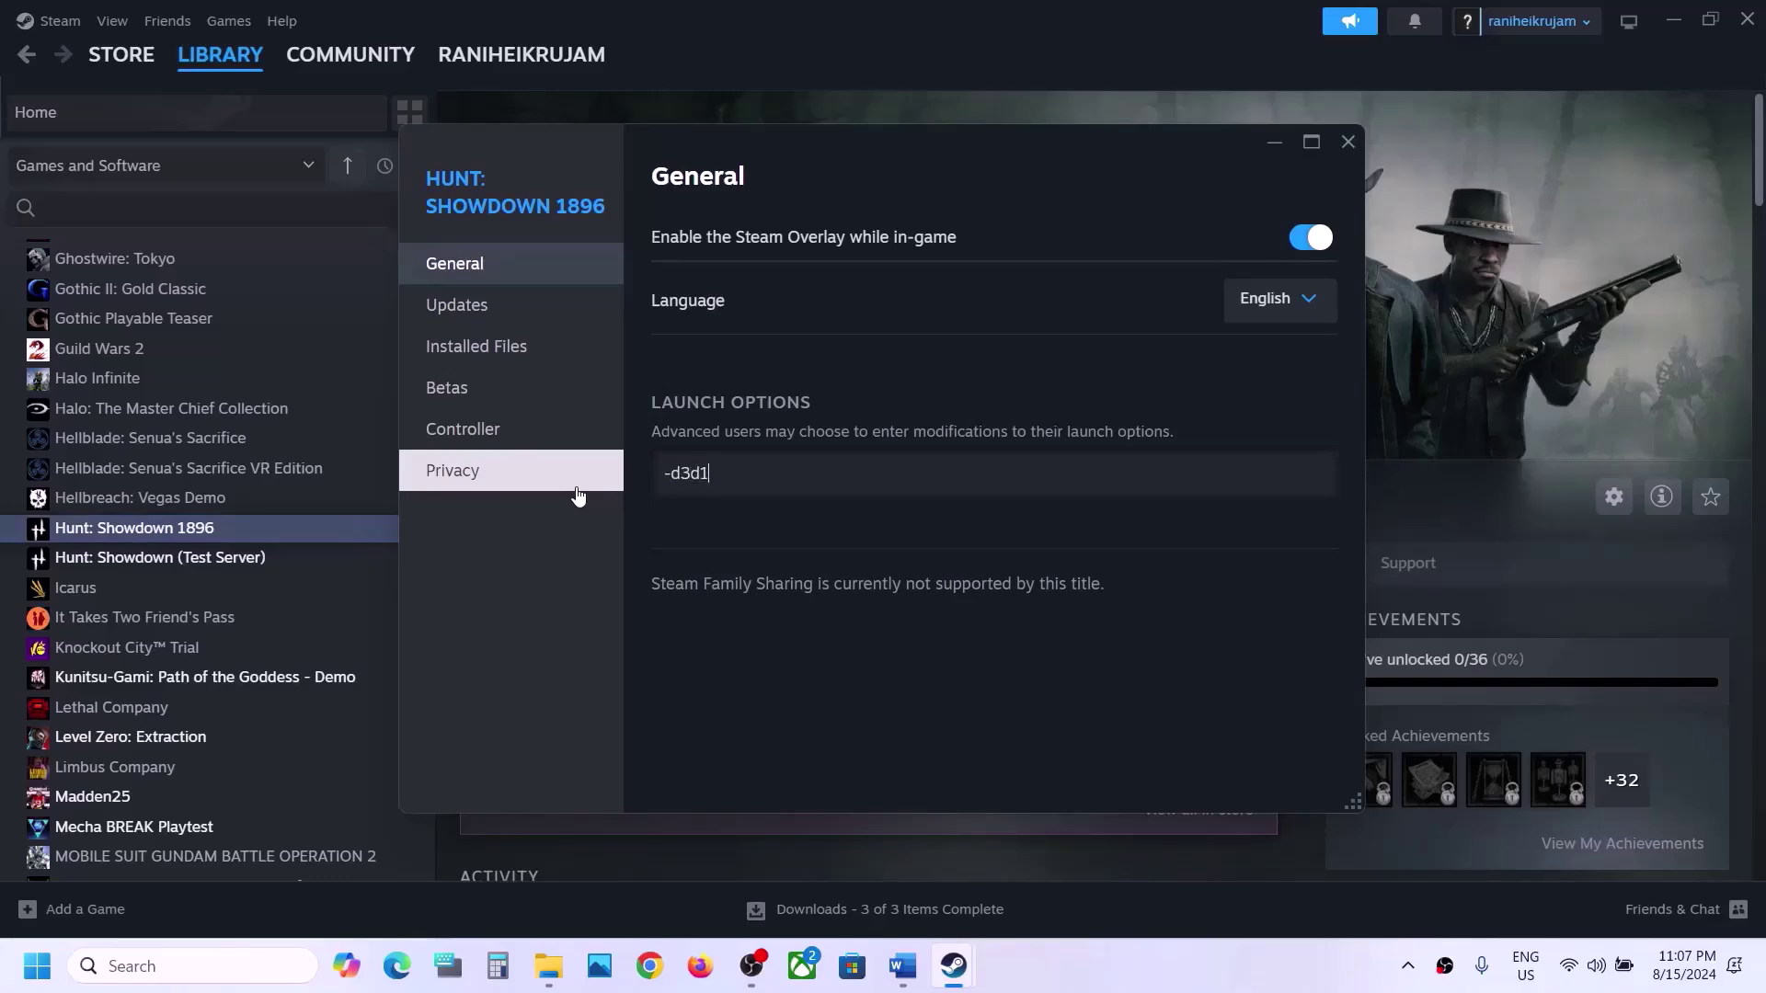
click(853, 605)
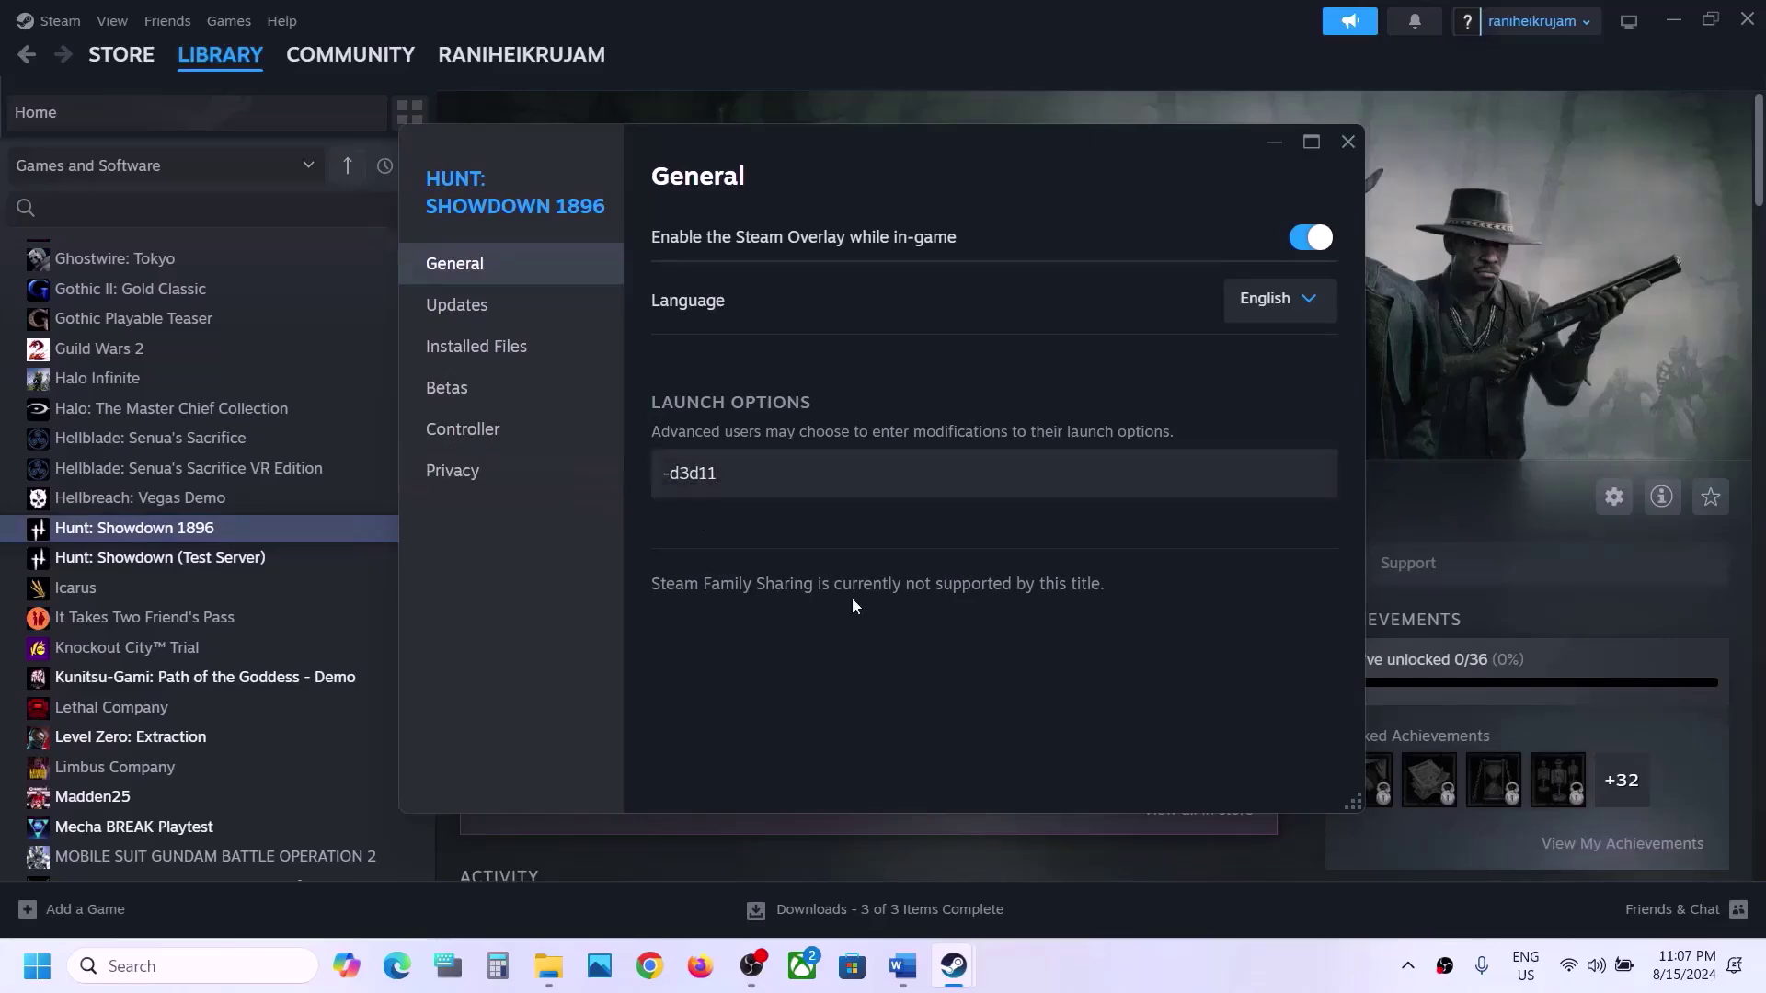
click(1348, 142)
Change the launch options of Hunt: Showdown 1896 to -dx12 and close its properties
right_click(259, 543)
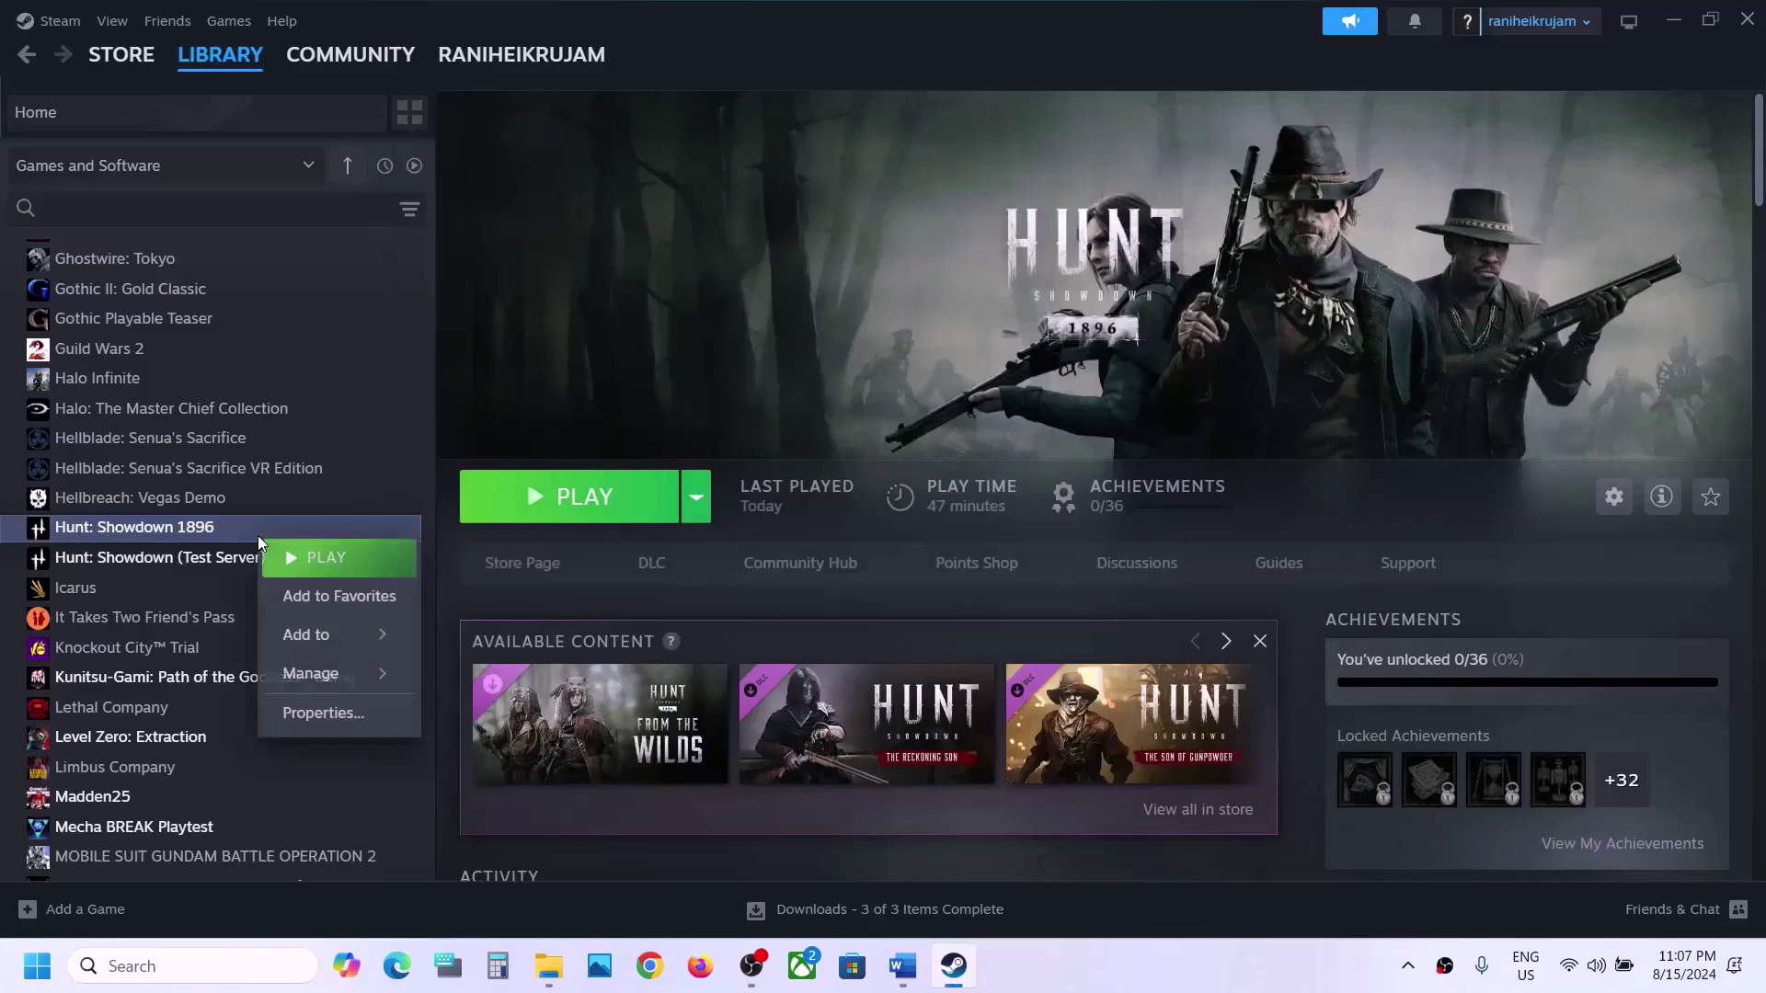
click(336, 713)
drag(820, 498, 559, 501)
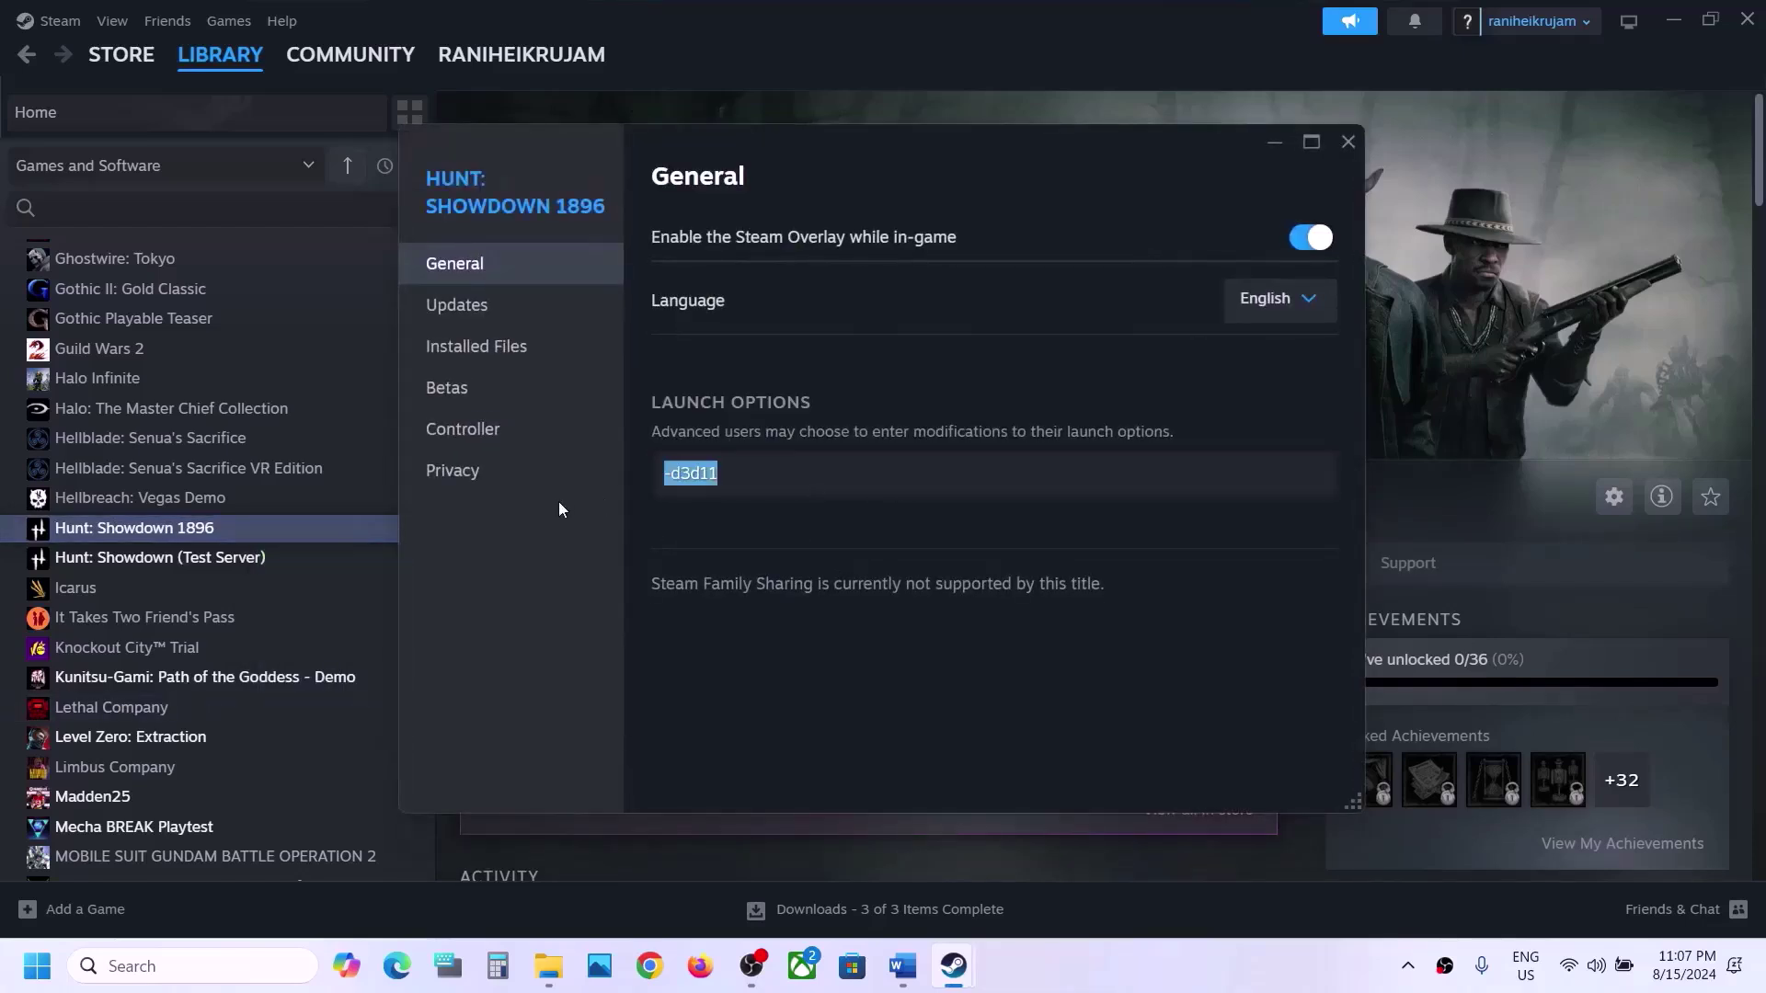
text(-dx12)
click(1345, 144)
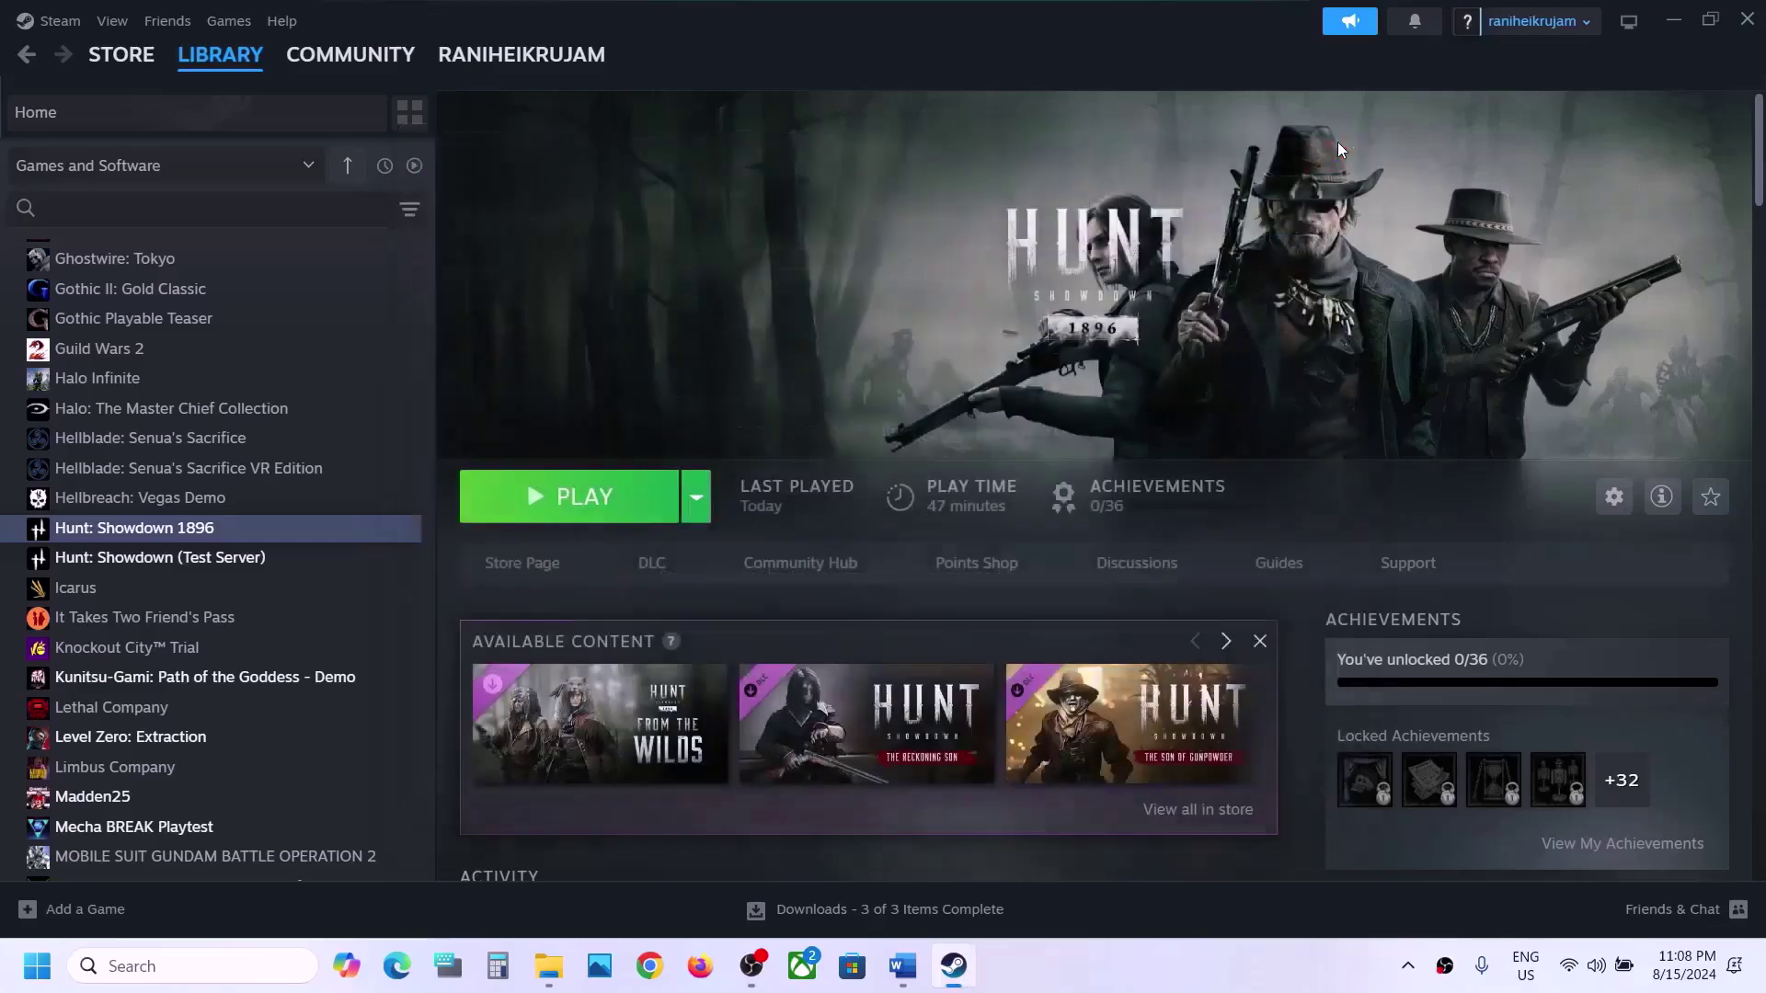
Clear the launch options of Hunt: Showdown 1896 and close its properties
right_click(368, 524)
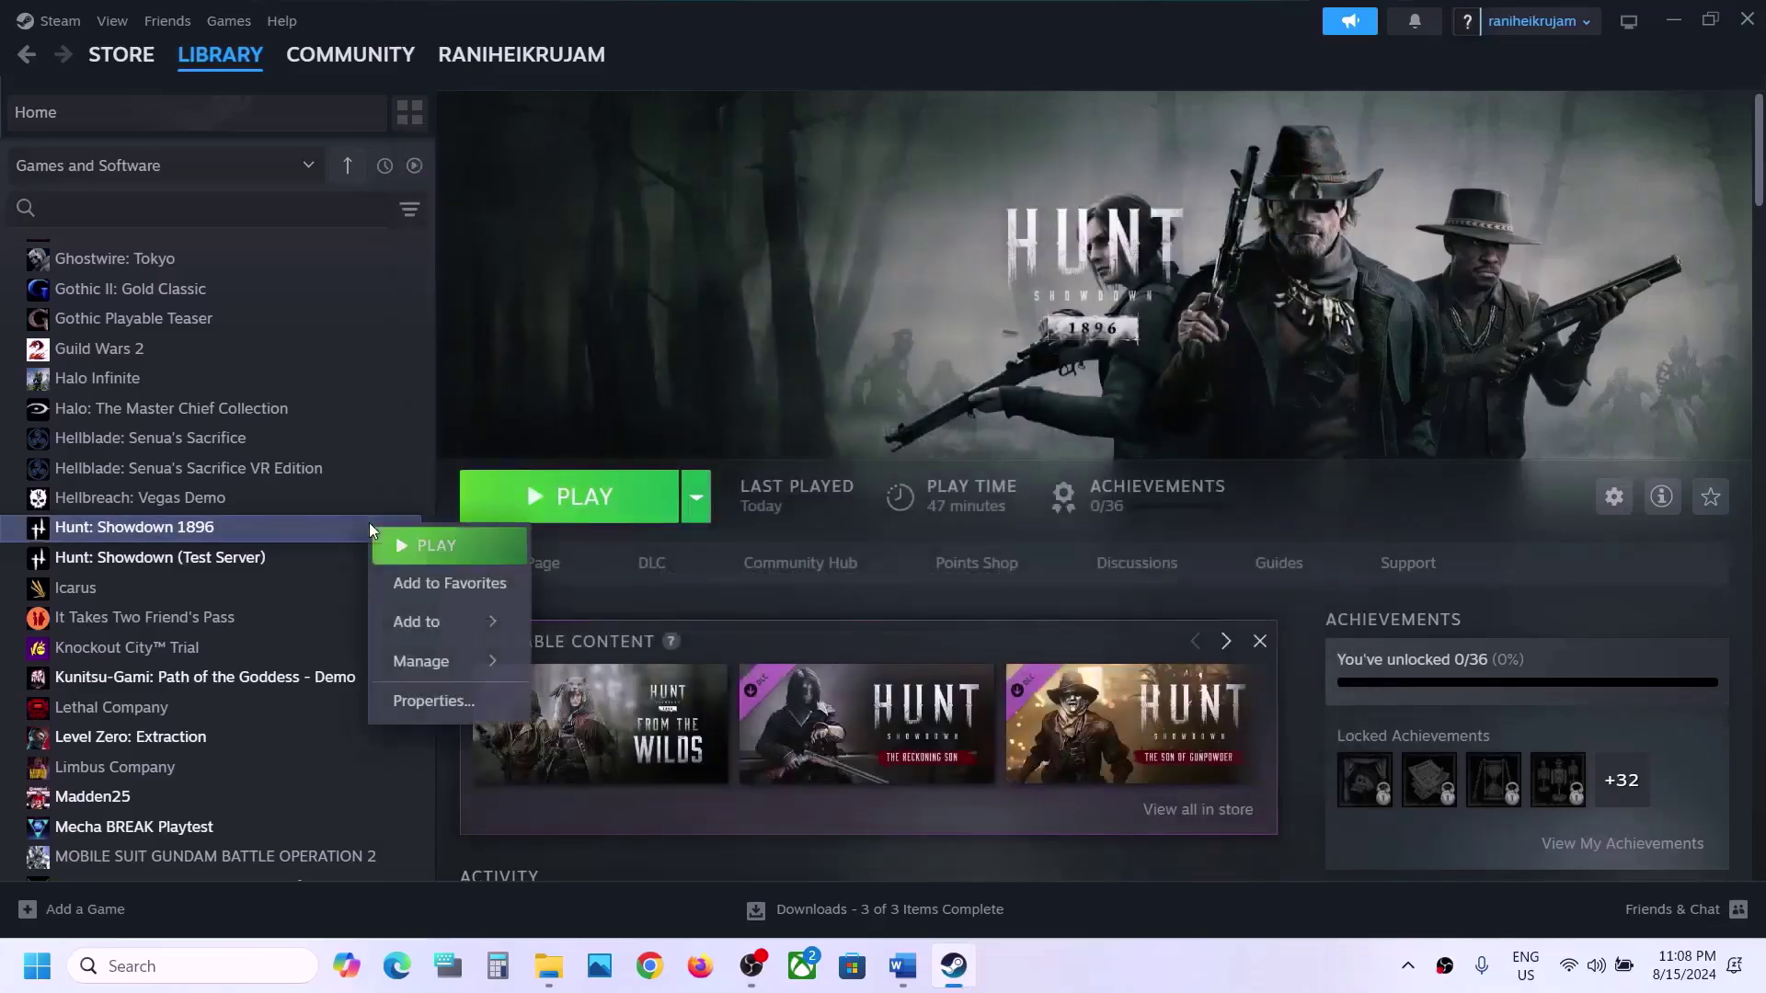
click(434, 701)
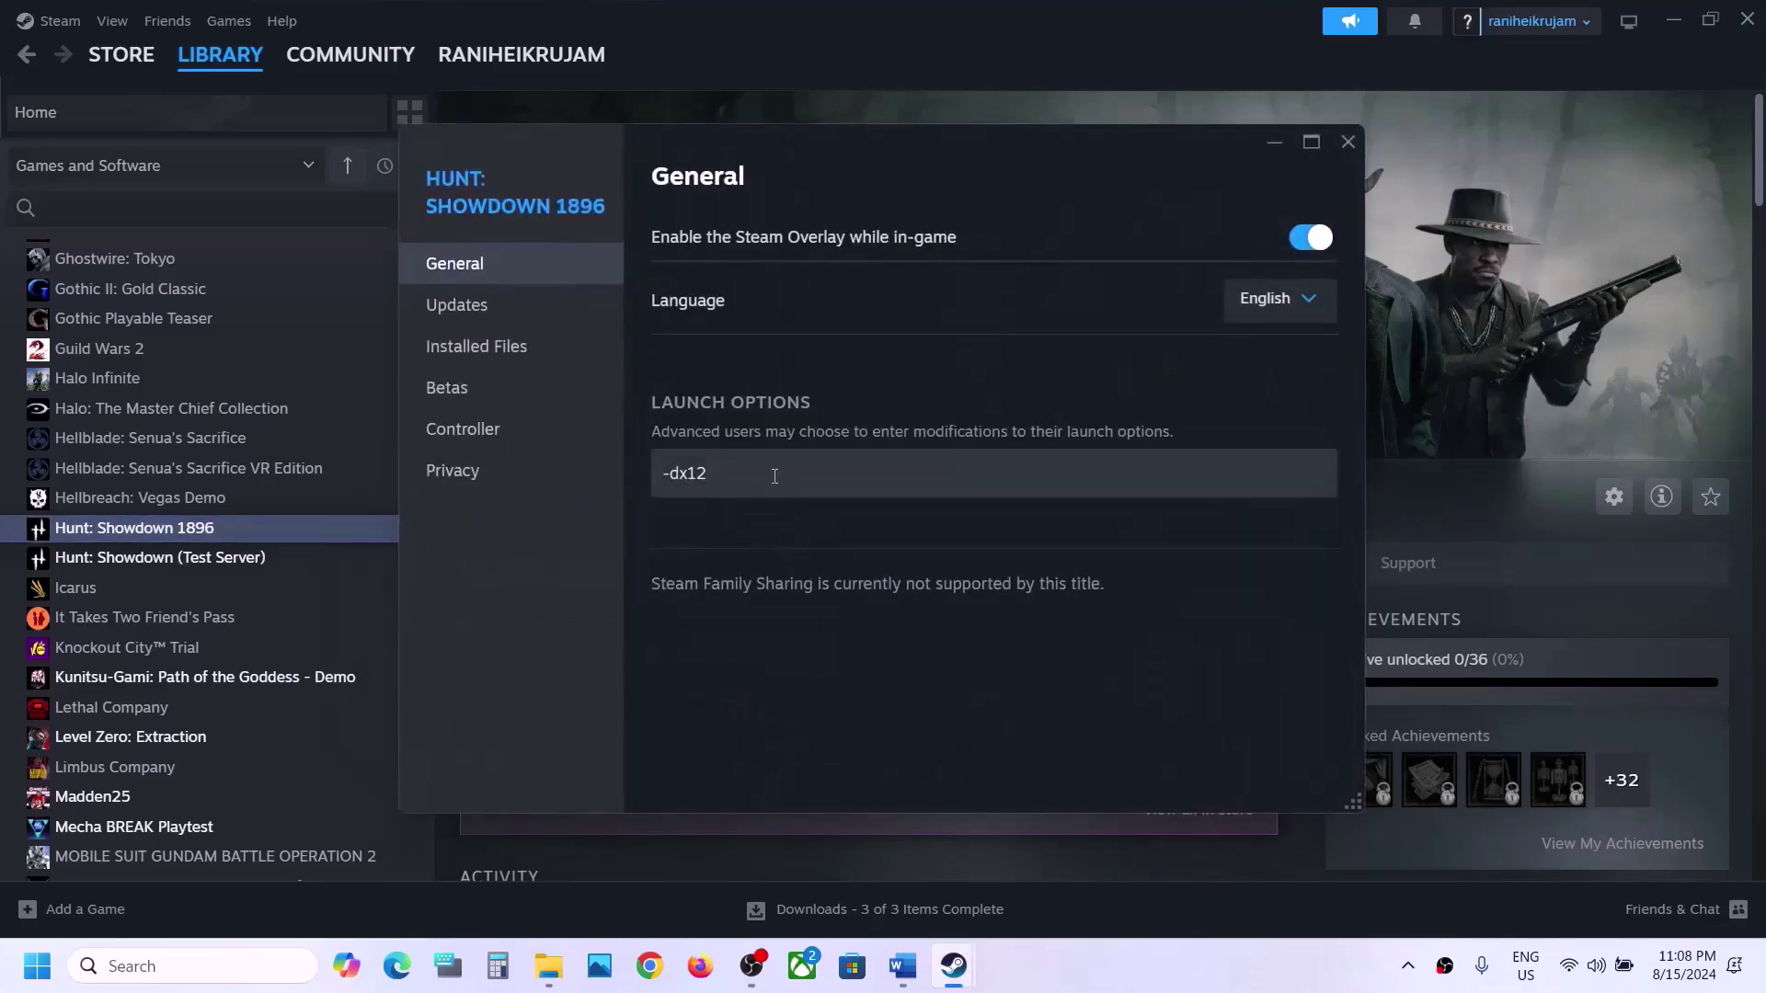
drag(775, 477, 568, 495)
key(BackSpace)
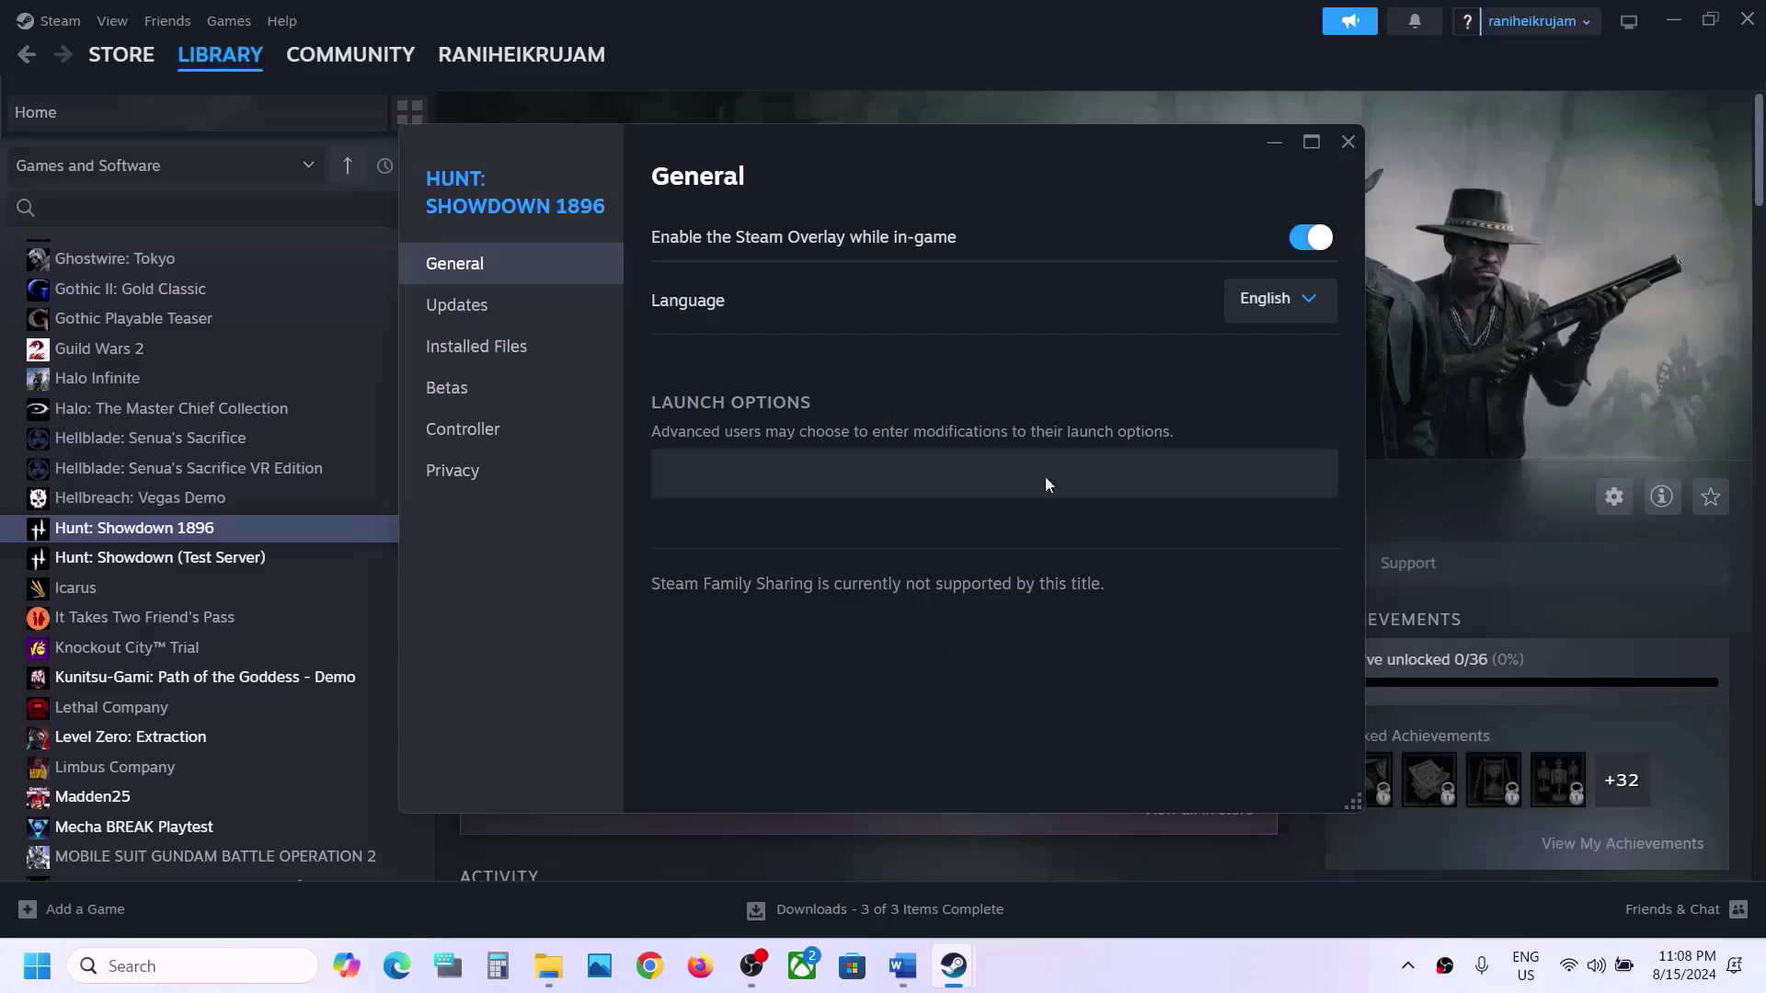
click(1346, 142)
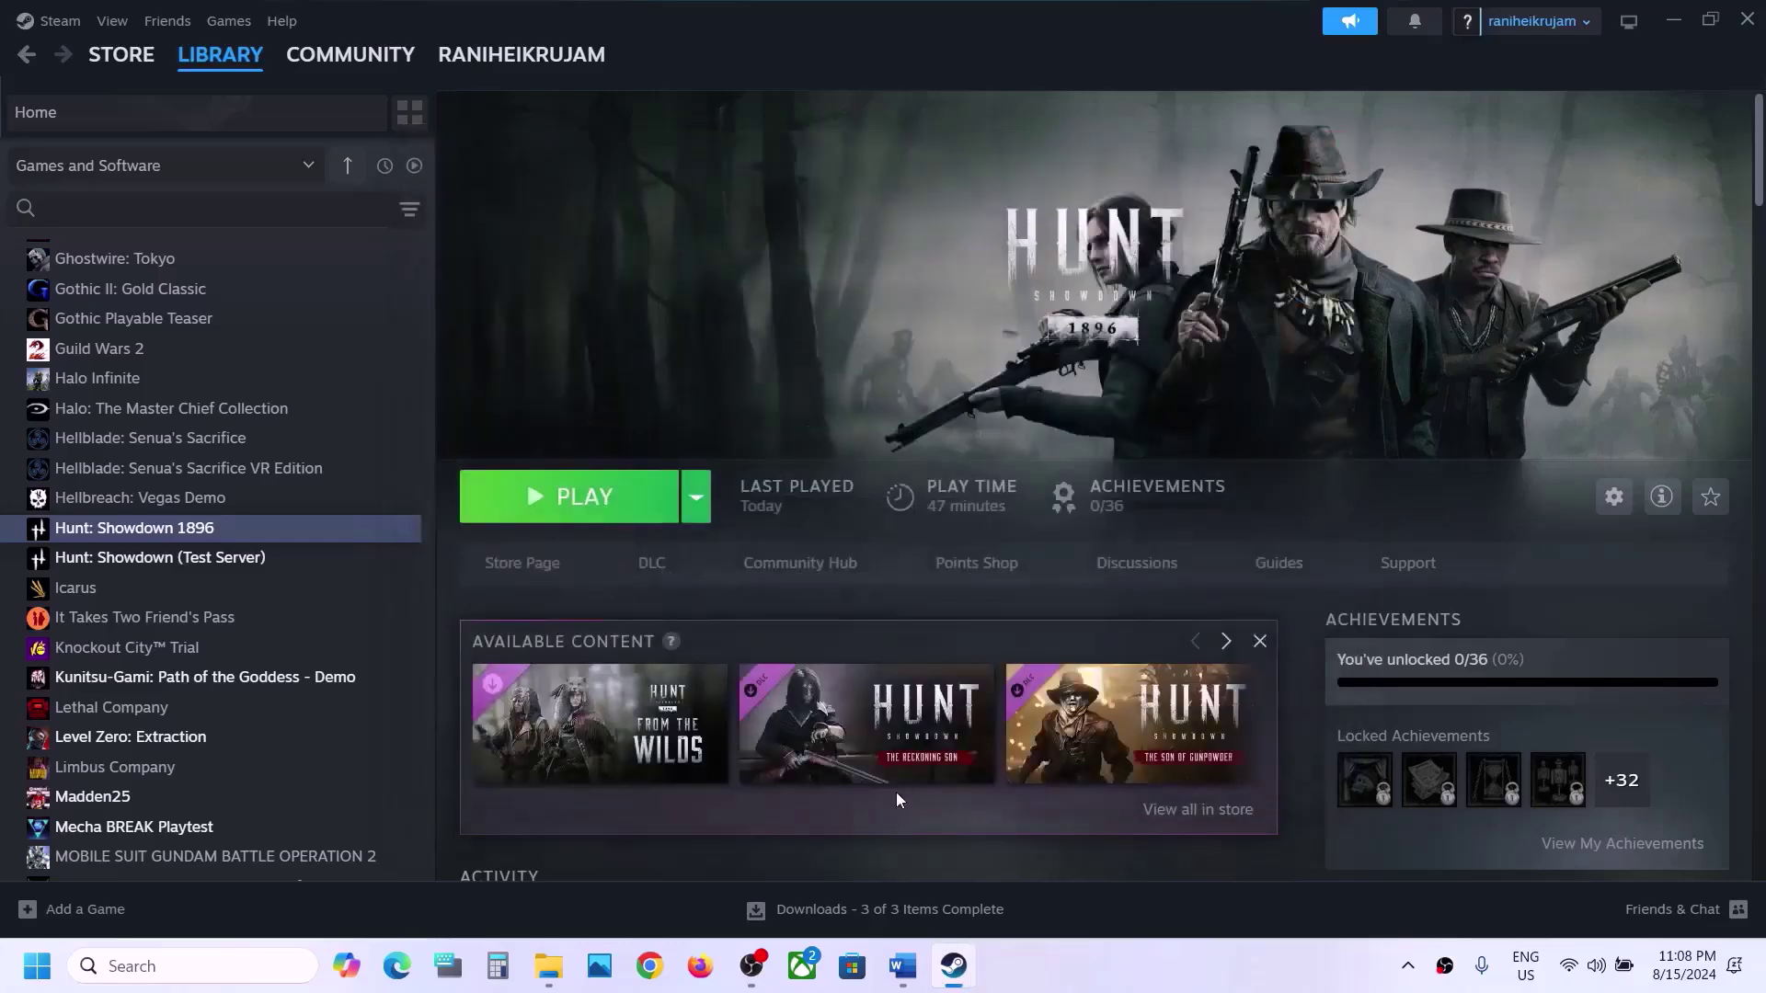
Switch to the Word troubleshooting document and highlight the Step 9 text about rolling back the graphics driver
click(903, 966)
scroll(856, 716, down, 3)
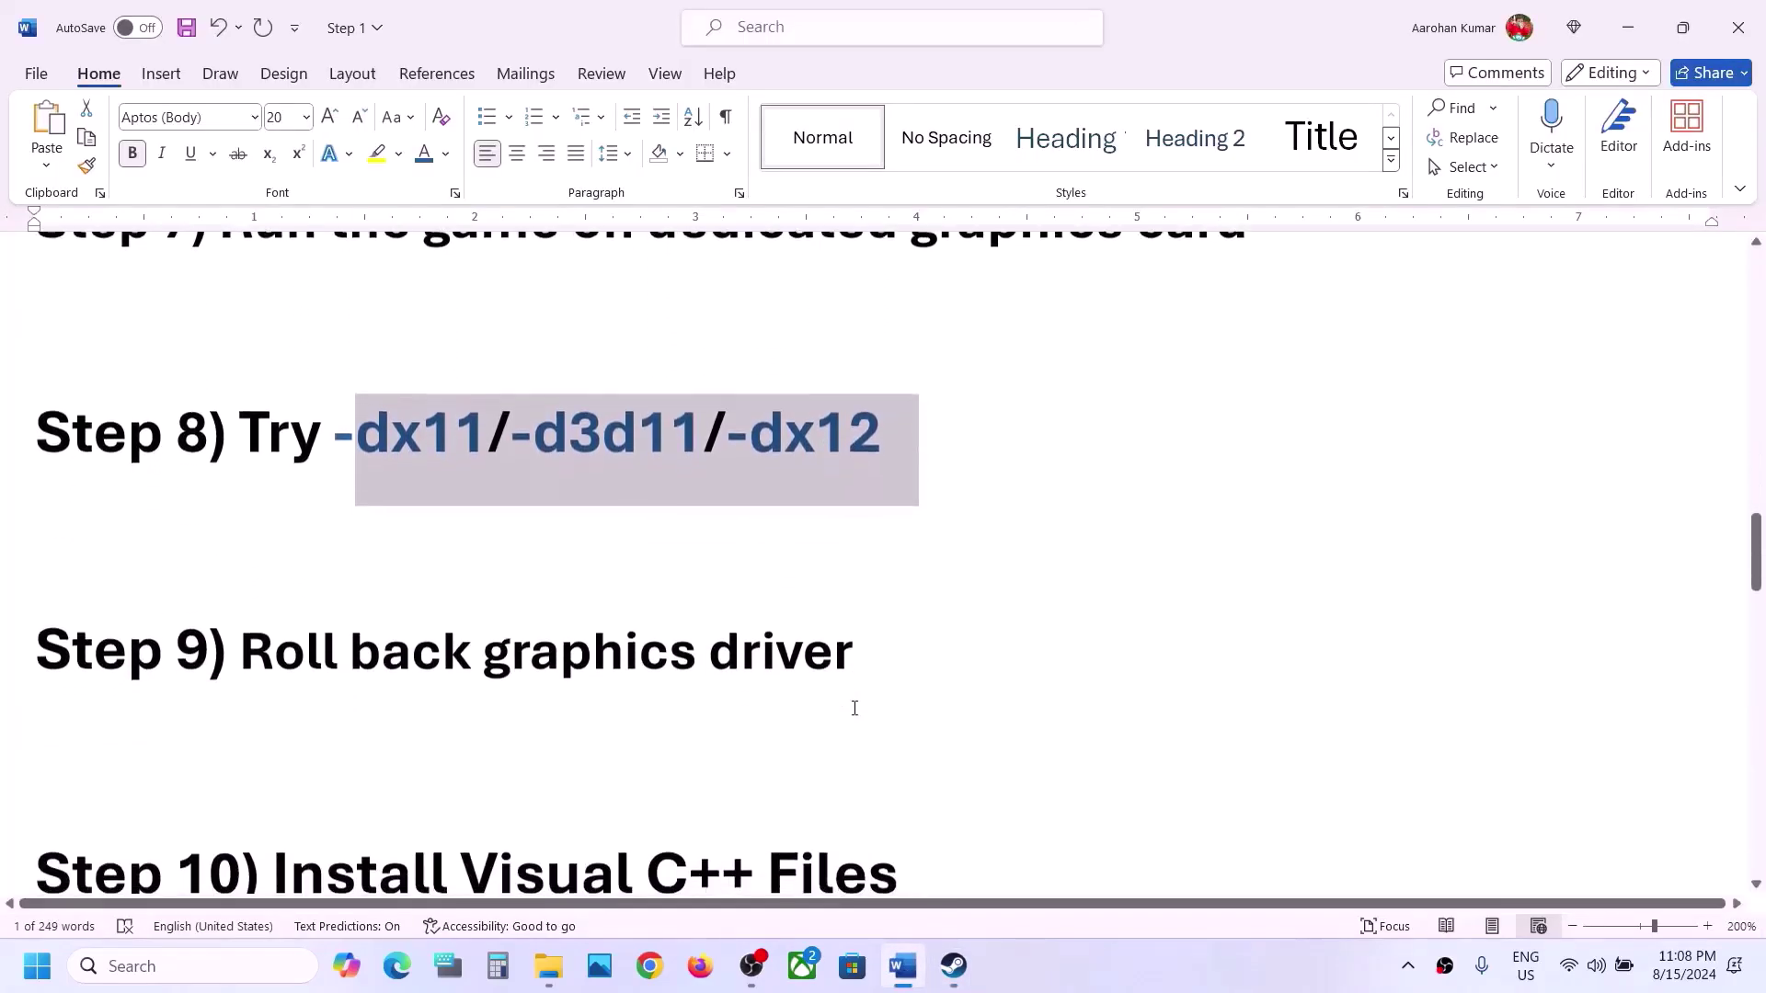
drag(329, 660, 942, 631)
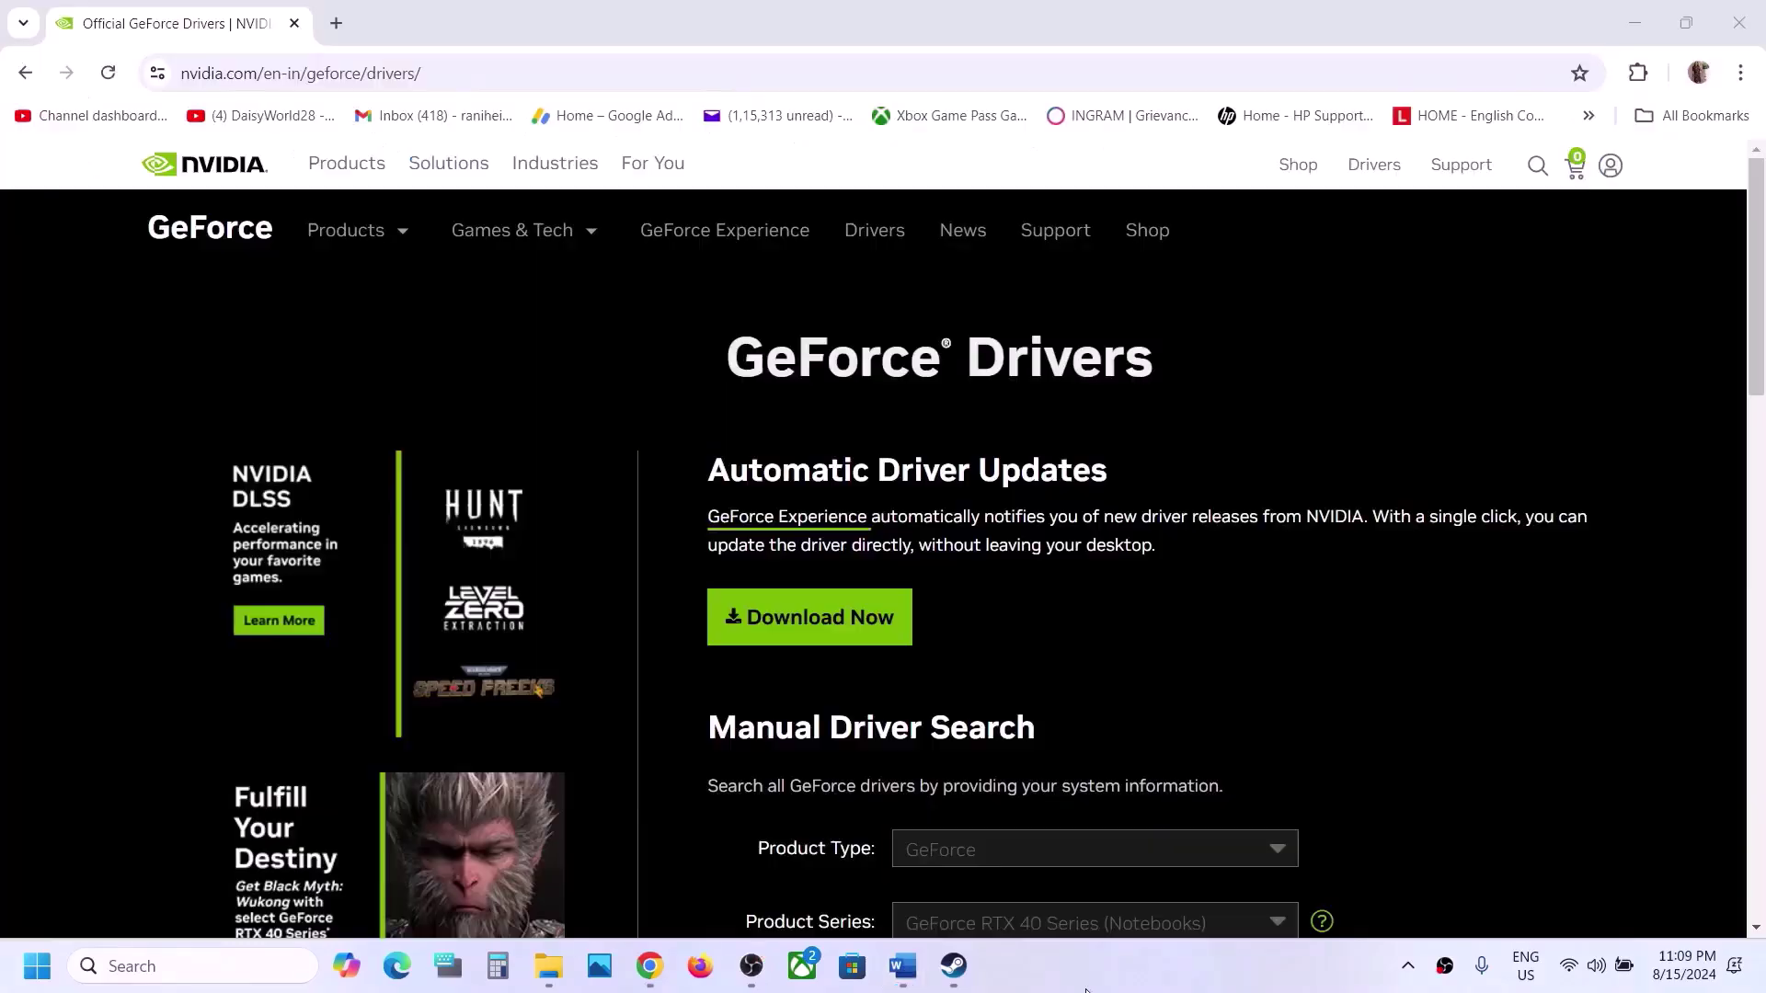
In Chrome's NVIDIA manual driver search, choose GeForce RTX 30 Series (Notebooks) and GeForce RTX 3050 Laptop GPU, declining push notifications
click(434, 66)
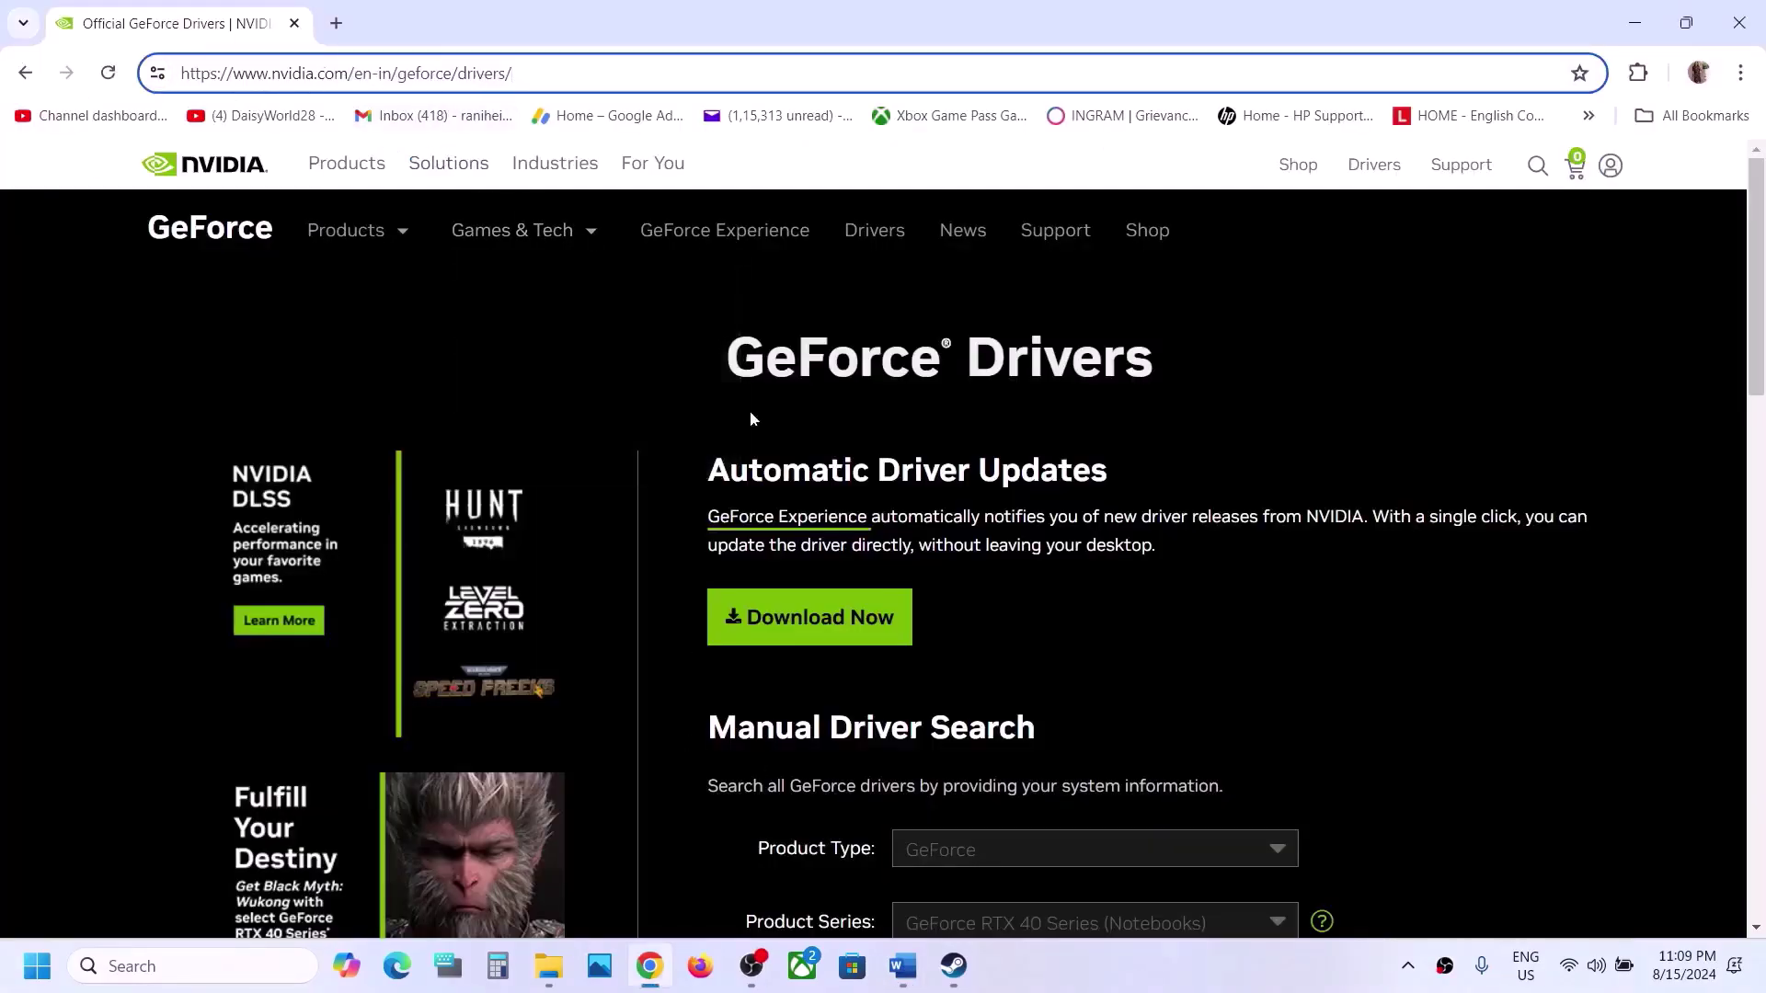
scroll(751, 419, down, 5)
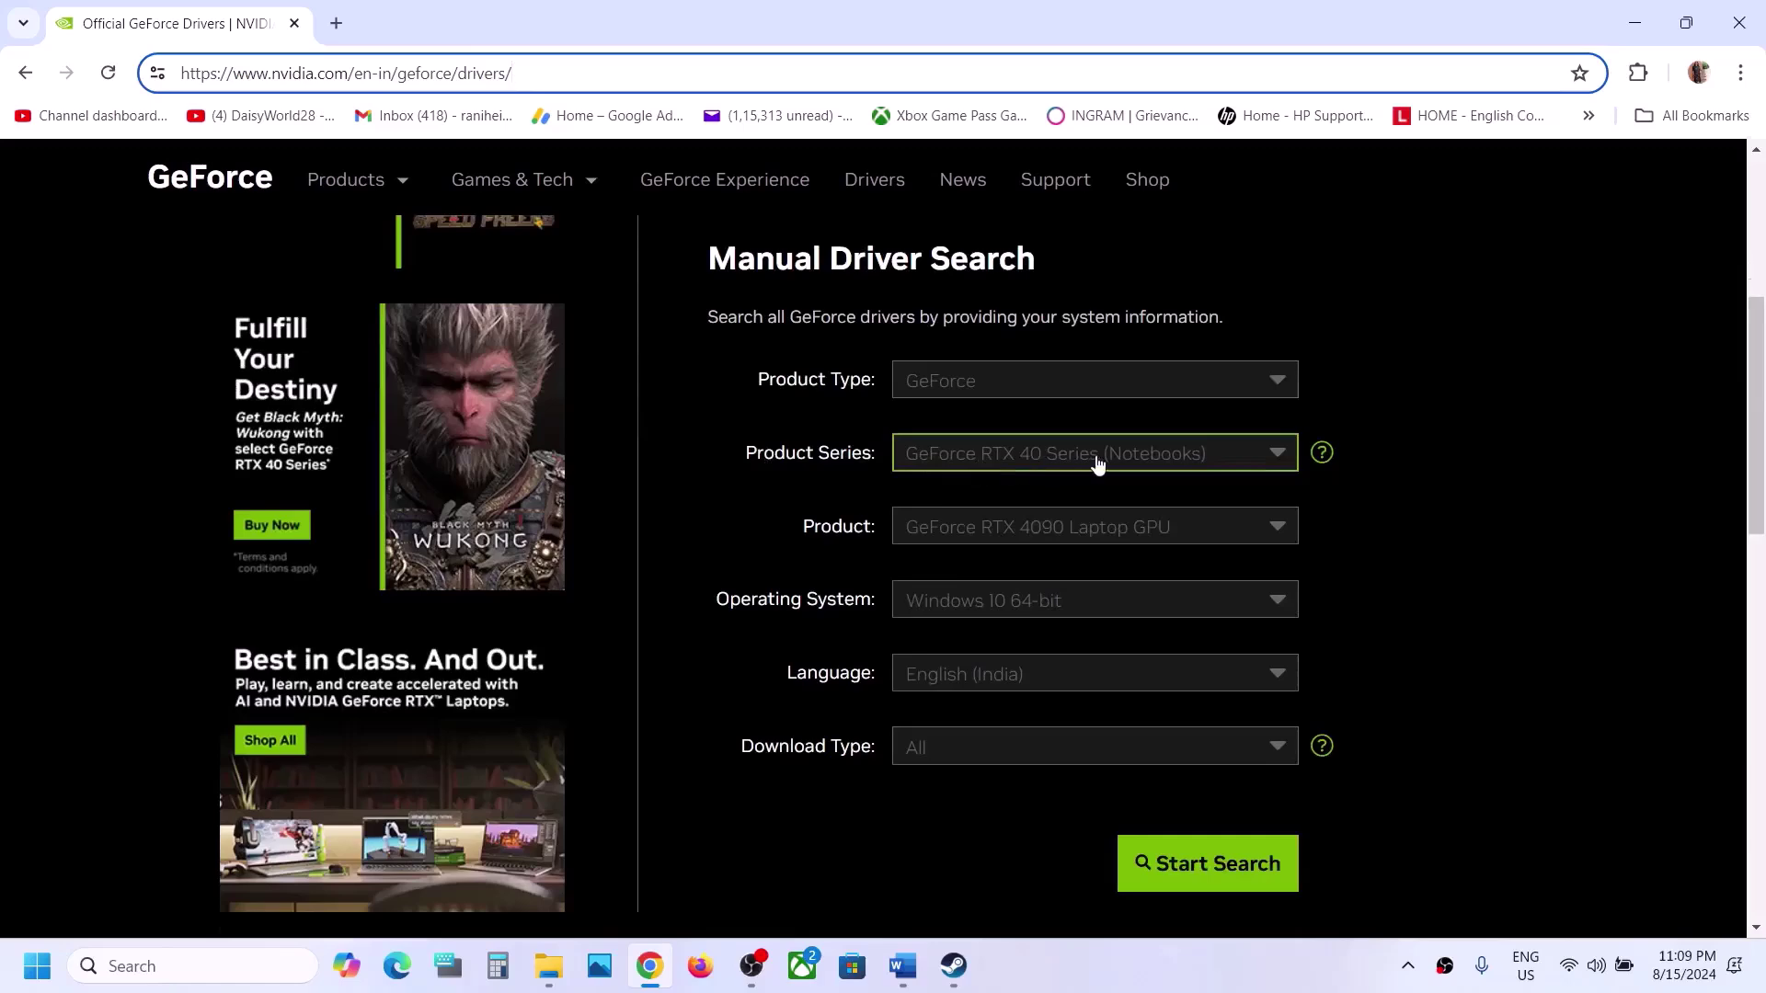
click(1097, 465)
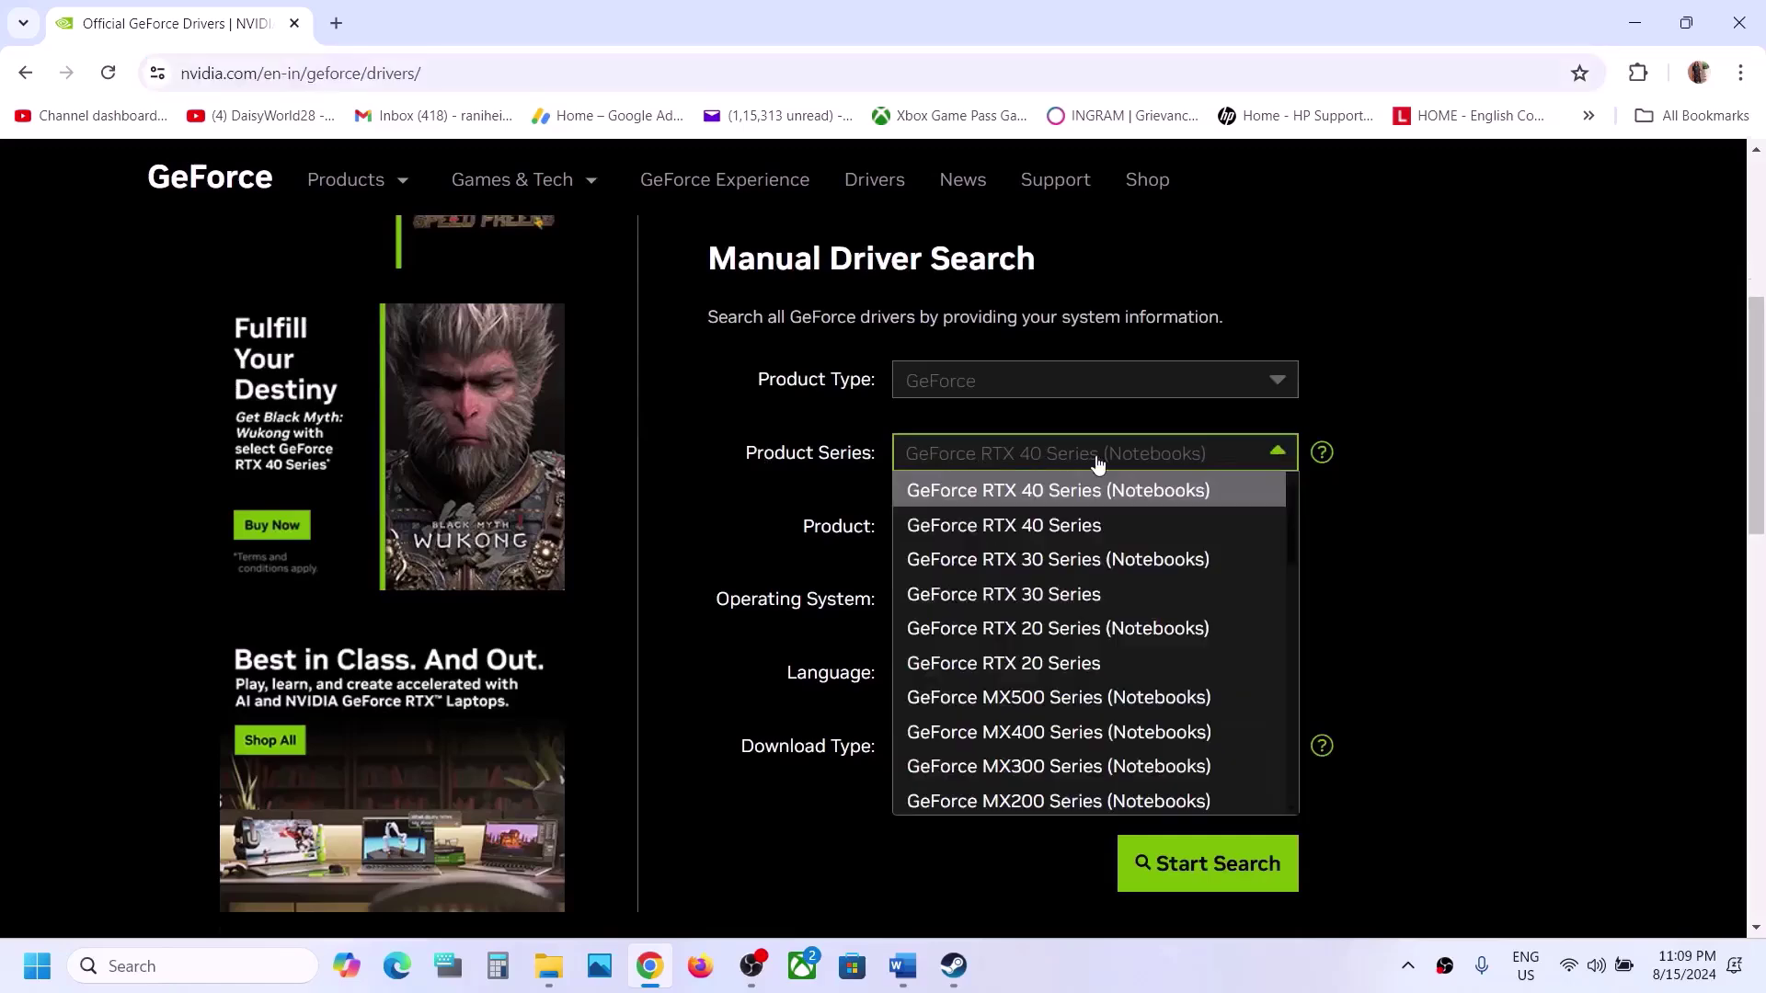
click(1109, 561)
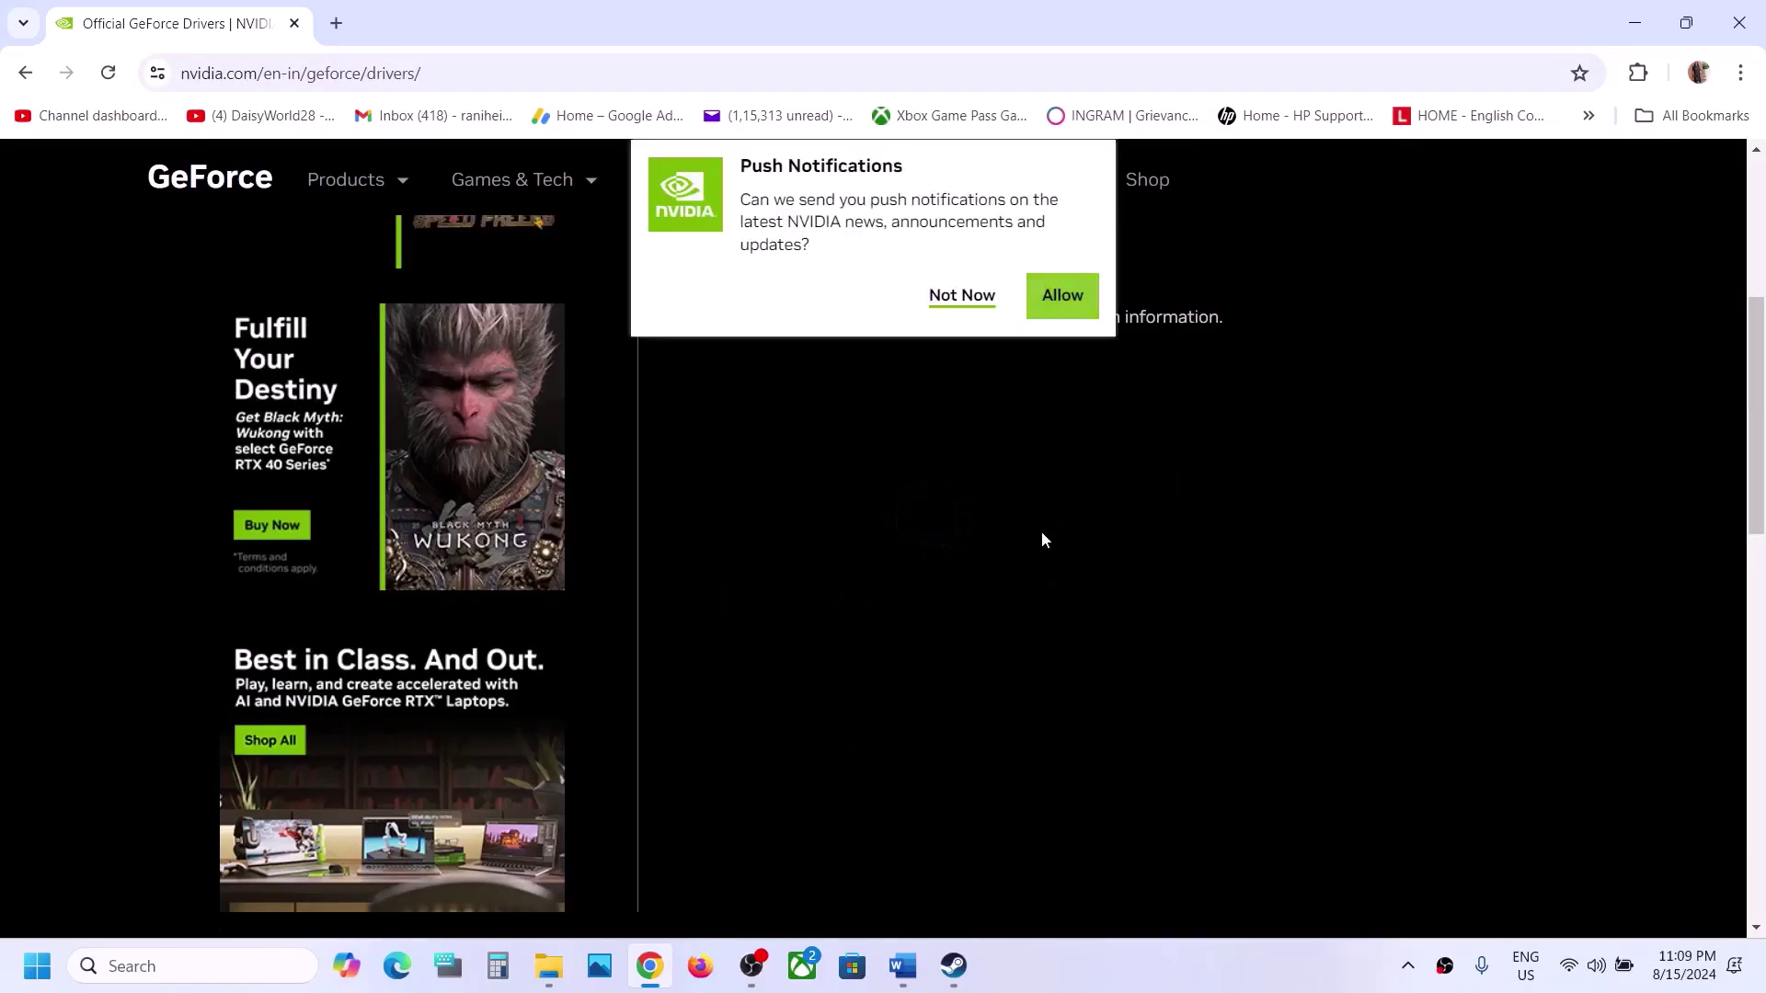
click(961, 296)
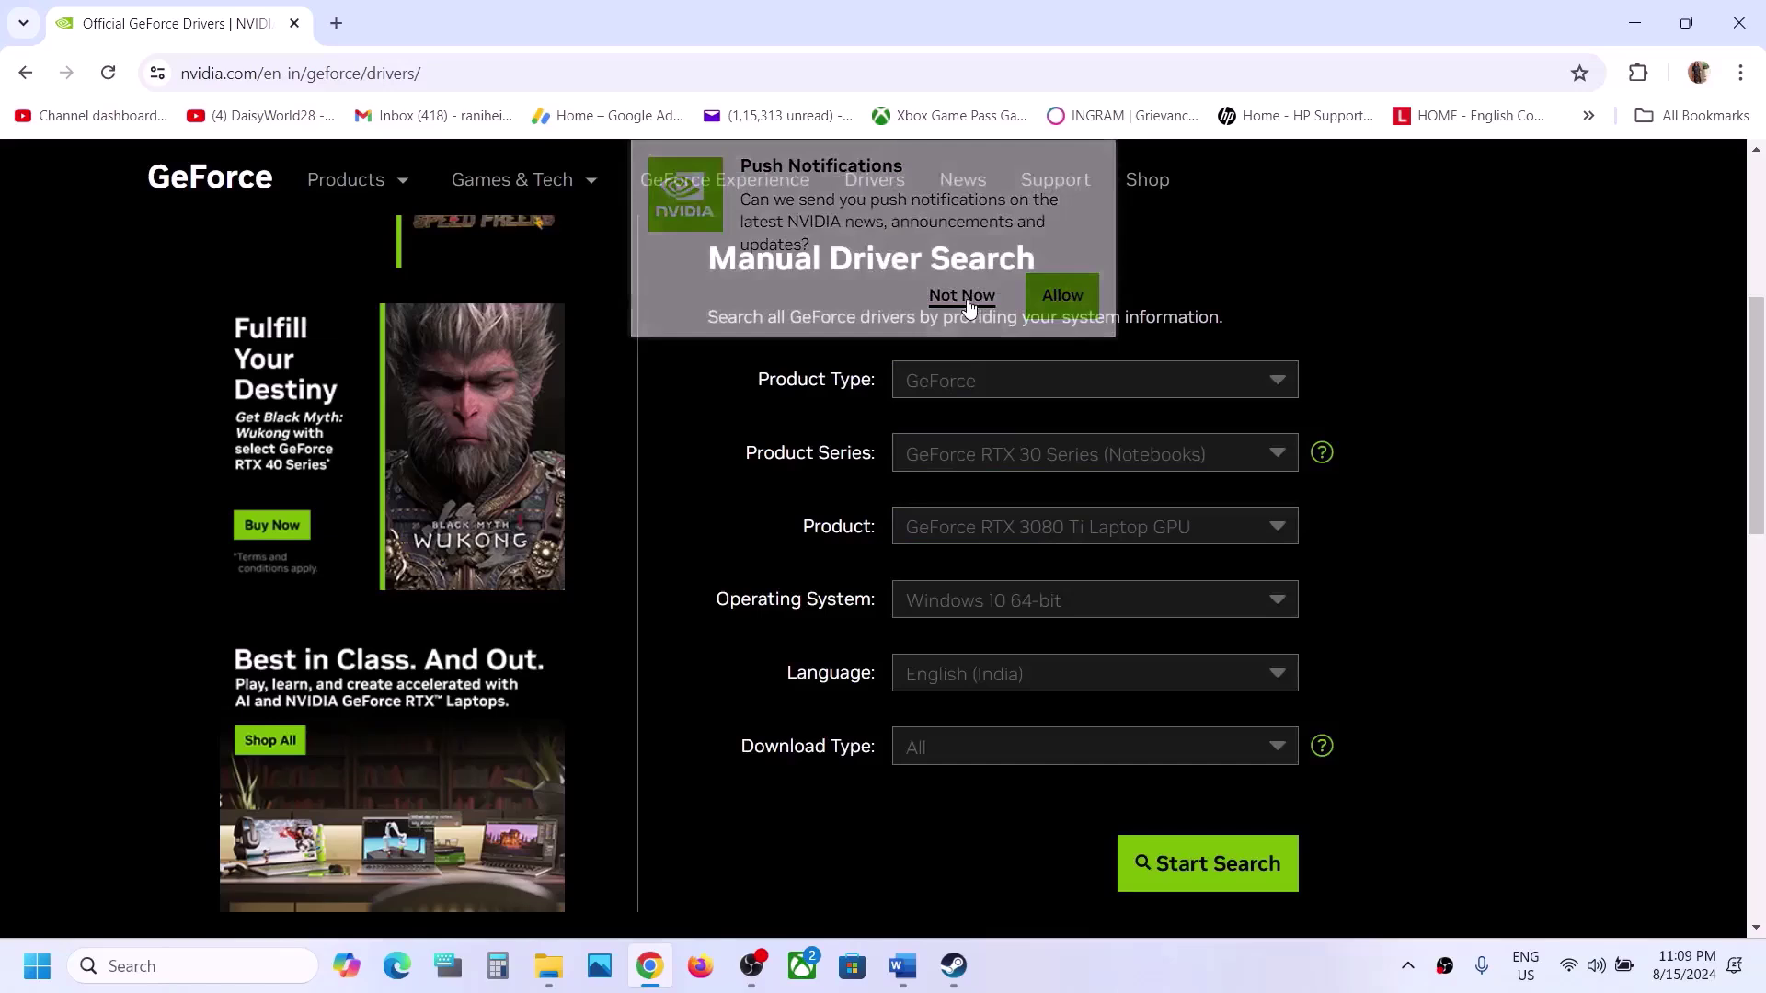
click(1101, 549)
click(1074, 774)
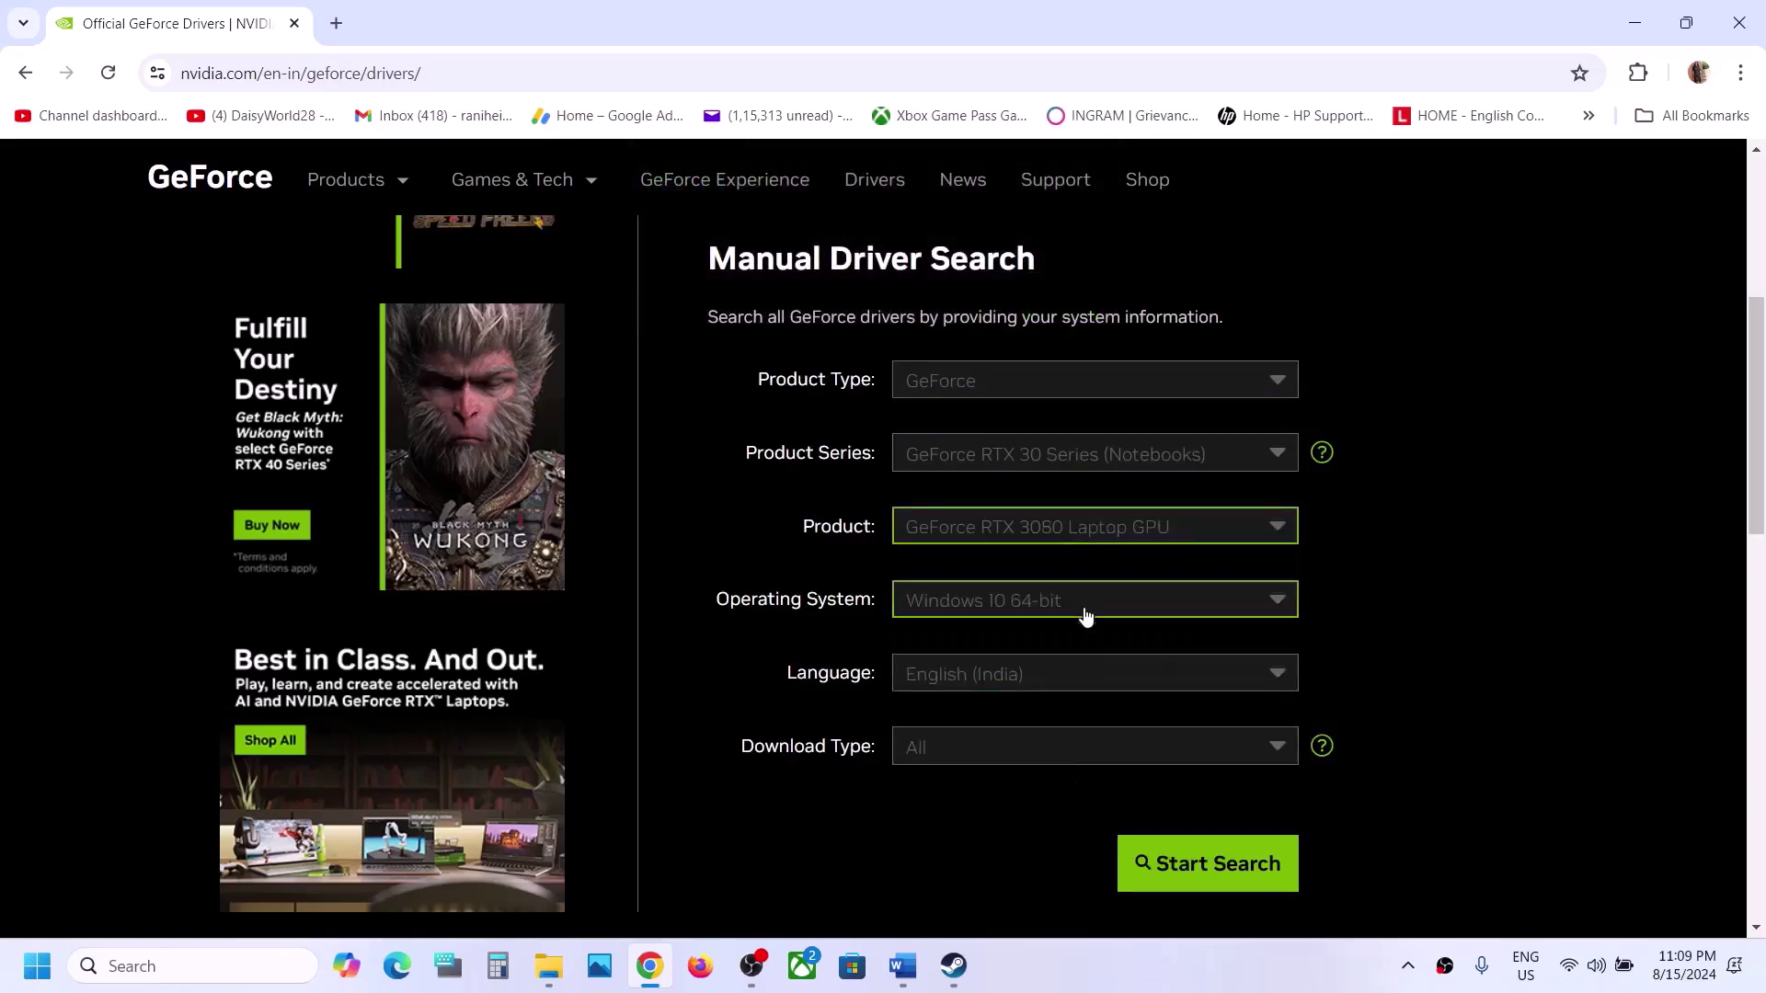
Set the operating system to Windows 11 and run the driver search
click(1067, 605)
click(1009, 685)
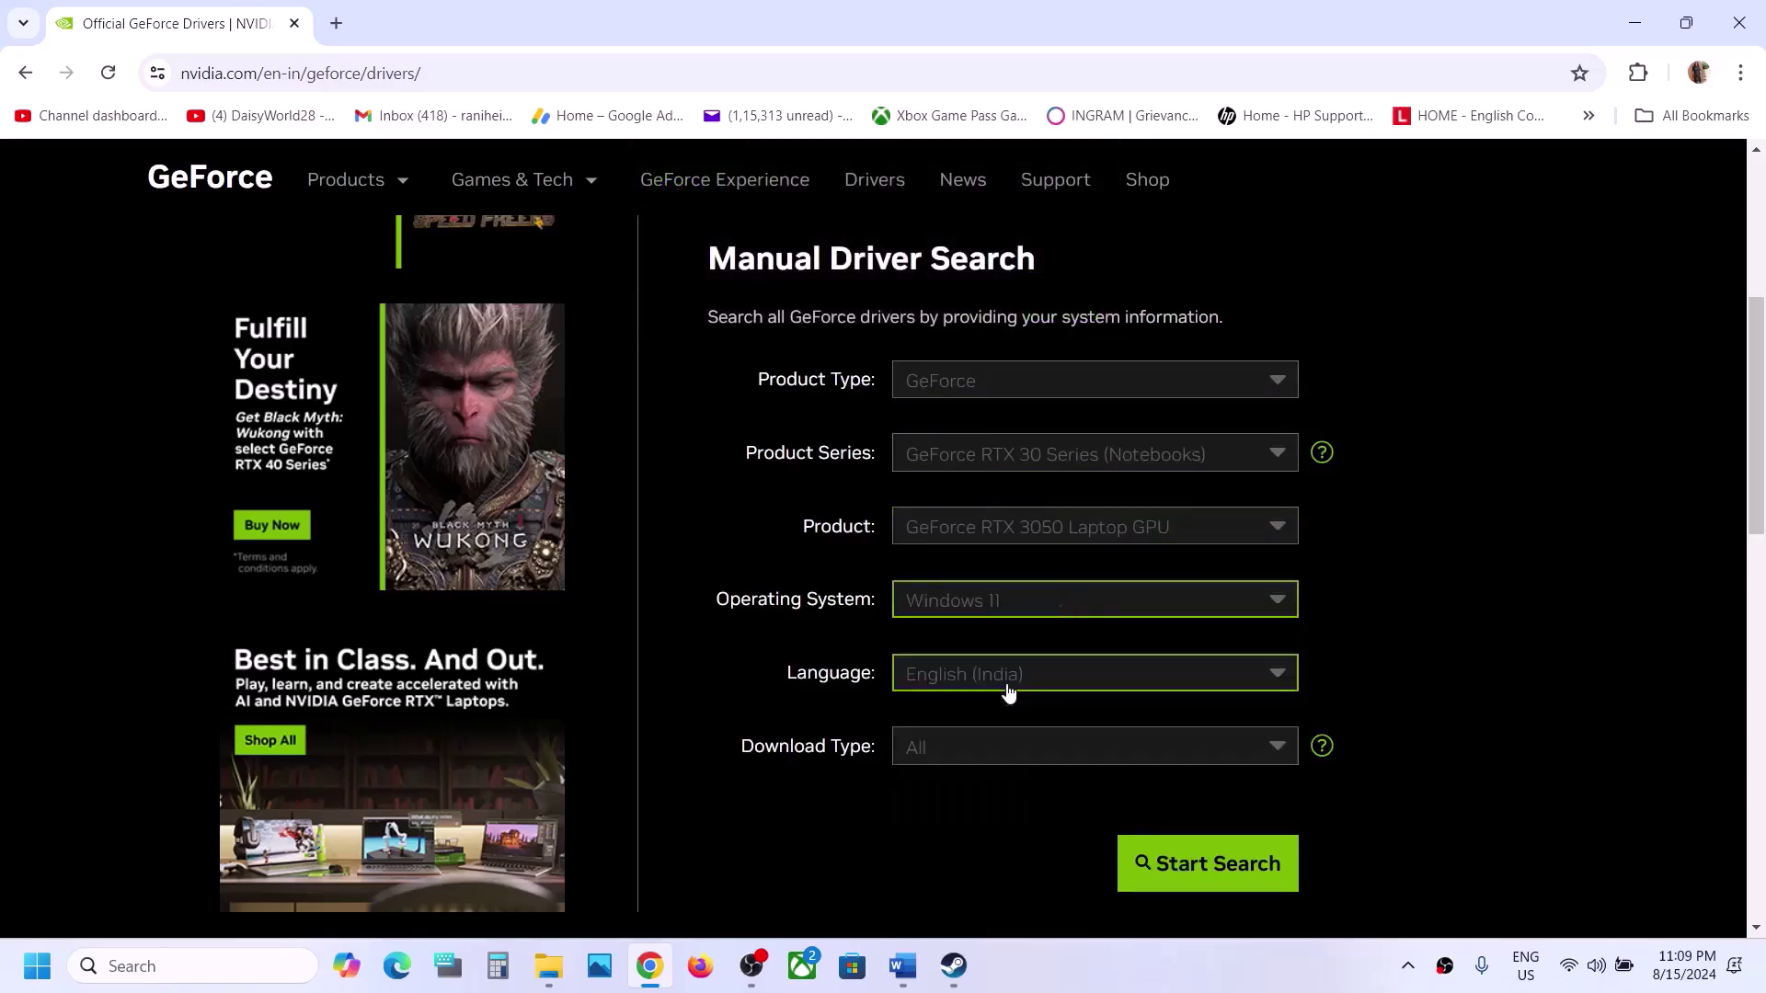
click(1202, 860)
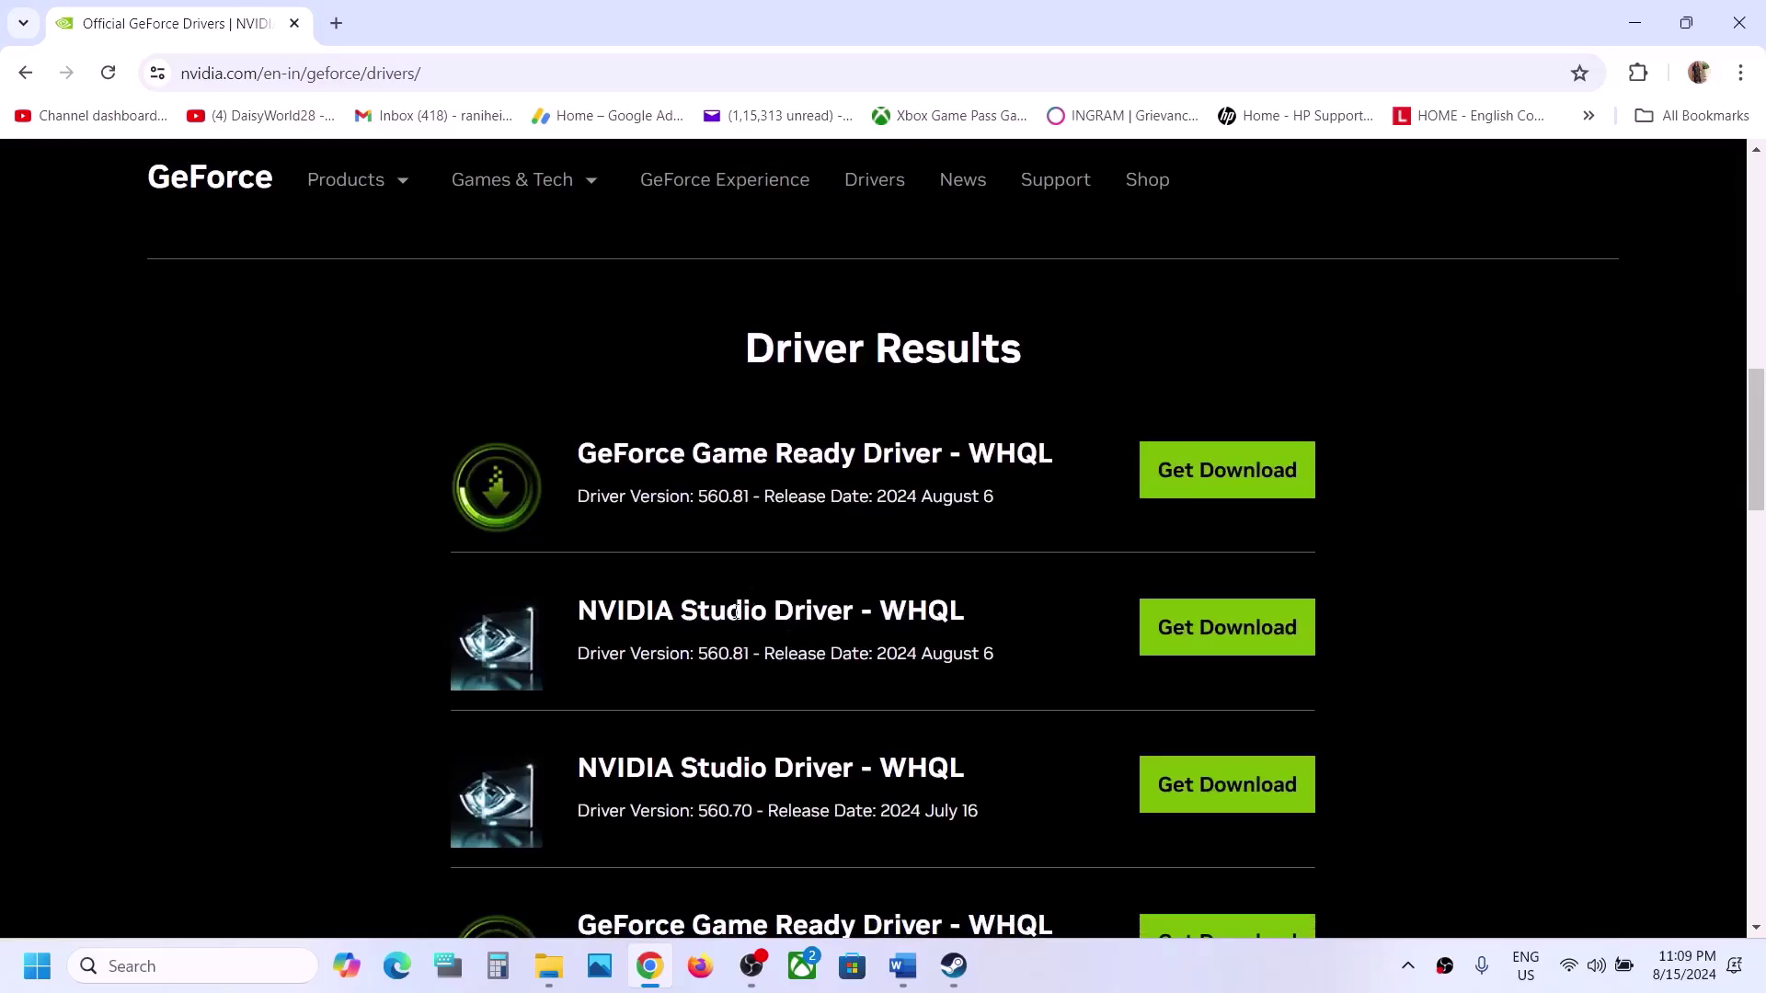
Compare the listed Game Ready driver versions and open the download page of the older version 560.70
scroll(735, 612, down, 1)
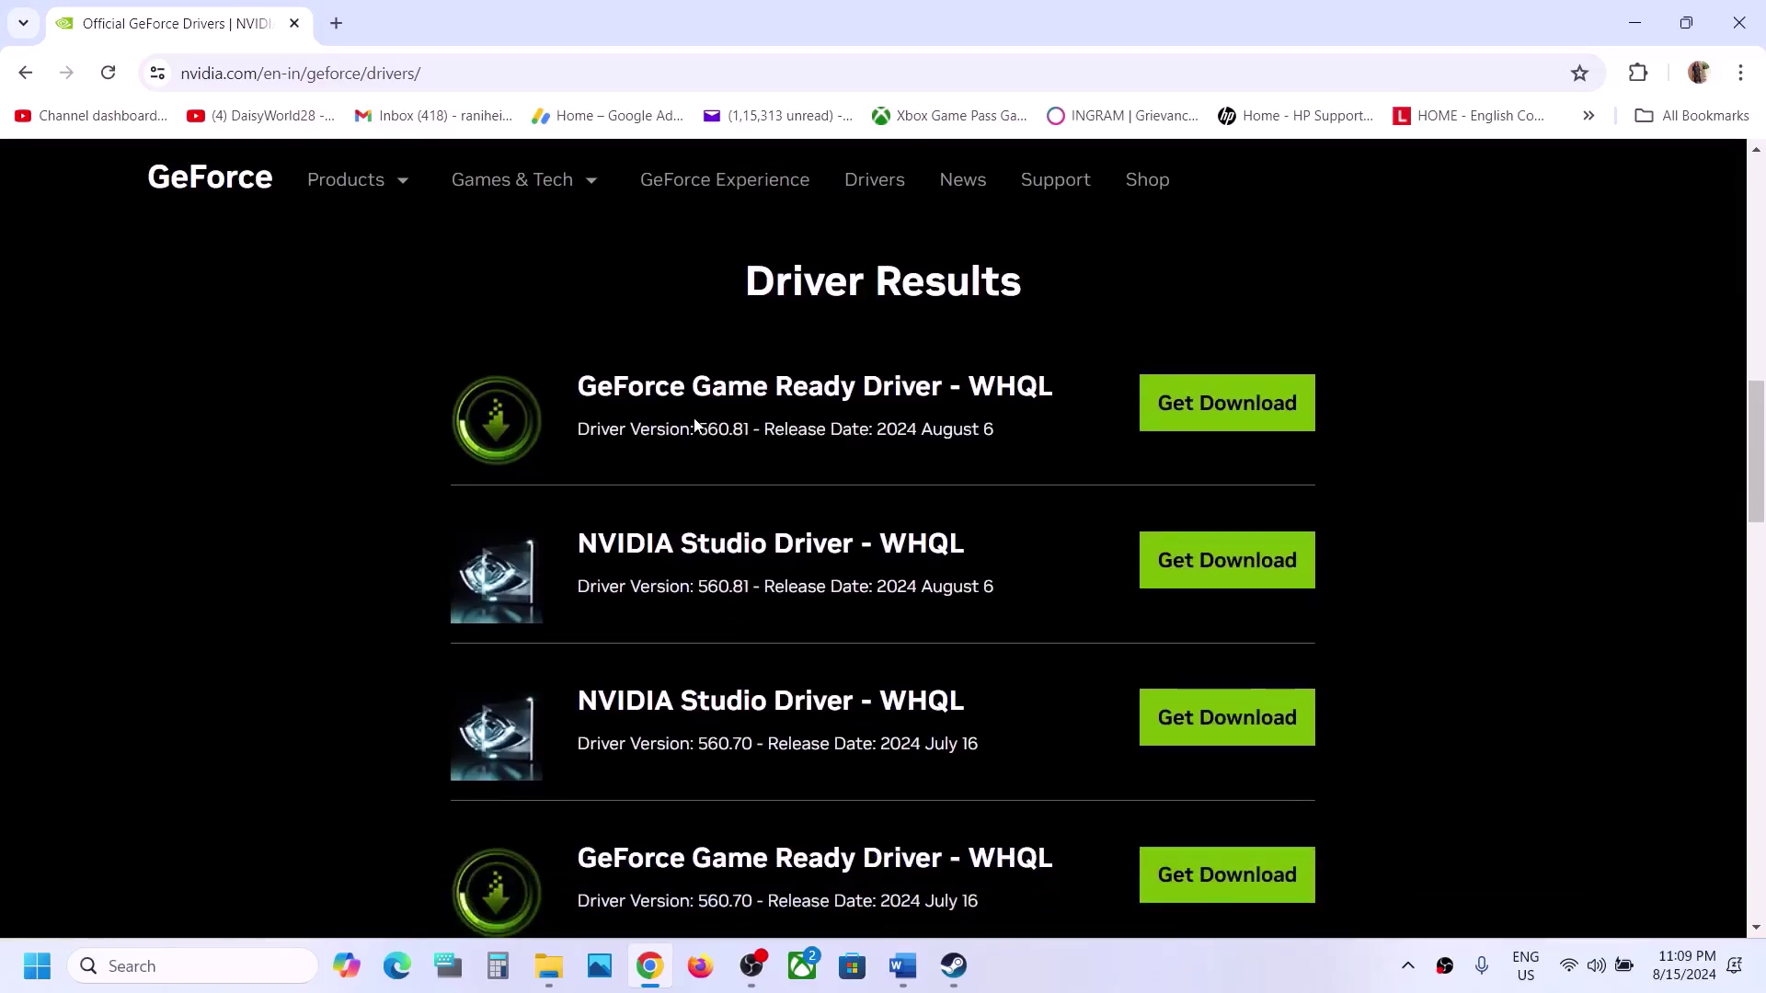
drag(695, 429, 750, 429)
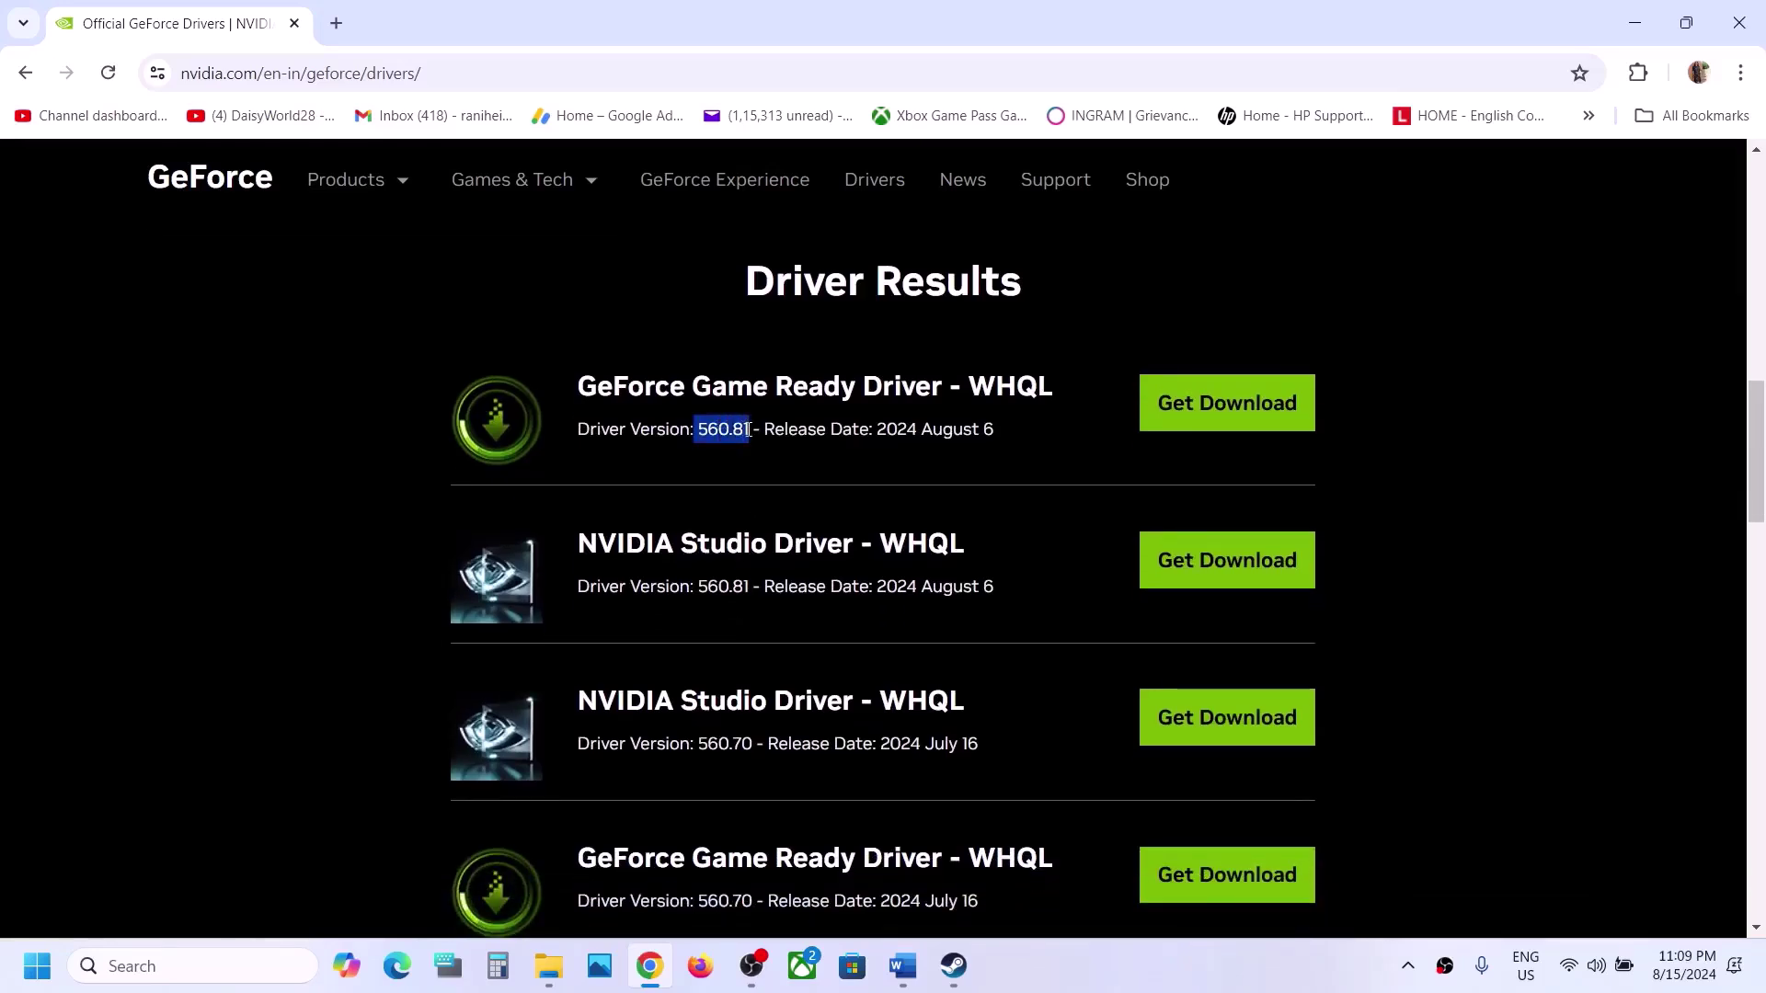
scroll(748, 431, down, 3)
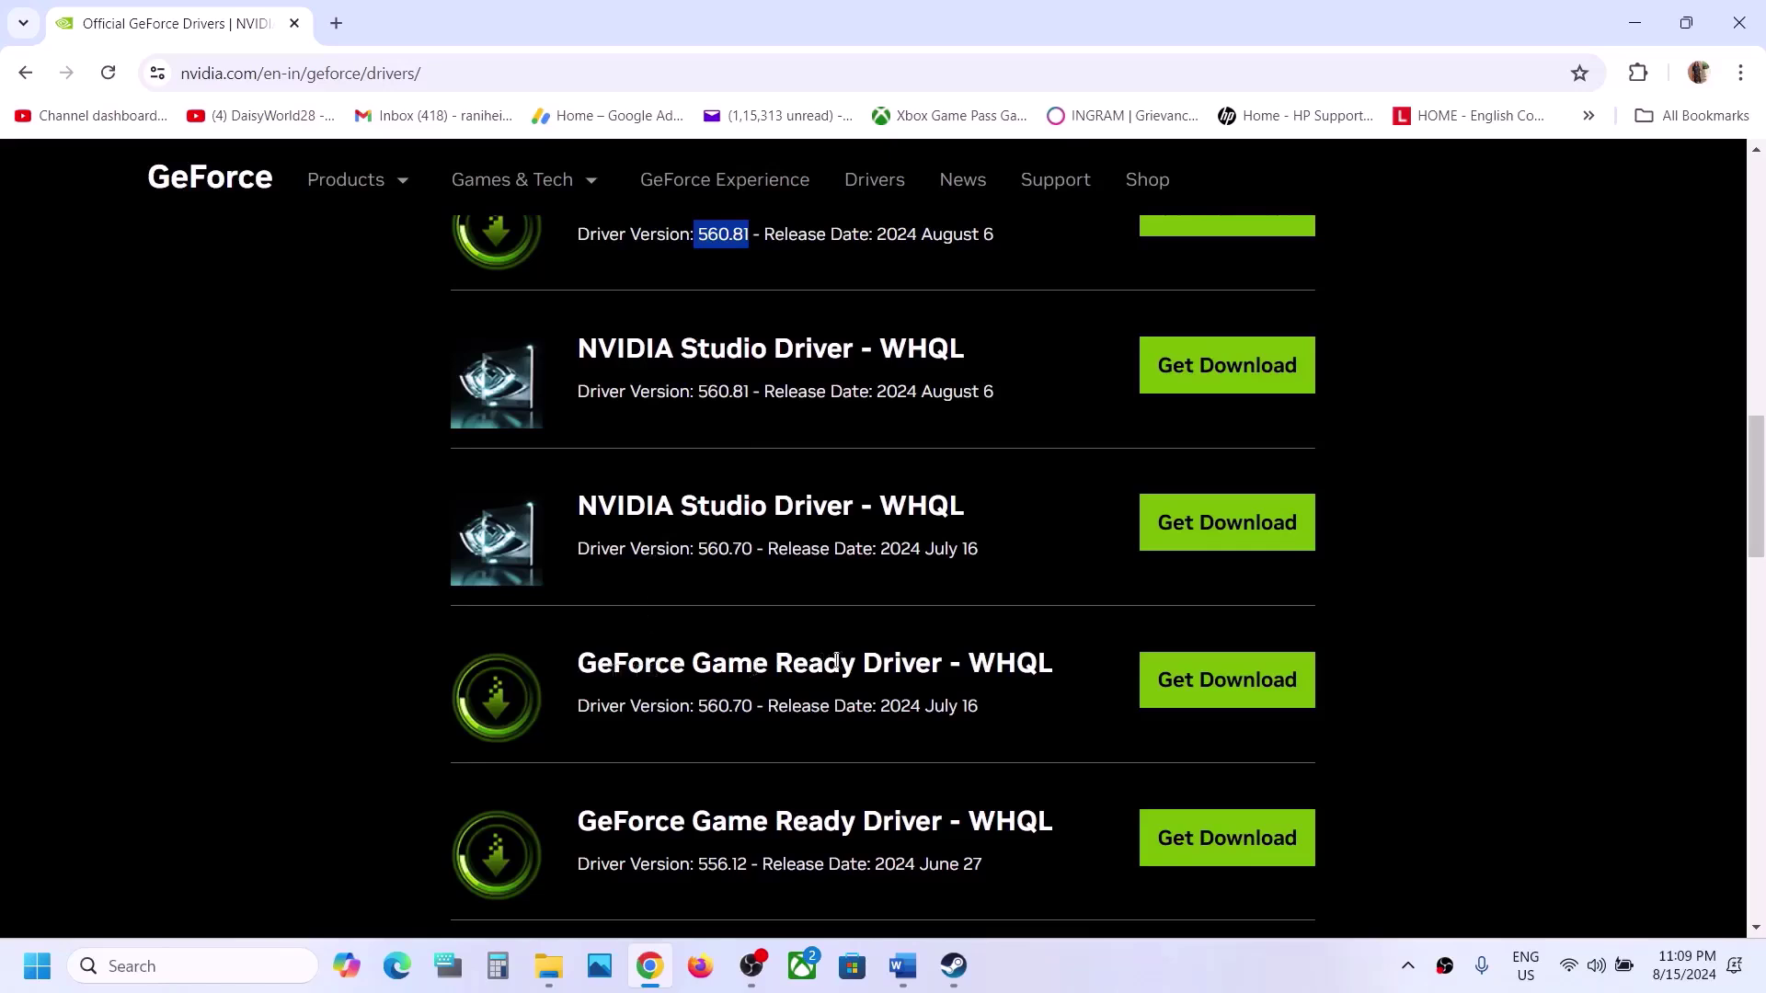
drag(701, 709, 734, 710)
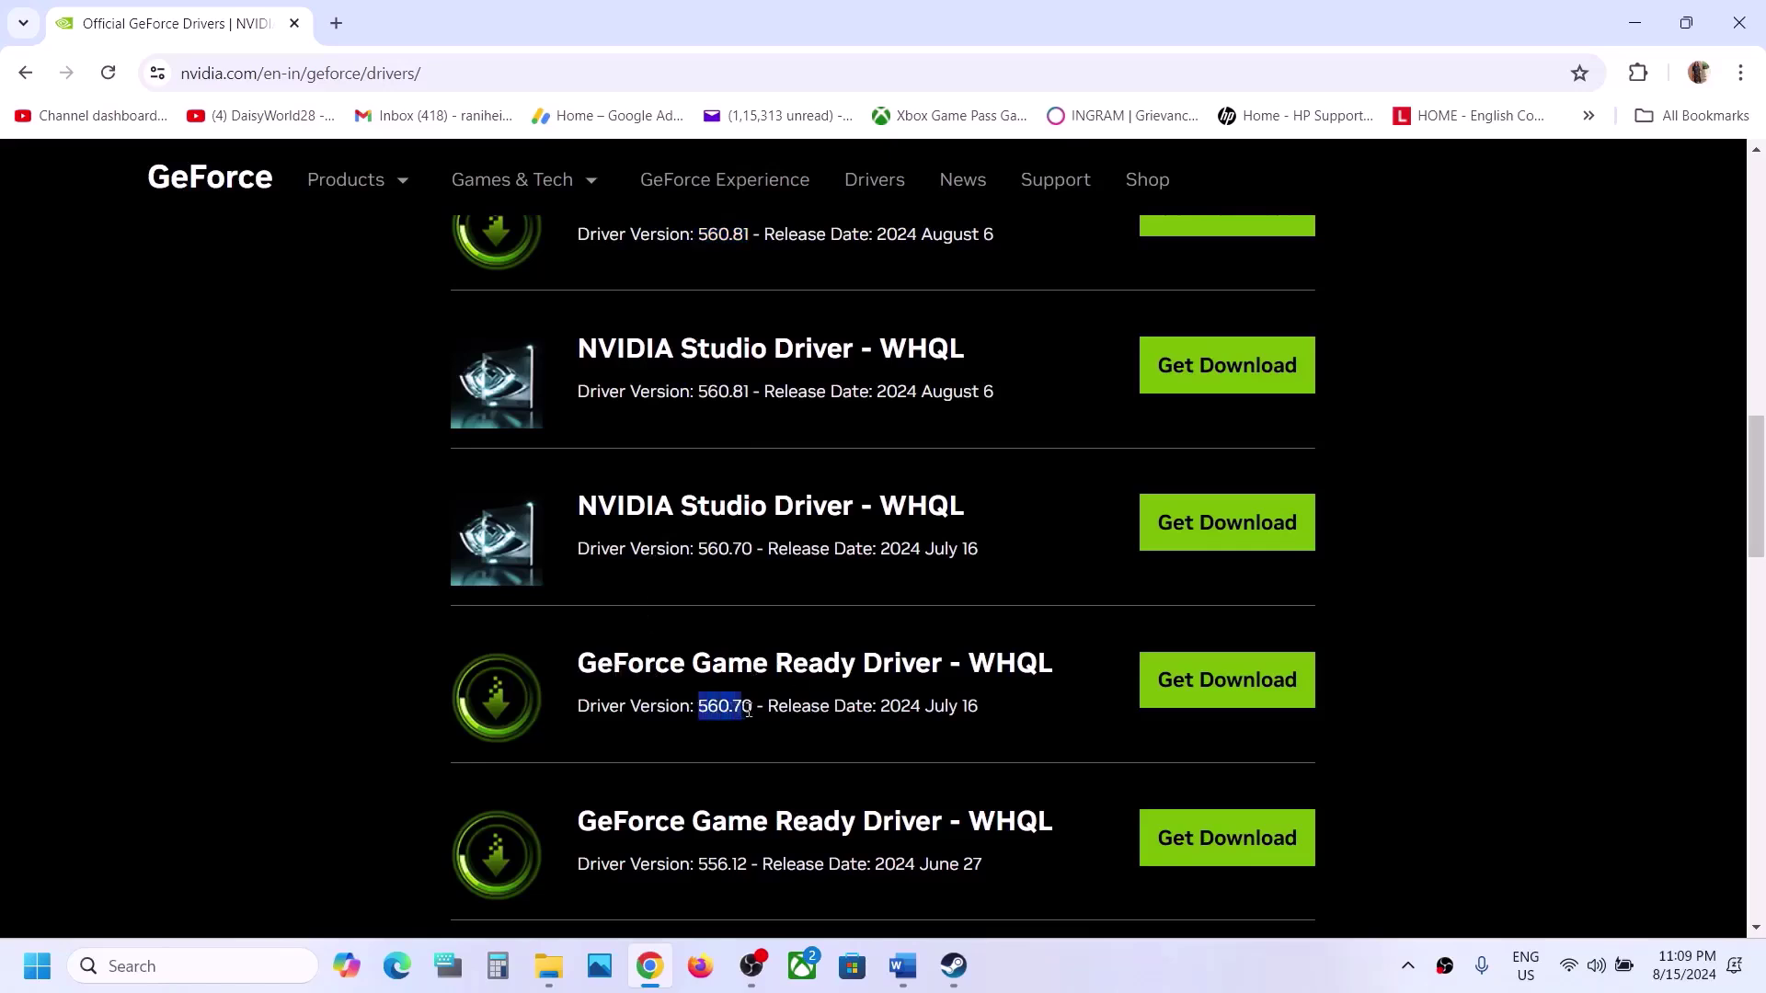
scroll(752, 709, down, 1)
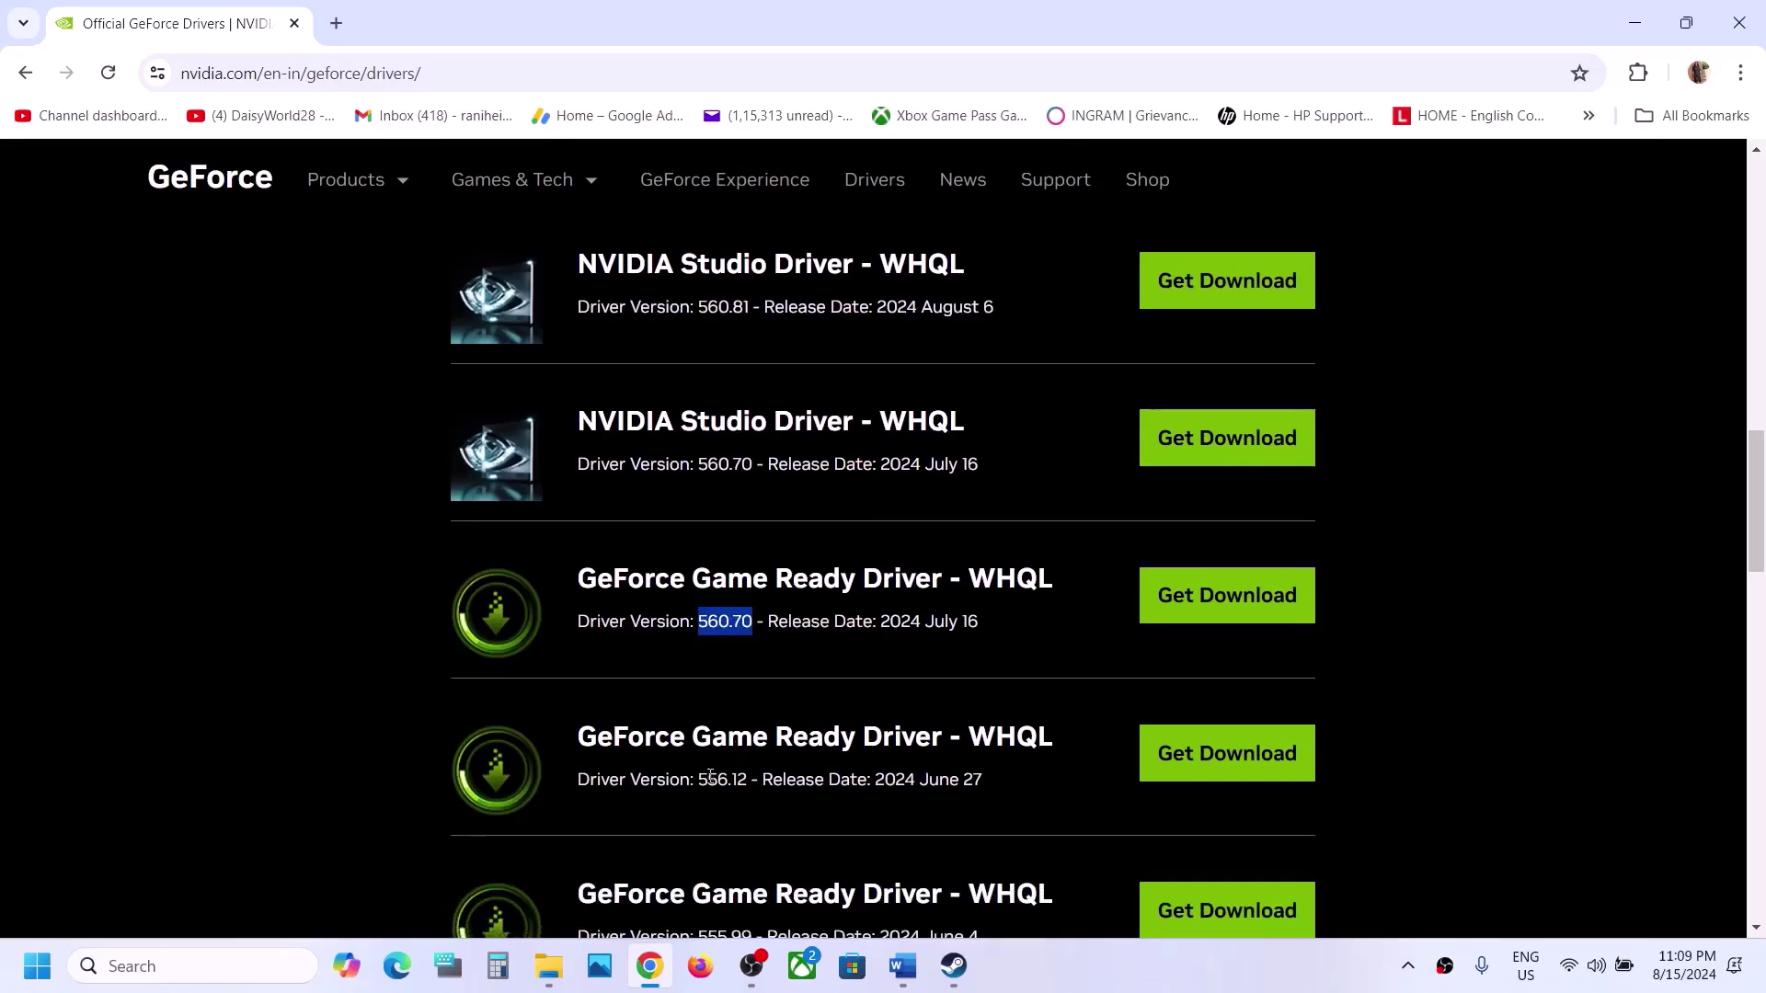
drag(698, 779, 739, 781)
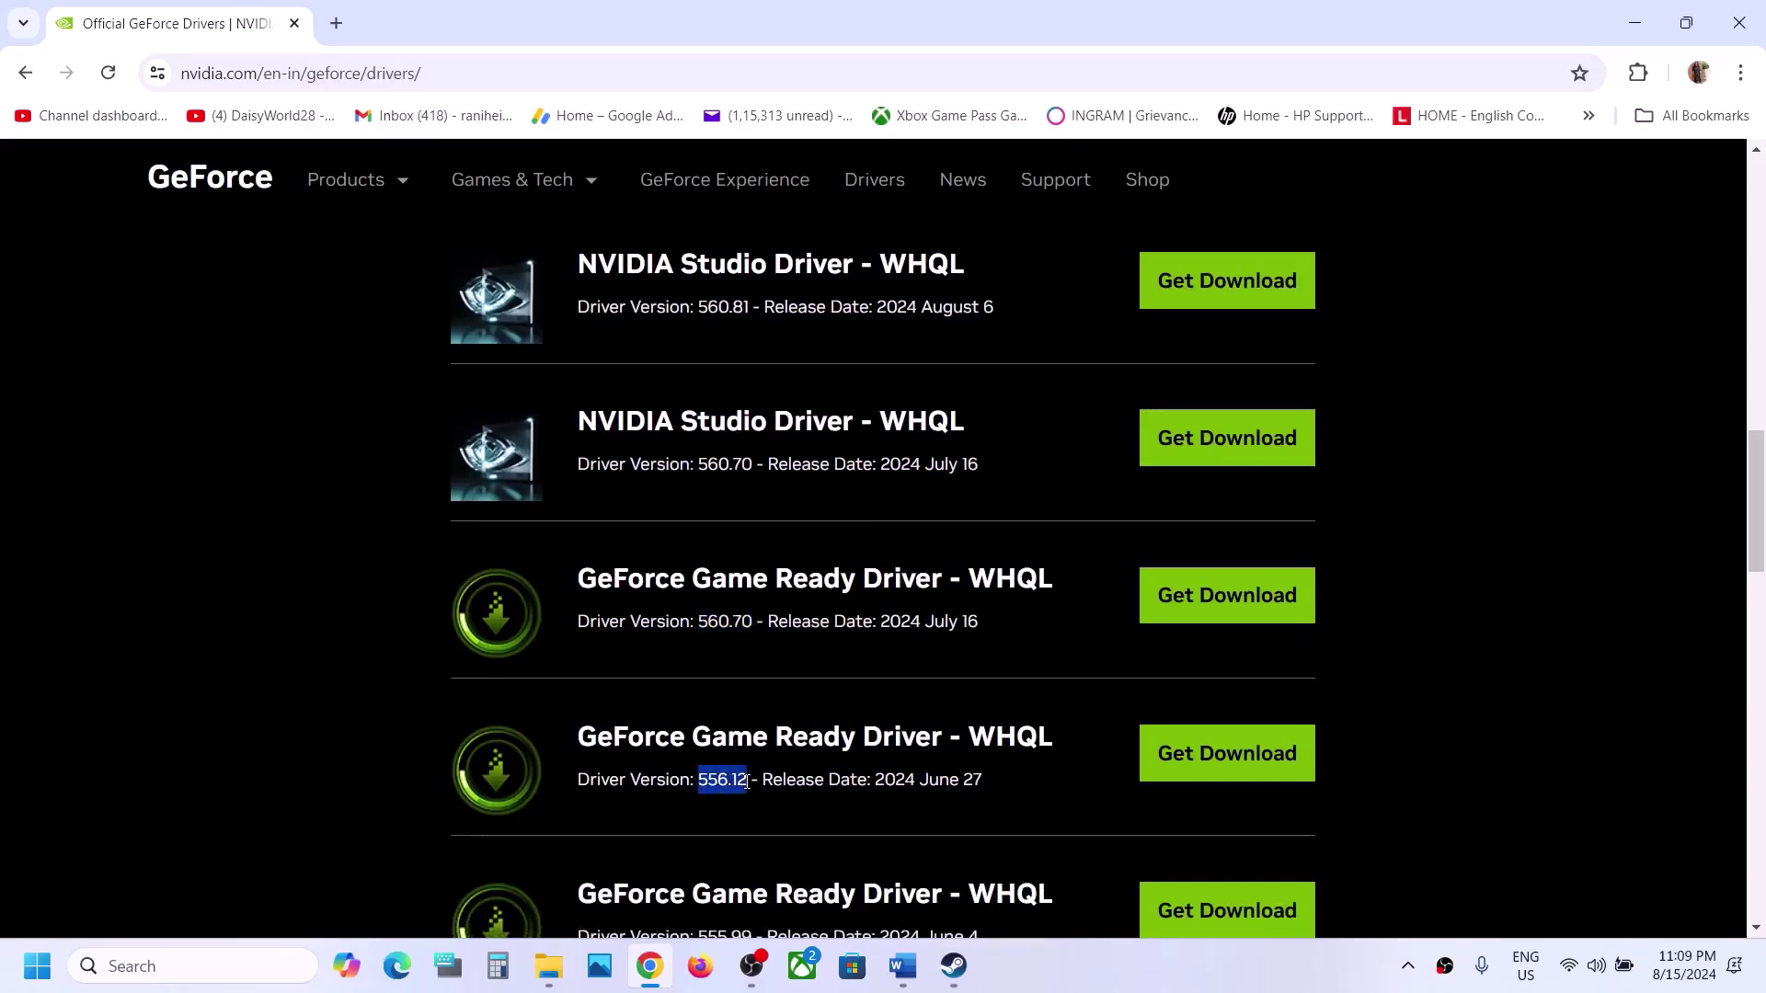
drag(699, 623, 747, 623)
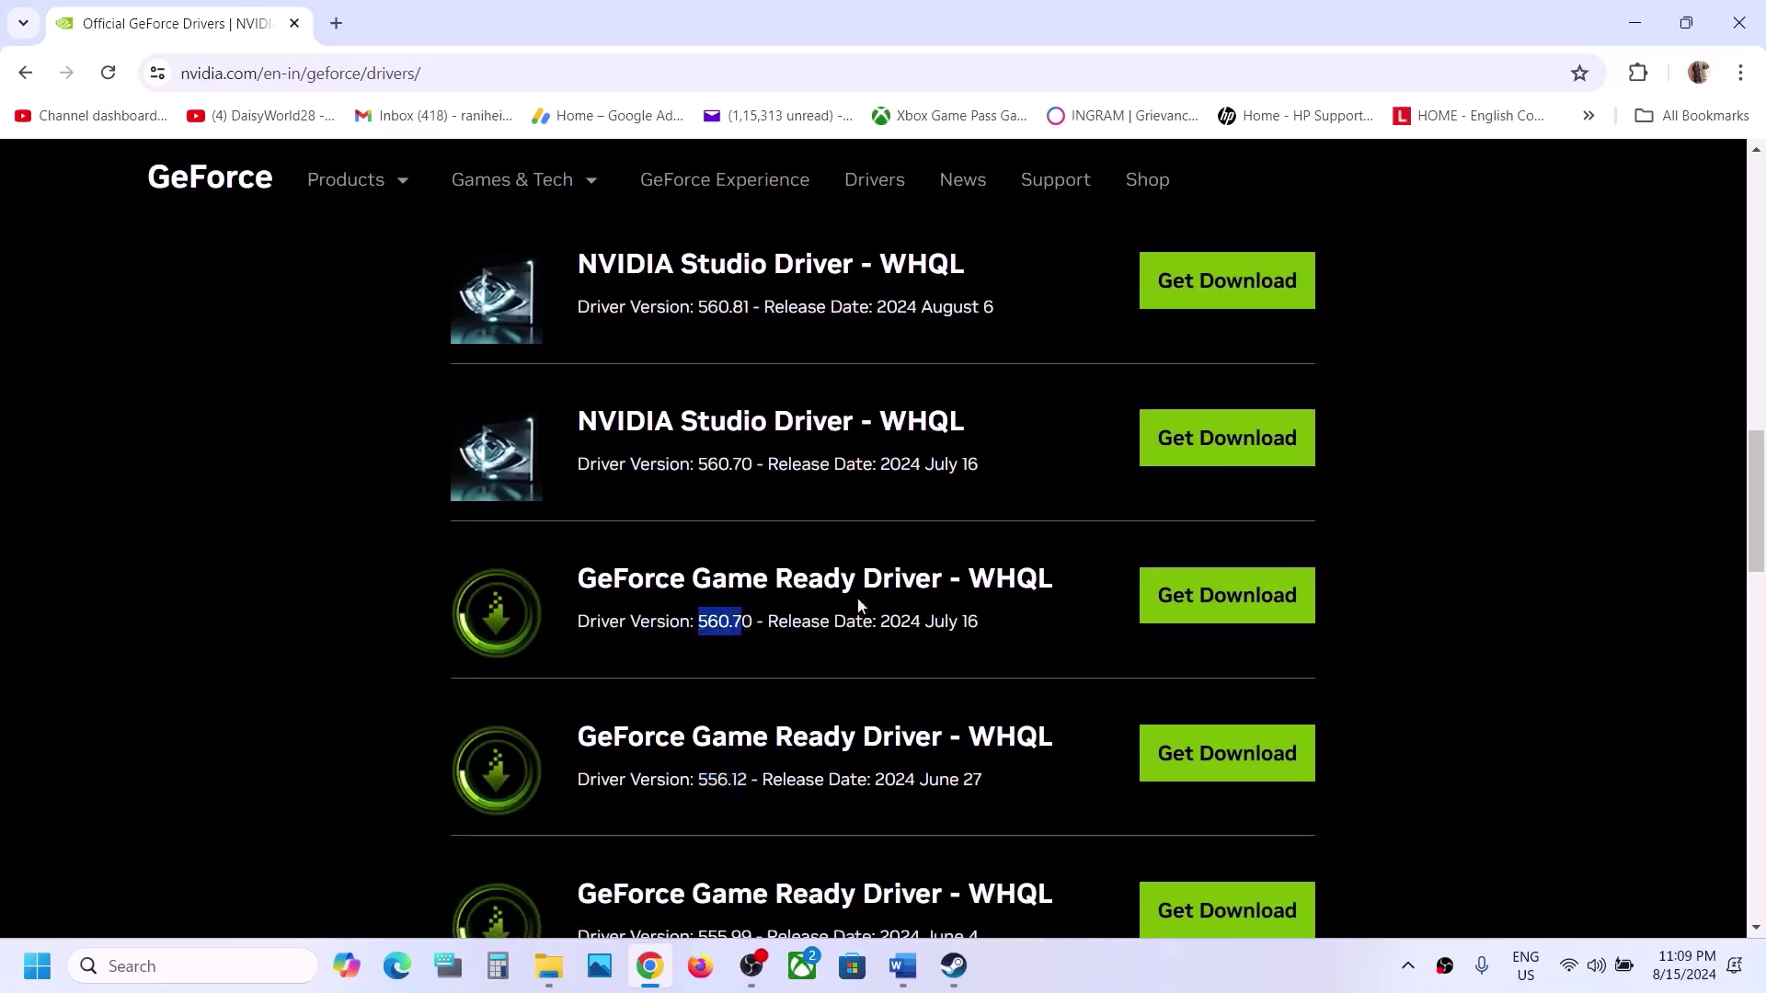
click(1177, 609)
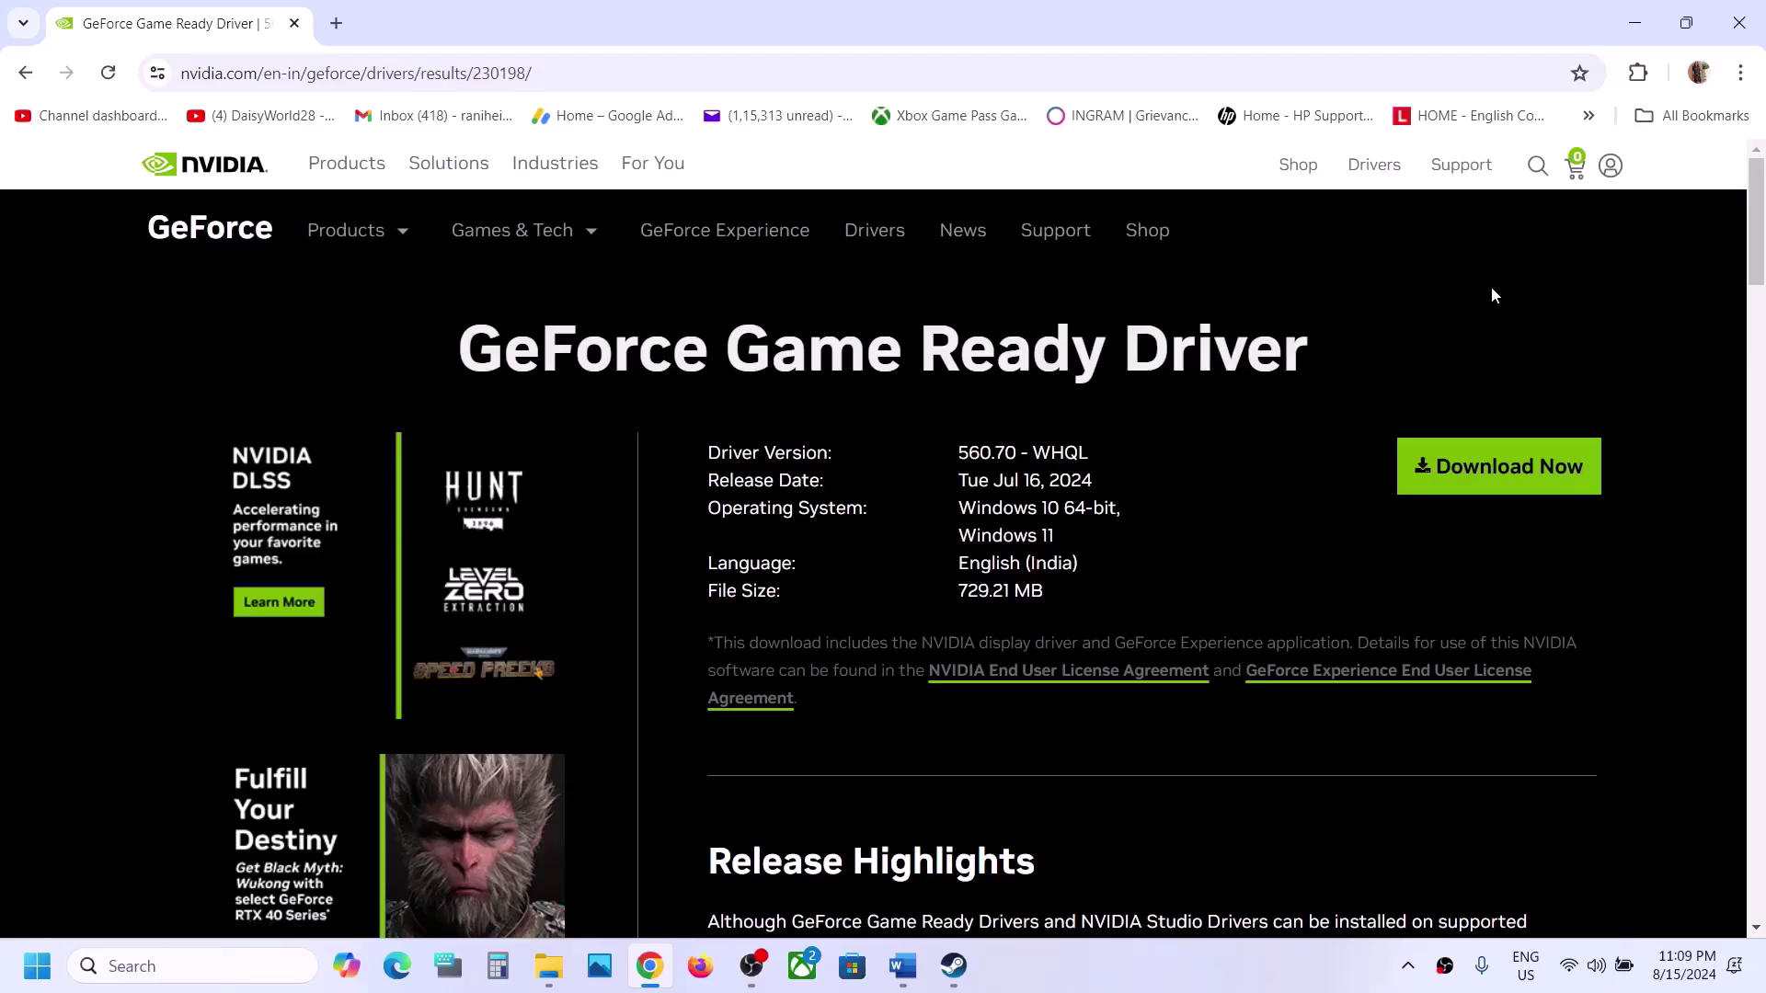
Return to the Word document, highlight "clean installation" in Step 6, and go to the Step 9 and Step 10 headings
mouse_move(904, 976)
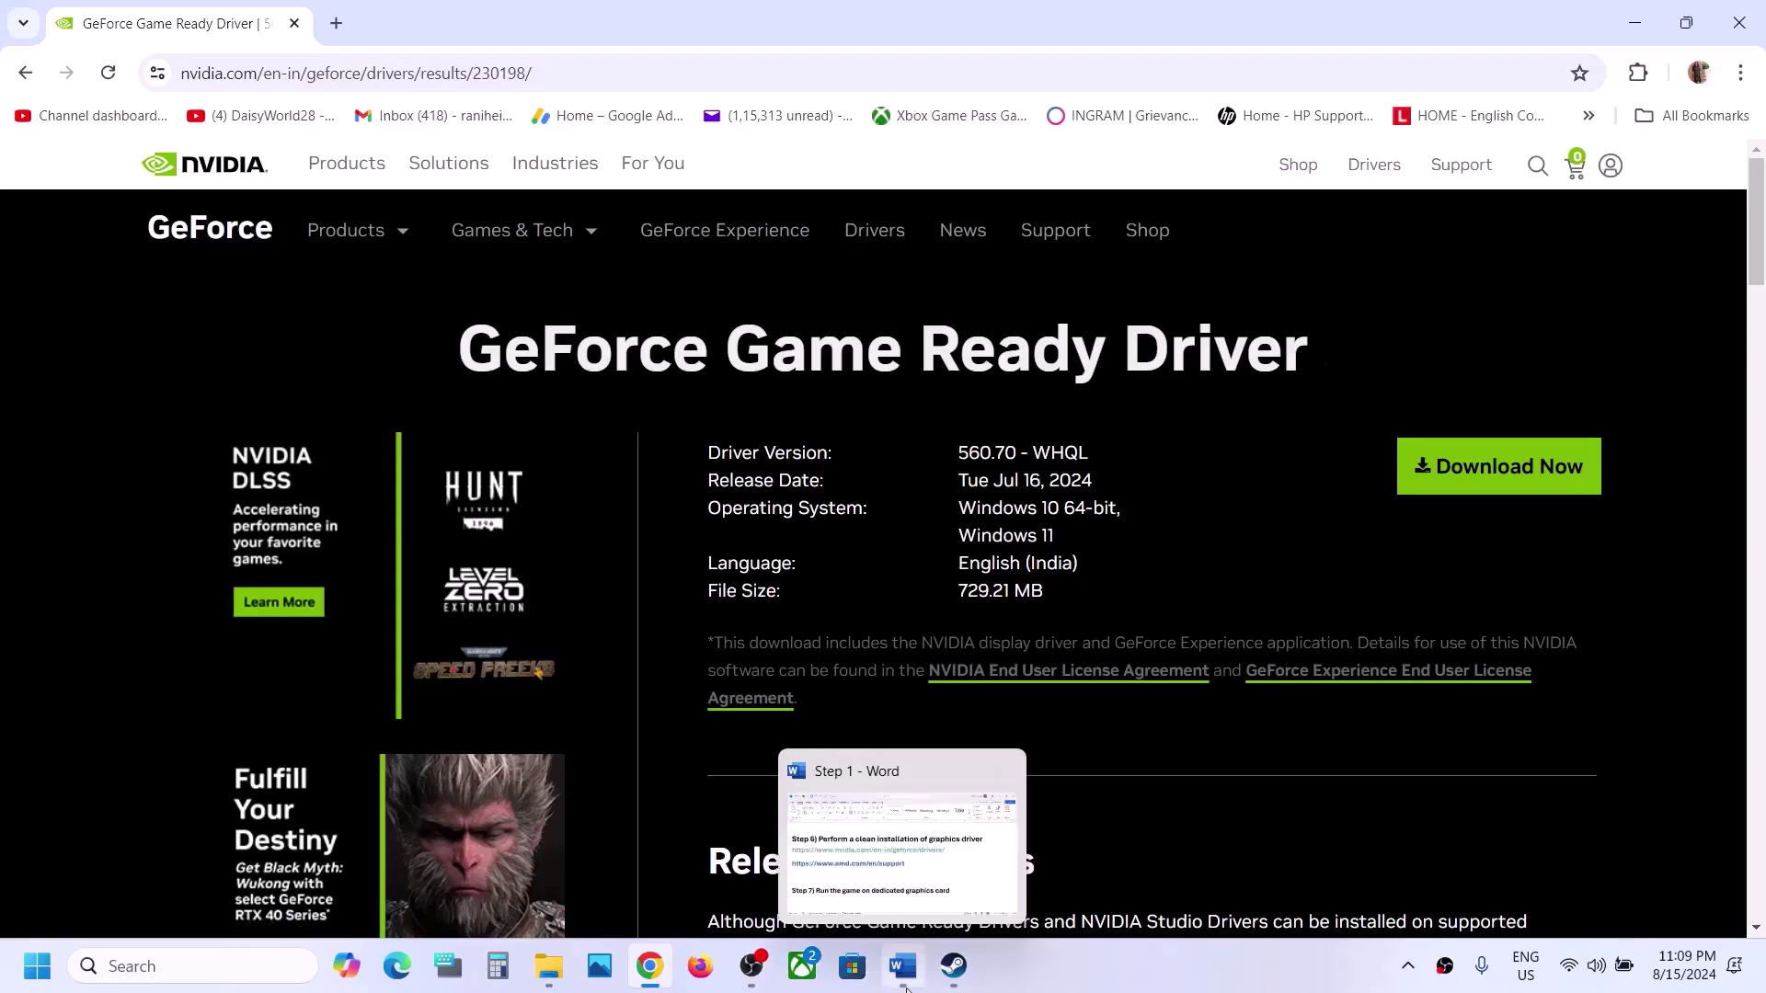
click(903, 891)
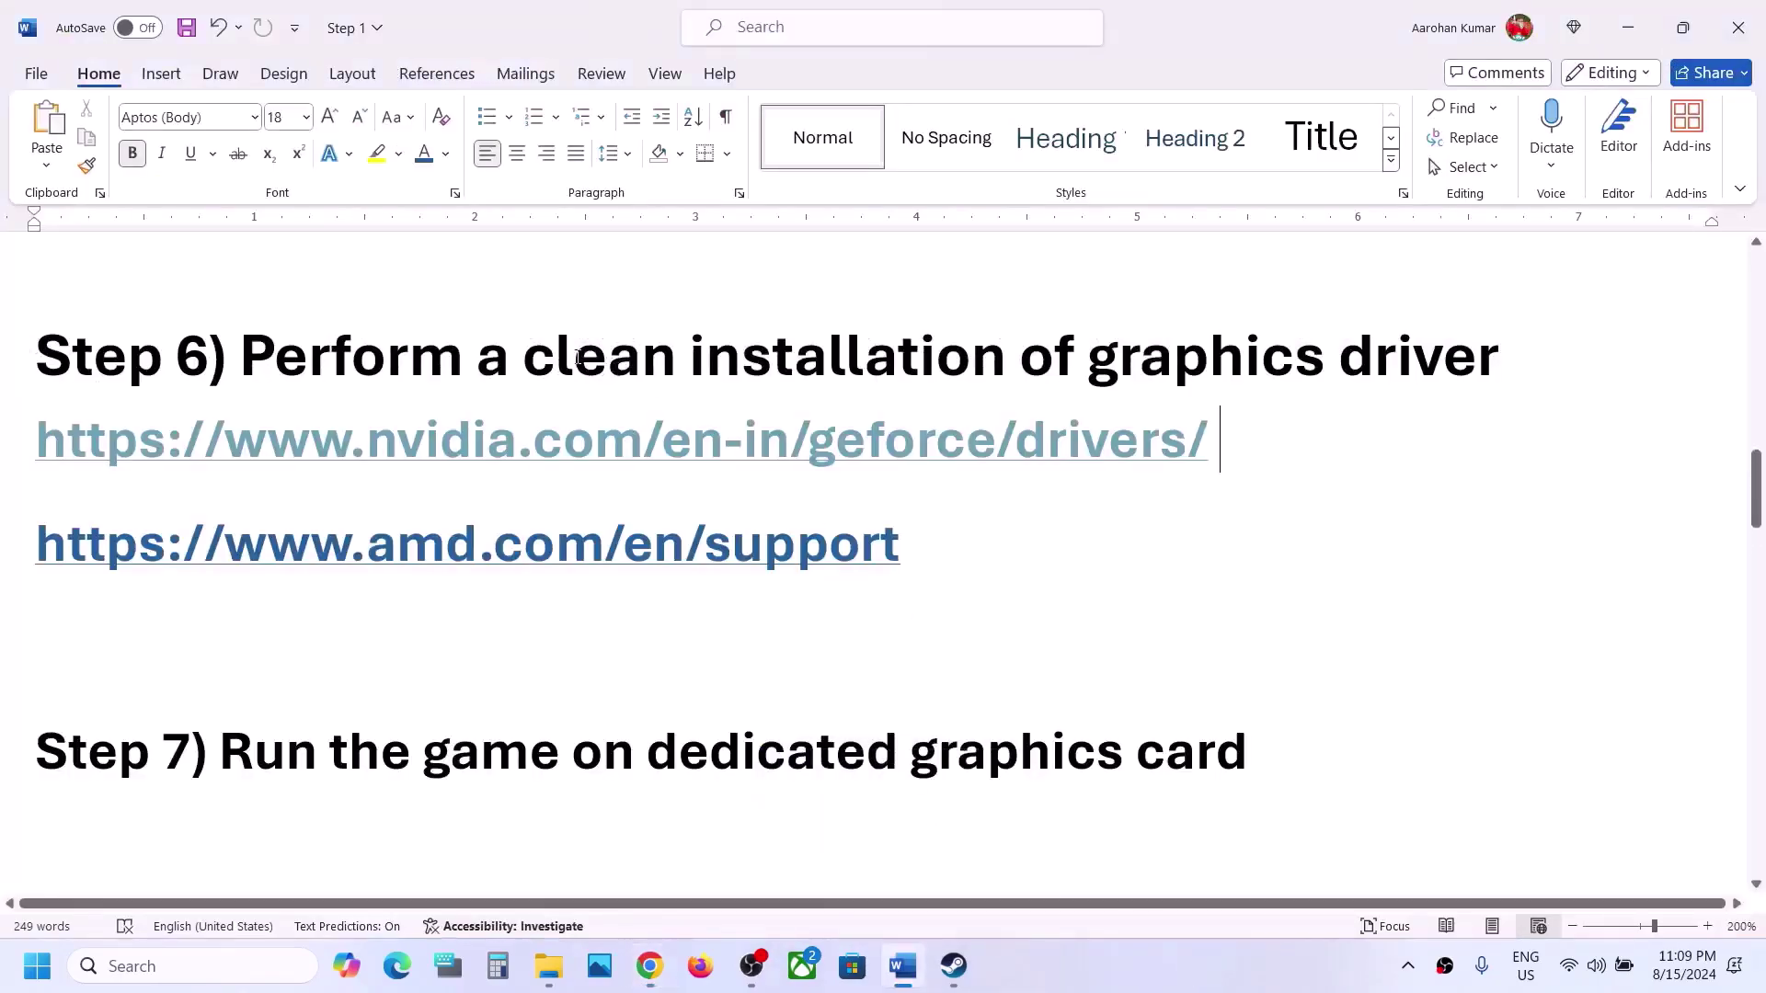
drag(587, 354, 906, 374)
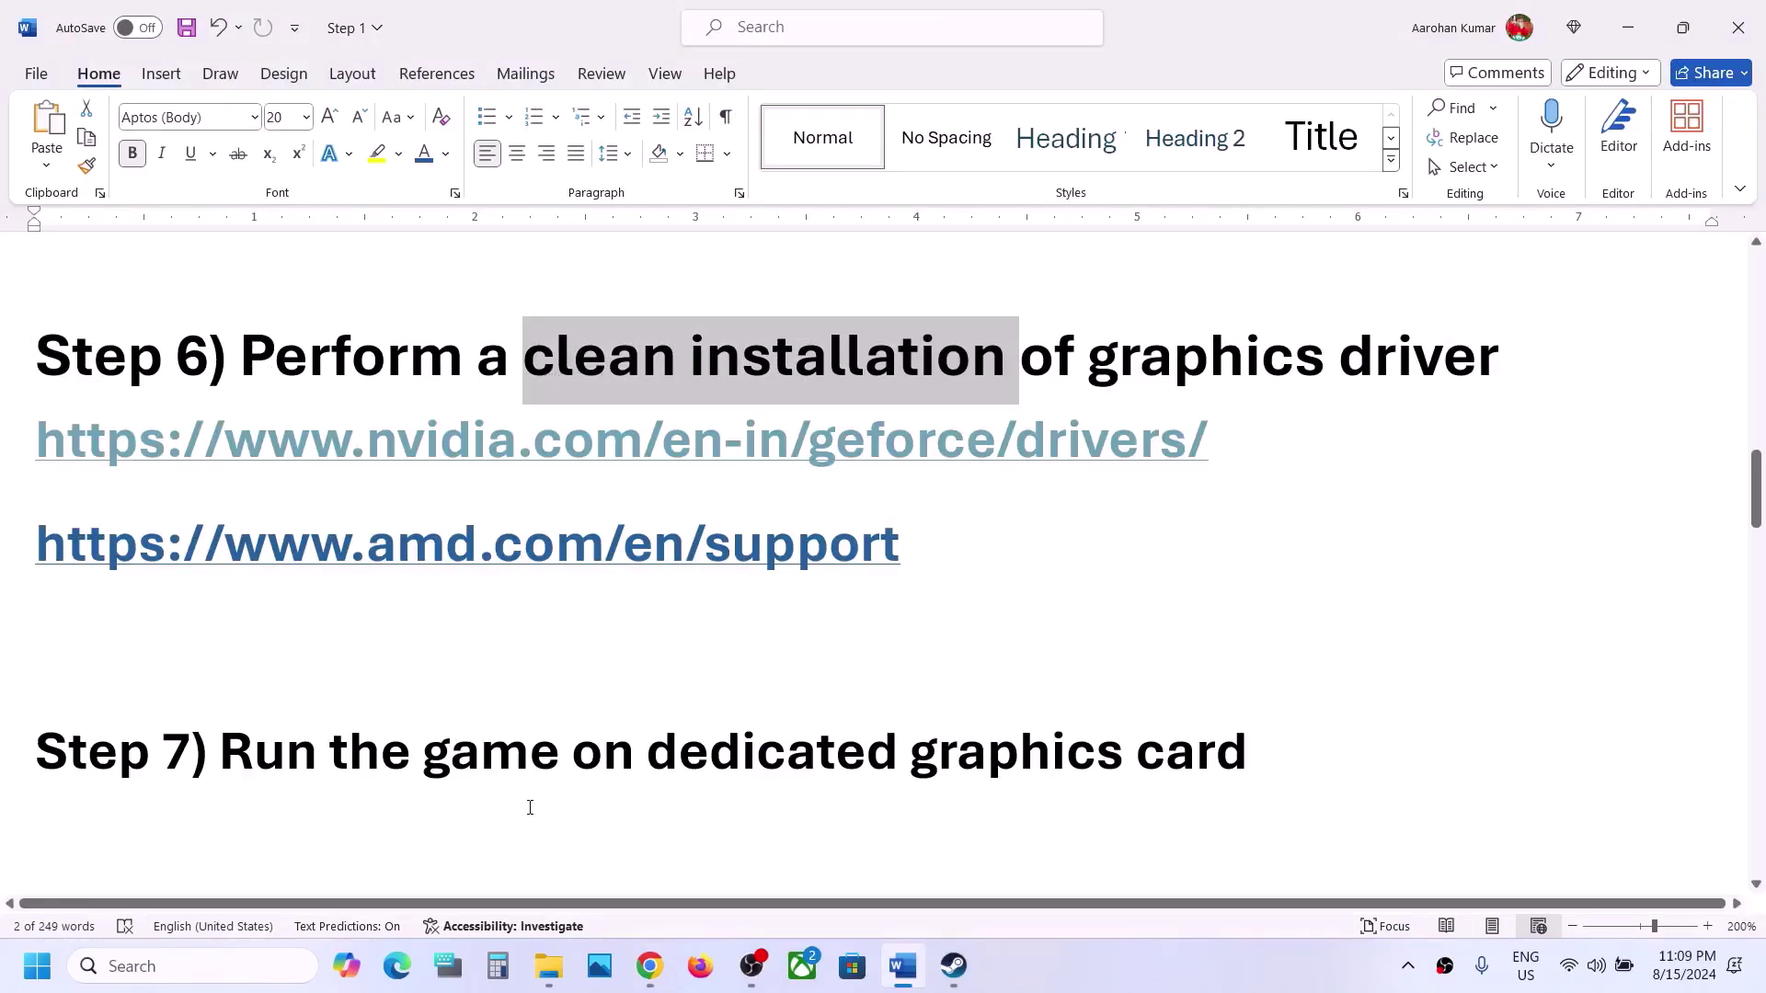
scroll(551, 791, down, 3)
scroll(556, 764, down, 3)
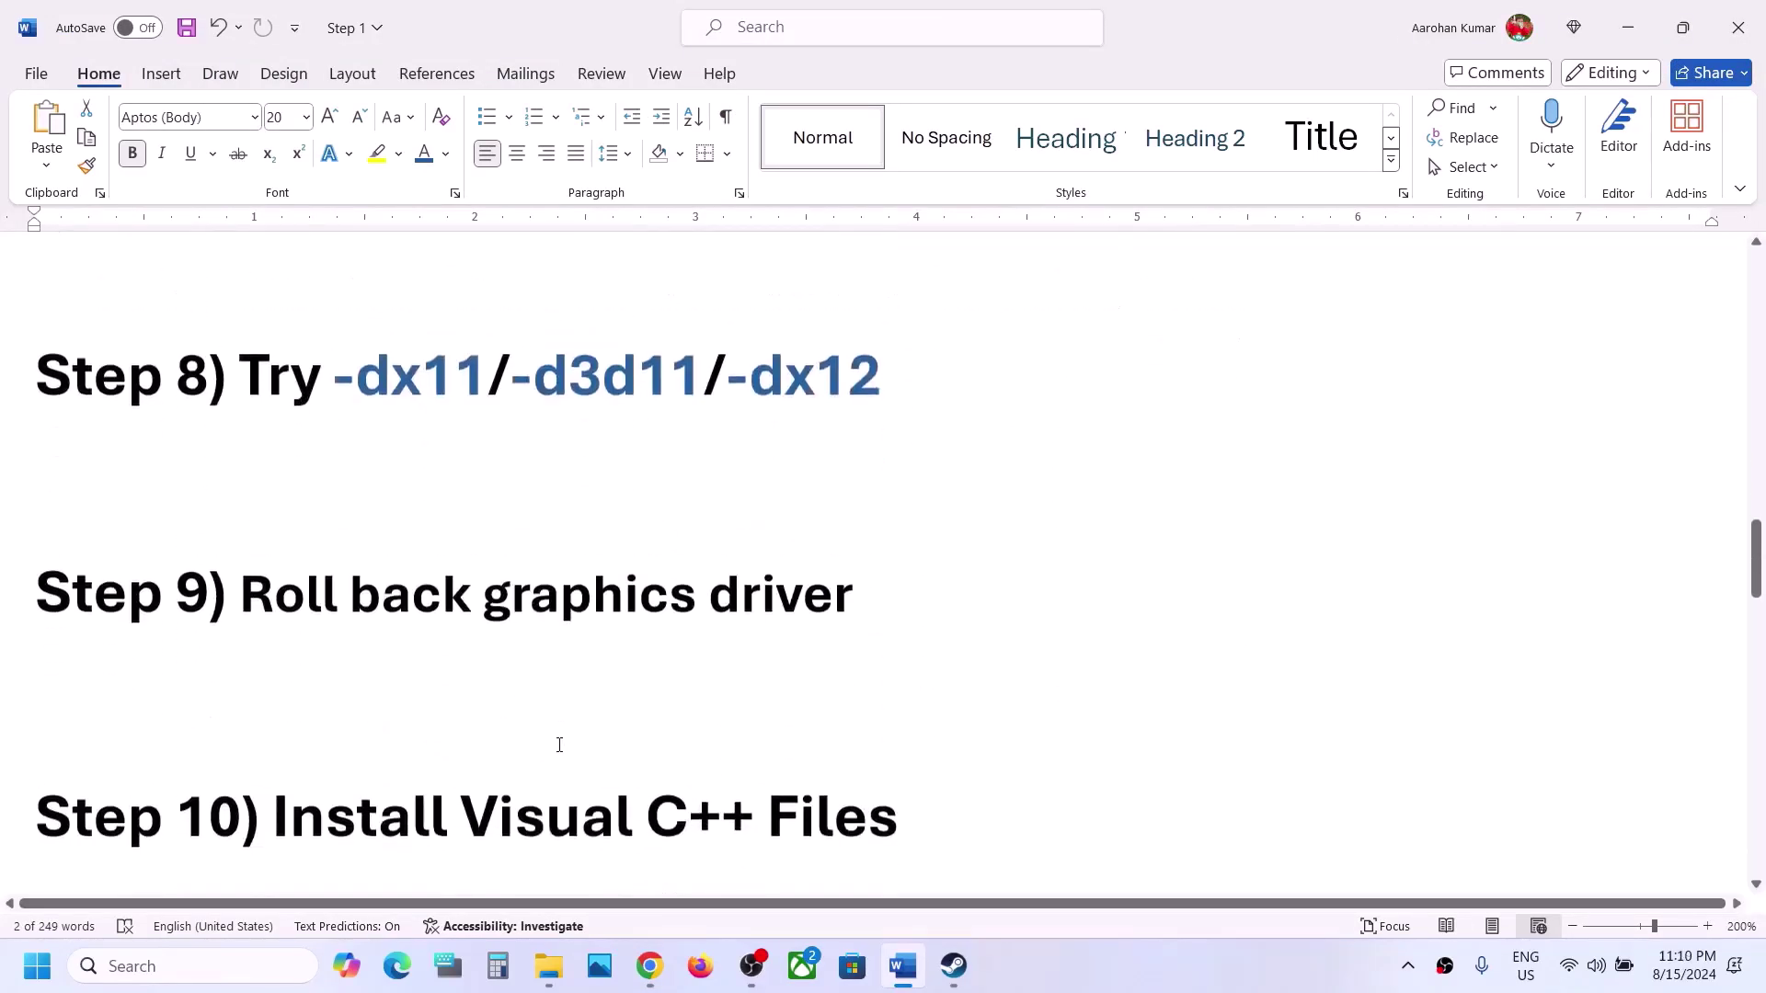